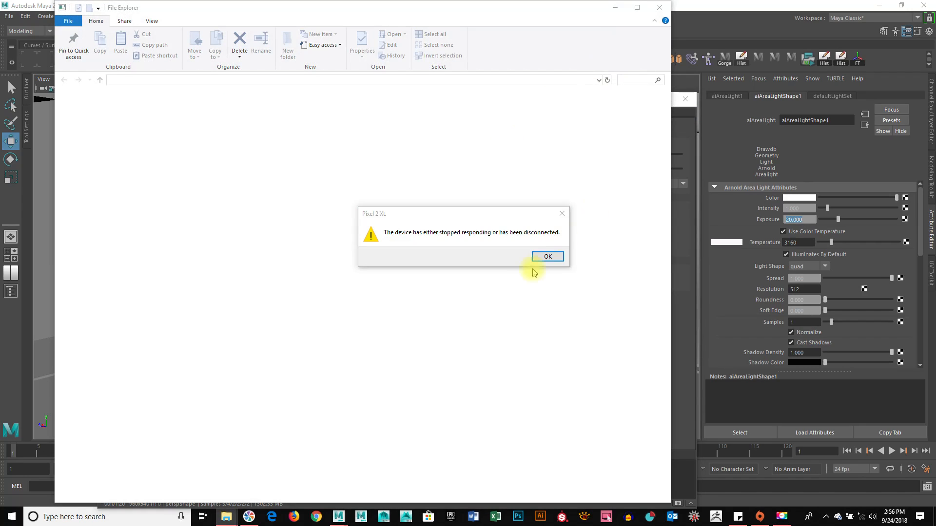
Dismiss the disconnected-device warning and minimize the Arnold RenderView to expose the room in the perspective viewport
{"action": "left_click", "coordinate": [545, 255]}
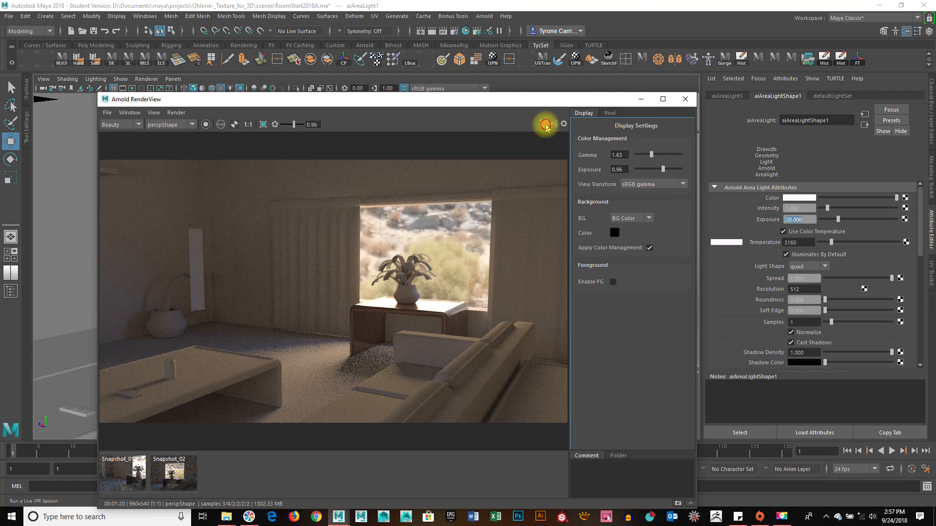
{"action": "left_click", "coordinate": [640, 100]}
{"action": "left_click_drag", "start_coordinate": [516, 286], "coordinate": [535, 280], "text": "alt"}
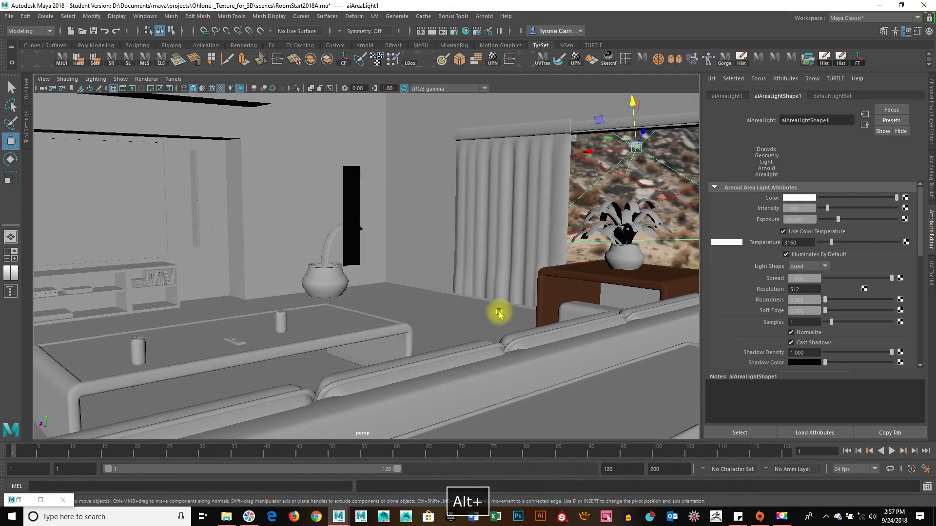
{"action": "middle_click_drag", "start_coordinate": [447, 293], "coordinate": [414, 319], "text": "alt"}
{"action": "scroll", "coordinate": [414, 320], "scroll_direction": "down", "scroll_amount": 5, "text": "alt"}
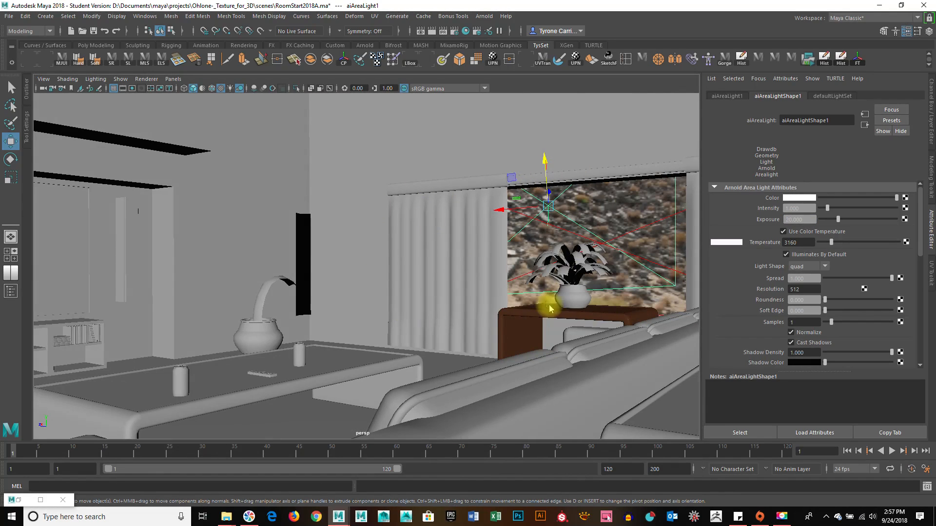
{"action": "left_click", "coordinate": [566, 94]}
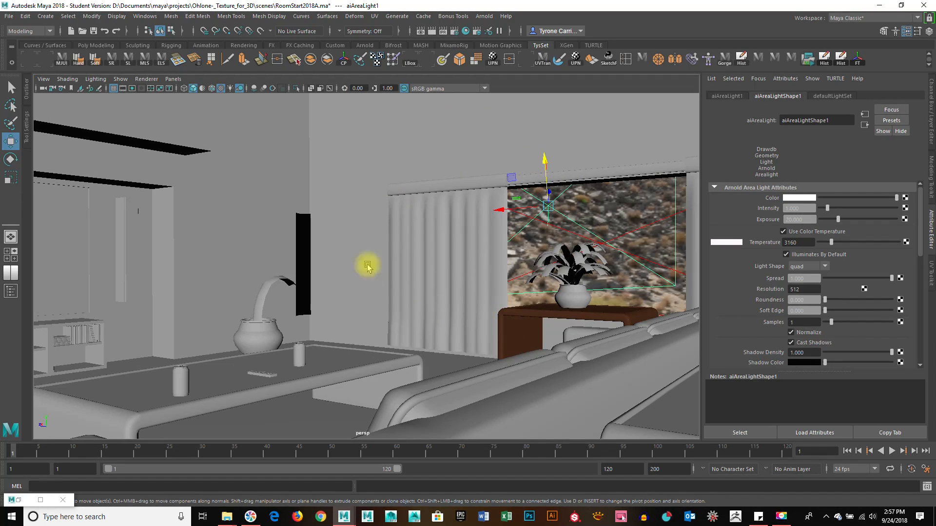
{"action": "left_click_drag", "start_coordinate": [533, 291], "coordinate": [258, 204], "text": "alt"}
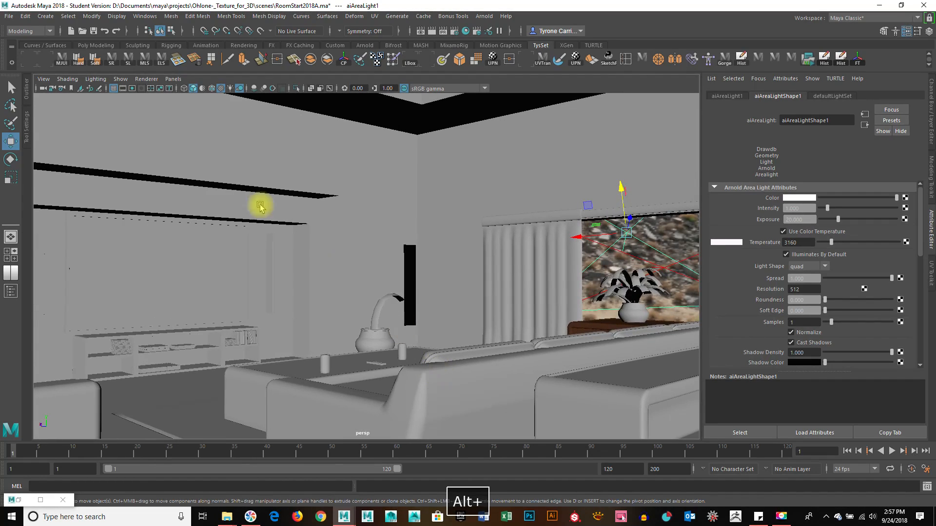
Select the perspective camera and set its angle of view to 90
{"action": "left_click", "coordinate": [43, 88]}
{"action": "left_click_drag", "start_coordinate": [477, 285], "coordinate": [539, 272], "text": "alt"}
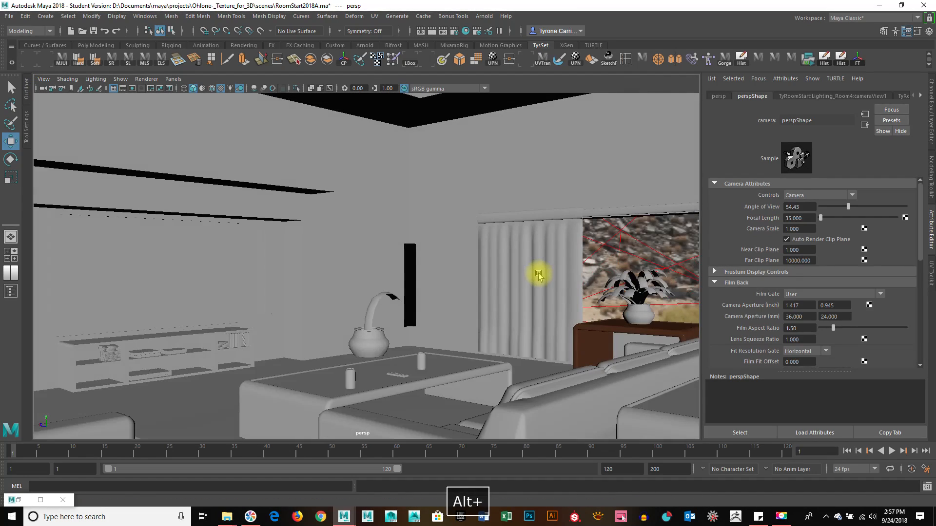
{"action": "left_click_drag", "start_coordinate": [428, 317], "coordinate": [599, 328], "text": "alt"}
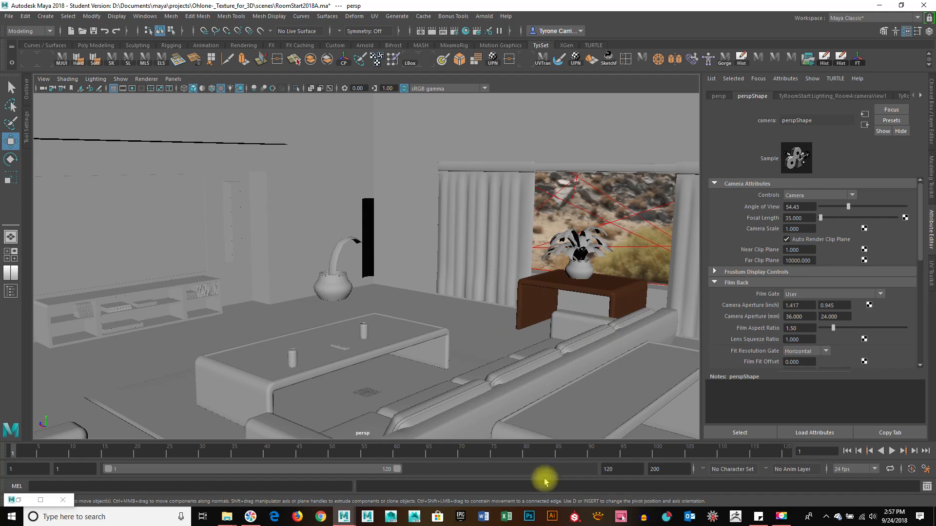
{"action": "mouse_move", "coordinate": [789, 521]}
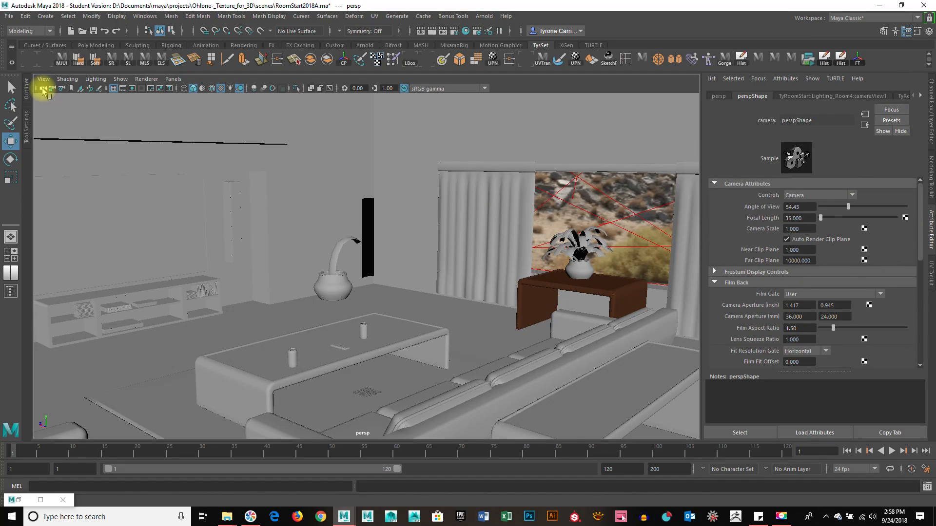
{"action": "left_click", "coordinate": [805, 207]}
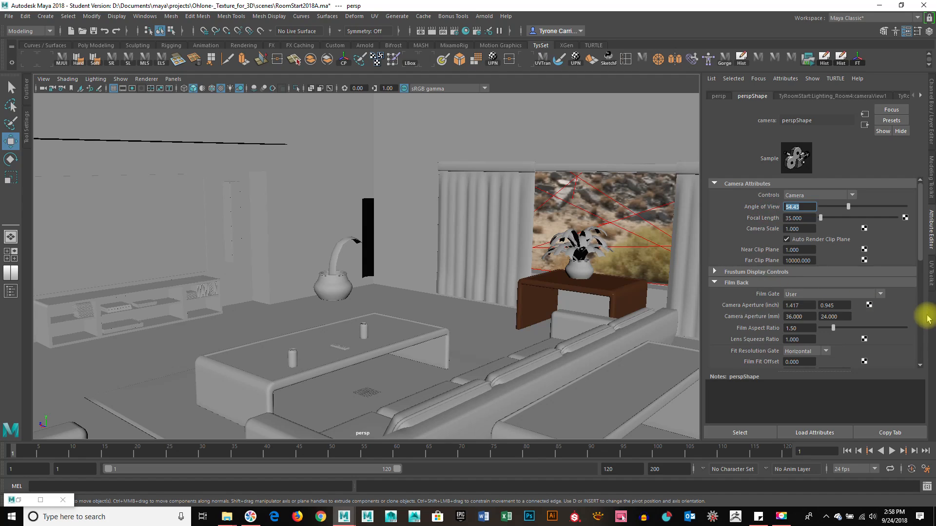
{"action": "type", "text": "5"}
{"action": "key", "text": "Return"}
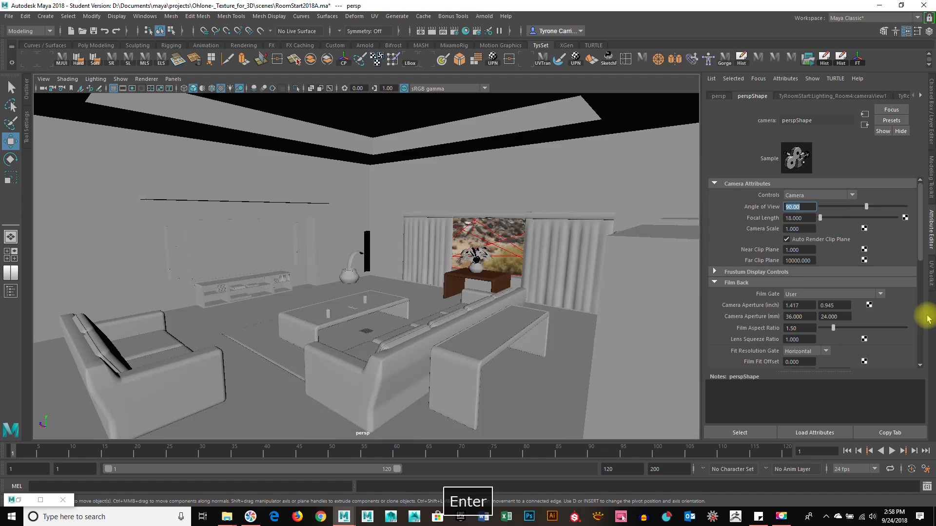
Frame the sofas, coffee table, TV wall and window, and render this wide view in the Arnold RenderView
{"action": "right_click_drag", "start_coordinate": [429, 390], "coordinate": [452, 404], "text": "alt"}
{"action": "left_click_drag", "start_coordinate": [473, 397], "coordinate": [431, 403], "text": "alt"}
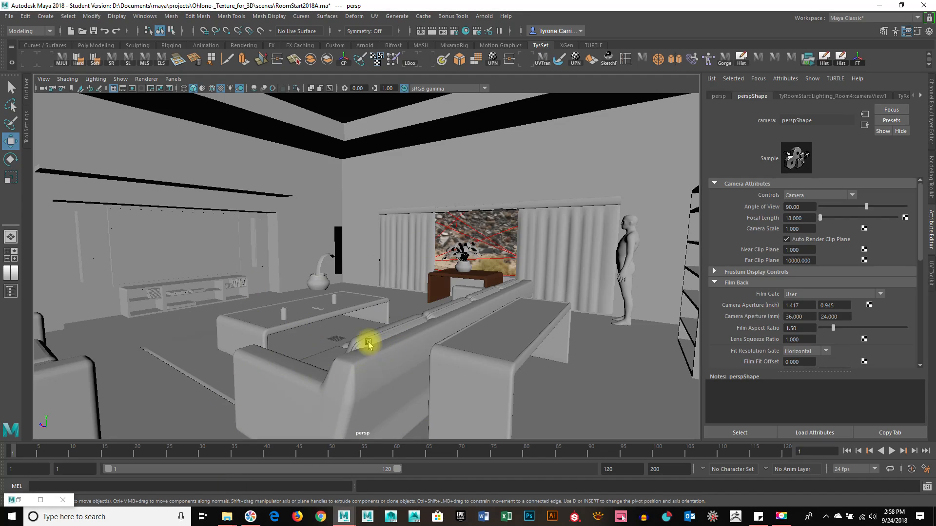
{"action": "left_click_drag", "start_coordinate": [413, 244], "coordinate": [376, 245], "text": "alt"}
{"action": "scroll", "coordinate": [390, 234], "scroll_direction": "up", "scroll_amount": 3}
{"action": "scroll", "coordinate": [390, 234], "scroll_direction": "up", "scroll_amount": 2}
{"action": "middle_click_drag", "start_coordinate": [392, 231], "coordinate": [400, 231], "text": "alt"}
{"action": "left_click_drag", "start_coordinate": [376, 228], "coordinate": [408, 219], "text": "alt"}
{"action": "key", "text": "space"}
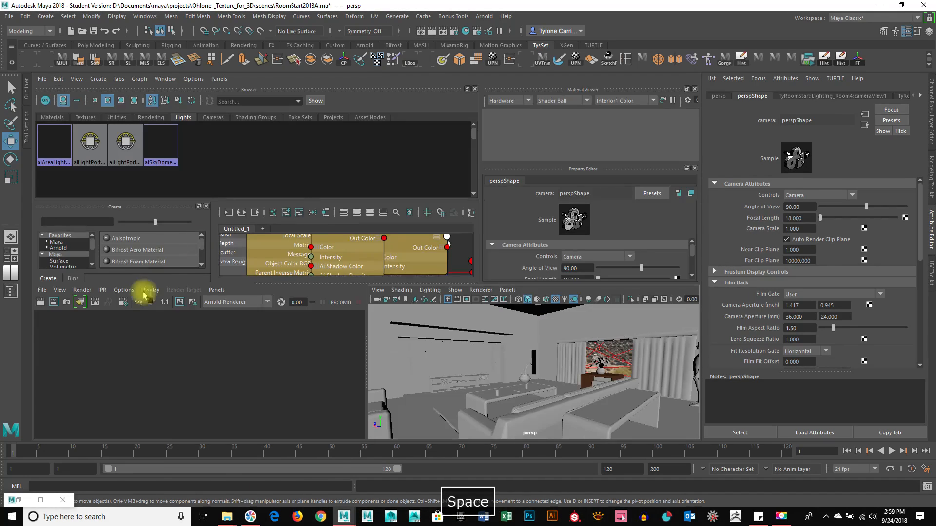
{"action": "left_click", "coordinate": [40, 499]}
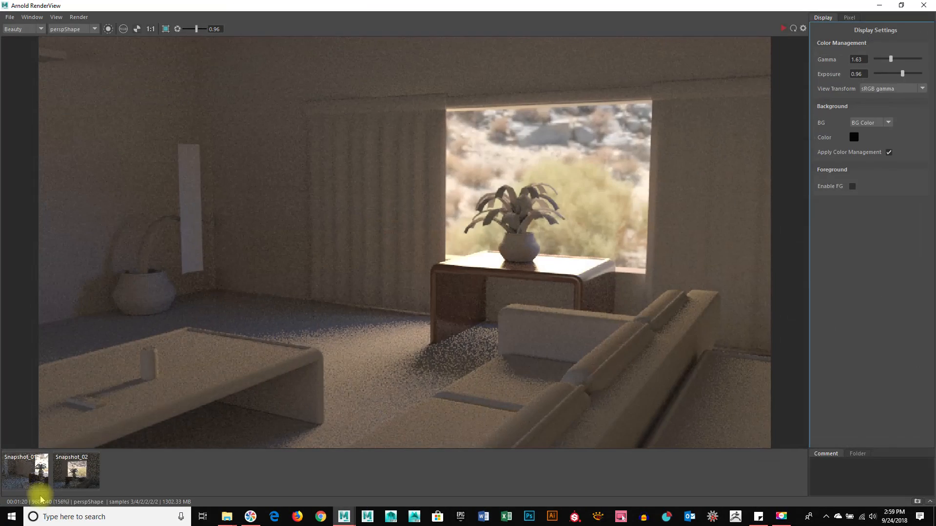
{"action": "left_click", "coordinate": [794, 29]}
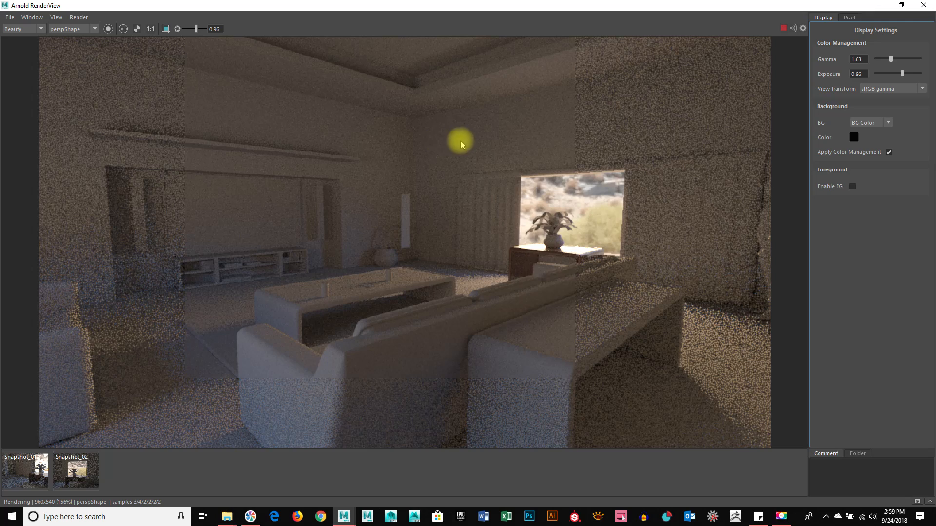
Take the Arnold RenderView out of full screen, move it down, and maximize the perspective viewport
{"action": "right_click_drag", "start_coordinate": [415, 97], "coordinate": [413, 113], "text": "alt"}
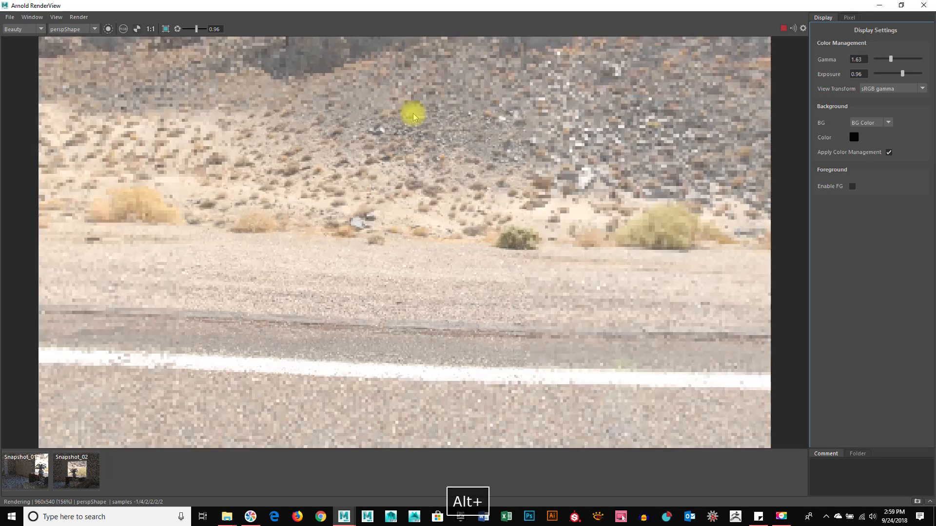
{"action": "key", "text": "space"}
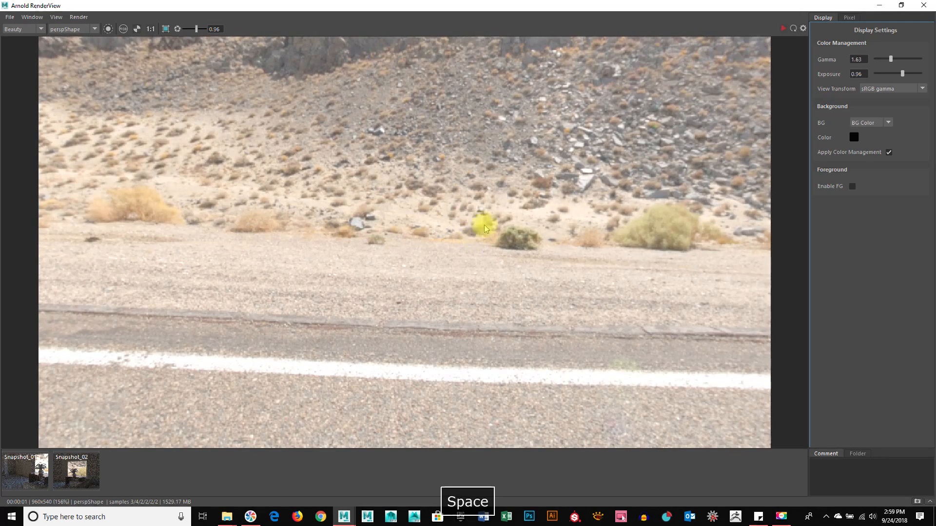
{"action": "double_click", "coordinate": [767, 5]}
{"action": "left_click_drag", "start_coordinate": [538, 101], "coordinate": [587, 354]}
{"action": "key", "text": "space"}
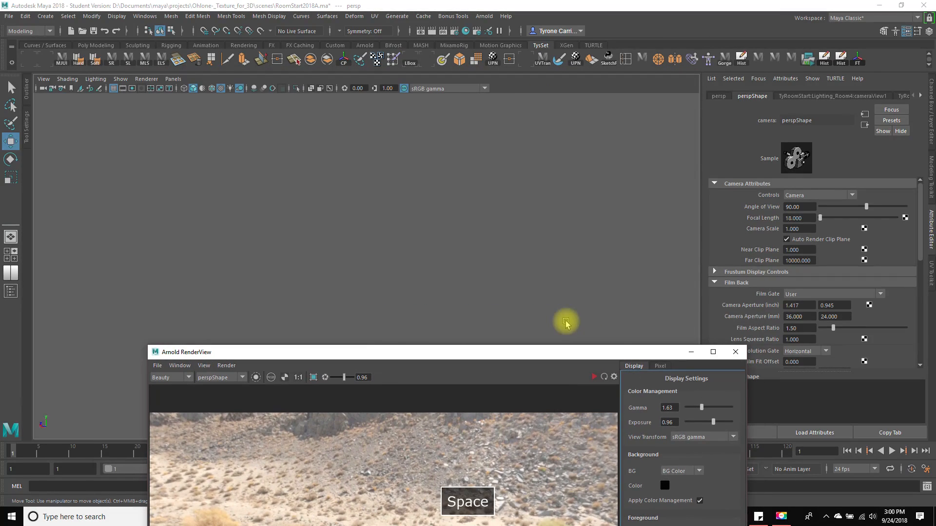
Bring the camera back inside the room and select the room mesh by its recessed ceiling
{"action": "key", "text": "bracketleft"}
{"action": "right_click_drag", "start_coordinate": [460, 174], "coordinate": [484, 265], "text": "alt"}
{"action": "left_click_drag", "start_coordinate": [484, 265], "coordinate": [520, 207], "text": "alt"}
{"action": "left_click", "coordinate": [423, 252]}
{"action": "left_click_drag", "start_coordinate": [433, 247], "coordinate": [408, 261], "text": "alt"}
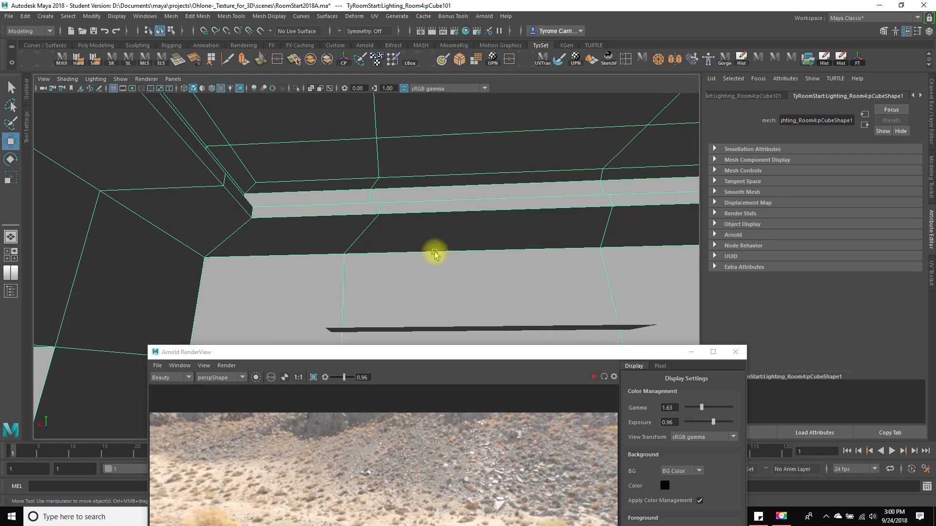
{"action": "left_click_drag", "start_coordinate": [425, 220], "coordinate": [475, 222], "text": "alt"}
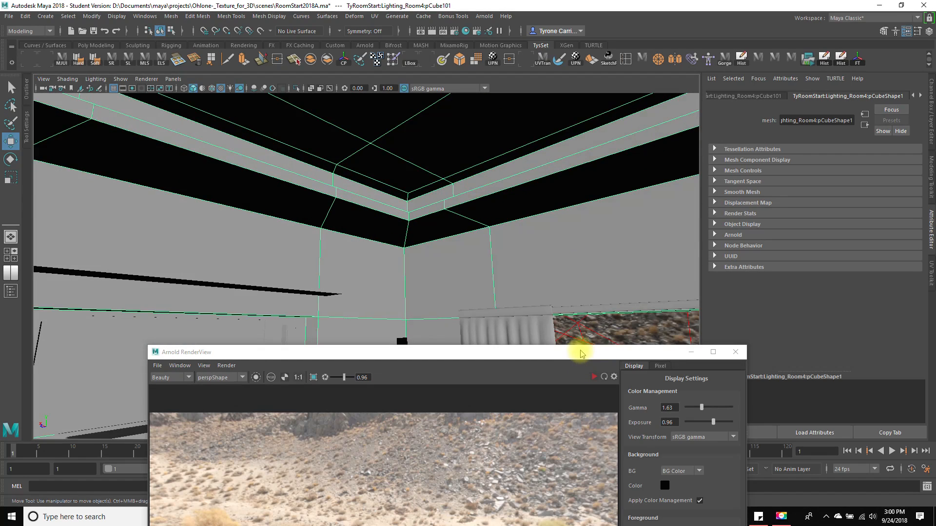
Shrink the Arnold RenderView window and place it clear of the ceiling, furniture and window in the viewport
{"action": "left_click_drag", "start_coordinate": [580, 351], "coordinate": [733, 166]}
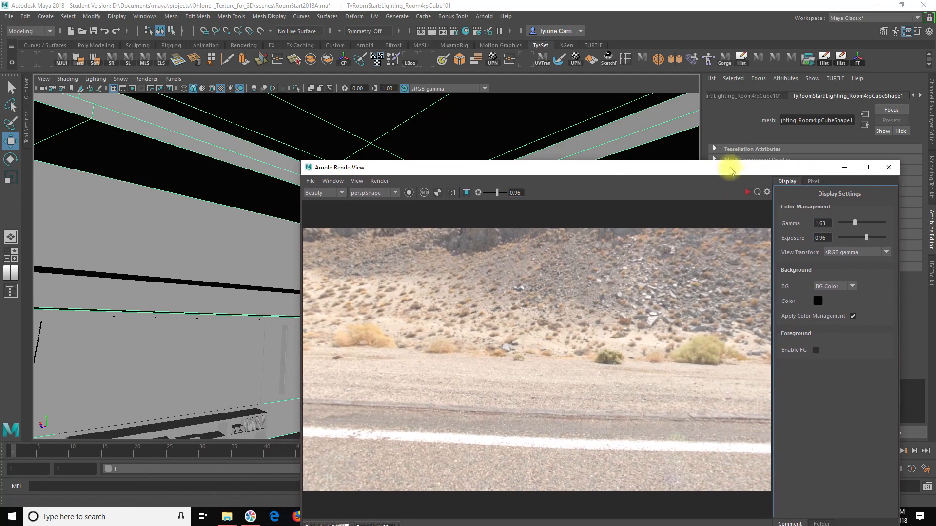
{"action": "left_click_drag", "start_coordinate": [551, 175], "coordinate": [604, 184]}
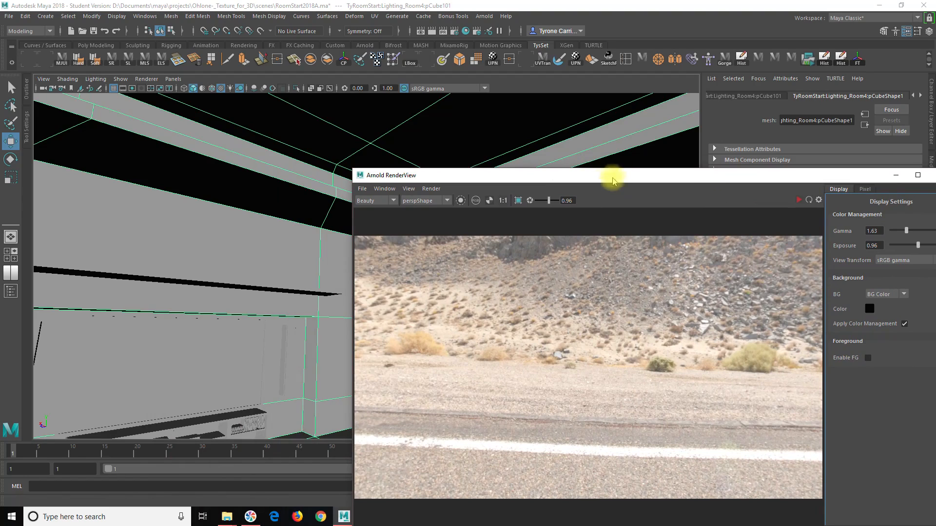
{"action": "left_click_drag", "start_coordinate": [536, 178], "coordinate": [633, 279]}
{"action": "left_click_drag", "start_coordinate": [480, 212], "coordinate": [519, 208], "text": "alt"}
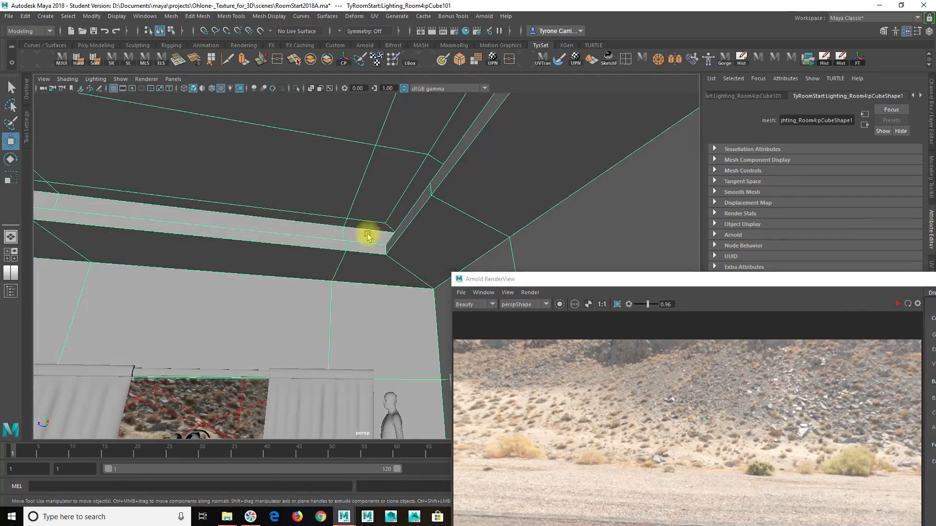
{"action": "left_click_drag", "start_coordinate": [418, 234], "coordinate": [317, 221], "text": "alt"}
{"action": "left_click_drag", "start_coordinate": [303, 164], "coordinate": [368, 246], "text": "alt"}
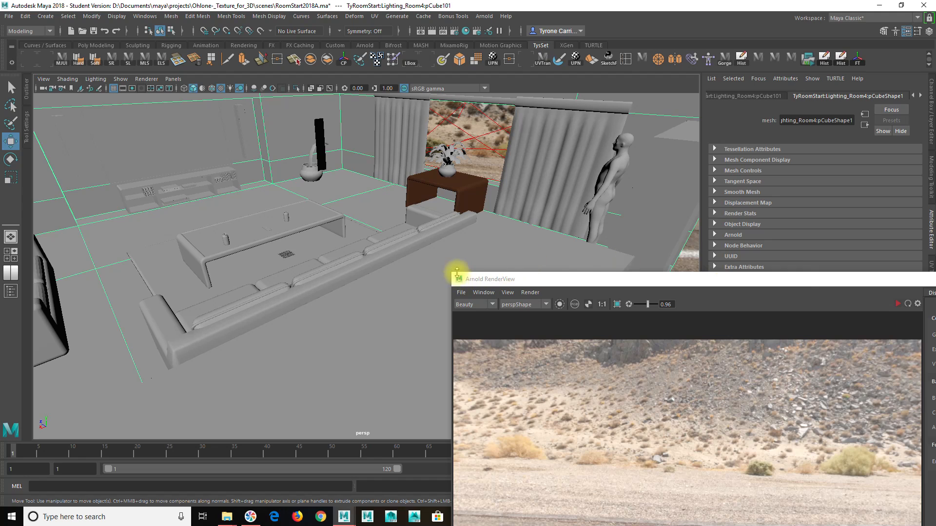
{"action": "left_click_drag", "start_coordinate": [451, 272], "coordinate": [587, 340]}
{"action": "left_click_drag", "start_coordinate": [710, 345], "coordinate": [197, 330]}
{"action": "left_click", "coordinate": [782, 516]}
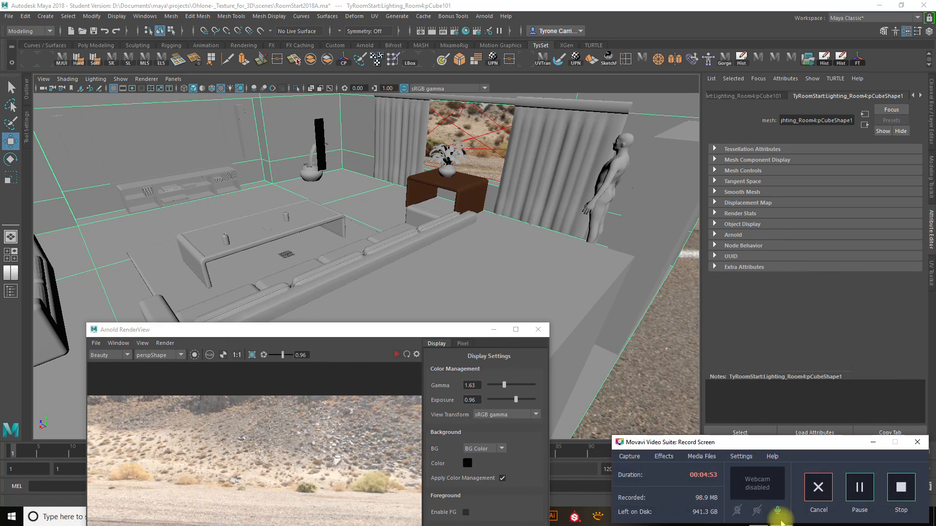
{"action": "left_click", "coordinate": [874, 443]}
Create an Arnold area light in the room
{"action": "left_click_drag", "start_coordinate": [447, 257], "coordinate": [385, 217], "text": "alt"}
{"action": "key", "text": "space"}
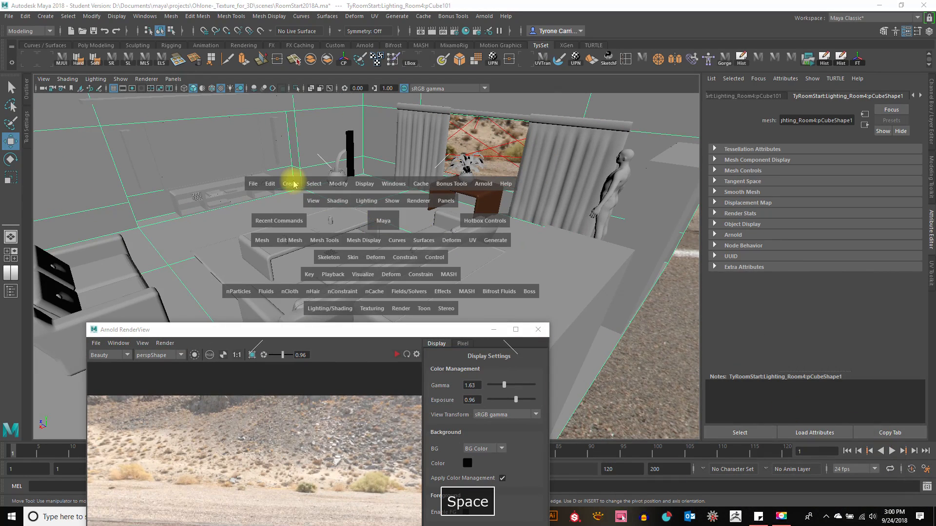
{"action": "left_click", "coordinate": [483, 16]}
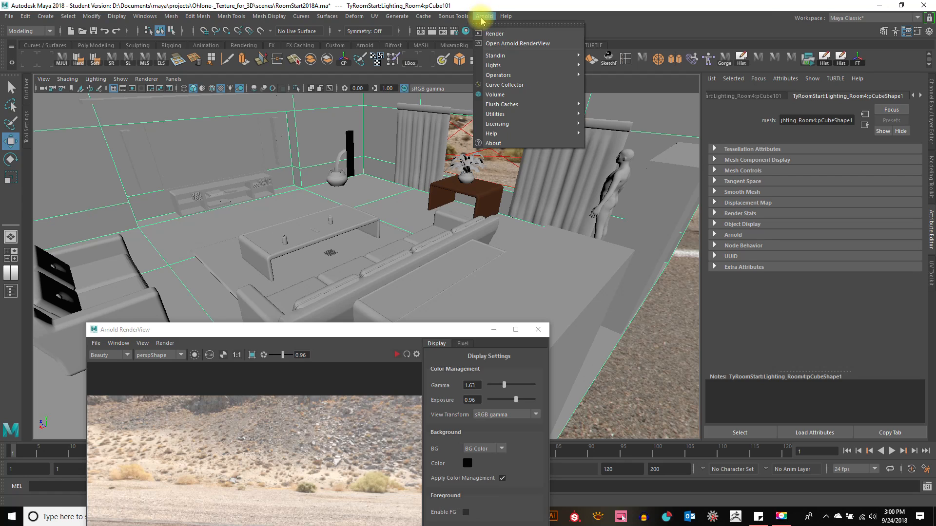
{"action": "mouse_move", "coordinate": [494, 65]}
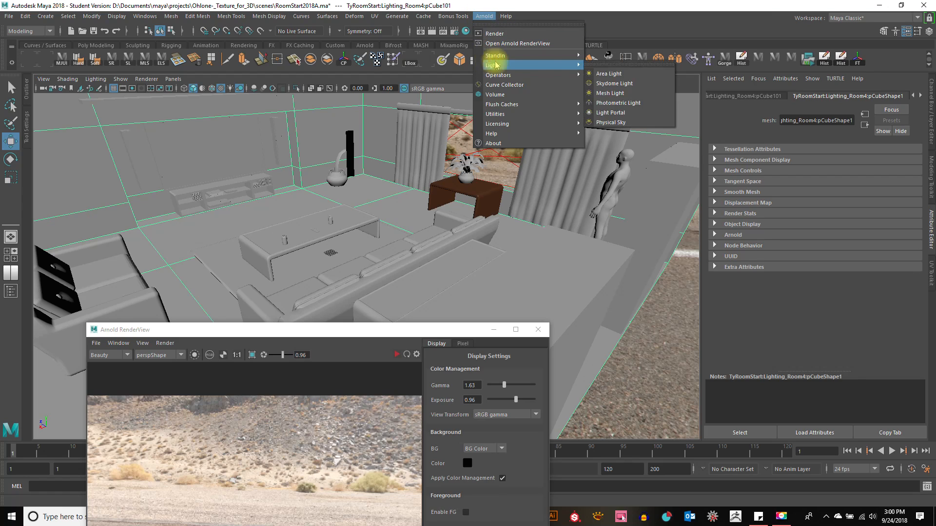
{"action": "left_click", "coordinate": [600, 74]}
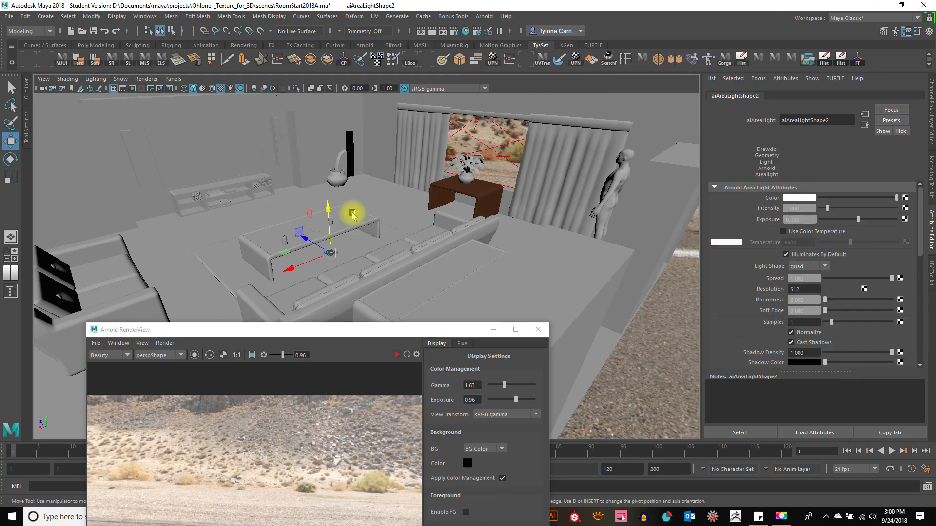
Raise the area light above the coffee table, scale it up uniformly to about 87.6, and widen it horizontally
{"action": "left_click_drag", "start_coordinate": [329, 205], "coordinate": [326, 112]}
{"action": "key", "text": "e"}
{"action": "key", "text": "r"}
{"action": "left_click_drag", "start_coordinate": [331, 184], "coordinate": [414, 171]}
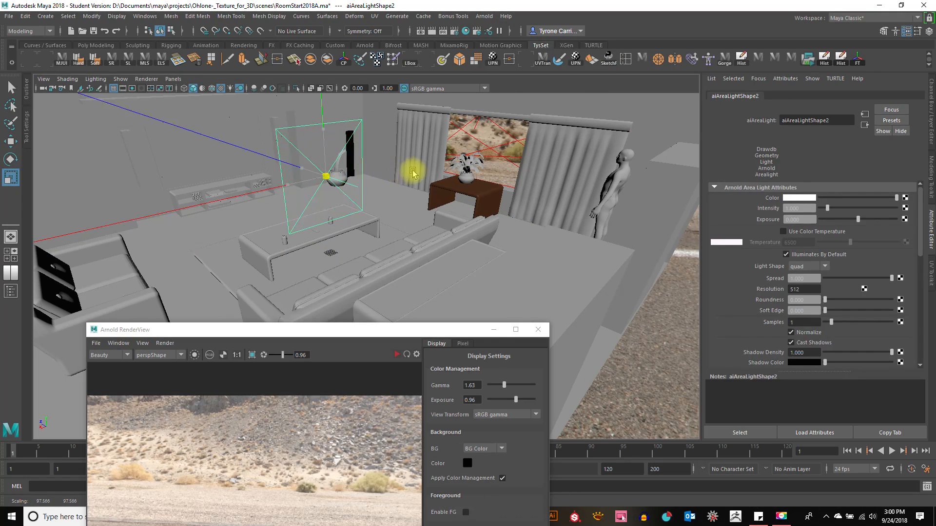
{"action": "left_click_drag", "start_coordinate": [438, 269], "coordinate": [455, 250], "text": "alt"}
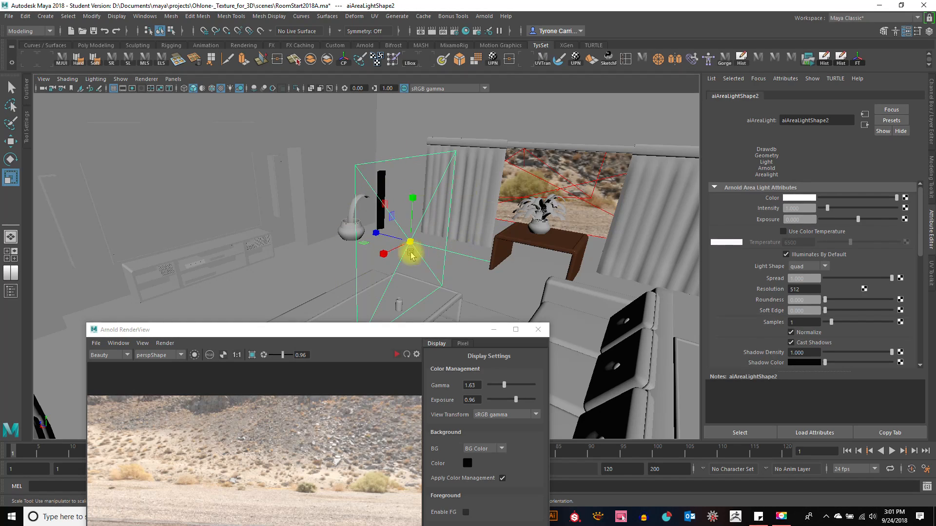
{"action": "mouse_move", "coordinate": [382, 255]}
{"action": "left_mouse_down"}
{"action": "mouse_move", "coordinate": [320, 274]}
{"action": "mouse_move", "coordinate": [373, 271]}
{"action": "left_mouse_up"}
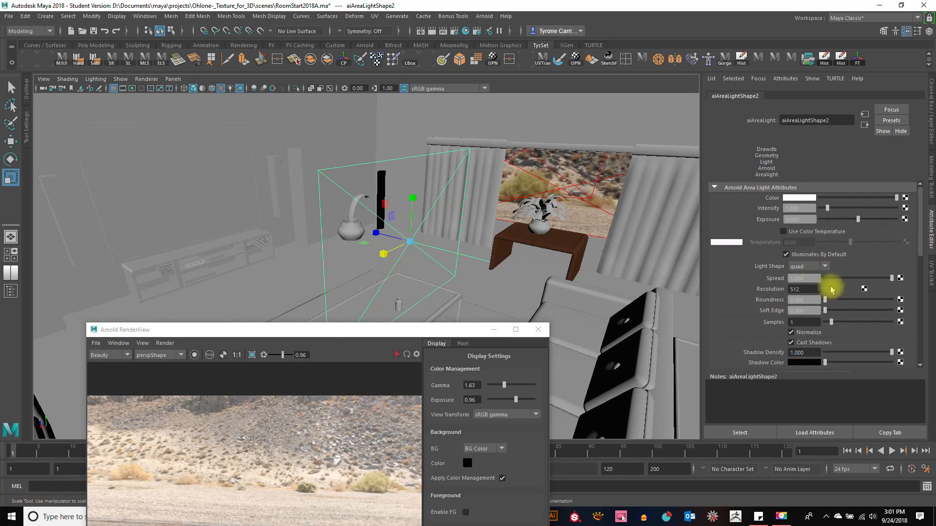
Change the area light's shape to cylinder, and scale it down to a narrower, shorter size
{"action": "left_click", "coordinate": [804, 268]}
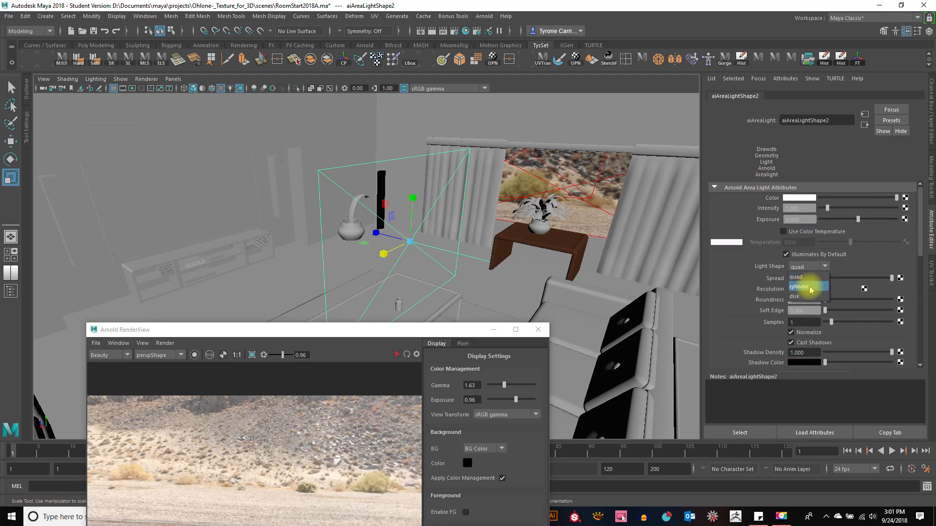
{"action": "left_click", "coordinate": [810, 289]}
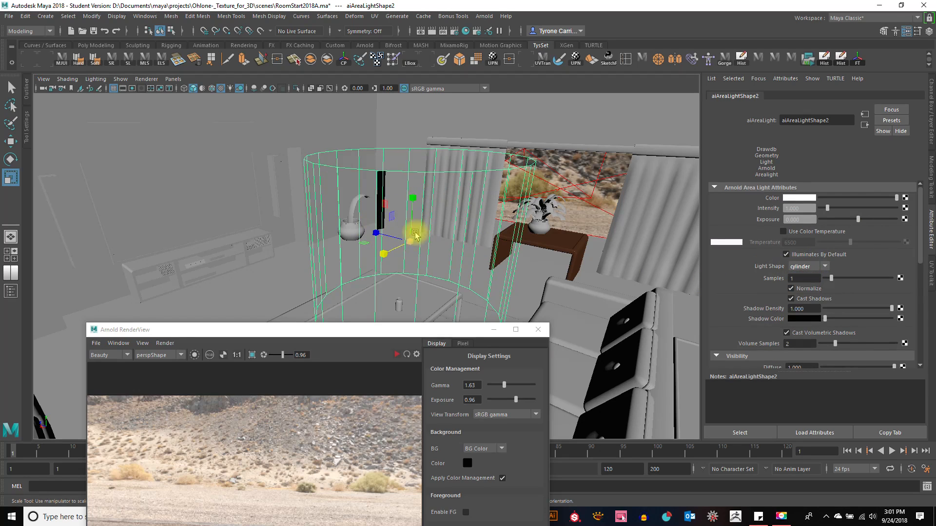
{"action": "left_click_drag", "start_coordinate": [409, 242], "coordinate": [418, 125]}
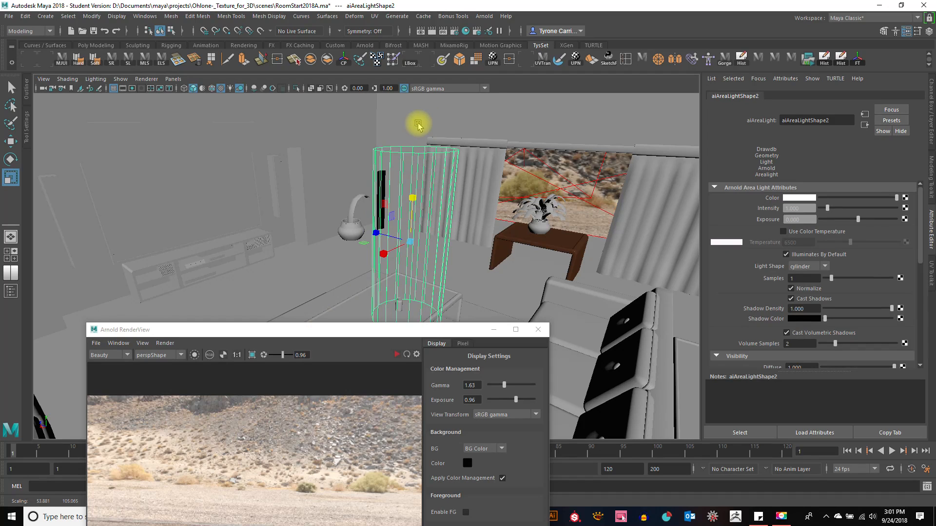
{"action": "mouse_move", "coordinate": [414, 201]}
{"action": "left_mouse_down"}
{"action": "mouse_move", "coordinate": [414, 178]}
{"action": "mouse_move", "coordinate": [410, 215]}
{"action": "left_mouse_up"}
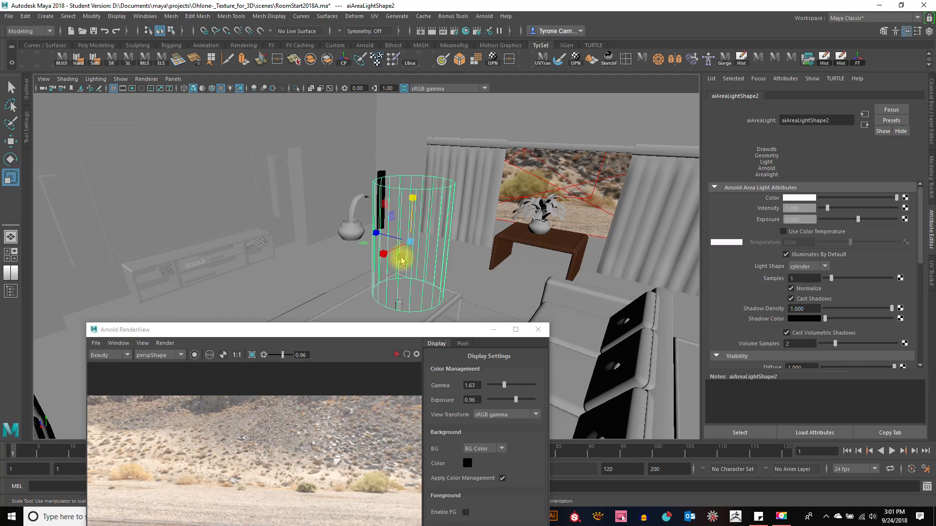
Try the disk shape for the area light, and return its light shape to cylinder
{"action": "left_click", "coordinate": [820, 267]}
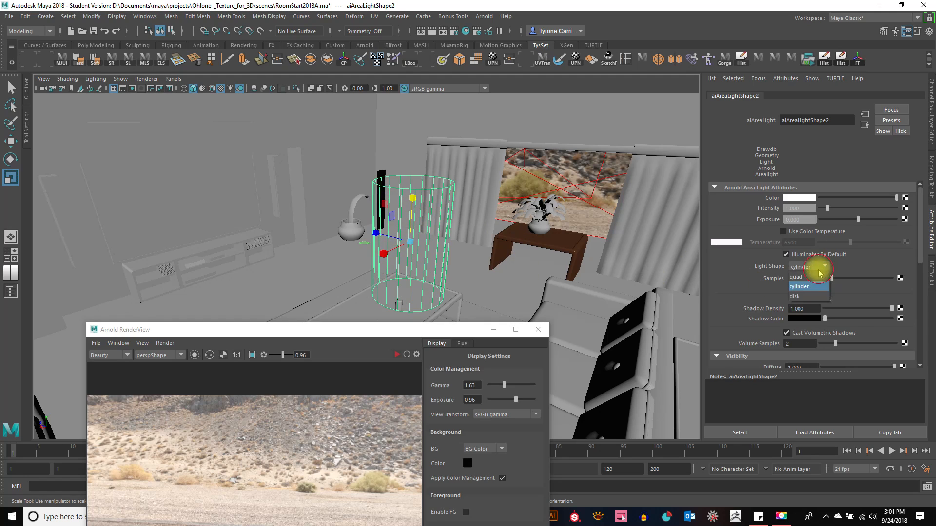
{"action": "left_click", "coordinate": [820, 296]}
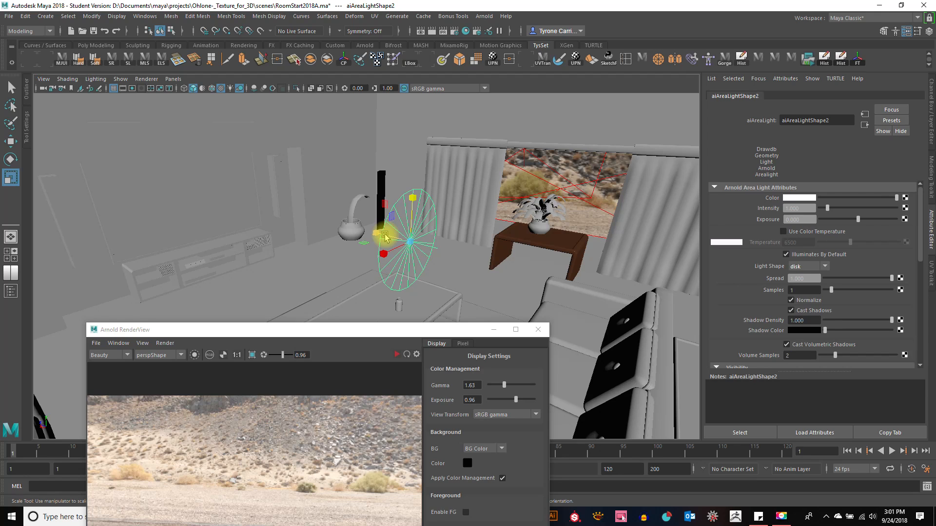
{"action": "left_click_drag", "start_coordinate": [537, 215], "coordinate": [587, 190], "text": "alt"}
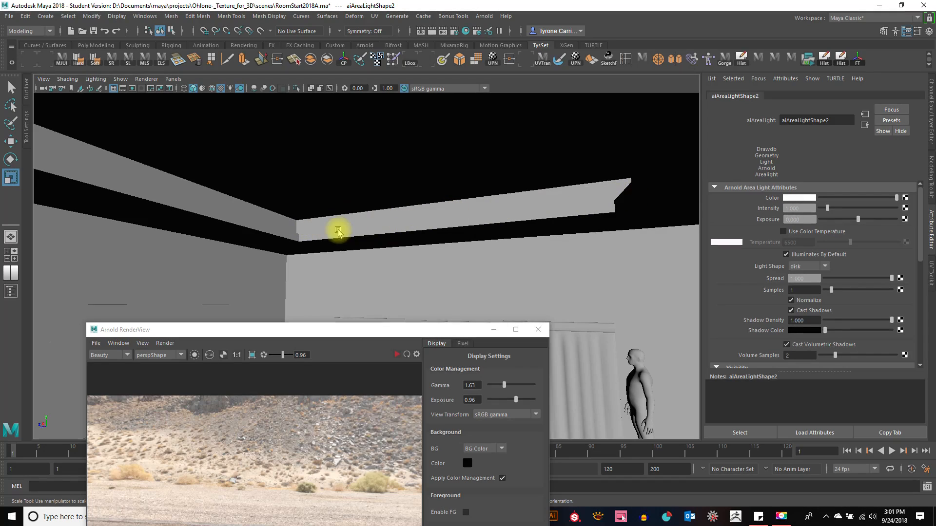
{"action": "left_click_drag", "start_coordinate": [560, 211], "coordinate": [550, 247], "text": "alt"}
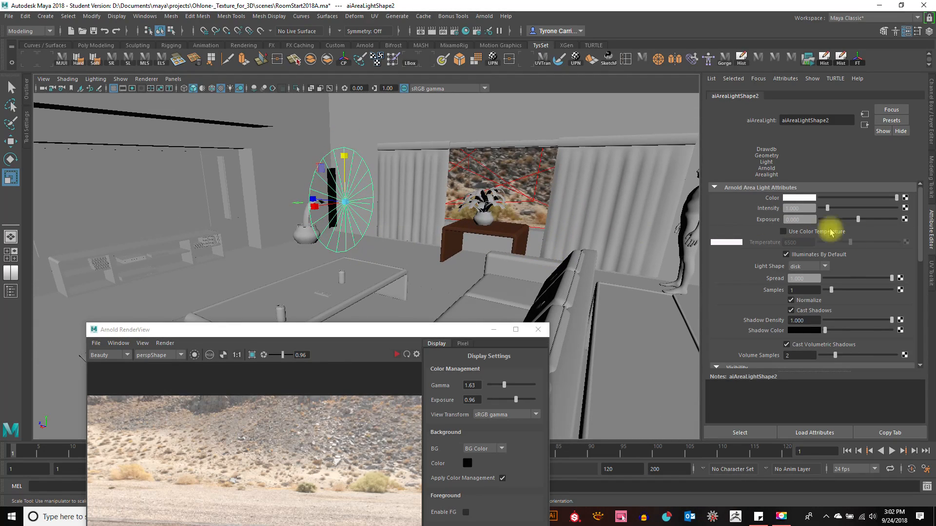
{"action": "left_click", "coordinate": [821, 266]}
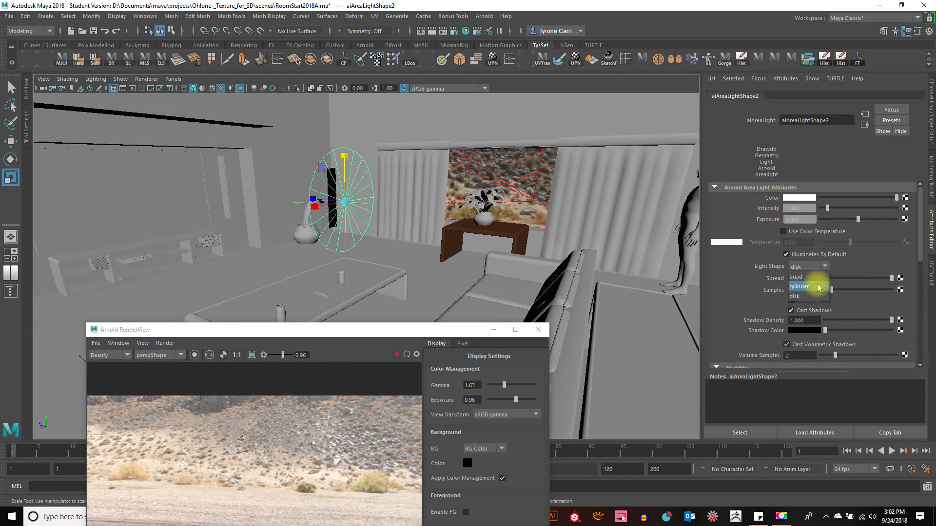
{"action": "left_click", "coordinate": [819, 288]}
Rotate the cylinder light about -89° around X so it lies horizontally across the room
{"action": "left_click_drag", "start_coordinate": [403, 257], "coordinate": [454, 255], "text": "alt"}
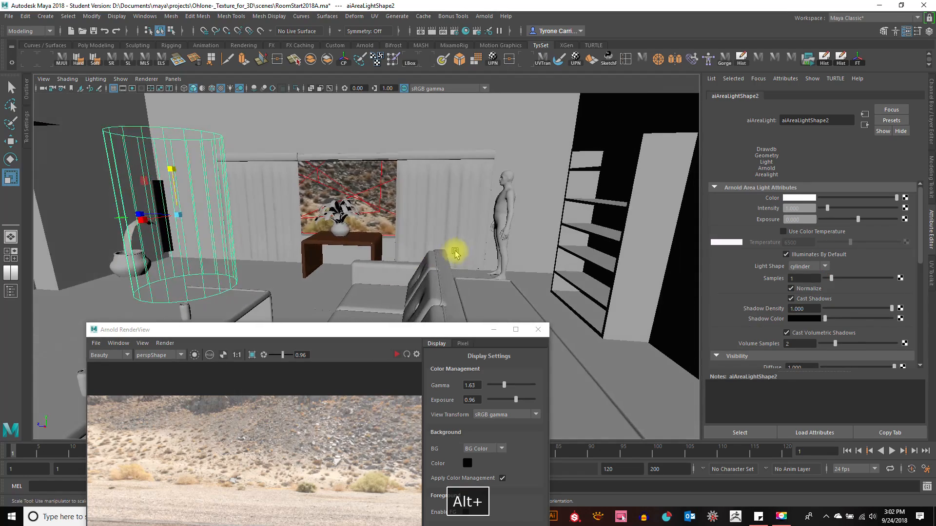
{"action": "right_click_drag", "start_coordinate": [454, 254], "coordinate": [291, 264], "text": "alt"}
{"action": "left_click_drag", "start_coordinate": [290, 264], "coordinate": [338, 297], "text": "alt"}
{"action": "key", "text": "e"}
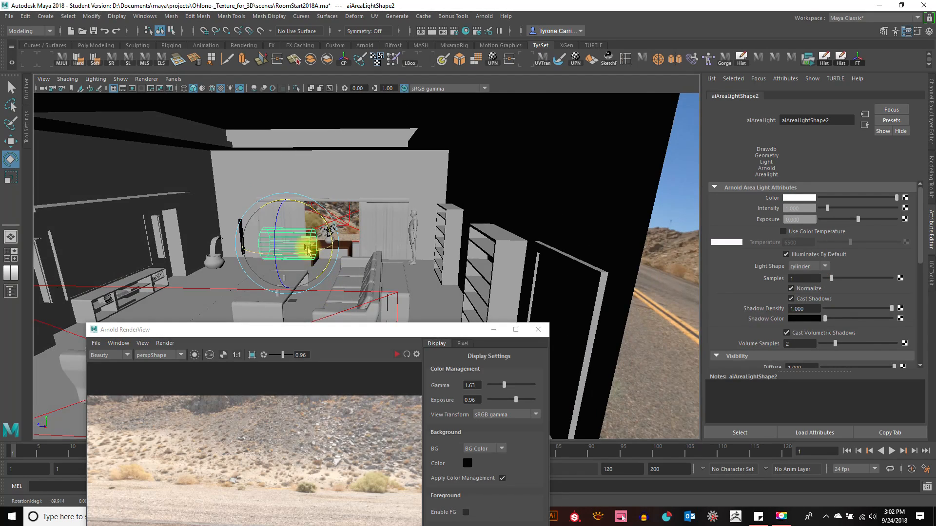
Scale the cylinder light down uniformly, and stretch it lengthwise into a long thin tube across the room
{"action": "key", "text": "r"}
{"action": "left_click_drag", "start_coordinate": [292, 245], "coordinate": [272, 269]}
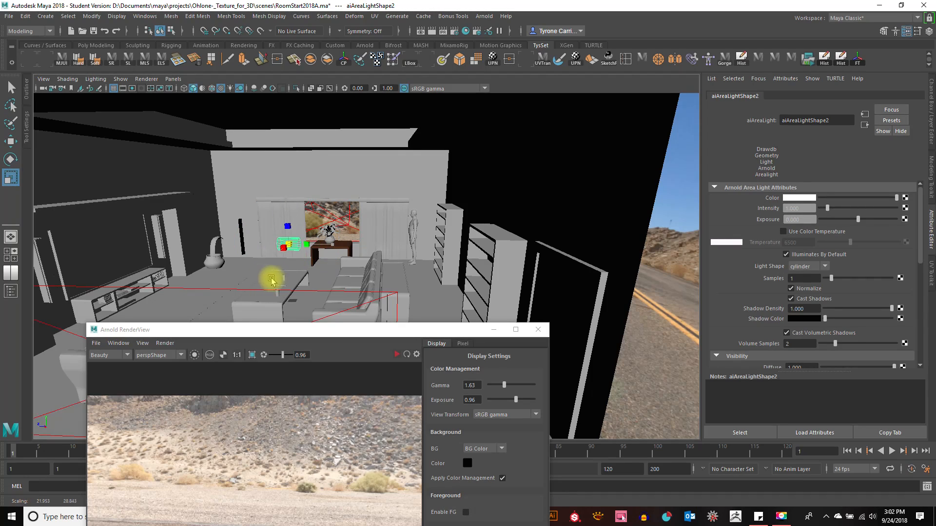
{"action": "left_click_drag", "start_coordinate": [347, 248], "coordinate": [702, 282]}
{"action": "left_click_drag", "start_coordinate": [295, 245], "coordinate": [399, 251]}
Move the tube light up to the ceiling recess above the window wall, and lengthen it slightly to fit the recess
{"action": "key", "text": "w"}
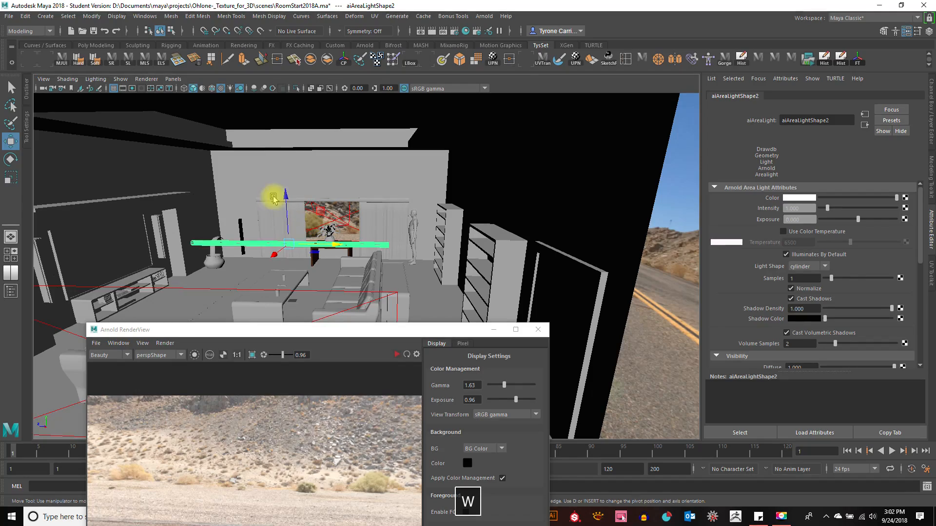
{"action": "left_click_drag", "start_coordinate": [283, 197], "coordinate": [380, 251], "text": "alt"}
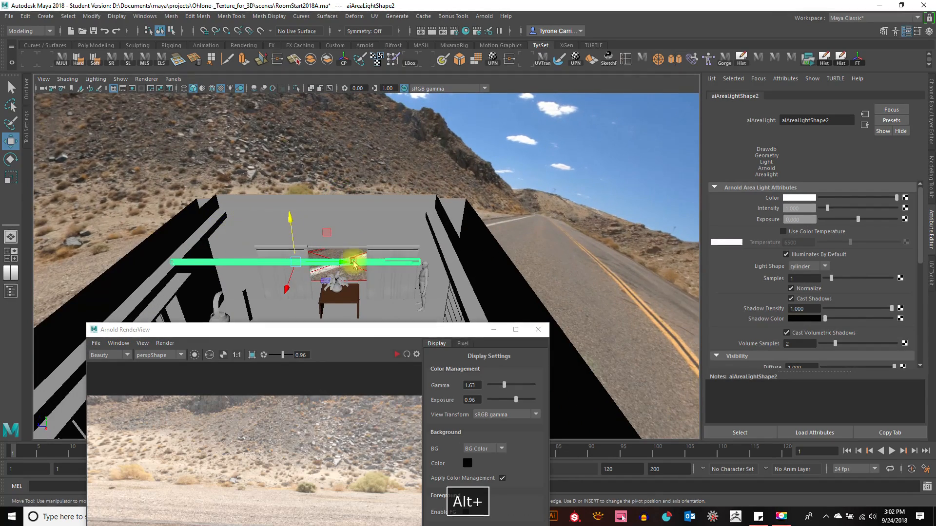
{"action": "left_click_drag", "start_coordinate": [286, 281], "coordinate": [362, 206]}
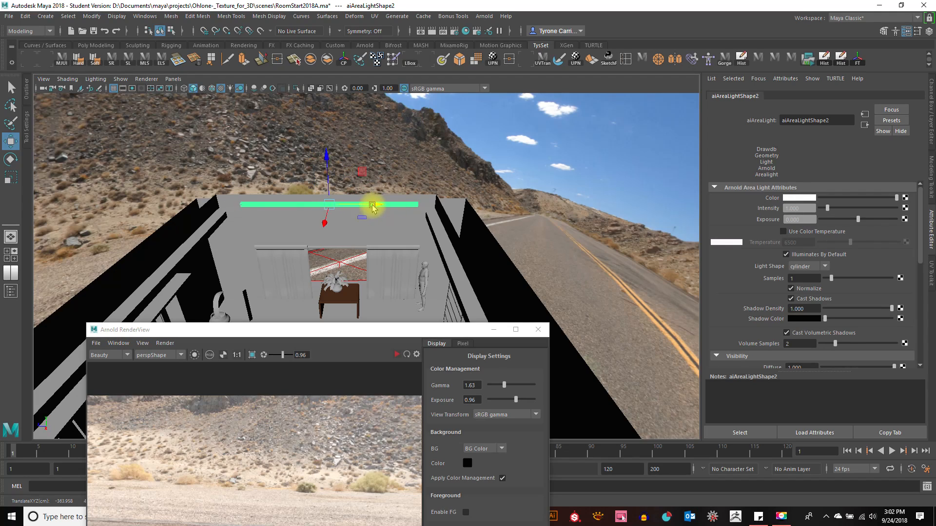
{"action": "key", "text": "r"}
{"action": "left_click_drag", "start_coordinate": [378, 205], "coordinate": [383, 205]}
{"action": "key", "text": "w"}
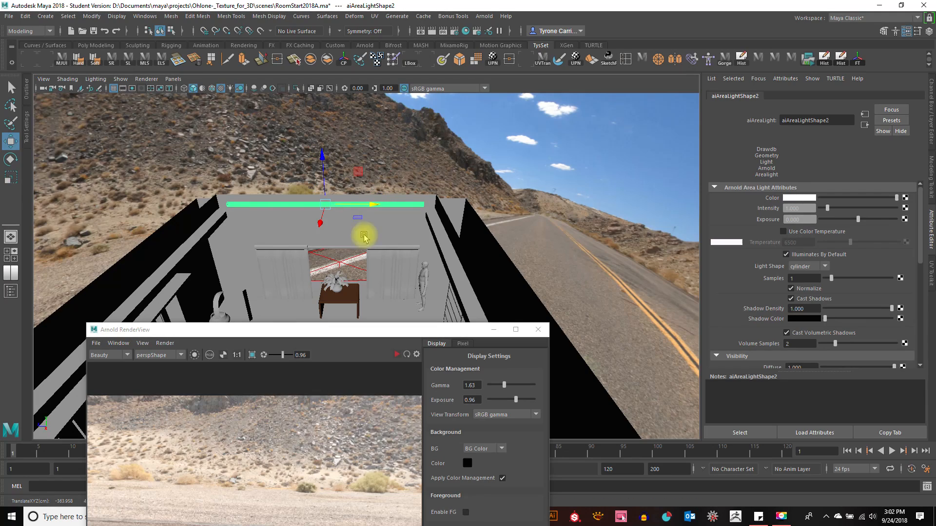
Fine-tune the tube light's position inside the ceiling recess above the curtains
{"action": "left_click_drag", "start_coordinate": [364, 246], "coordinate": [372, 240], "text": "alt"}
{"action": "right_click_drag", "start_coordinate": [372, 240], "coordinate": [467, 217], "text": "alt"}
{"action": "left_click_drag", "start_coordinate": [467, 217], "coordinate": [398, 175], "text": "alt"}
{"action": "left_click_drag", "start_coordinate": [410, 230], "coordinate": [391, 176], "text": "alt"}
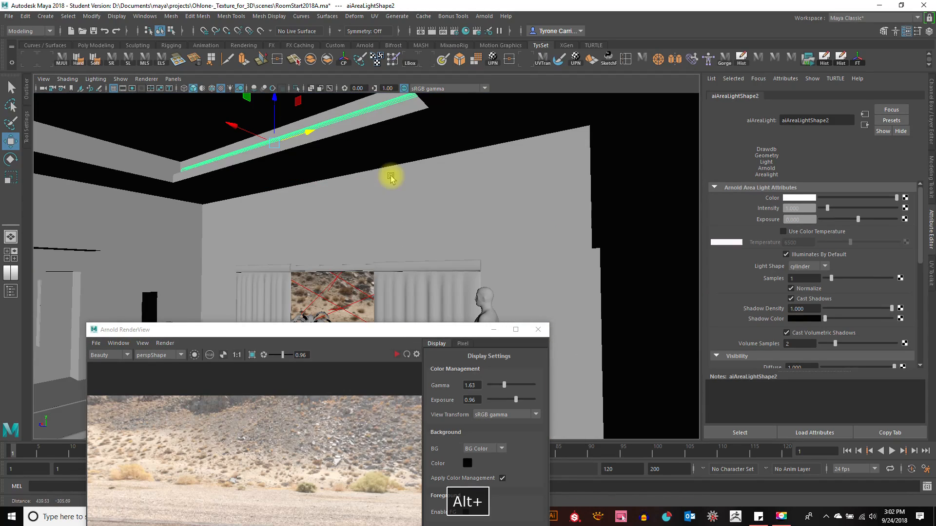
{"action": "left_click_drag", "start_coordinate": [276, 112], "coordinate": [276, 107]}
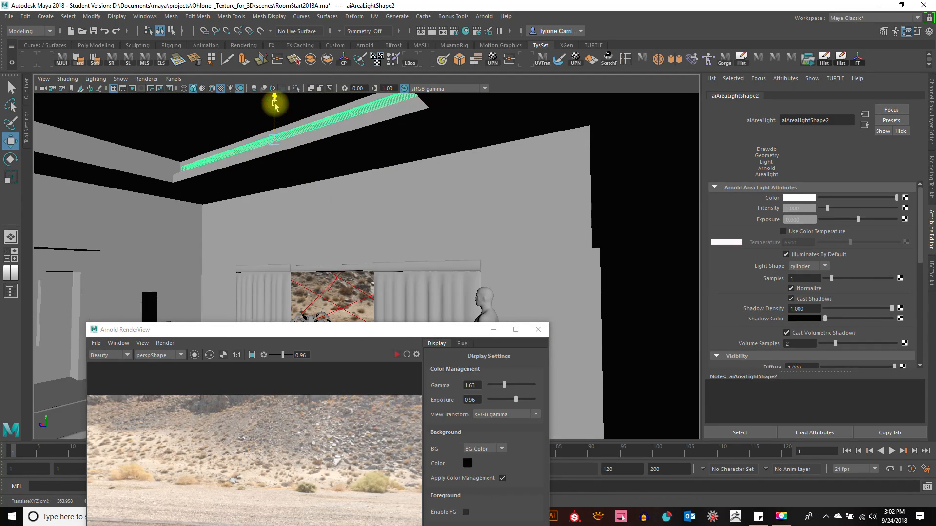
{"action": "left_click_drag", "start_coordinate": [229, 181], "coordinate": [320, 171], "text": "alt"}
{"action": "left_click_drag", "start_coordinate": [424, 180], "coordinate": [370, 198], "text": "alt"}
{"action": "mouse_move", "coordinate": [267, 142]}
{"action": "left_mouse_down"}
{"action": "mouse_move", "coordinate": [278, 146]}
{"action": "mouse_move", "coordinate": [265, 146]}
{"action": "left_mouse_up"}
{"action": "right_click_drag", "start_coordinate": [442, 239], "coordinate": [396, 263], "text": "alt"}
Start the interactive render in Arnold RenderView, and place its window clear of the light's attributes
{"action": "left_click_drag", "start_coordinate": [351, 325], "coordinate": [607, 80]}
{"action": "left_click", "coordinate": [690, 114]}
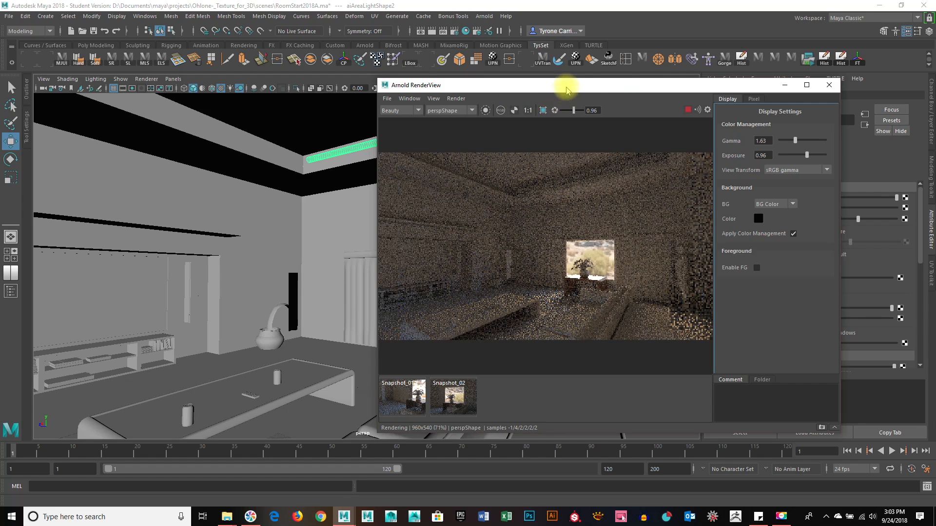
{"action": "left_click_drag", "start_coordinate": [570, 91], "coordinate": [262, 116]}
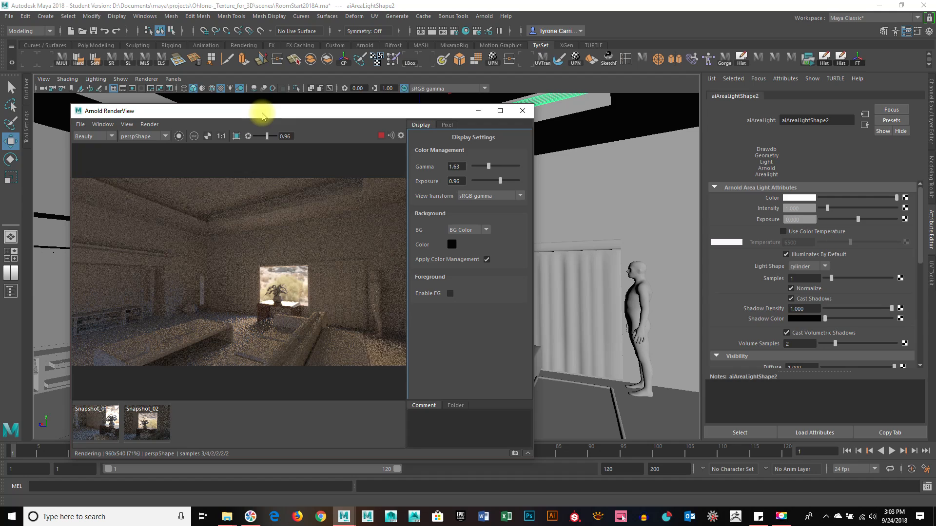
Set the area light's exposure to 15, and enable color temperature with a warm value of 3160
{"action": "left_click", "coordinate": [810, 219]}
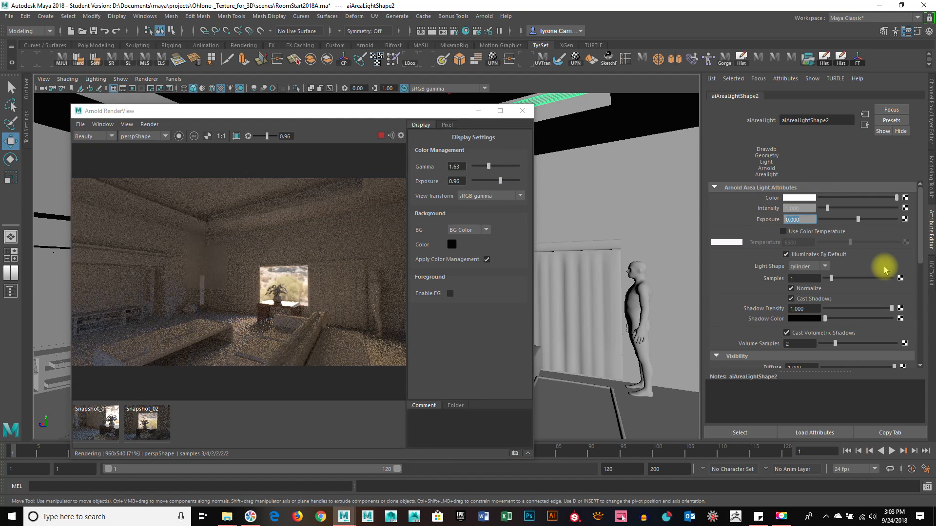
{"action": "type", "text": "15"}
{"action": "key", "text": "Return"}
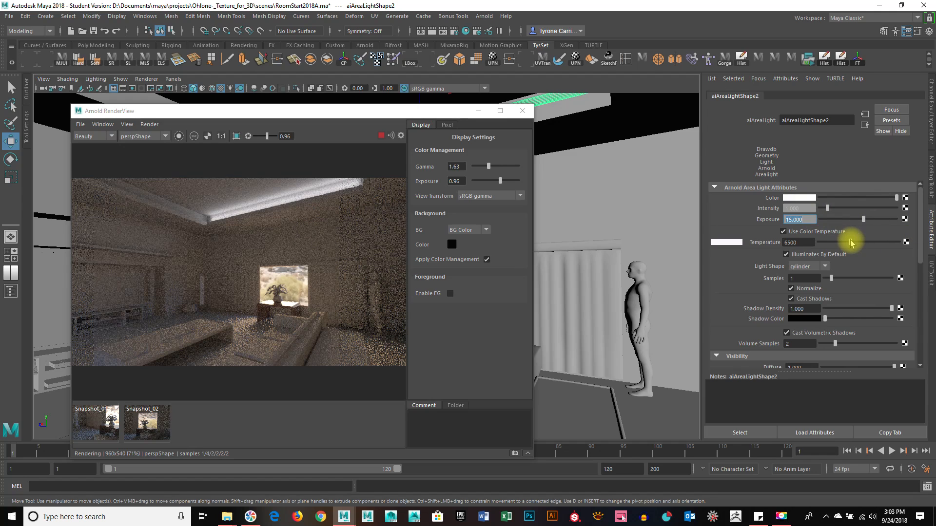
{"action": "left_click_drag", "start_coordinate": [851, 242], "coordinate": [828, 245]}
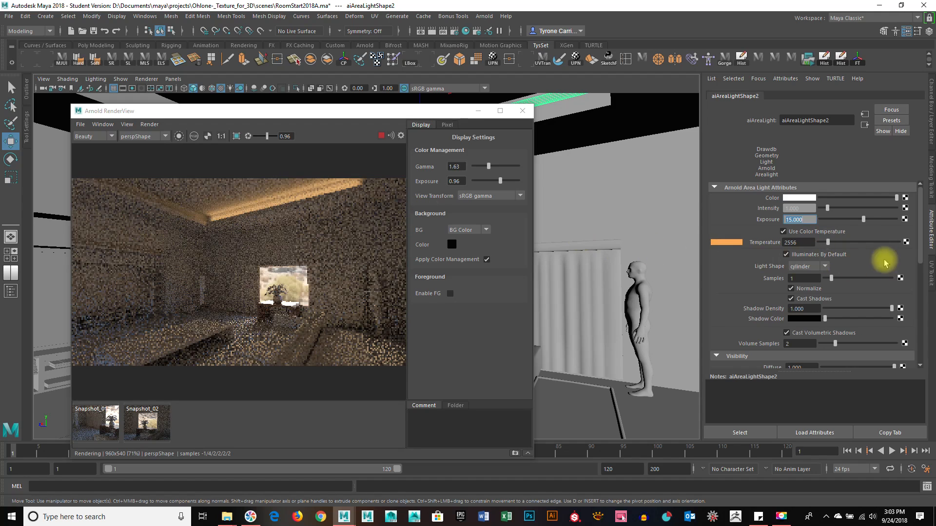
{"action": "left_click", "coordinate": [832, 243]}
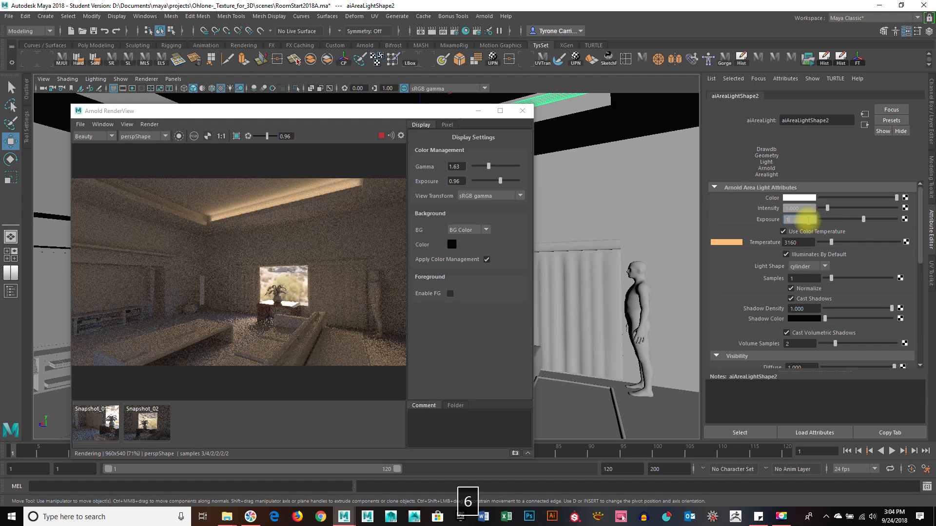
Raise the area light's exposure to 16
{"action": "type", "text": "17"}
{"action": "key", "text": "Return"}
{"action": "type", "text": "16"}
{"action": "key", "text": "Return"}
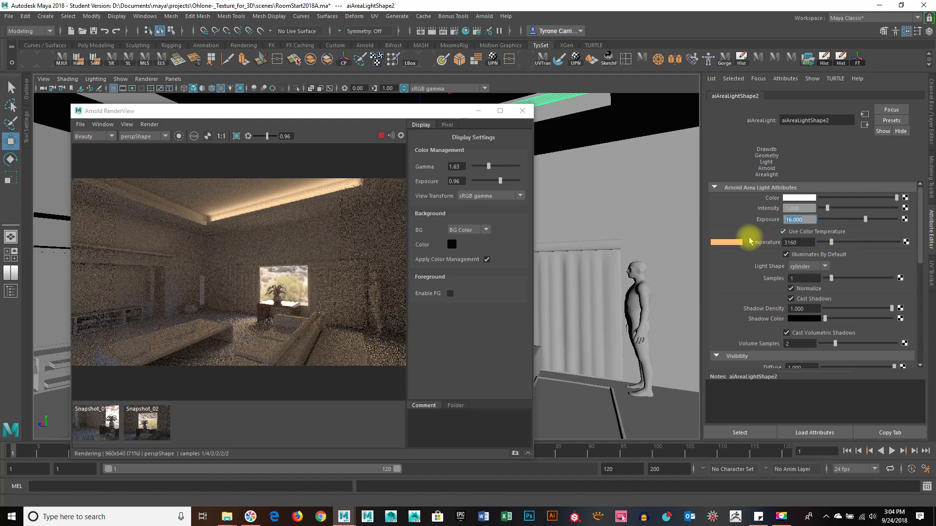
Warm the area light's color temperature to 2815 and set its exposure to 16.5
{"action": "mouse_move", "coordinate": [833, 245]}
{"action": "left_mouse_down"}
{"action": "mouse_move", "coordinate": [793, 248]}
{"action": "mouse_move", "coordinate": [830, 249]}
{"action": "left_mouse_up"}
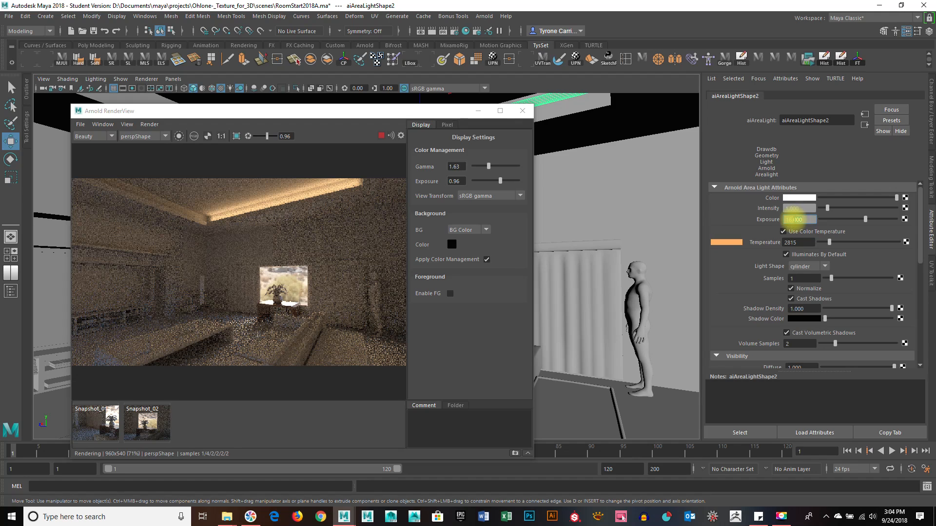
{"action": "type", "text": "16.5"}
{"action": "key", "text": "Return"}
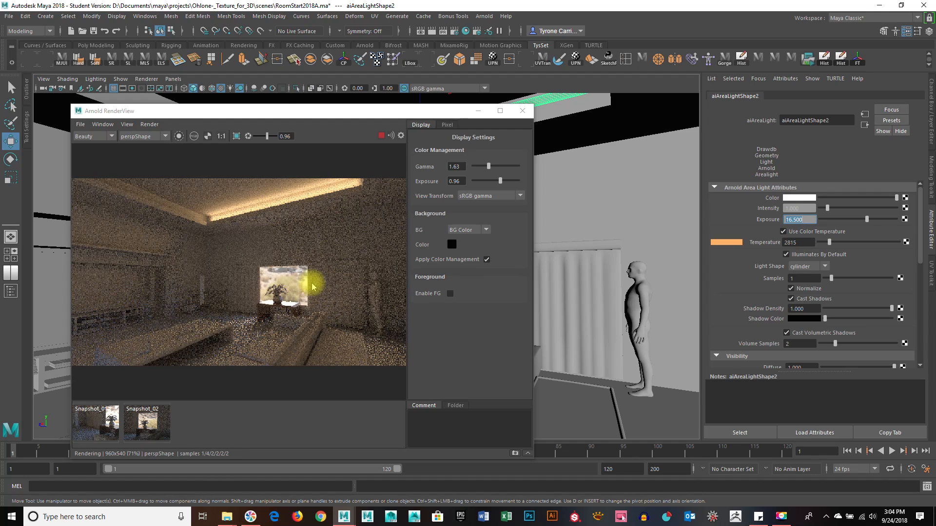
Uncover the viewport from the RenderView window, and duplicate the tube light across to the ceiling recess on the opposite wall
{"action": "left_click_drag", "start_coordinate": [274, 117], "coordinate": [681, 217]}
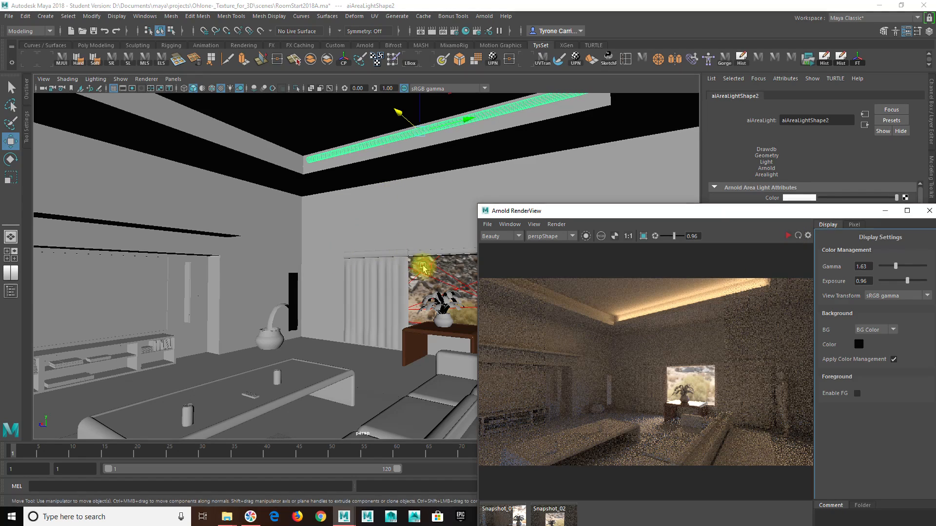
{"action": "left_click_drag", "start_coordinate": [431, 234], "coordinate": [303, 207], "text": "alt"}
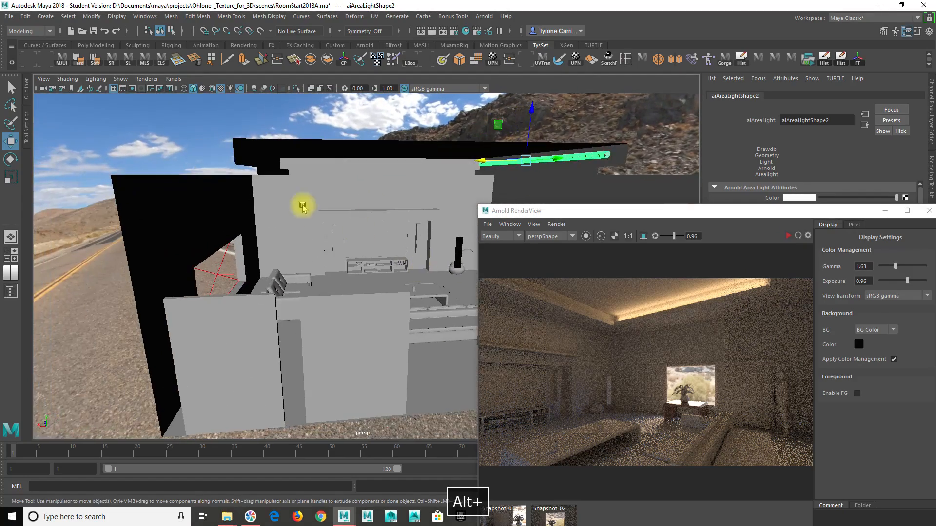
{"action": "middle_click_drag", "start_coordinate": [388, 222], "coordinate": [336, 234], "text": "alt"}
{"action": "right_click_drag", "start_coordinate": [336, 234], "coordinate": [397, 228], "text": "alt"}
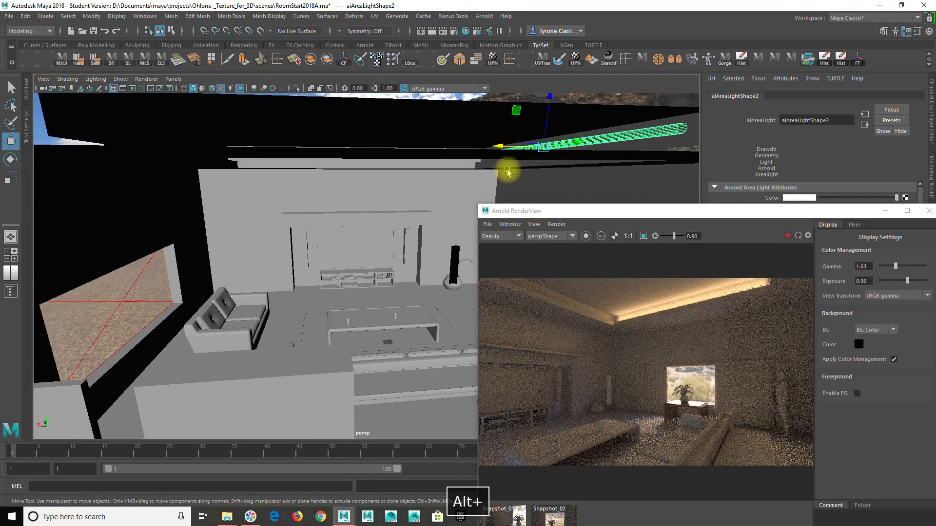
{"action": "key", "text": "ctrl+d"}
{"action": "left_click_drag", "start_coordinate": [504, 147], "coordinate": [136, 155]}
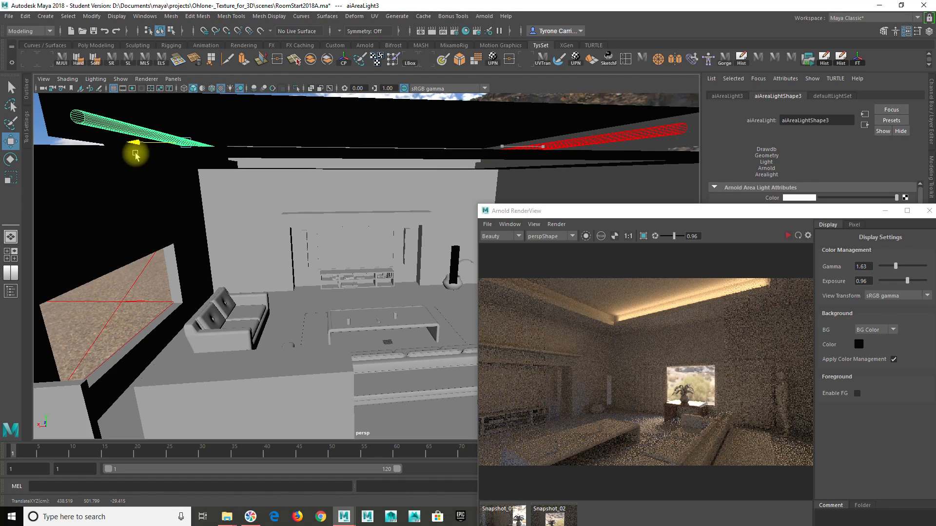
Duplicate the second tube light, move the copy to mid-room, and rotate it about 90° so it runs perpendicular to the other two
{"action": "left_click_drag", "start_coordinate": [254, 264], "coordinate": [297, 298], "text": "alt"}
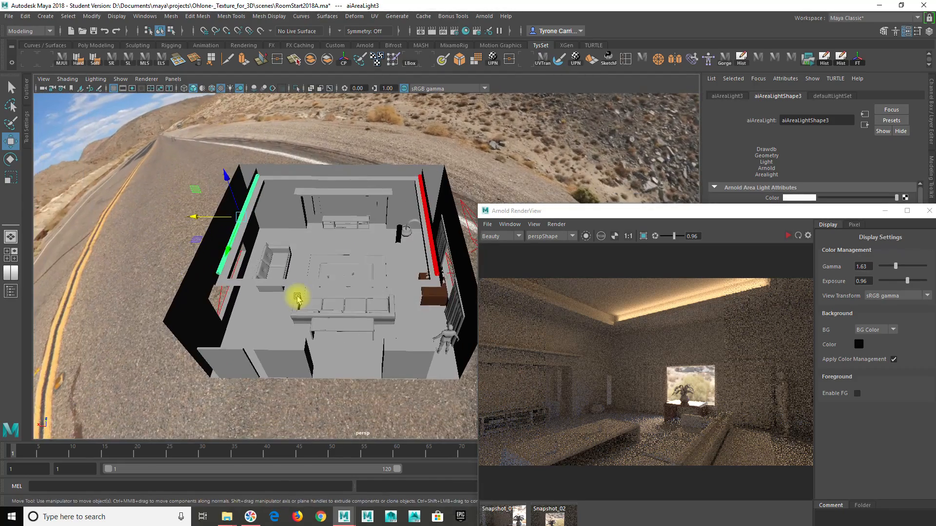
{"action": "key", "text": "ctrl+d"}
{"action": "left_click_drag", "start_coordinate": [194, 213], "coordinate": [299, 223]}
{"action": "key", "text": "e"}
{"action": "left_click_drag", "start_coordinate": [353, 247], "coordinate": [293, 240]}
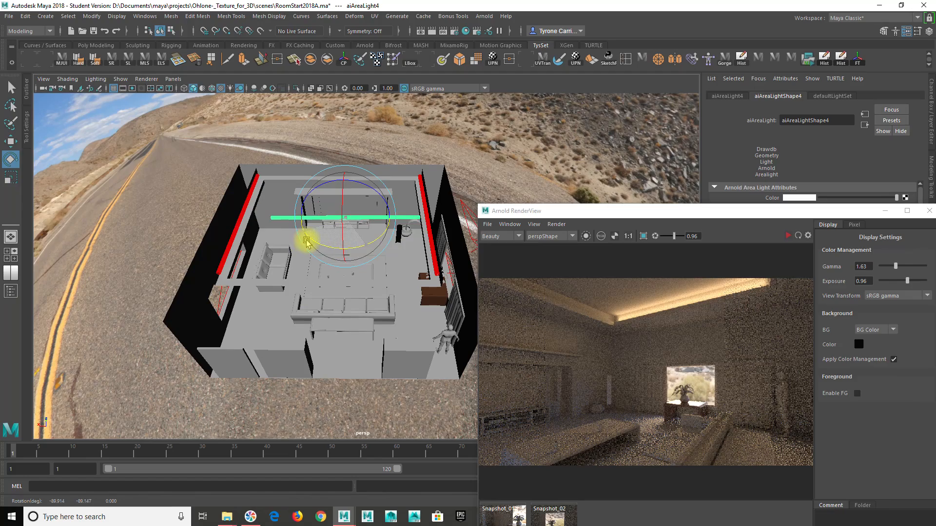
Move the perpendicular tube light into the ceiling recess above the TV-shelf wall, centred between the other two lights
{"action": "left_click_drag", "start_coordinate": [271, 261], "coordinate": [382, 284], "text": "alt"}
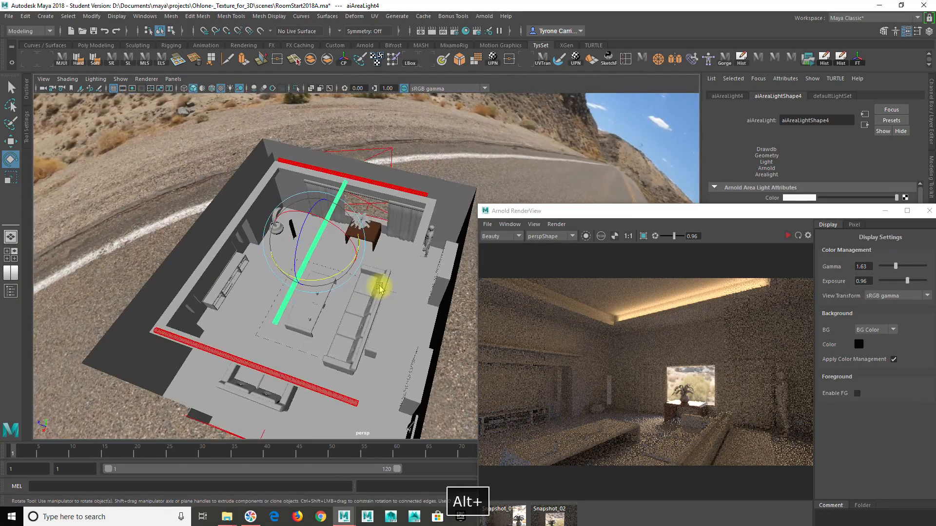
{"action": "key", "text": "w"}
{"action": "left_click_drag", "start_coordinate": [272, 233], "coordinate": [330, 234]}
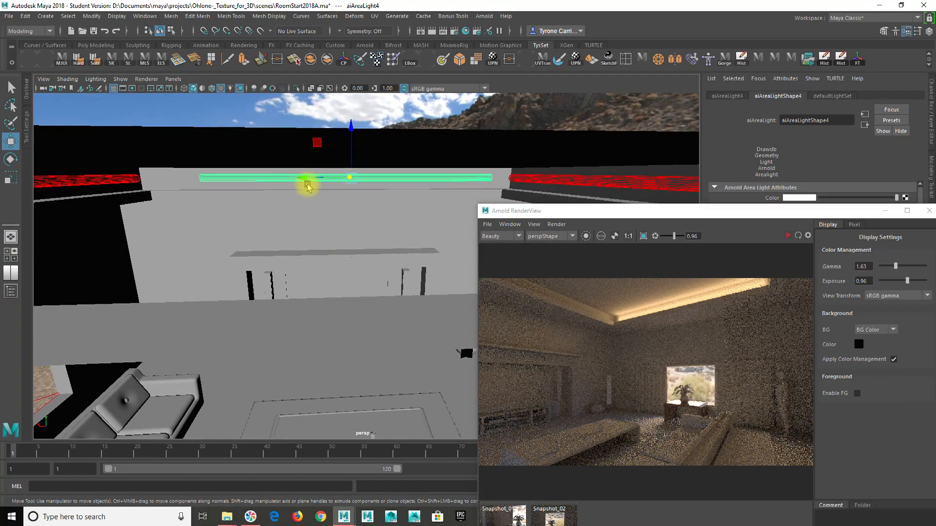
{"action": "left_click_drag", "start_coordinate": [307, 178], "coordinate": [289, 179]}
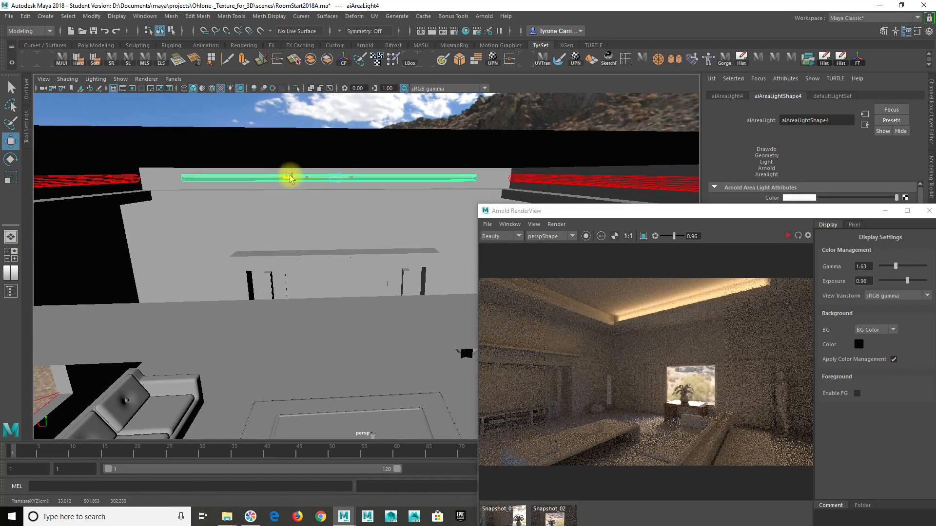
Lengthen the tube light above the TV-shelf wall until it spans between the two parallel lights
{"action": "key", "text": "t"}
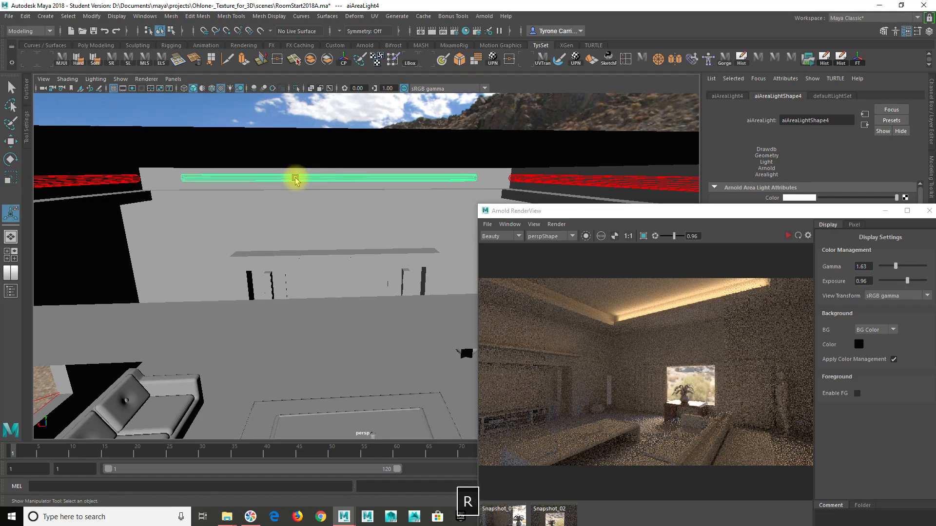
{"action": "key", "text": "r"}
{"action": "left_click_drag", "start_coordinate": [355, 241], "coordinate": [338, 265], "text": "alt"}
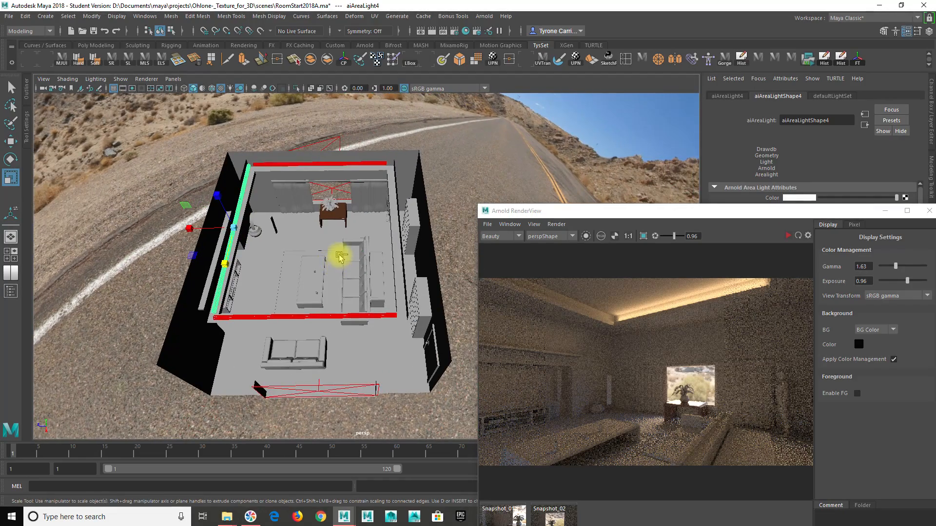
{"action": "left_click_drag", "start_coordinate": [261, 286], "coordinate": [330, 291], "text": "alt"}
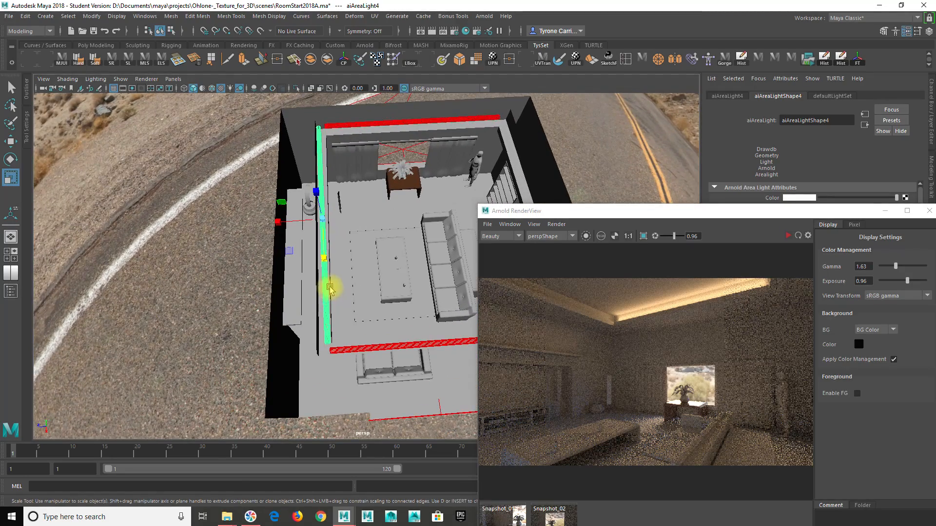
Duplicate the tube light above the TV-shelf wall and move the copy across to the opposite edge of the ceiling recess
{"action": "key", "text": "e"}
{"action": "left_click_drag", "start_coordinate": [342, 254], "coordinate": [330, 286]}
{"action": "key", "text": "ctrl+d"}
{"action": "key", "text": "w"}
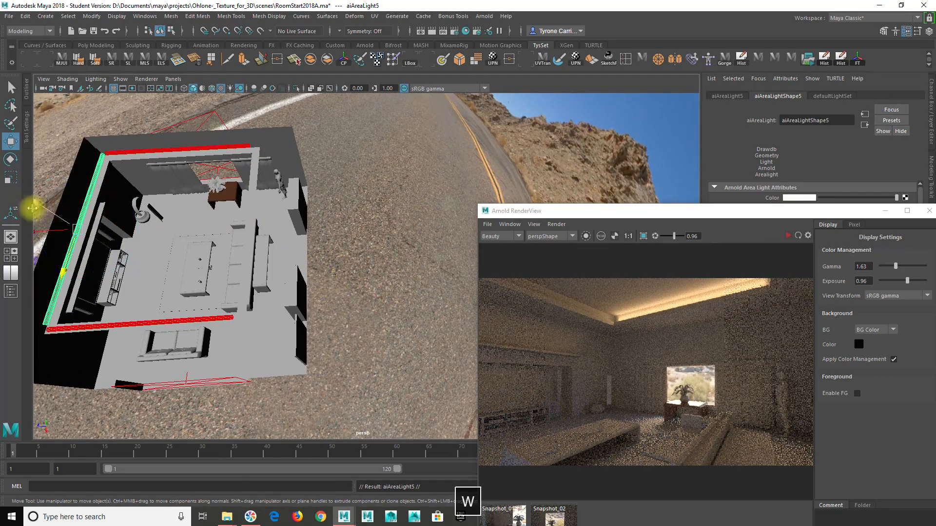
{"action": "left_click_drag", "start_coordinate": [40, 230], "coordinate": [120, 239]}
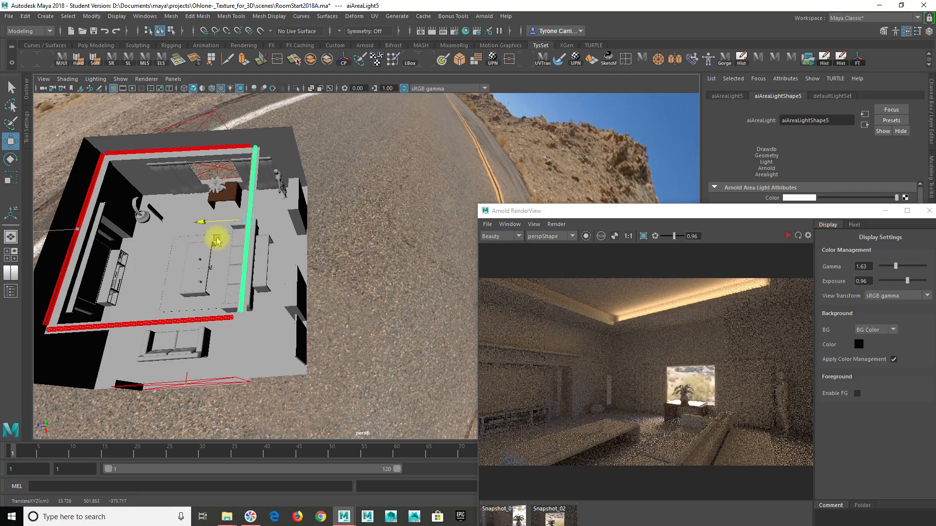
Re-render the room from a low viewpoint behind the sofa looking up at the ceiling recess corner
{"action": "left_click_drag", "start_coordinate": [296, 326], "coordinate": [221, 319], "text": "alt"}
{"action": "right_click_drag", "start_coordinate": [222, 320], "coordinate": [349, 408], "text": "alt"}
{"action": "middle_click_drag", "start_coordinate": [349, 408], "coordinate": [351, 302], "text": "alt"}
{"action": "left_click_drag", "start_coordinate": [351, 302], "coordinate": [366, 333], "text": "alt"}
{"action": "scroll", "coordinate": [351, 321], "scroll_direction": "down", "scroll_amount": 8}
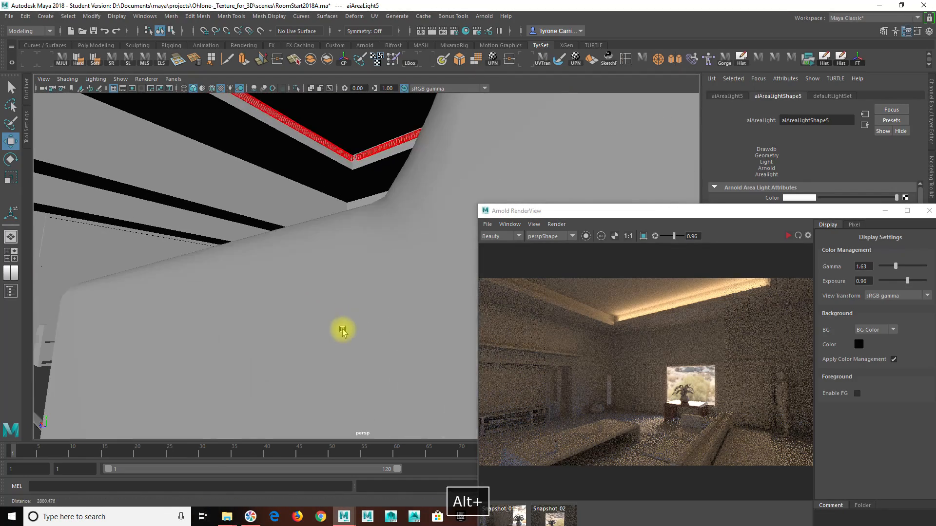
{"action": "middle_click_drag", "start_coordinate": [341, 335], "coordinate": [348, 323], "text": "alt"}
{"action": "left_click_drag", "start_coordinate": [582, 211], "coordinate": [549, 78]}
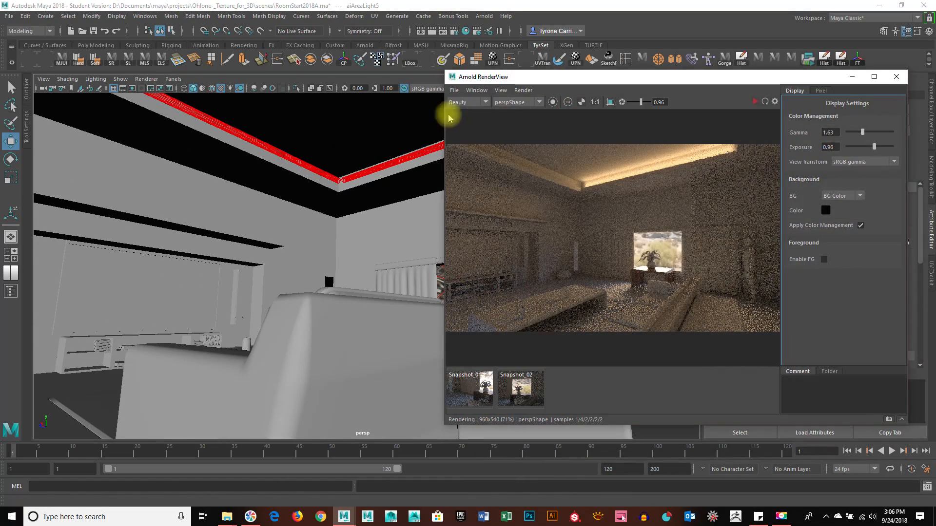
{"action": "left_click", "coordinate": [765, 101]}
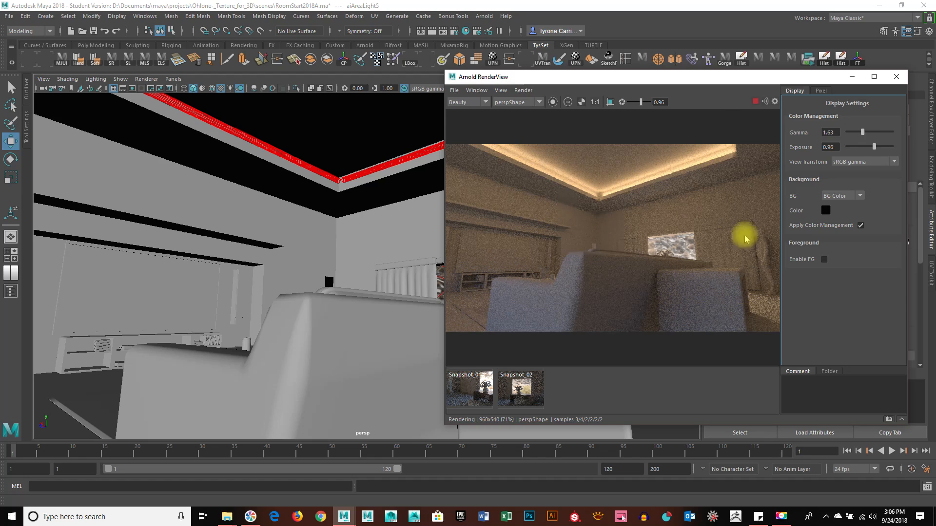
Add the two tube lights meeting at the recess corner to the selection and uncover the perspective view
{"action": "left_click_drag", "start_coordinate": [733, 80], "coordinate": [667, 86]}
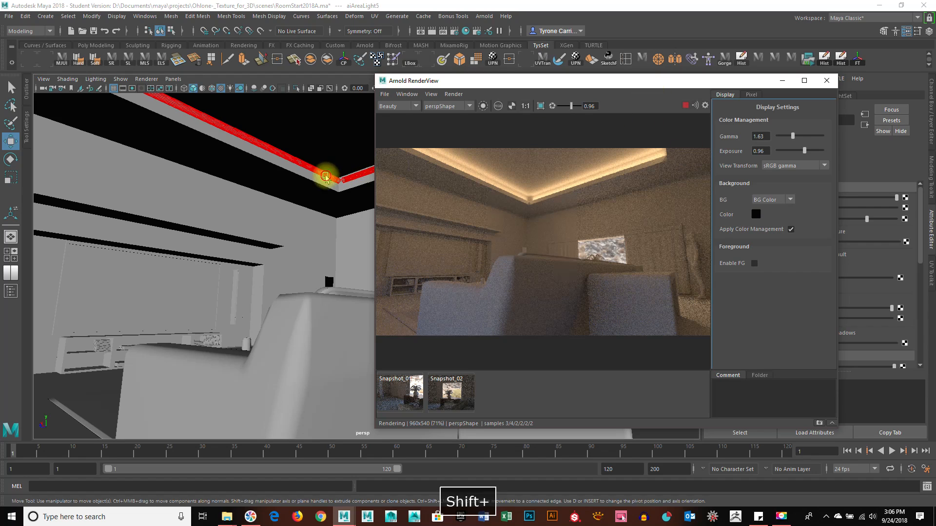
{"action": "left_click", "coordinate": [326, 178], "text": "shift"}
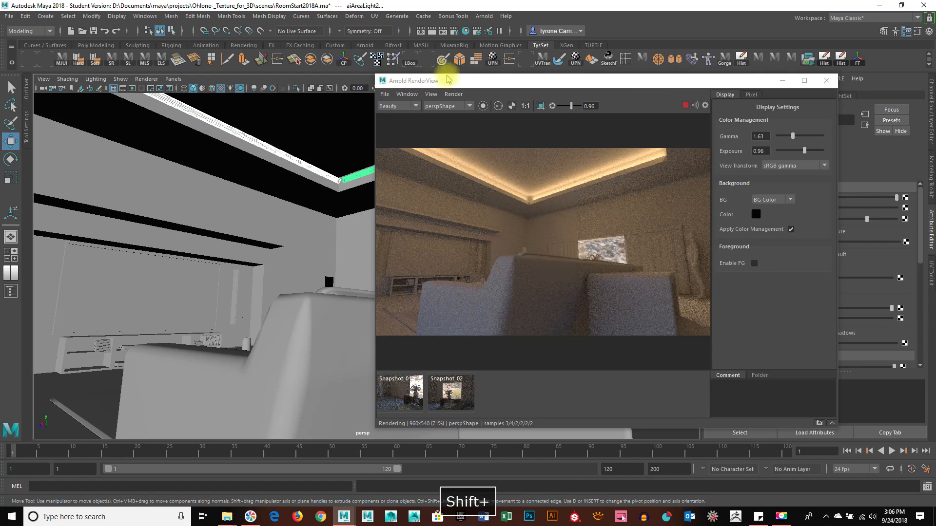
{"action": "left_click_drag", "start_coordinate": [447, 80], "coordinate": [604, 207]}
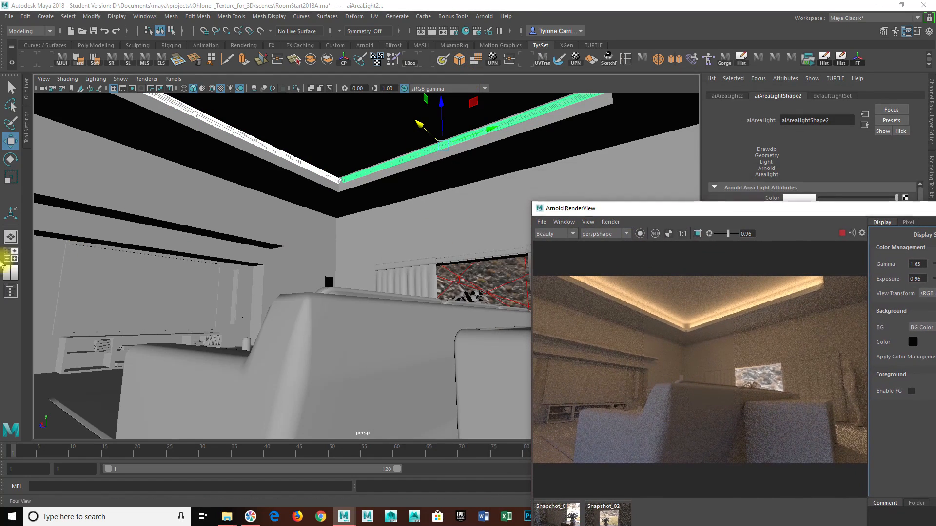
Switch to the four-view layout, show the top view in wireframe, and add the tube light opposite the window wall to the selection
{"action": "left_click", "coordinate": [10, 255]}
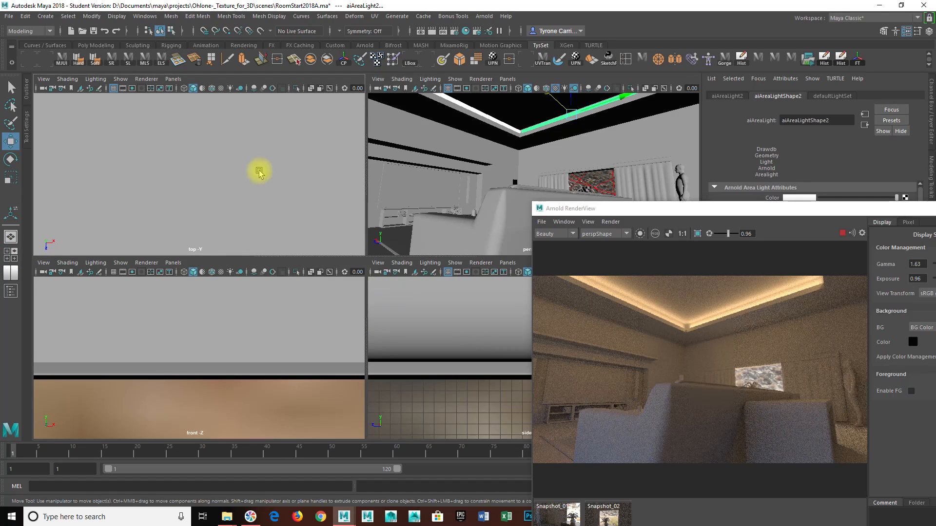
{"action": "right_click_drag", "start_coordinate": [291, 184], "coordinate": [133, 193], "text": "alt"}
{"action": "right_click_drag", "start_coordinate": [259, 200], "coordinate": [161, 200], "text": "alt"}
{"action": "right_click_drag", "start_coordinate": [247, 197], "coordinate": [96, 200], "text": "alt"}
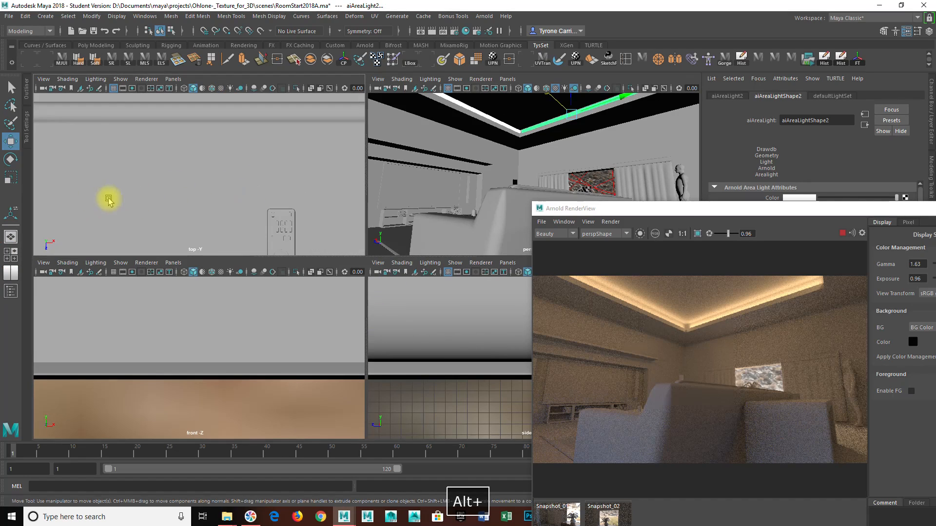
{"action": "key", "text": "4"}
{"action": "right_click_drag", "start_coordinate": [107, 208], "coordinate": [84, 198], "text": "alt"}
{"action": "middle_click_drag", "start_coordinate": [195, 169], "coordinate": [185, 226], "text": "alt"}
{"action": "middle_click_drag", "start_coordinate": [225, 162], "coordinate": [218, 171], "text": "alt"}
{"action": "left_click", "coordinate": [296, 144]}
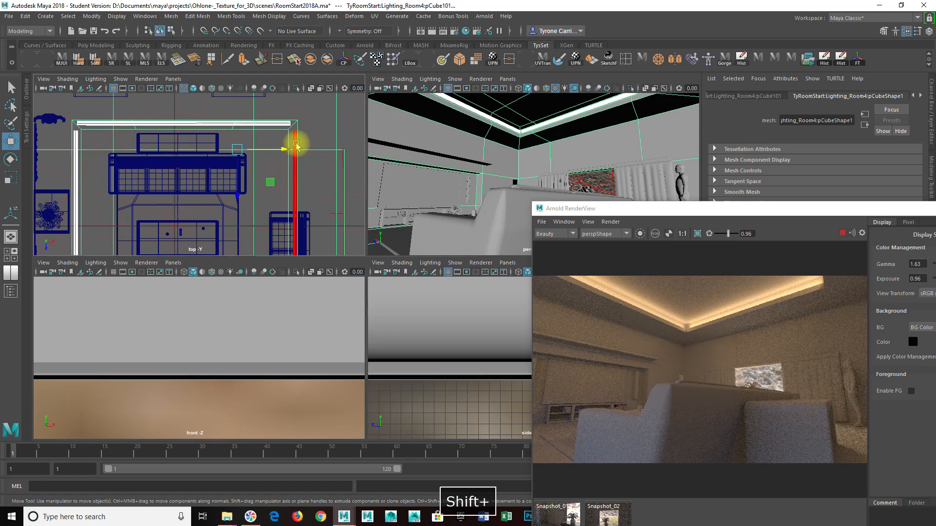
{"action": "left_click", "coordinate": [296, 145], "text": "shift"}
{"action": "left_click", "coordinate": [294, 141], "text": "shift"}
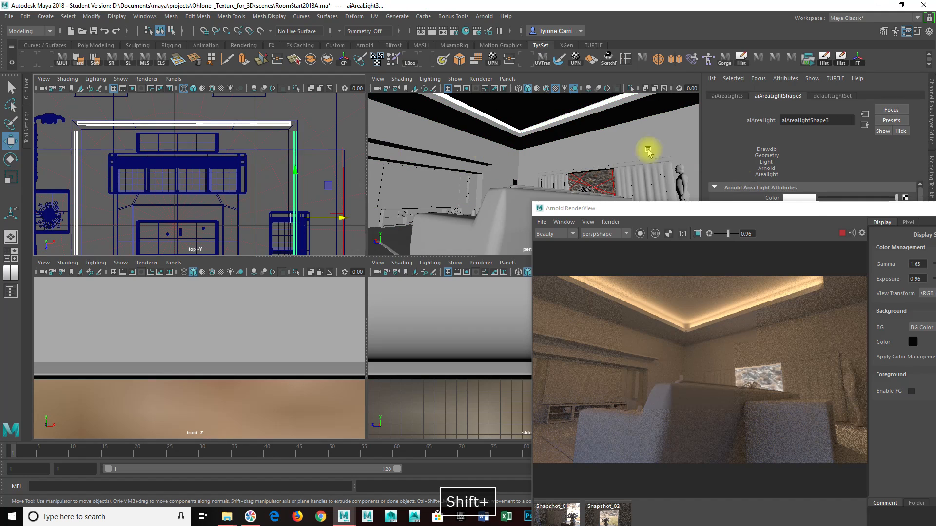
Set the exposure of the tube light opposite the window wall to 17
{"action": "left_click_drag", "start_coordinate": [804, 209], "coordinate": [526, 141]}
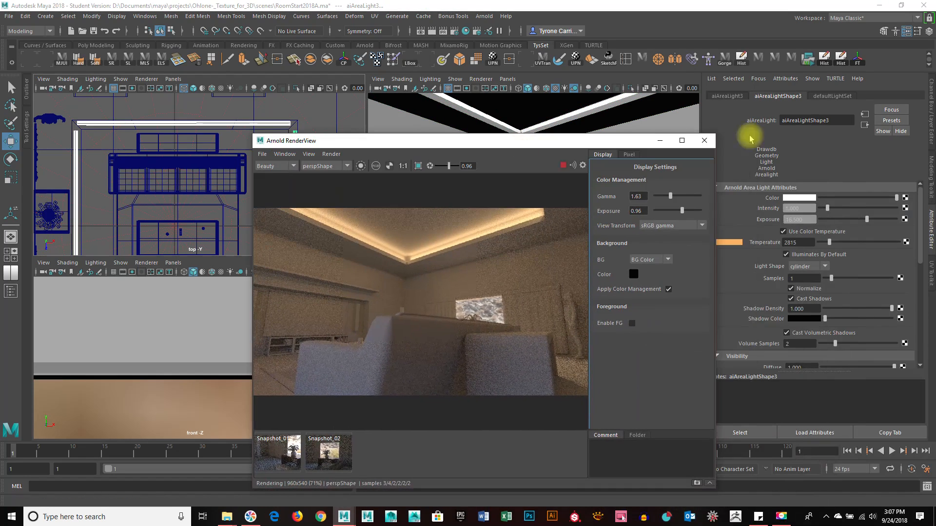
{"action": "left_click", "coordinate": [930, 106]}
{"action": "scroll", "coordinate": [893, 268], "scroll_direction": "down", "scroll_amount": 3}
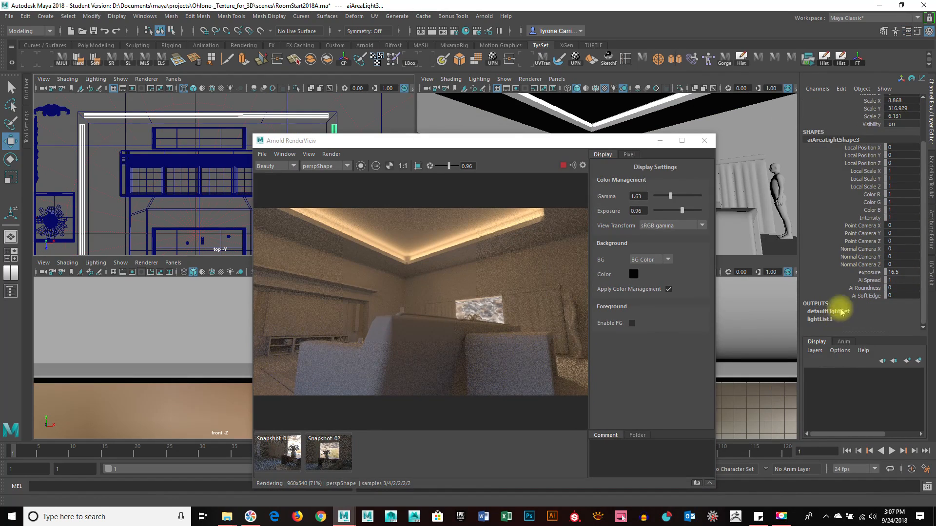
{"action": "scroll", "coordinate": [897, 227], "scroll_direction": "up", "scroll_amount": 3}
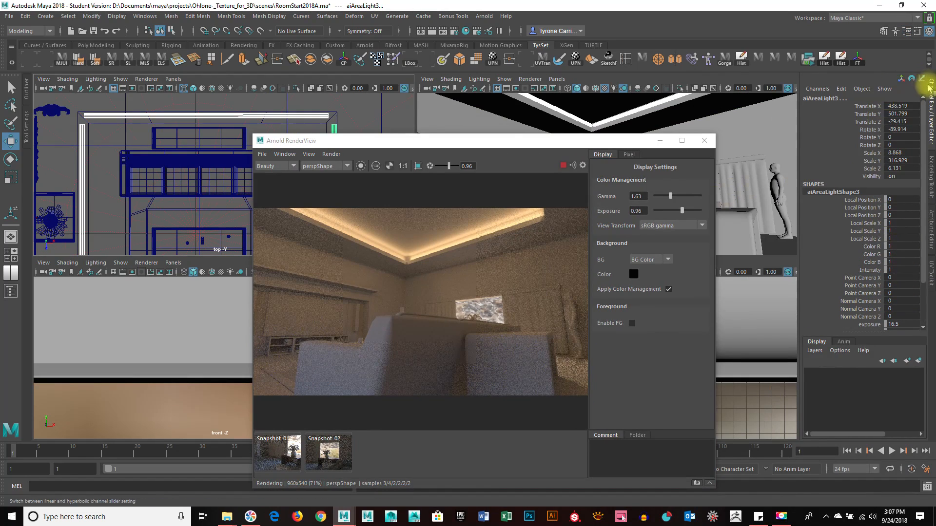
{"action": "key", "text": "ctrl+a"}
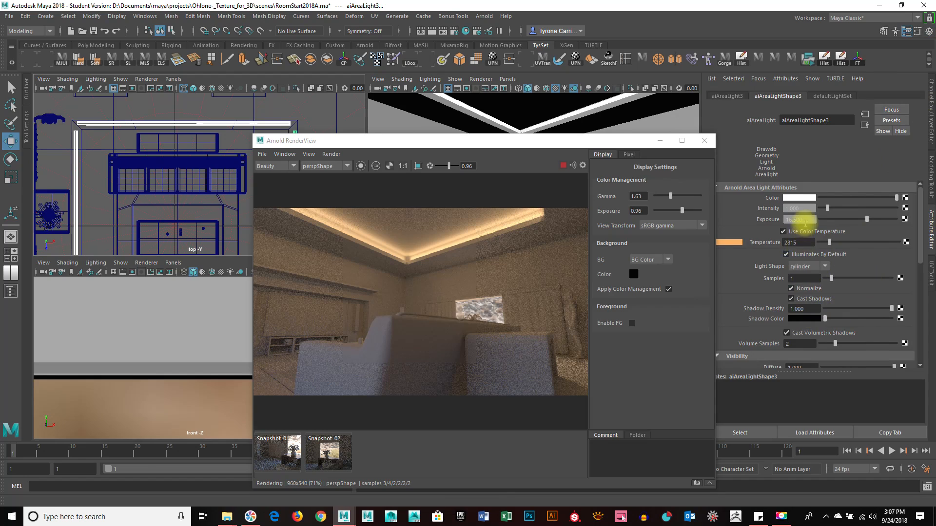
{"action": "type", "text": "17"}
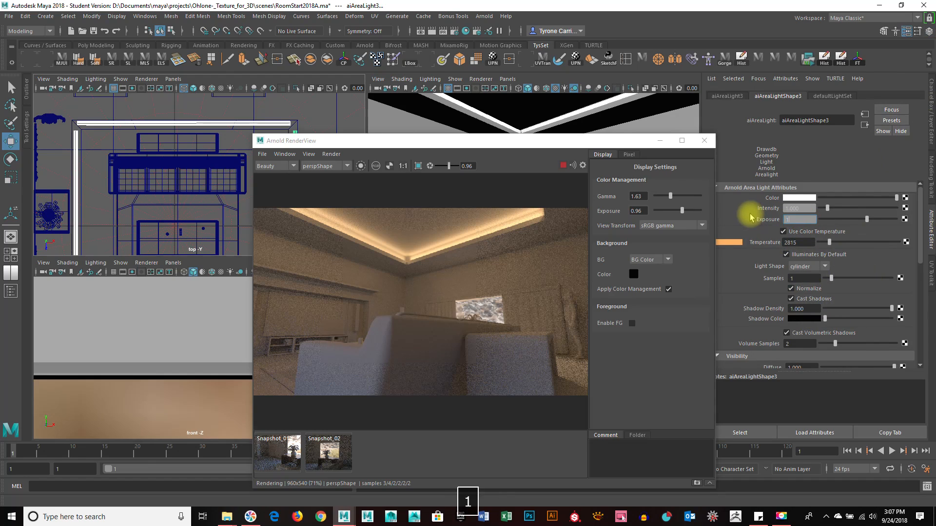
{"action": "key", "text": "Return"}
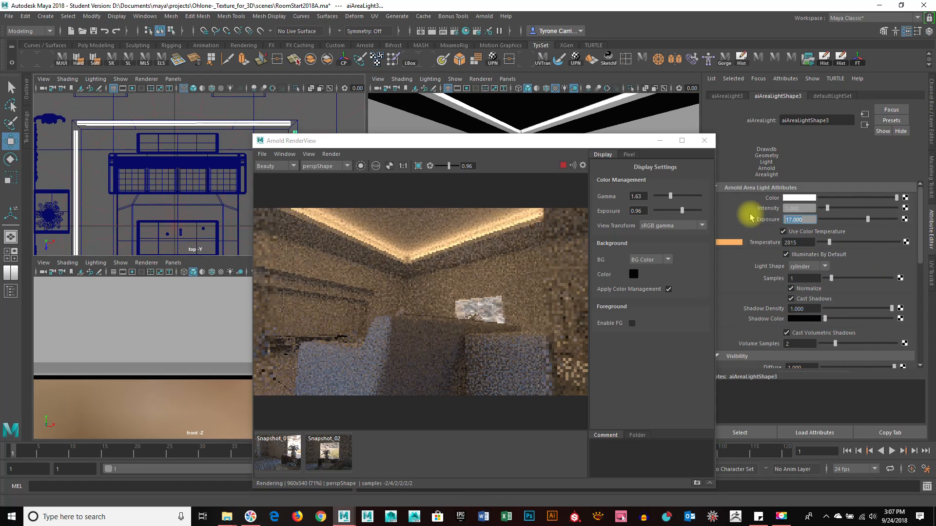
Set the exposure of the tube light opposite the TV-shelf wall to 17
{"action": "left_click_drag", "start_coordinate": [321, 145], "coordinate": [334, 216]}
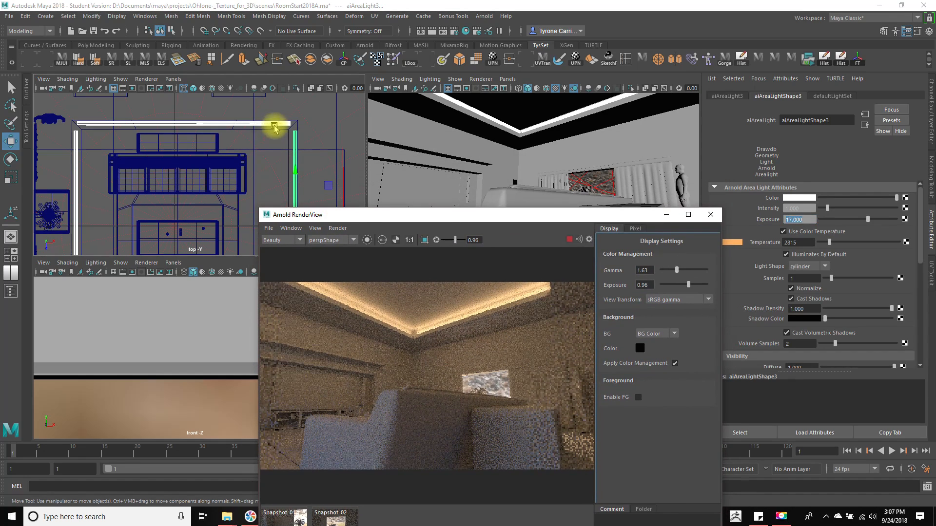
{"action": "left_click", "coordinate": [272, 125]}
{"action": "left_click", "coordinate": [802, 220]}
{"action": "type", "text": "17"}
{"action": "key", "text": "Return"}
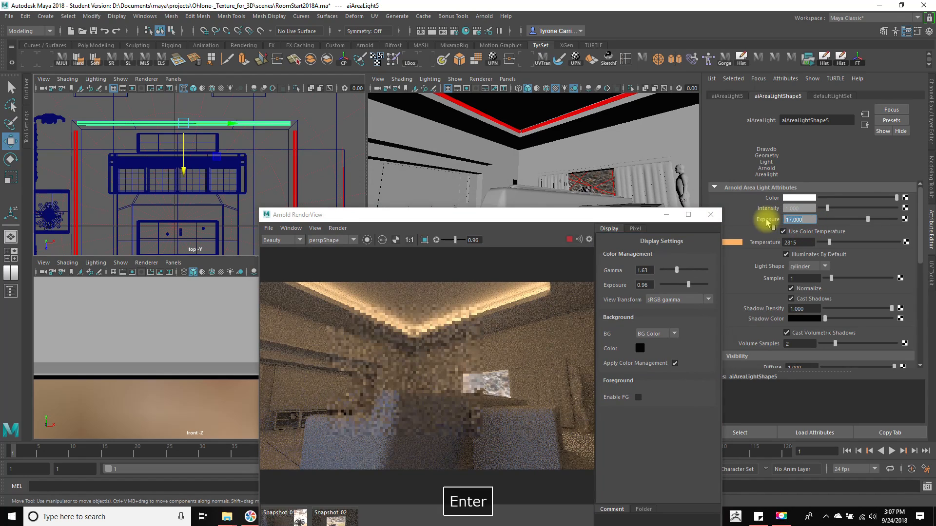
Set the exposure of the tube light above the window wall to 17
{"action": "left_click", "coordinate": [75, 169]}
{"action": "left_click", "coordinate": [799, 219]}
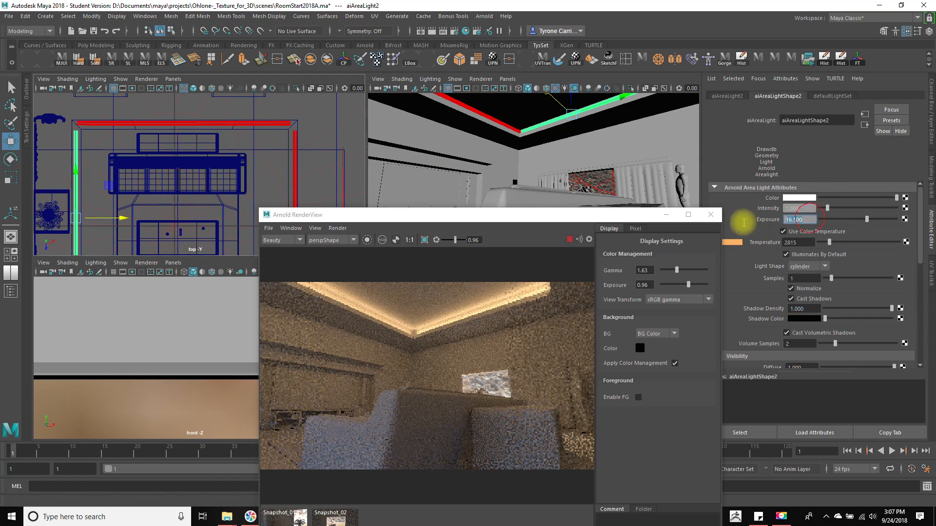
{"action": "type", "text": "17"}
{"action": "key", "text": "Return"}
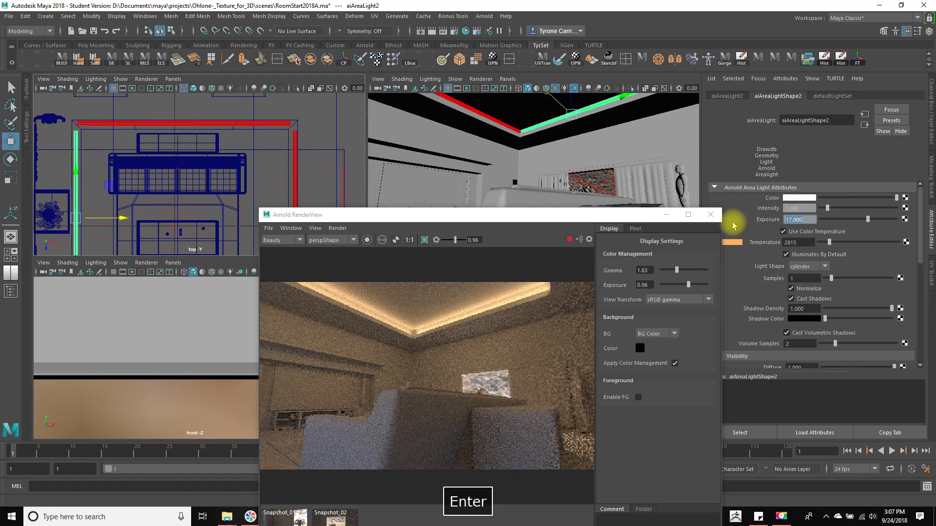
Set the exposure of the tube light above the TV-shelf wall to 17
{"action": "middle_click_drag", "start_coordinate": [184, 215], "coordinate": [151, 130], "text": "alt"}
{"action": "left_click", "coordinate": [161, 216]}
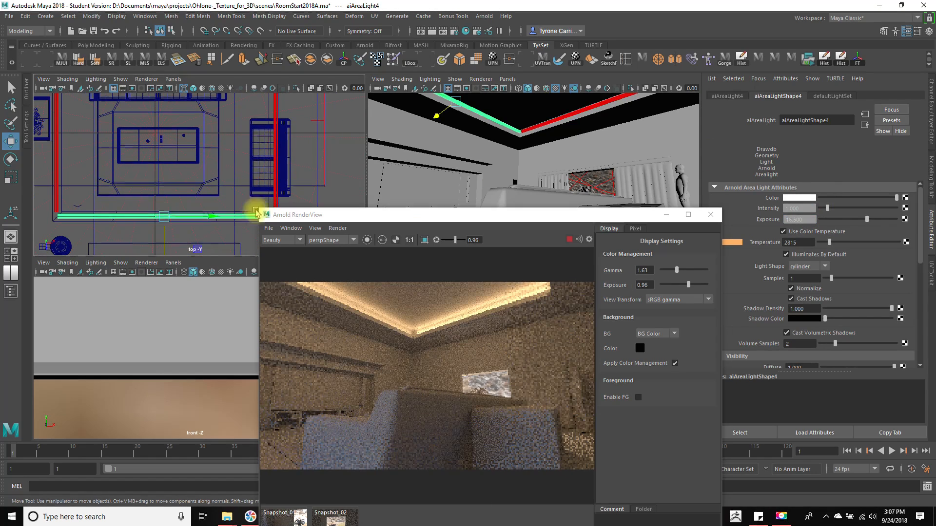
{"action": "double_click", "coordinate": [799, 219]}
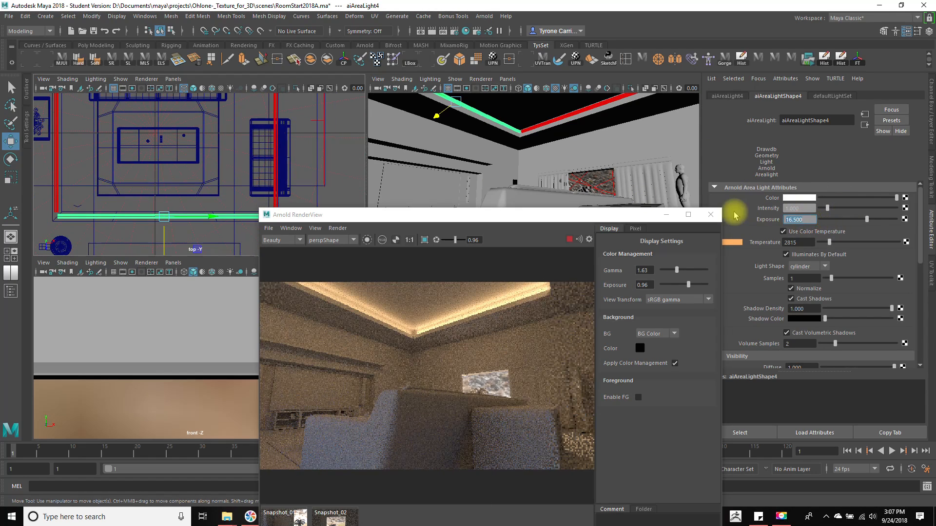
{"action": "type", "text": "17"}
{"action": "key", "text": "Return"}
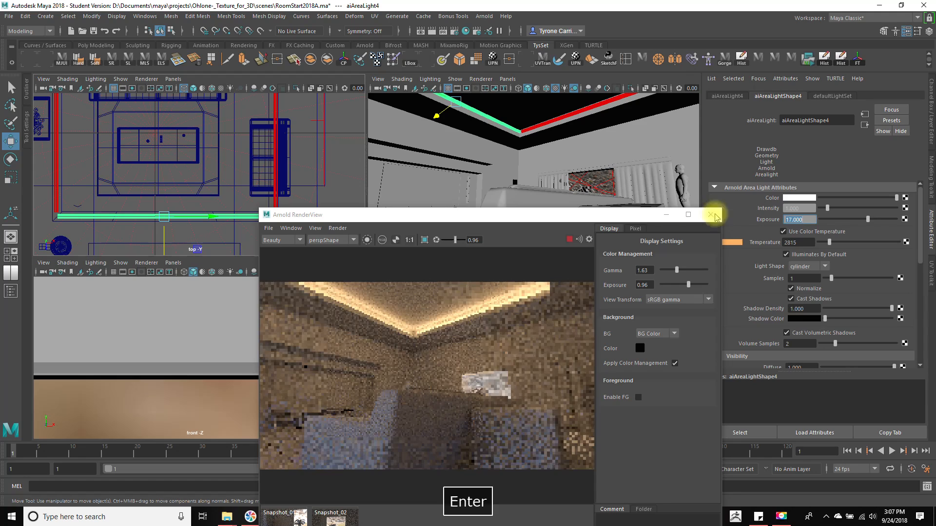
Enlarge the RenderView window and move it clear of the top view to examine the cove lighting in the render
{"action": "left_click", "coordinate": [475, 218]}
{"action": "left_click_drag", "start_coordinate": [467, 214], "coordinate": [428, 118]}
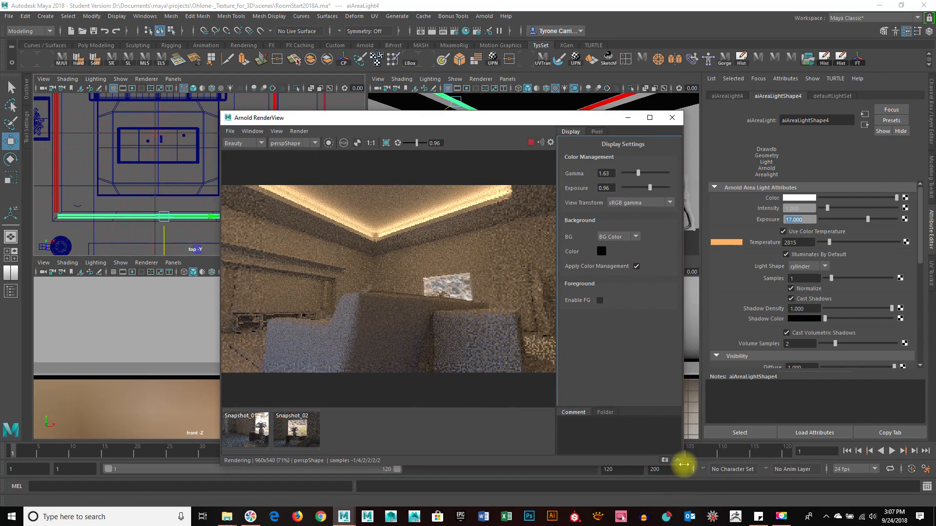
{"action": "left_click_drag", "start_coordinate": [696, 473], "coordinate": [716, 488]}
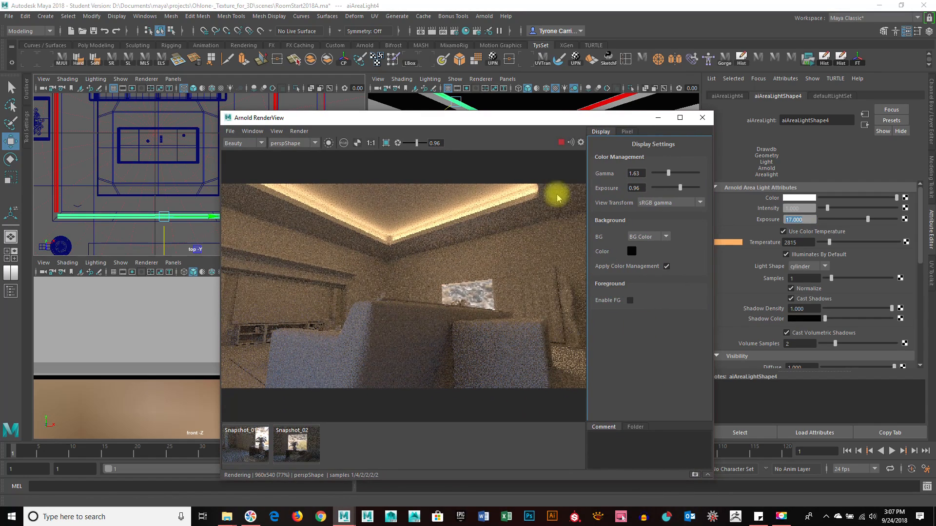
{"action": "left_click_drag", "start_coordinate": [549, 121], "coordinate": [667, 97]}
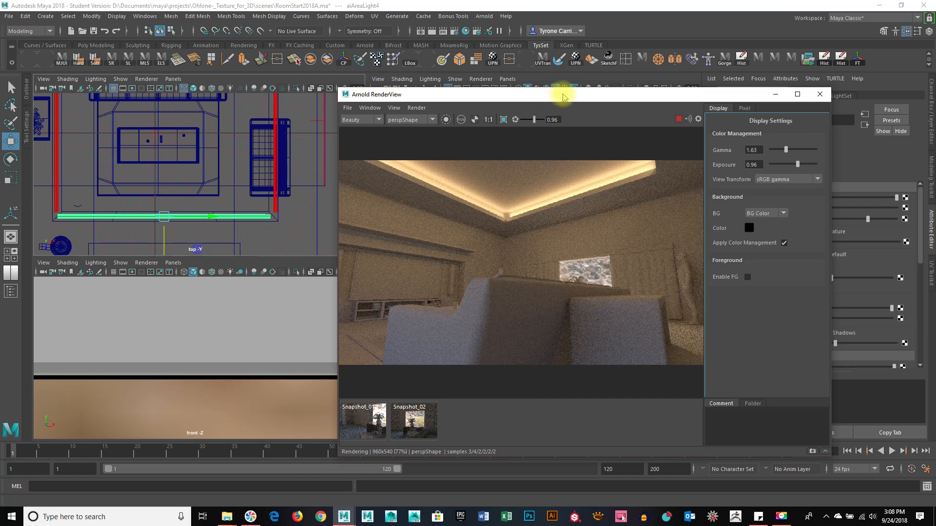
{"action": "left_click_drag", "start_coordinate": [554, 94], "coordinate": [590, 96]}
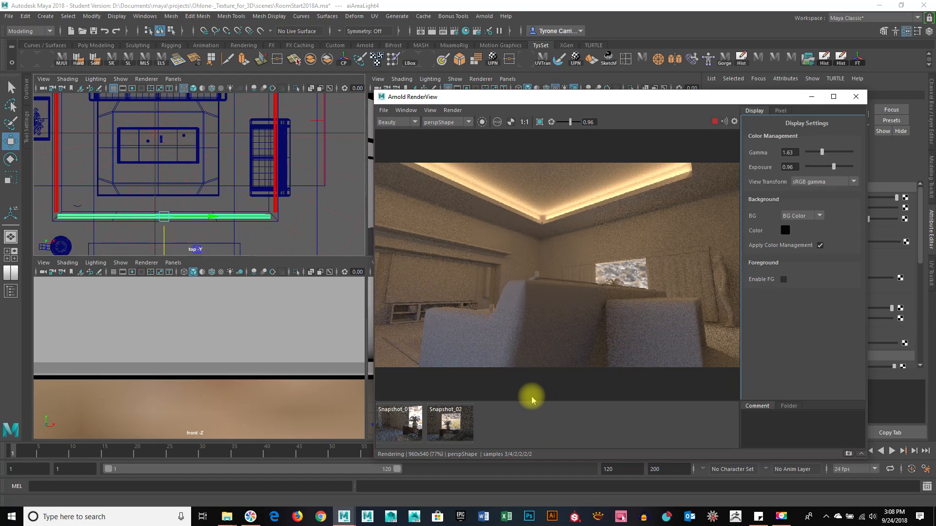
{"action": "left_click", "coordinate": [562, 103]}
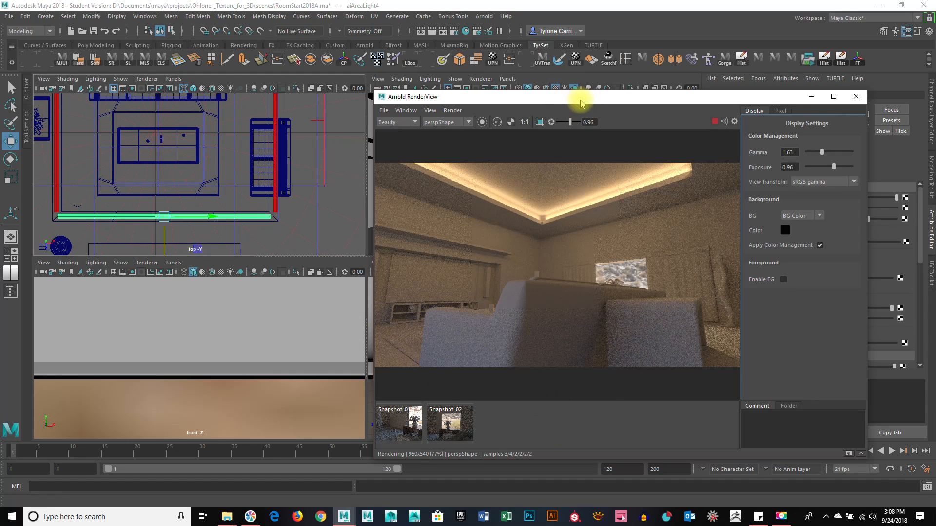
{"action": "left_click_drag", "start_coordinate": [581, 103], "coordinate": [592, 133]}
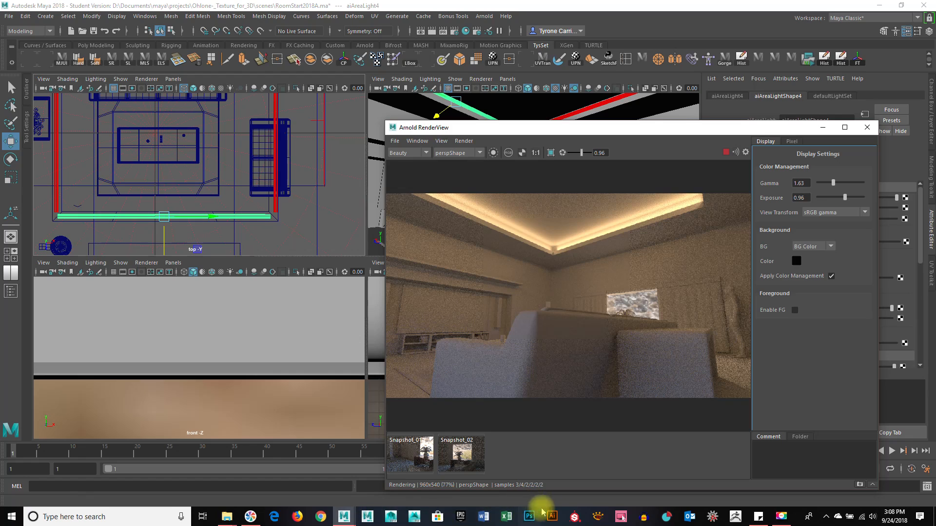
Switch the panels to the layout combining Hypershade, Render View and the perspective view, and shift the RenderView window slightly
{"action": "left_click", "coordinate": [597, 521]}
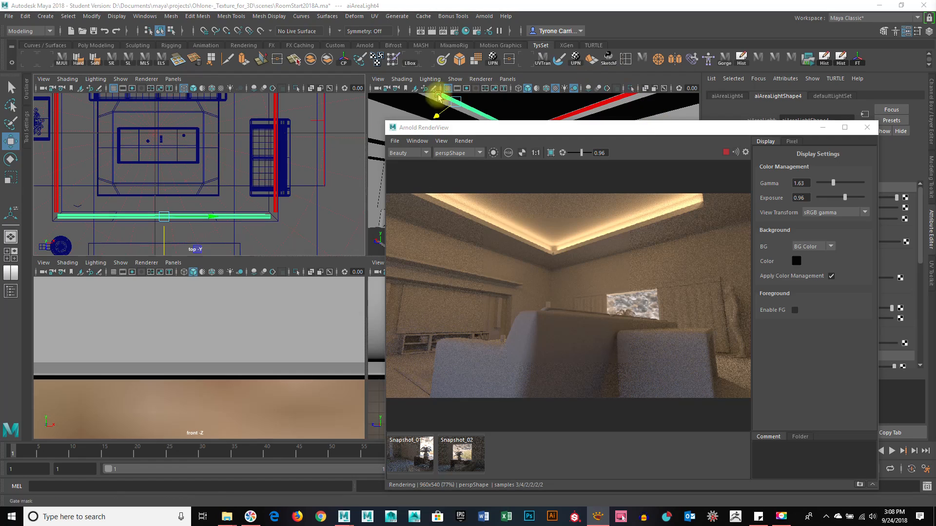
{"action": "key", "text": "space"}
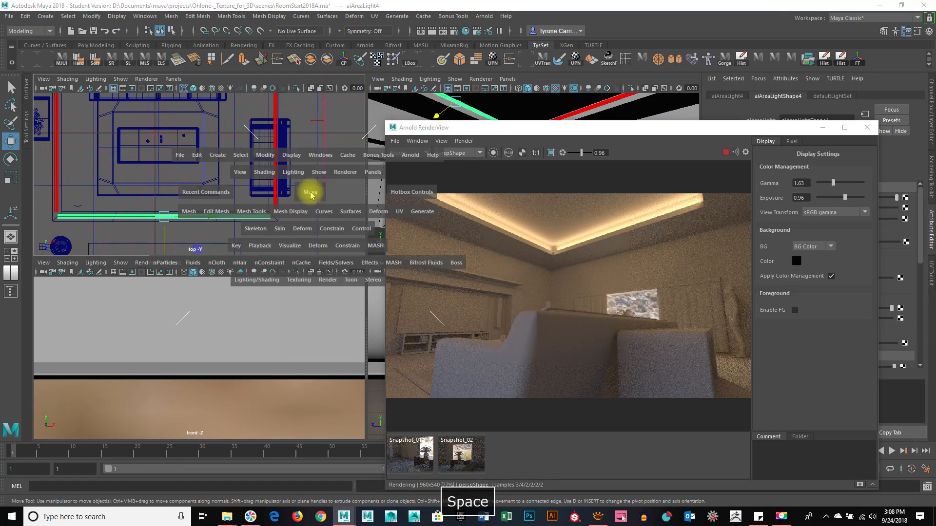
{"action": "left_click_drag", "start_coordinate": [344, 127], "coordinate": [316, 194]}
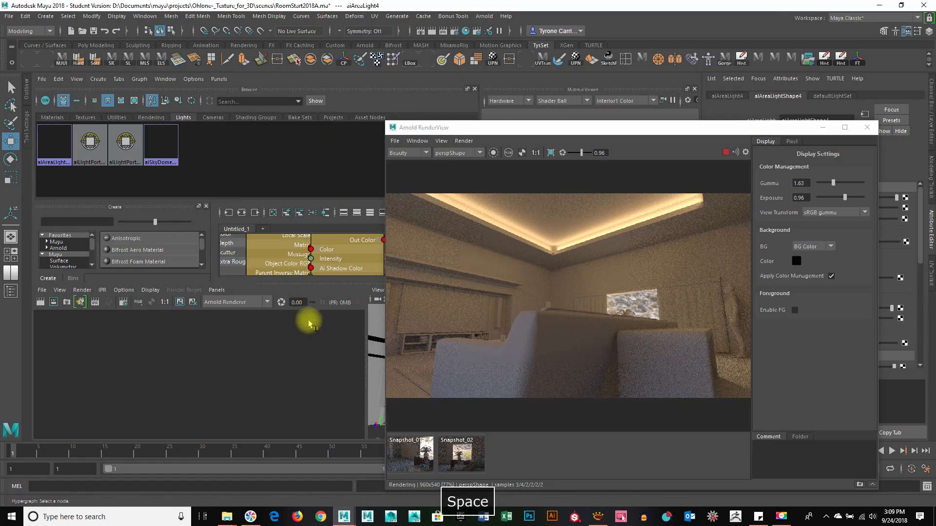
{"action": "mouse_move", "coordinate": [606, 128]}
{"action": "left_mouse_down"}
{"action": "mouse_move", "coordinate": [589, 121]}
{"action": "mouse_move", "coordinate": [596, 121]}
{"action": "left_mouse_up"}
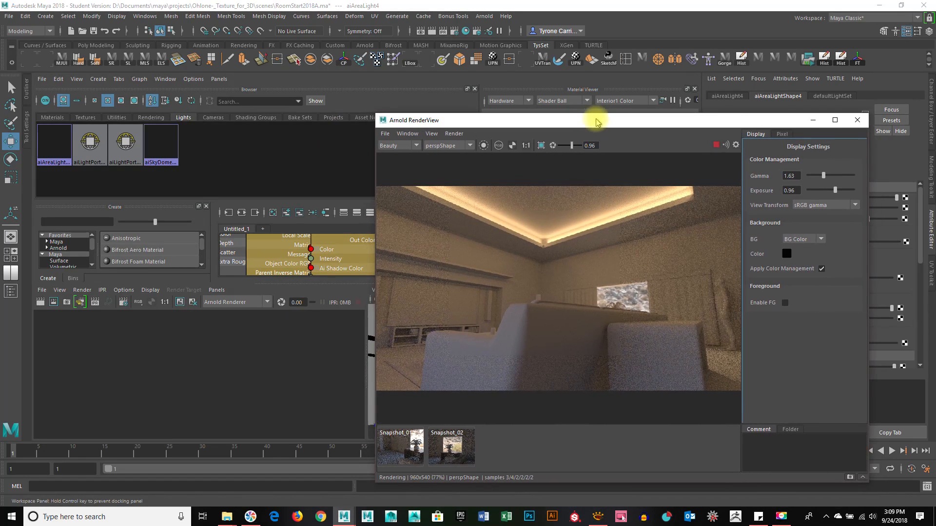
Switch to File Explorer and look through the maya projects folder for a project with usable source images
{"action": "left_click", "coordinate": [226, 516]}
{"action": "left_click", "coordinate": [217, 484]}
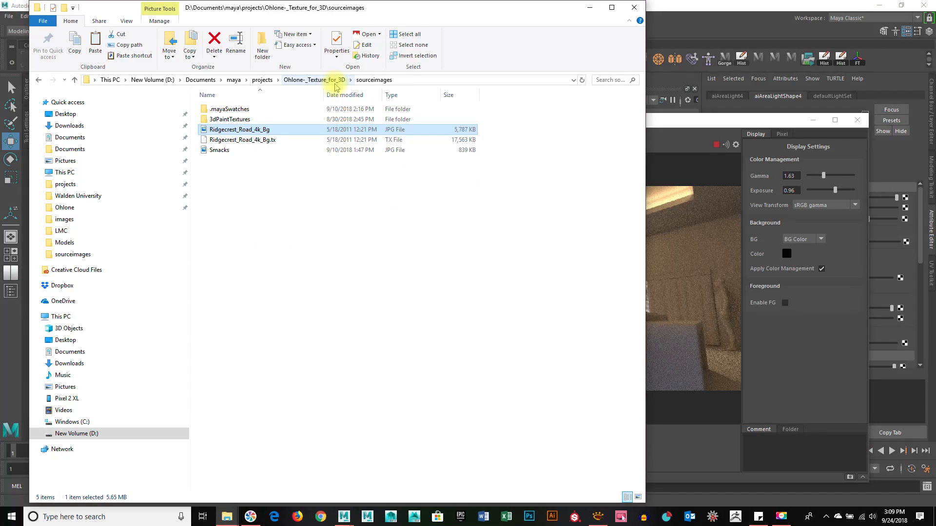
{"action": "left_click", "coordinate": [261, 79]}
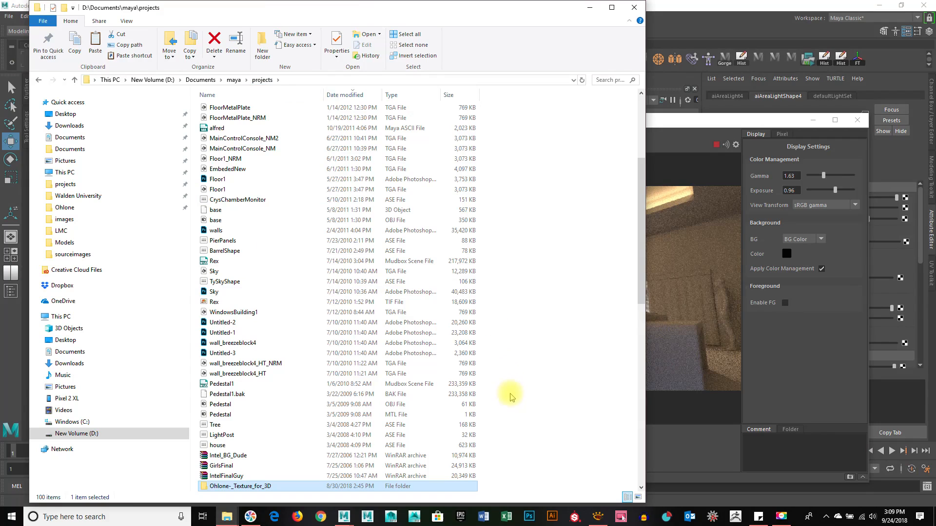
{"action": "left_click", "coordinate": [290, 117]}
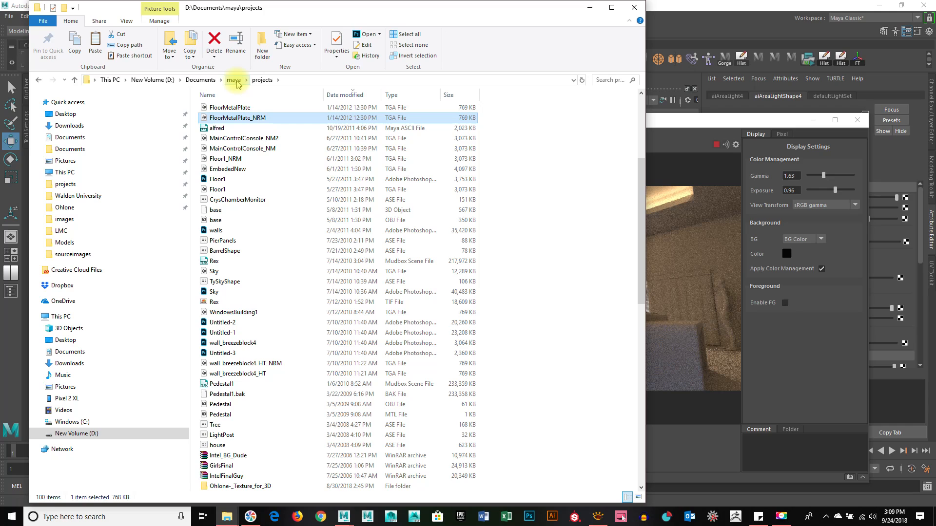
{"action": "left_click", "coordinate": [564, 313]}
{"action": "scroll", "coordinate": [562, 319], "scroll_direction": "down", "scroll_amount": 7}
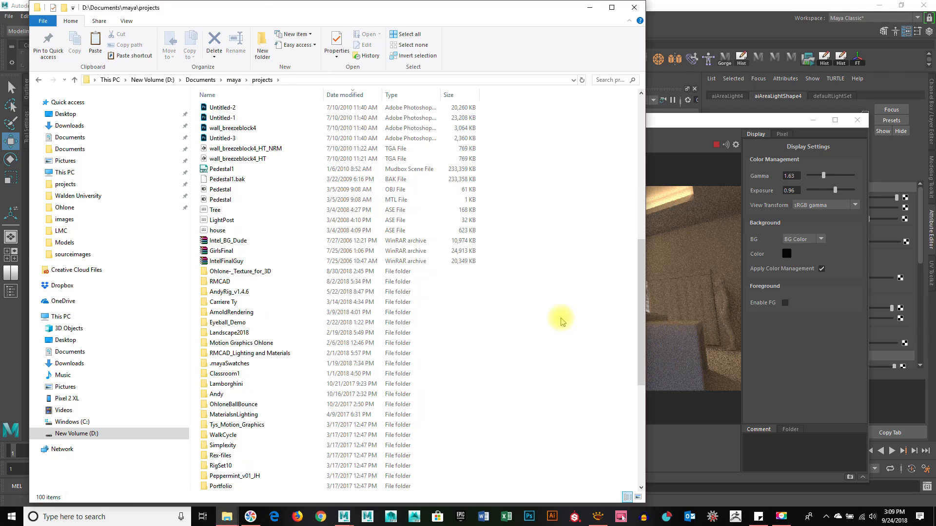
{"action": "scroll", "coordinate": [561, 321], "scroll_direction": "down", "scroll_amount": 1}
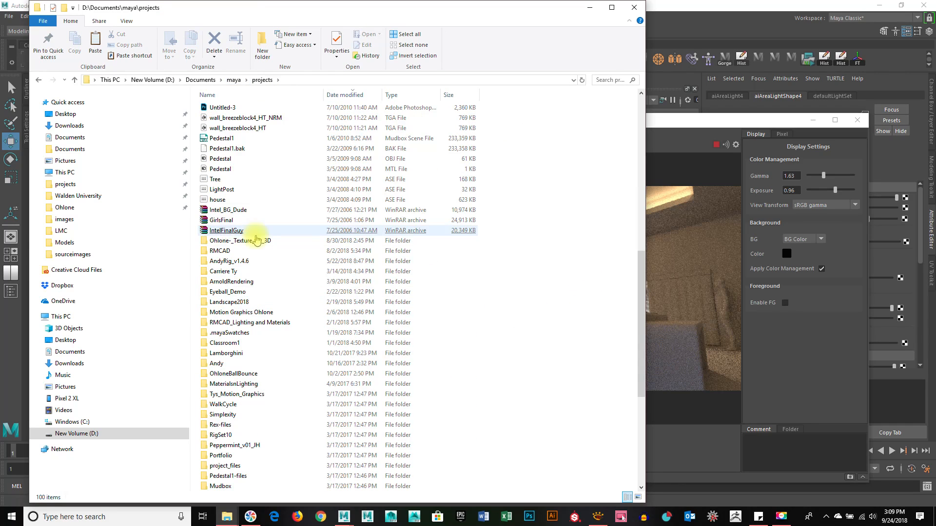
{"action": "left_click", "coordinate": [256, 235]}
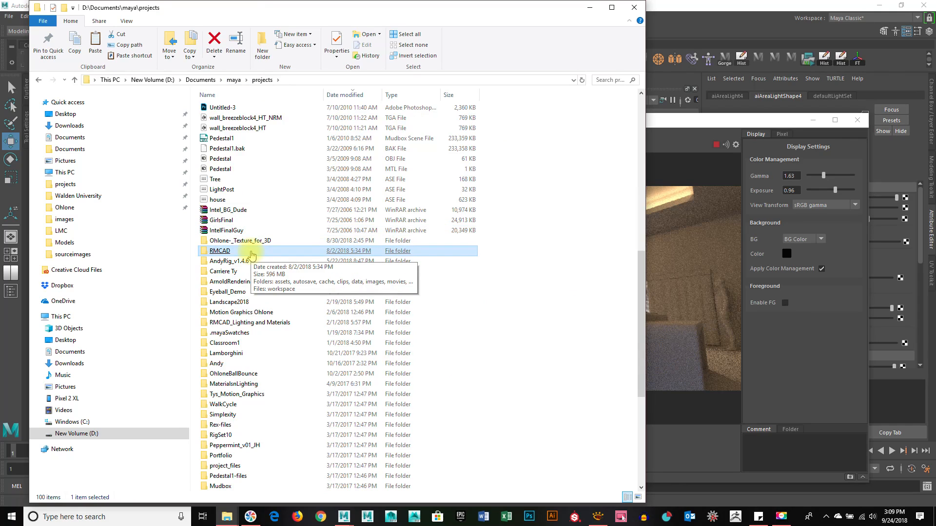
Open the sourceimages folder of the ArnoldRendering project and look through its textures
{"action": "double_click", "coordinate": [235, 282]}
{"action": "double_click", "coordinate": [234, 232]}
{"action": "left_click", "coordinate": [479, 400]}
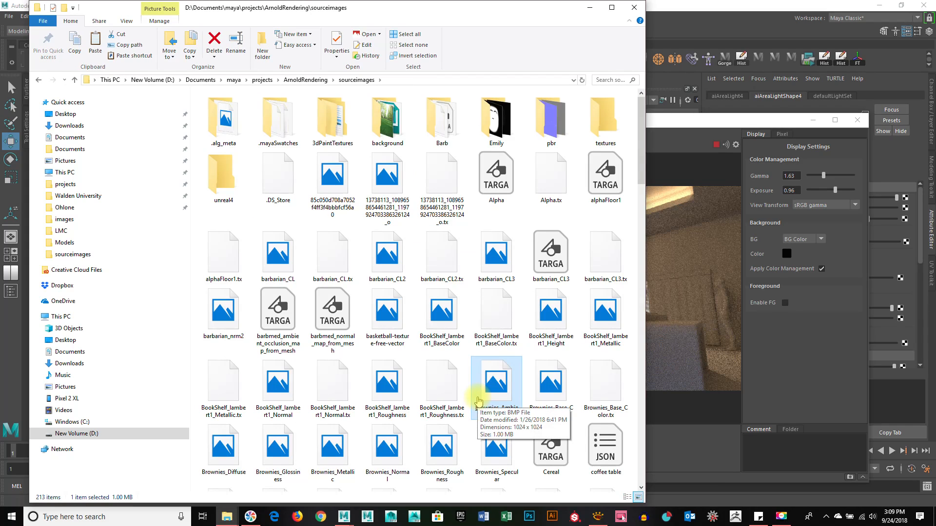
{"action": "scroll", "coordinate": [480, 398], "scroll_direction": "down", "scroll_amount": 10}
{"action": "left_click", "coordinate": [521, 388]}
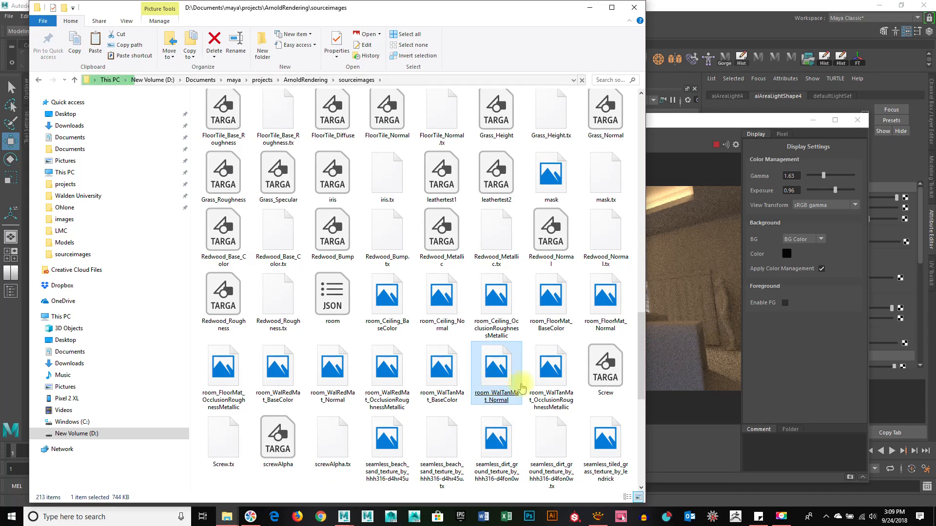
{"action": "scroll", "coordinate": [626, 303], "scroll_direction": "up", "scroll_amount": 10}
{"action": "left_click", "coordinate": [628, 302]}
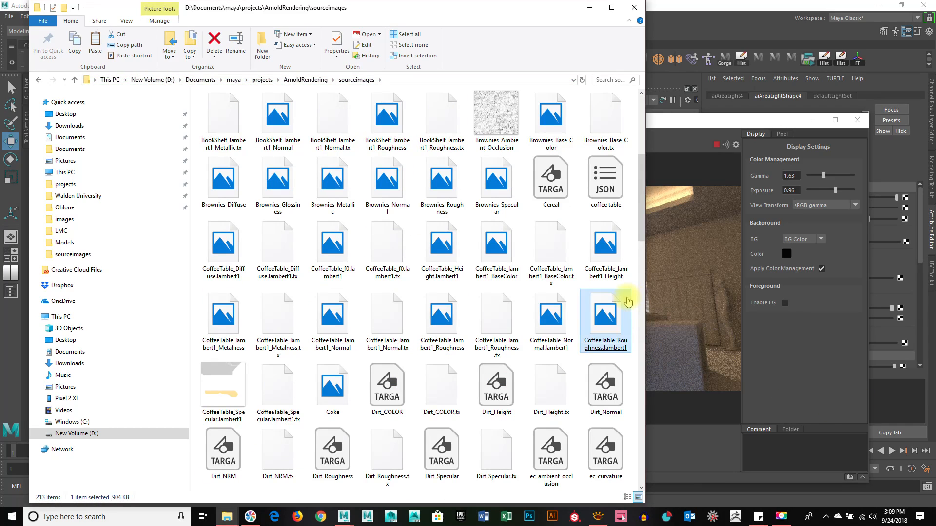
Go back up to the projects folder and open the sourceimages folder of the Classroom1 project
{"action": "key", "text": "alt+Up"}
{"action": "key", "text": "alt+Up"}
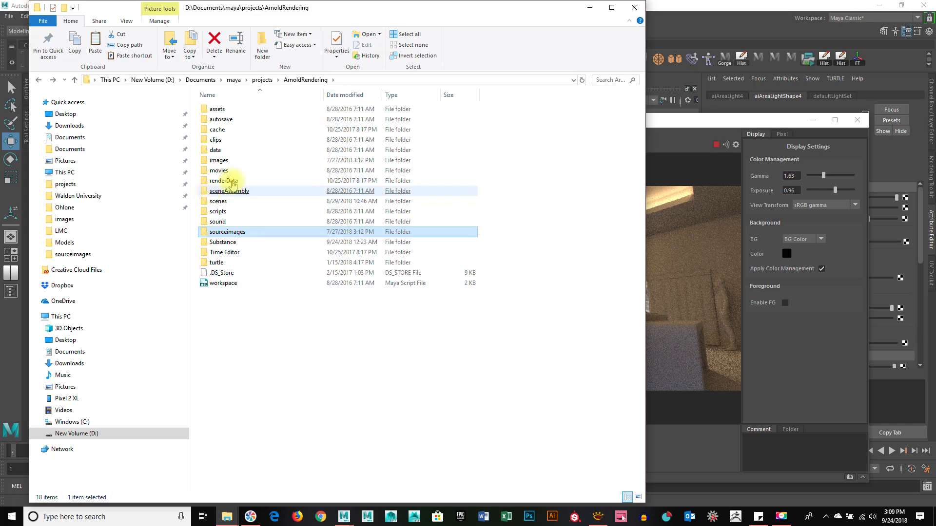
{"action": "scroll", "coordinate": [310, 405], "scroll_direction": "down", "scroll_amount": 2}
{"action": "left_click", "coordinate": [240, 324]}
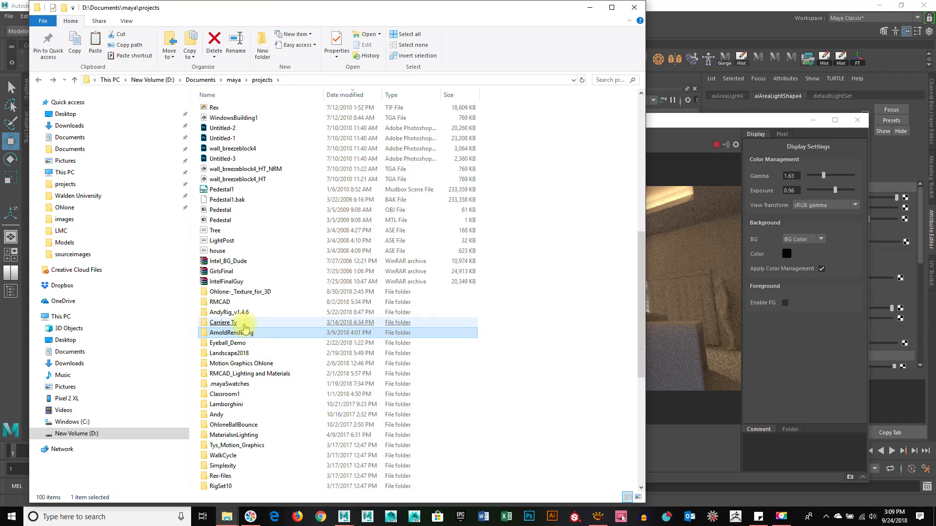
{"action": "key", "text": "c"}
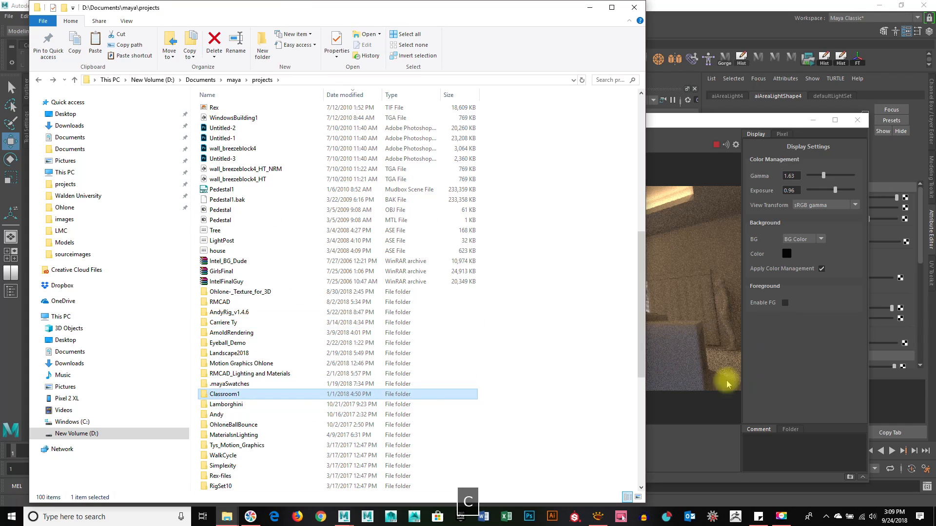
{"action": "double_click", "coordinate": [248, 394]}
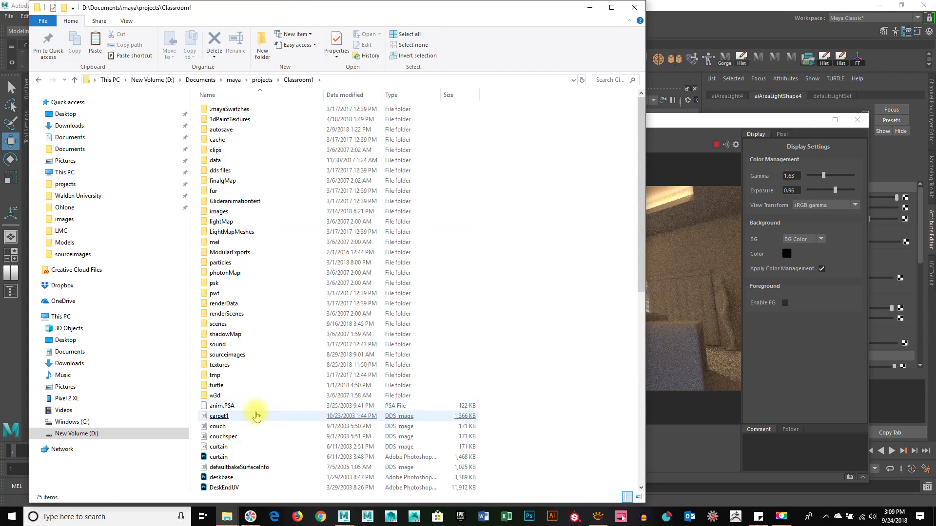
{"action": "double_click", "coordinate": [236, 356]}
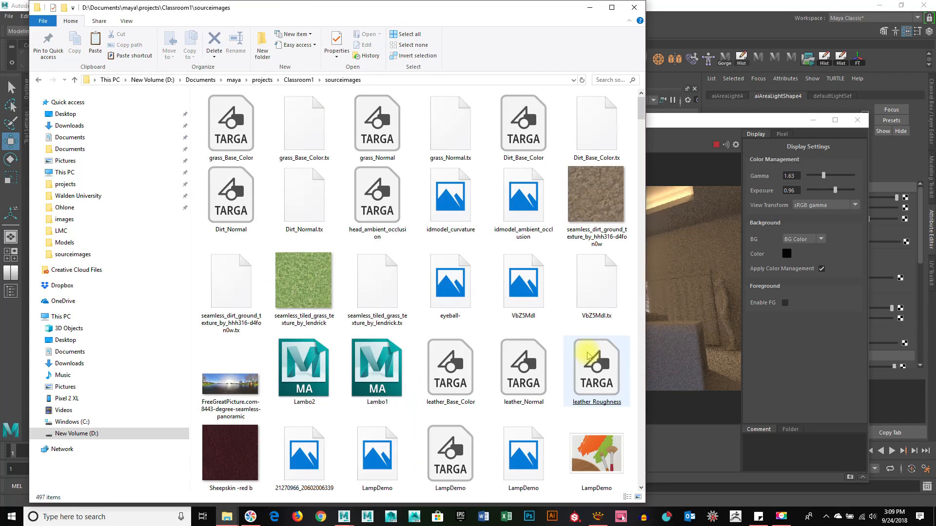
Look through the image thumbnails in the Classroom1 sourceimages folder for a suitable picture
{"action": "left_click", "coordinate": [577, 306]}
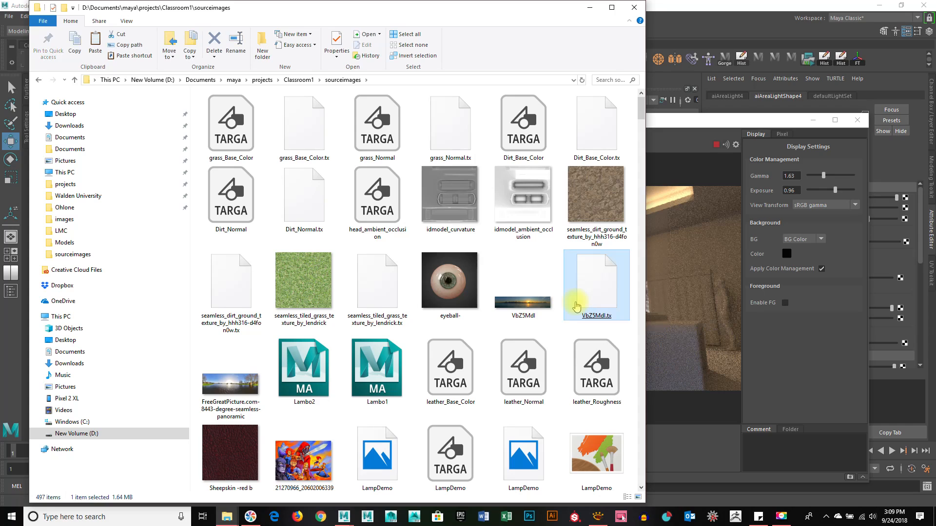
{"action": "scroll", "coordinate": [577, 306], "scroll_direction": "down", "scroll_amount": 4}
{"action": "scroll", "coordinate": [577, 306], "scroll_direction": "up", "scroll_amount": 3}
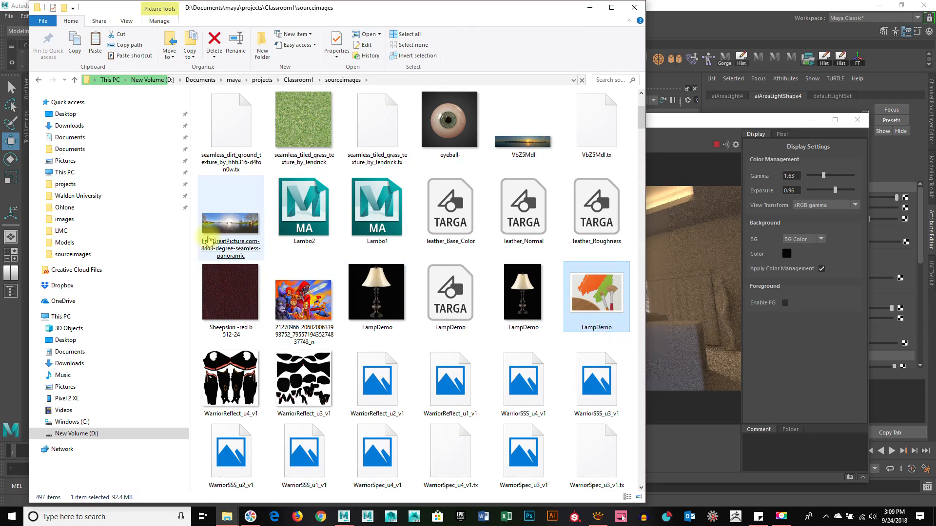
{"action": "left_click", "coordinate": [208, 241]}
{"action": "scroll", "coordinate": [444, 353], "scroll_direction": "down", "scroll_amount": 10}
{"action": "left_click", "coordinate": [442, 357]}
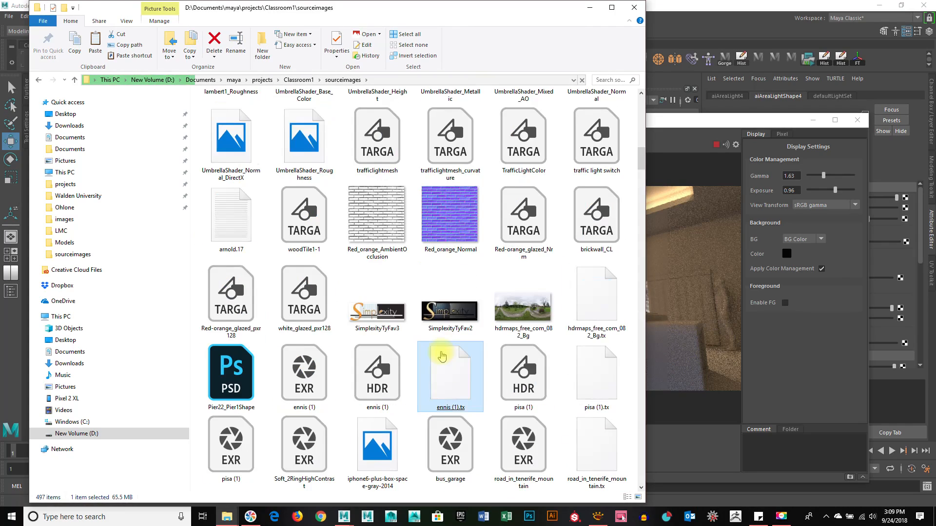
{"action": "scroll", "coordinate": [442, 357], "scroll_direction": "down", "scroll_amount": 5}
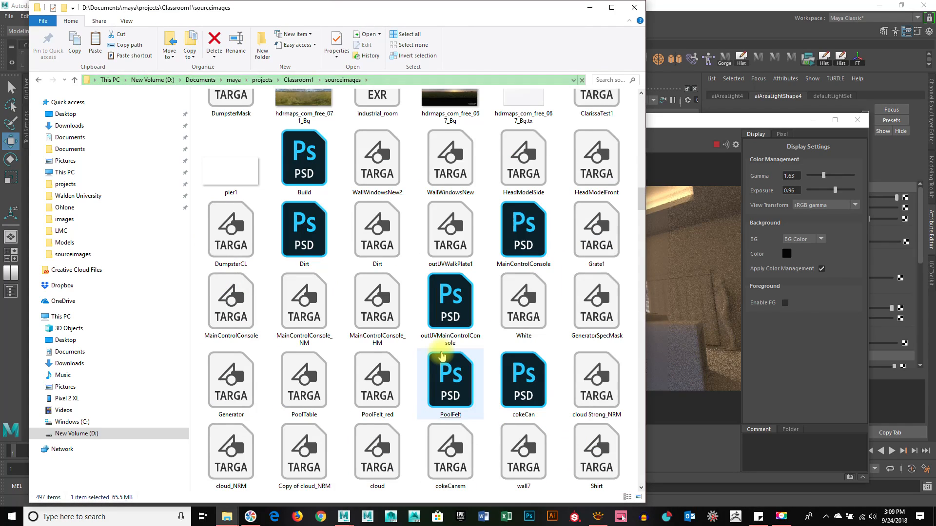
{"action": "scroll", "coordinate": [441, 357], "scroll_direction": "down", "scroll_amount": 5}
{"action": "left_click", "coordinate": [443, 371]}
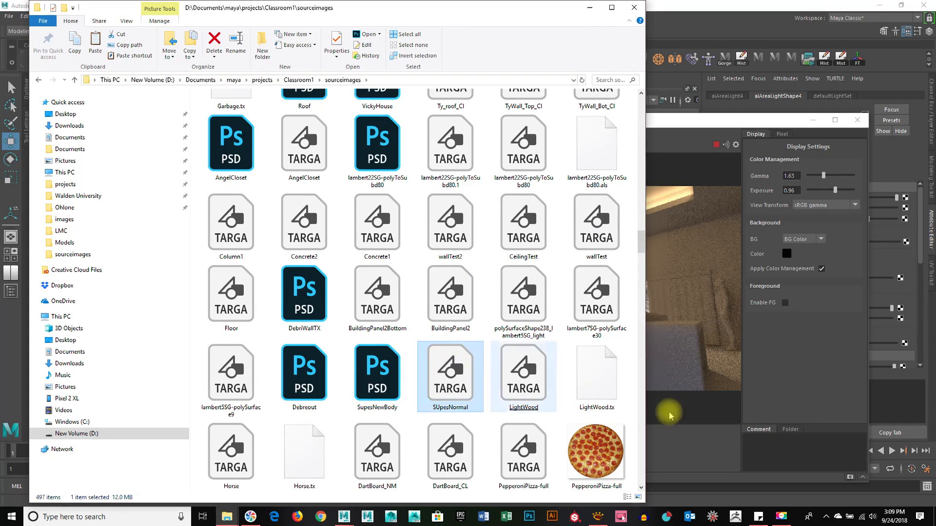
Switch to XnView and maximize its browser window
{"action": "left_click", "coordinate": [597, 518]}
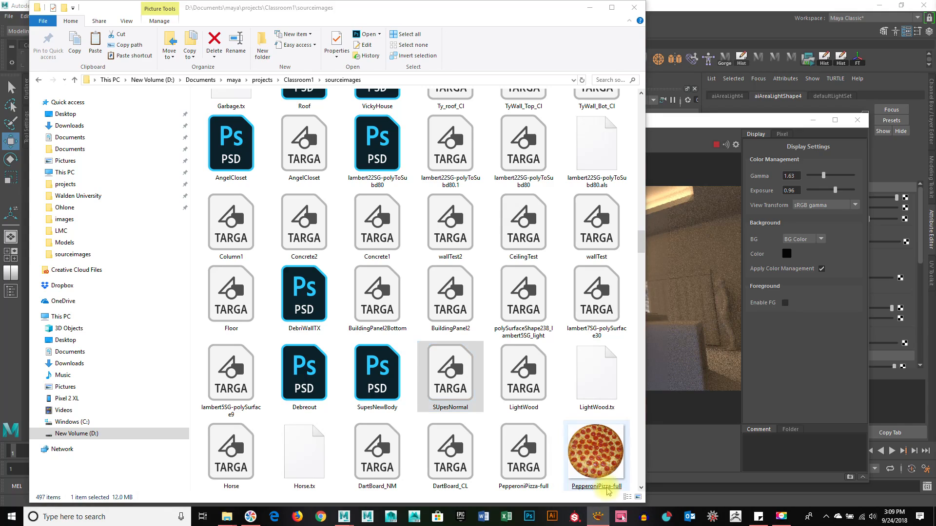
{"action": "right_click", "coordinate": [608, 438]}
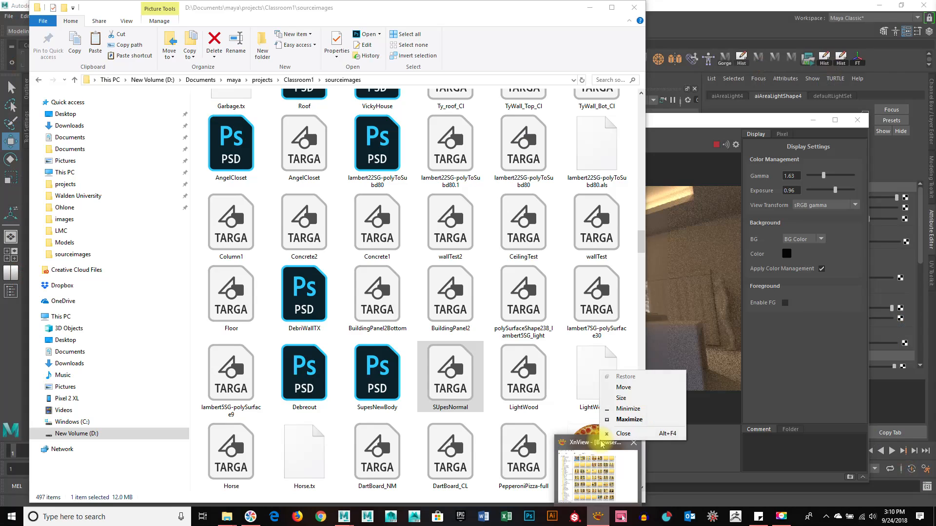
{"action": "left_click", "coordinate": [629, 419]}
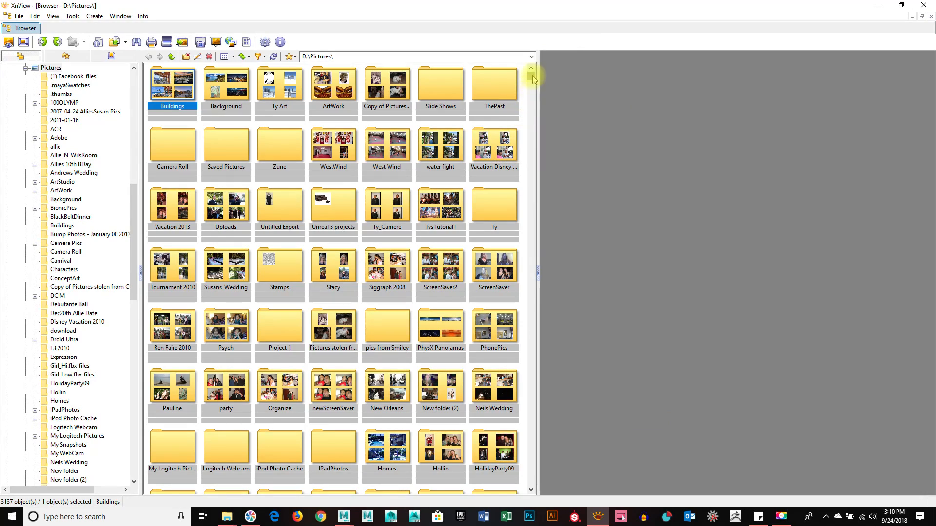
Check the Buildings picture folder, and find and preview the starship image in the Background folder
{"action": "double_click", "coordinate": [166, 85]}
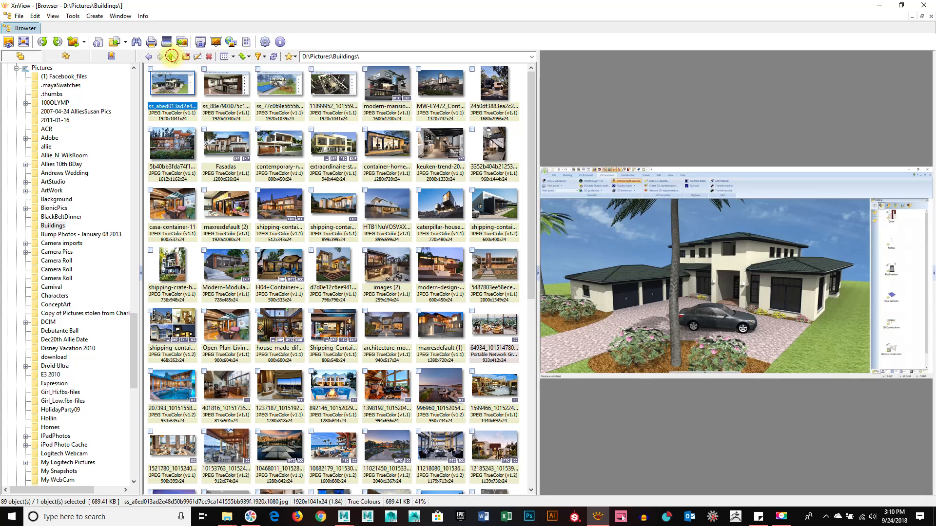
{"action": "left_click", "coordinate": [172, 57]}
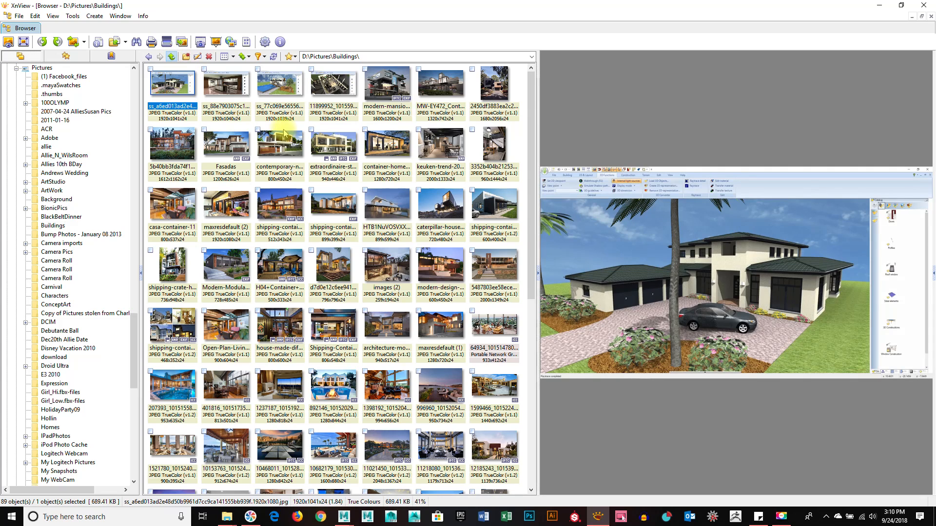
{"action": "left_click", "coordinate": [221, 87]}
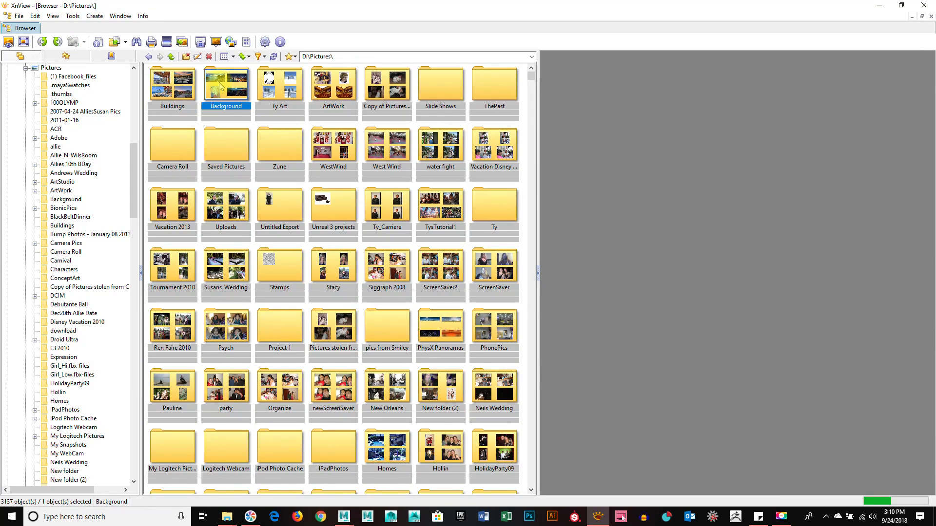
{"action": "double_click", "coordinate": [221, 86]}
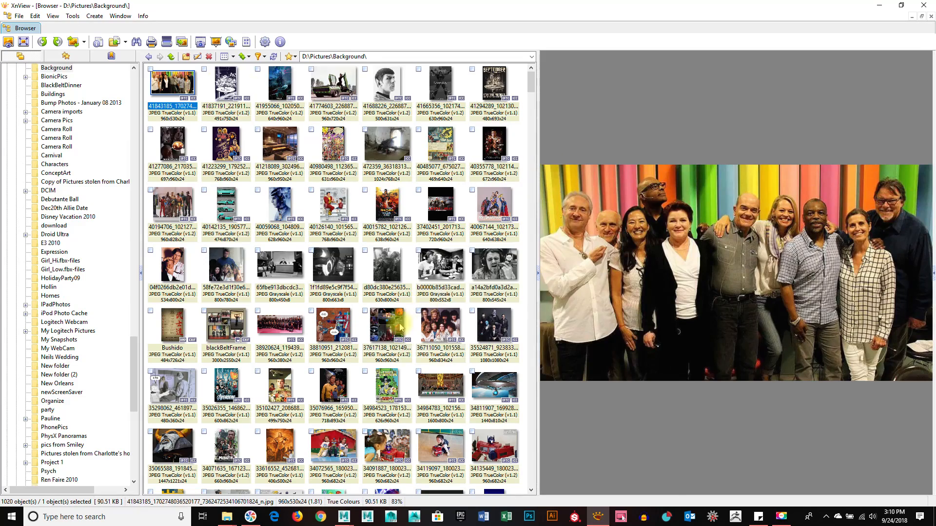
{"action": "scroll", "coordinate": [405, 341], "scroll_direction": "down", "scroll_amount": 3}
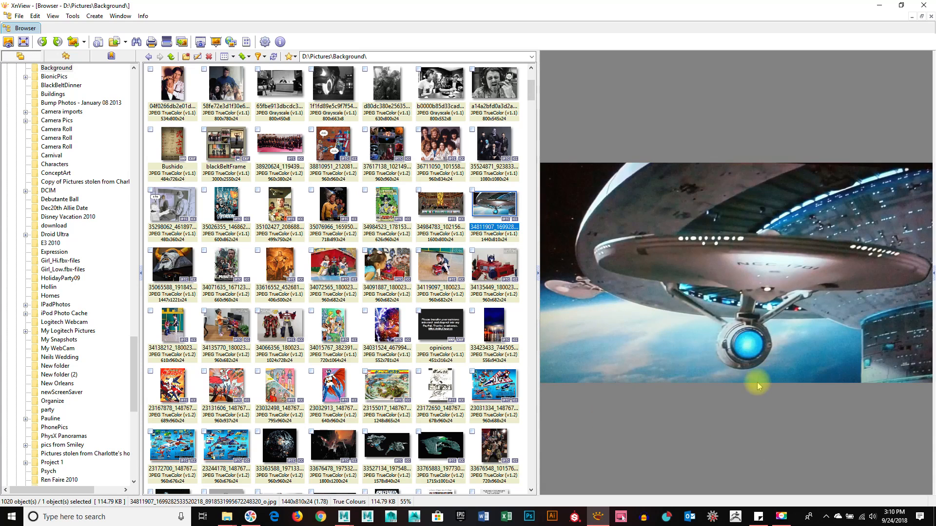
Restore XnView to a smaller window and bring the File Explorer window in front, shifted slightly down
{"action": "left_click_drag", "start_coordinate": [477, 5], "coordinate": [597, 37]}
{"action": "left_click", "coordinate": [294, 17]}
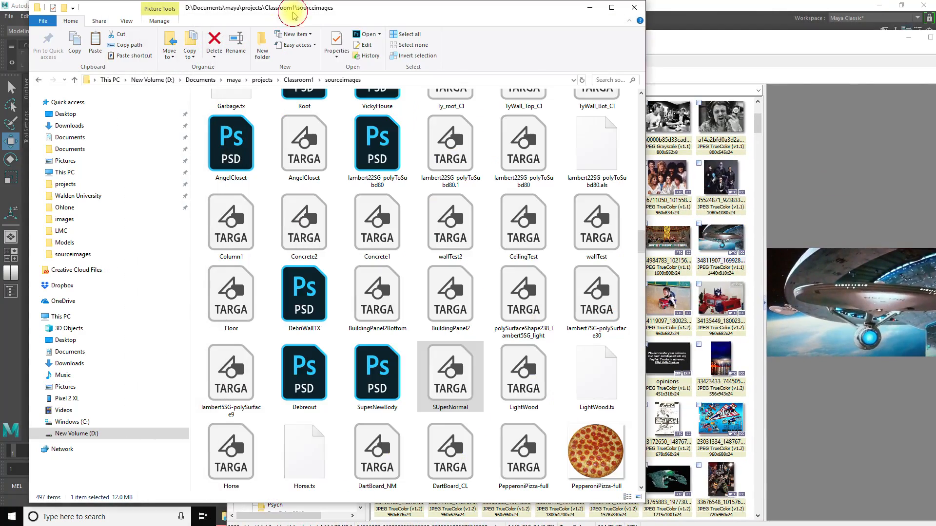
{"action": "left_click_drag", "start_coordinate": [478, 16], "coordinate": [473, 34]}
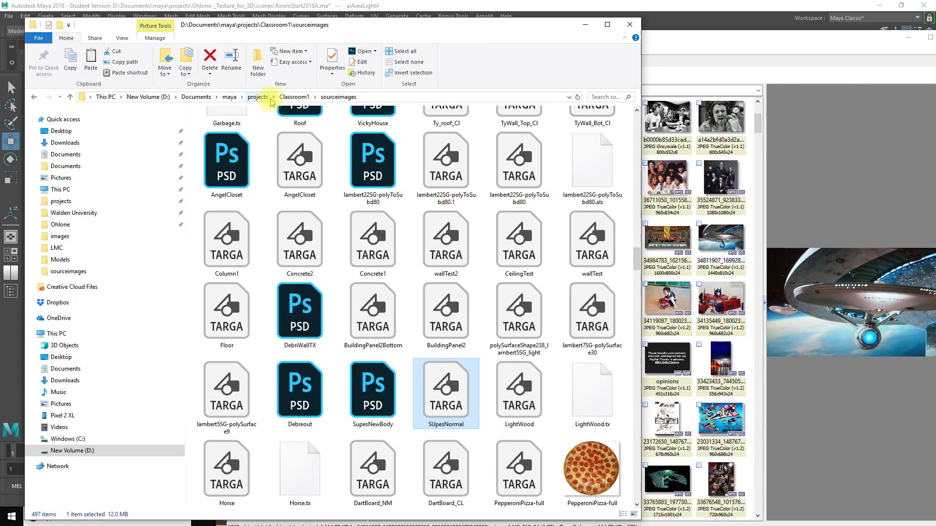
Return File Explorer to the sourceimages folder of the Ohlone-_Texture_for_3D project
{"action": "left_click", "coordinate": [35, 97]}
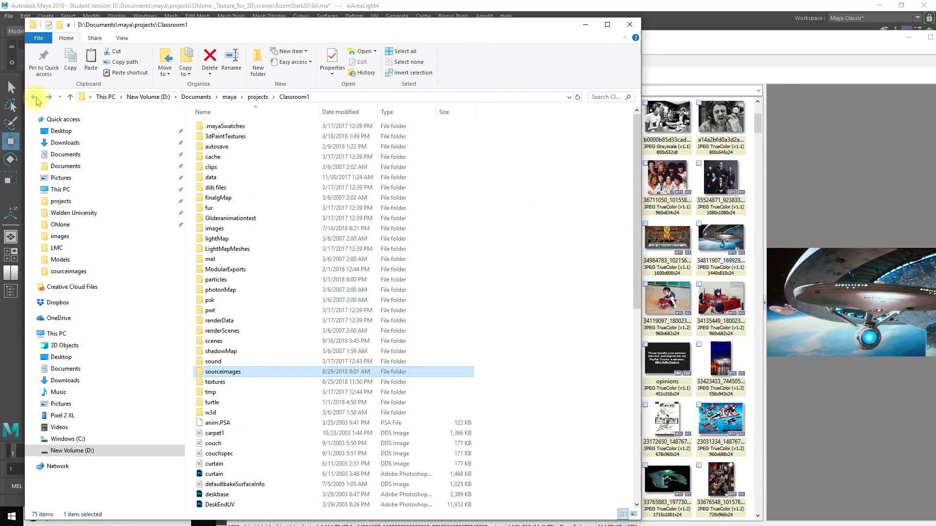
{"action": "left_click", "coordinate": [35, 98]}
{"action": "left_click", "coordinate": [35, 98]}
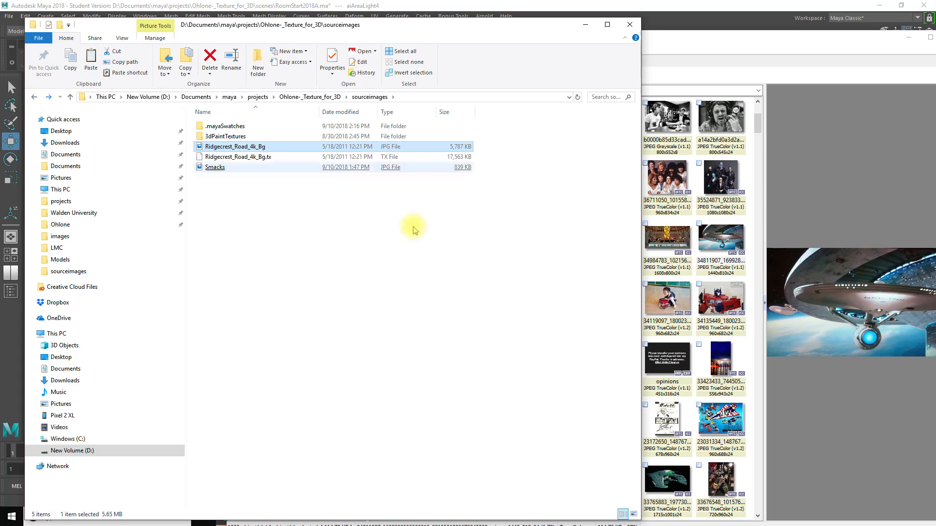
Copy the starship image from XnView's Background folder into the Ohlone-_Texture_for_3D sourceimages folder
{"action": "left_click", "coordinate": [715, 48]}
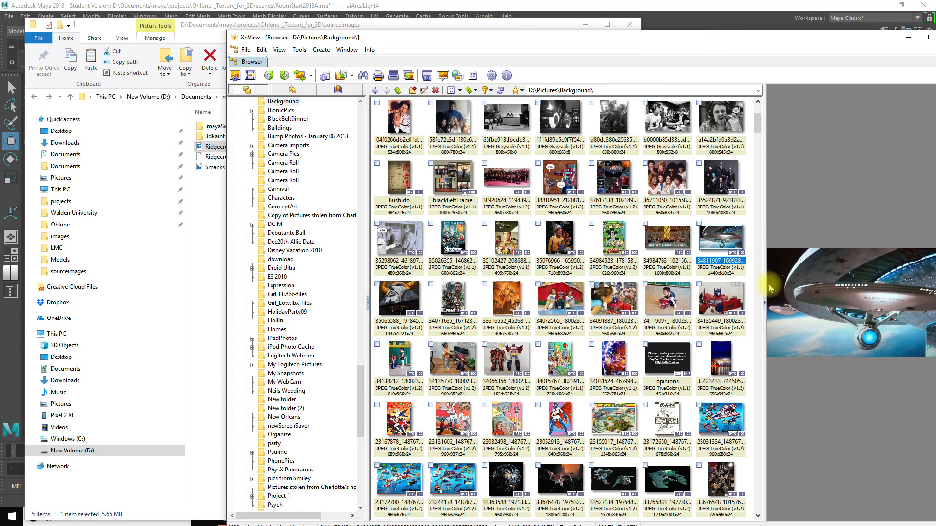
{"action": "right_click", "coordinate": [723, 246]}
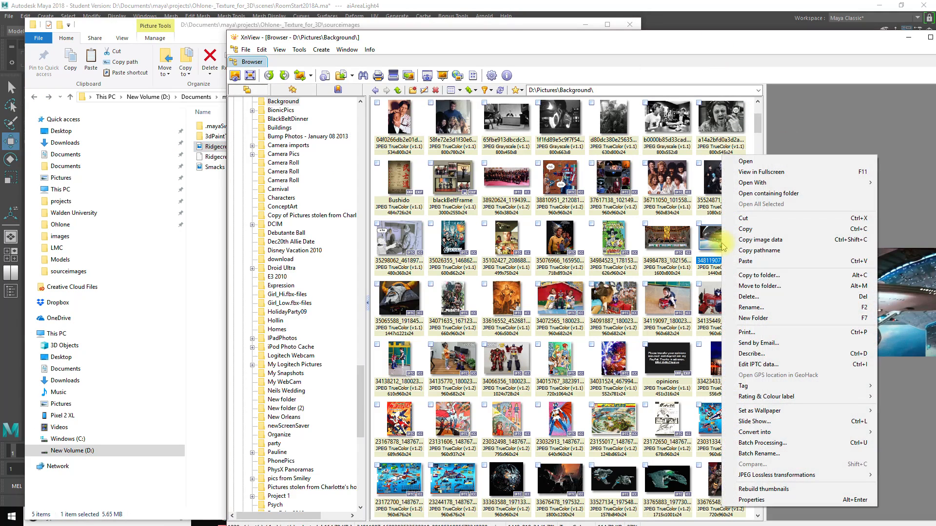
{"action": "left_click", "coordinate": [748, 228]}
{"action": "left_click", "coordinate": [230, 216]}
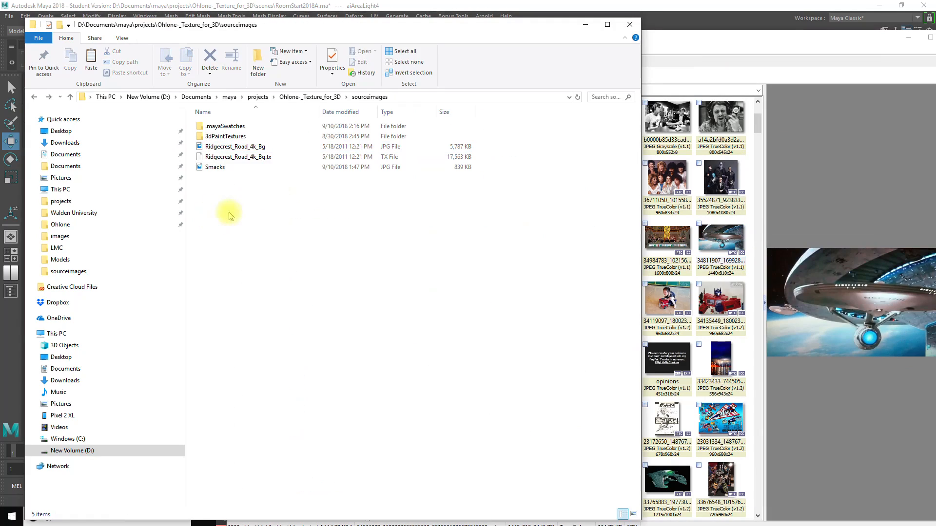
{"action": "right_click", "coordinate": [230, 216]}
{"action": "left_click", "coordinate": [197, 282]}
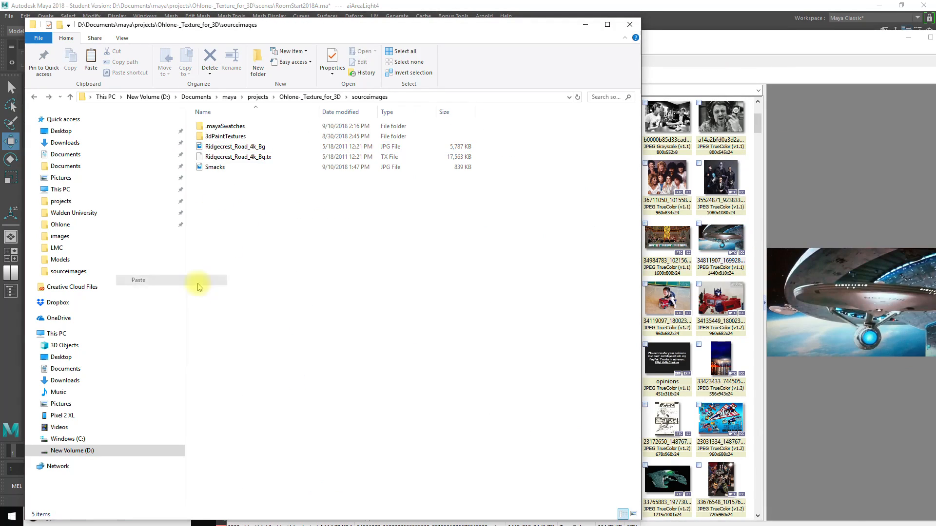
Switch to Maya and minimise the Arnold RenderView window to uncover the perspective viewport
{"action": "left_click", "coordinate": [745, 5]}
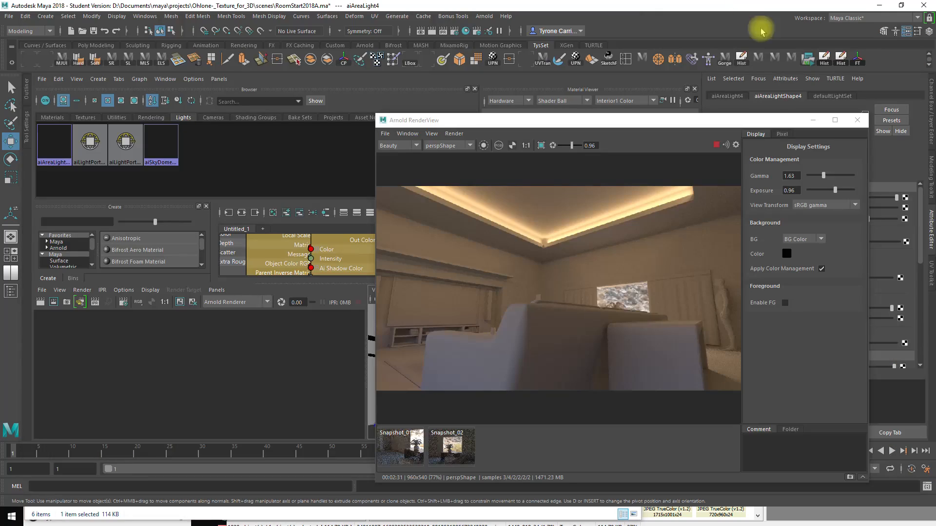
{"action": "left_click_drag", "start_coordinate": [645, 129], "coordinate": [447, 120]}
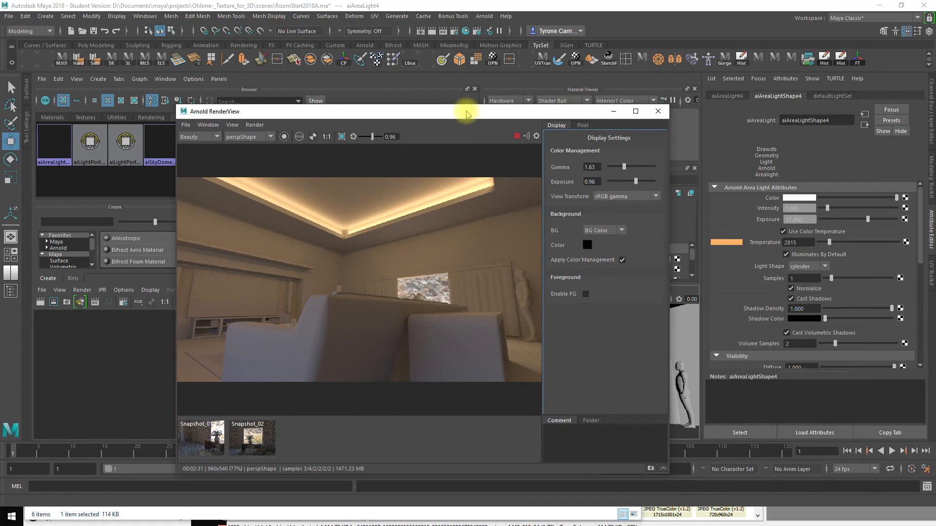
{"action": "left_click_drag", "start_coordinate": [467, 116], "coordinate": [481, 117]}
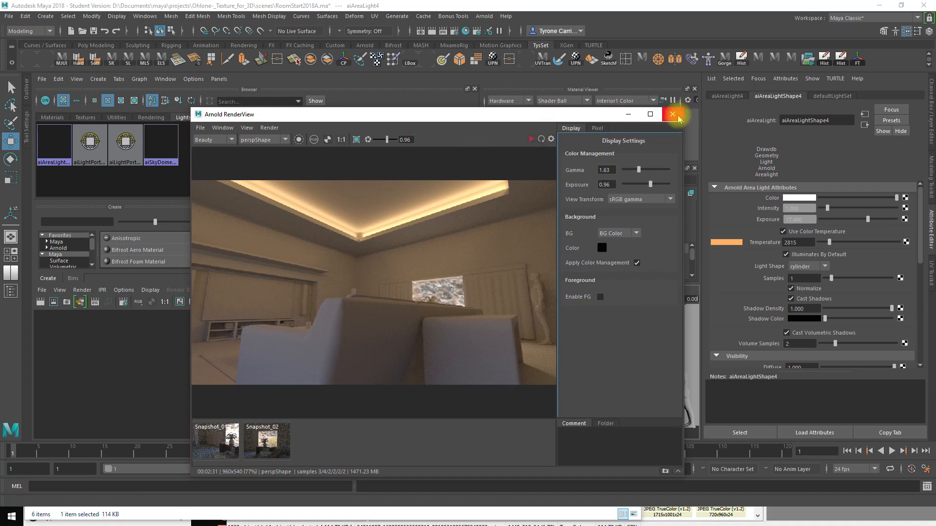
{"action": "left_click", "coordinate": [627, 115]}
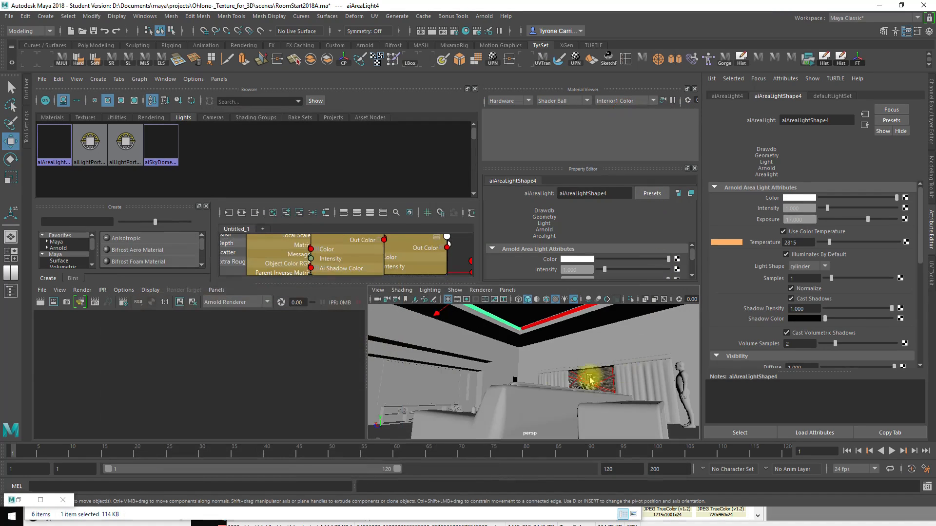
Select the TV screen on the room's wall, maximise the perspective viewport and frame the TV from an angle
{"action": "left_click", "coordinate": [408, 374]}
{"action": "key", "text": "space"}
{"action": "right_click_drag", "start_coordinate": [251, 303], "coordinate": [245, 306], "text": "alt"}
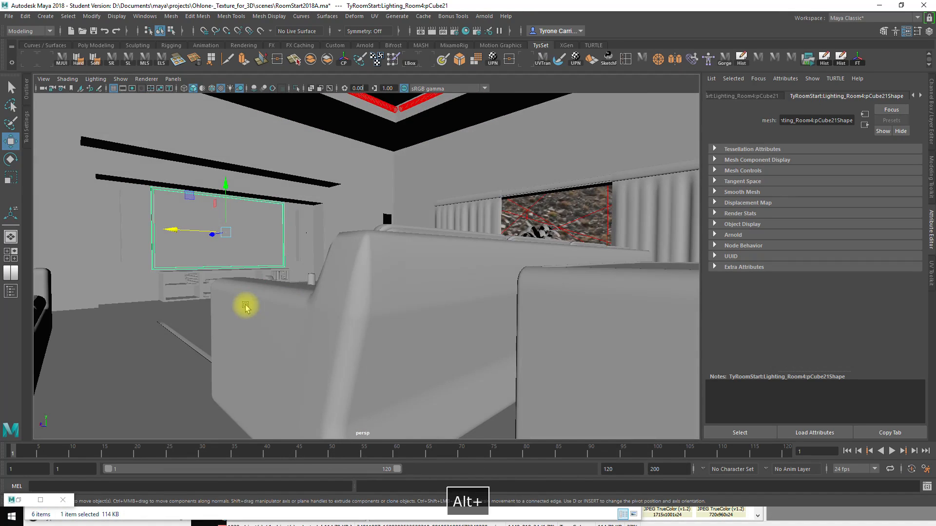
{"action": "key", "text": "f"}
{"action": "left_click_drag", "start_coordinate": [338, 320], "coordinate": [369, 325], "text": "alt"}
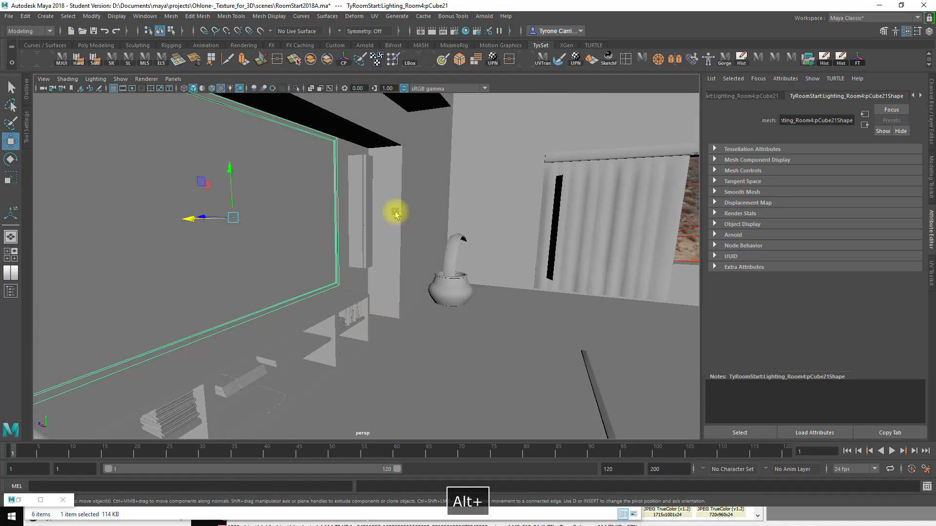
{"action": "left_click", "coordinate": [174, 79]}
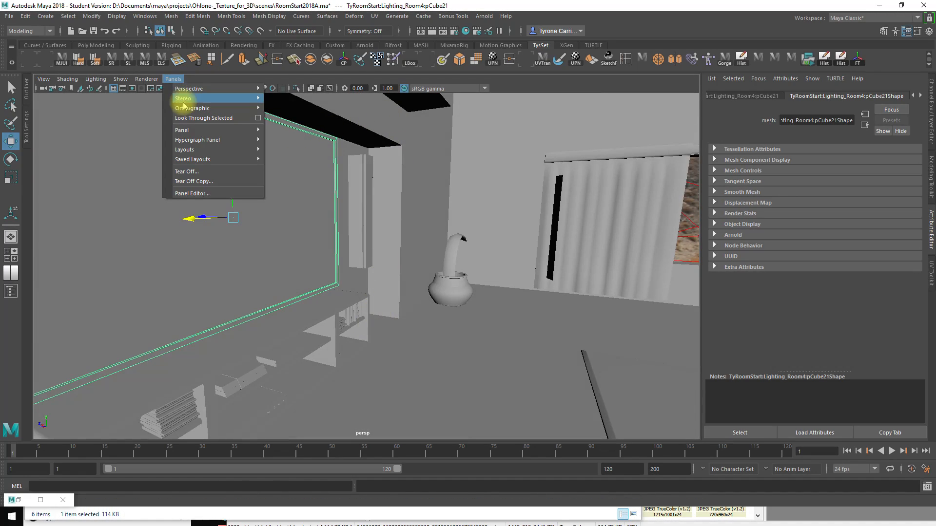
{"action": "mouse_move", "coordinate": [190, 92]}
{"action": "left_click", "coordinate": [278, 234]}
{"action": "left_click_drag", "start_coordinate": [278, 234], "coordinate": [418, 288], "text": "alt"}
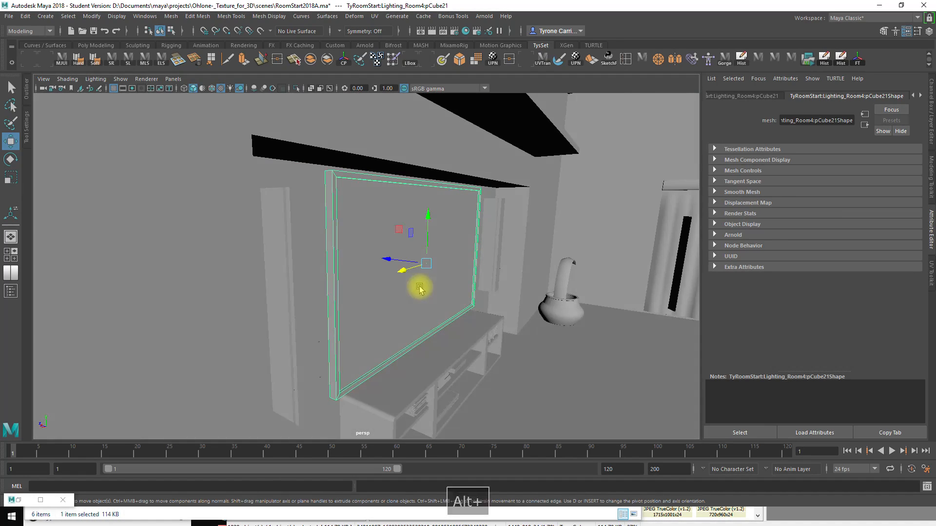
Select the perspective camera, set all its translate and rotate values to 1 and freeze its transformations
{"action": "left_click", "coordinate": [930, 90]}
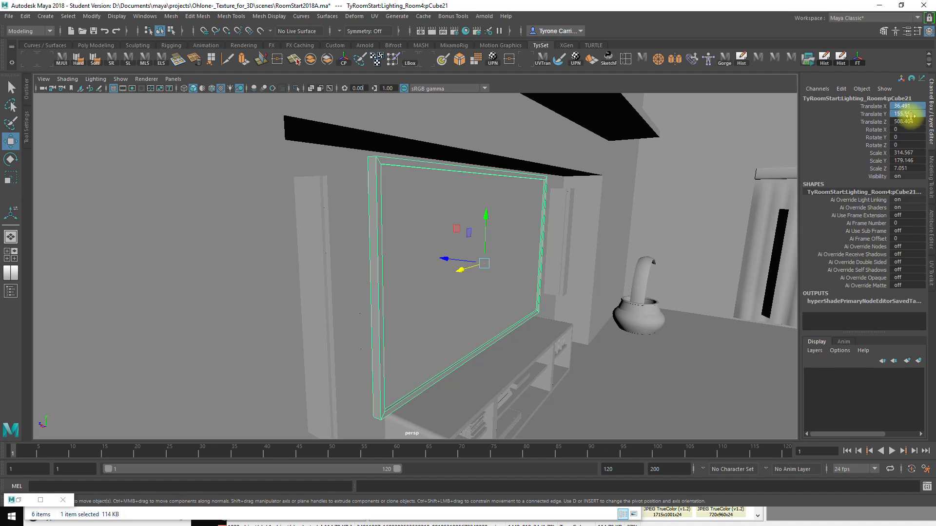
{"action": "left_click", "coordinate": [40, 87]}
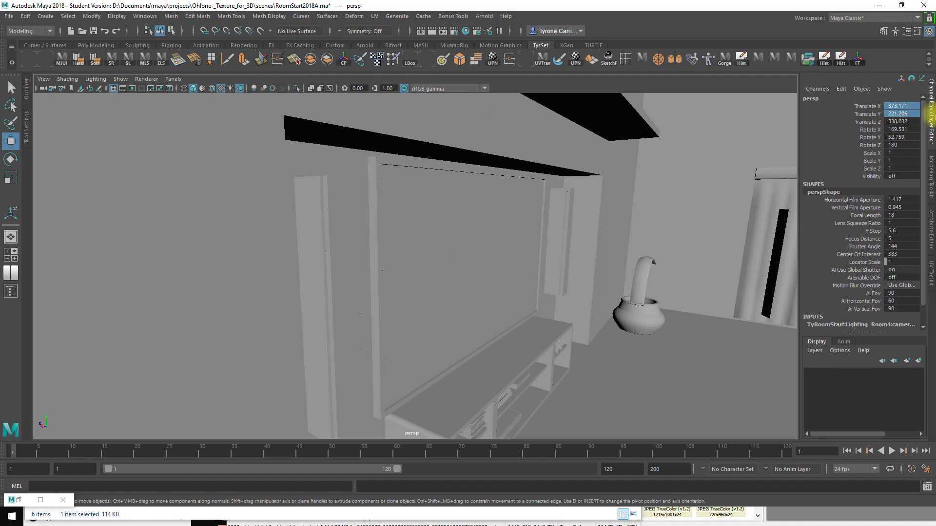
{"action": "left_click_drag", "start_coordinate": [910, 106], "coordinate": [899, 130]}
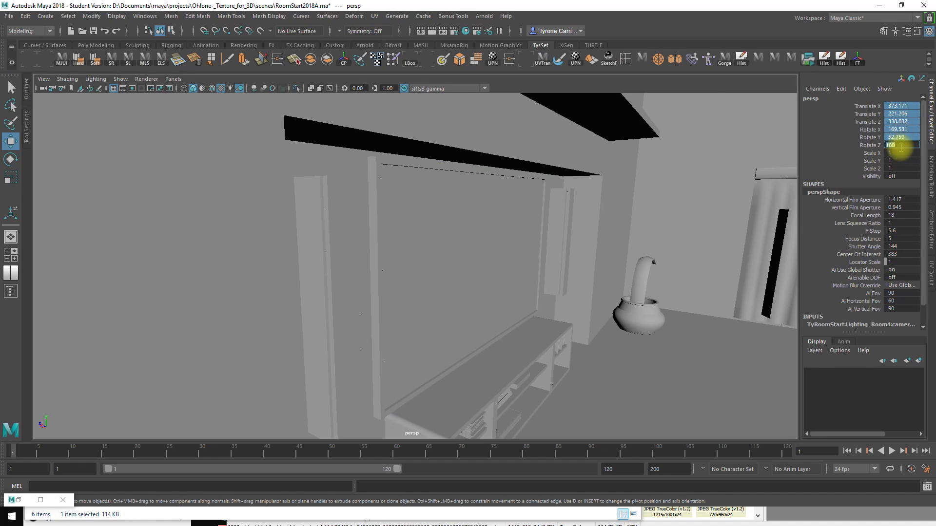
{"action": "key", "text": "Return"}
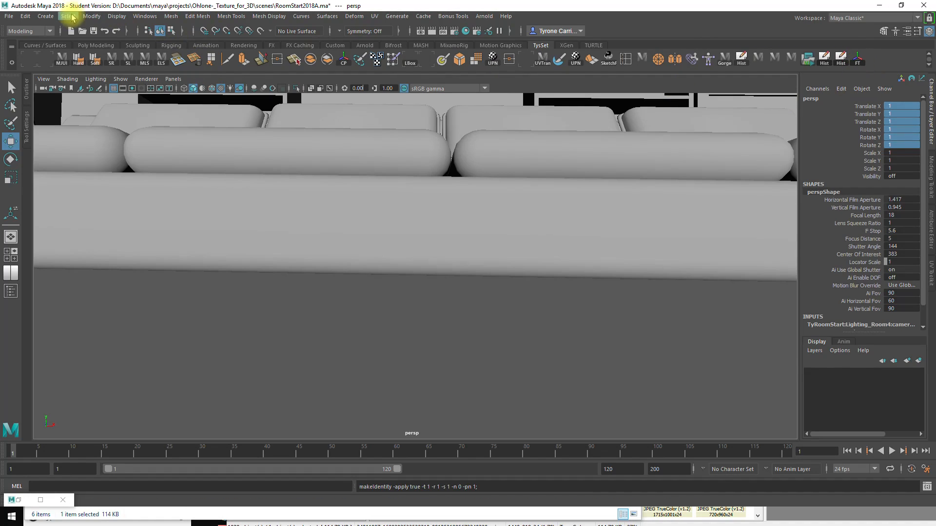
{"action": "left_click", "coordinate": [91, 16]}
{"action": "left_click", "coordinate": [109, 57]}
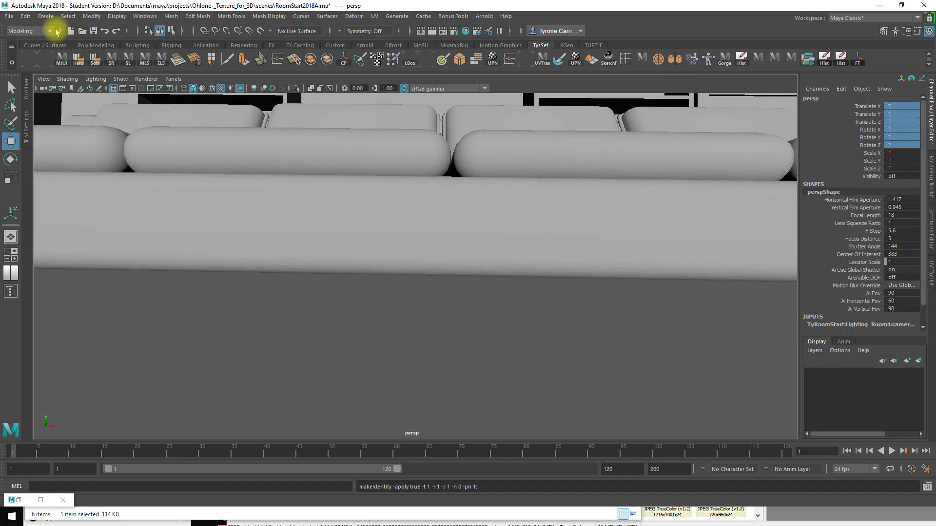
{"action": "left_click", "coordinate": [25, 16]}
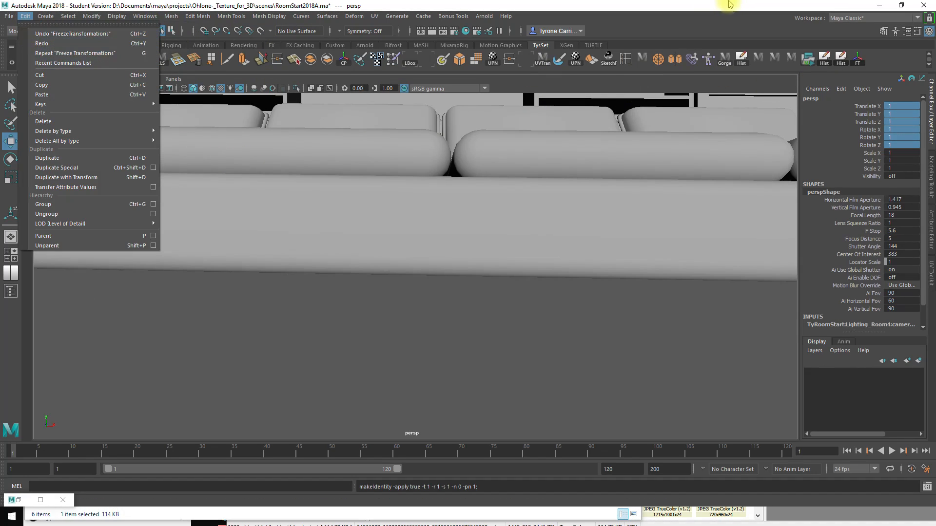
{"action": "key", "text": "Escape"}
Inspect the perspective camera's shape attributes, including its film aperture and focal length
{"action": "key", "text": "ctrl+a"}
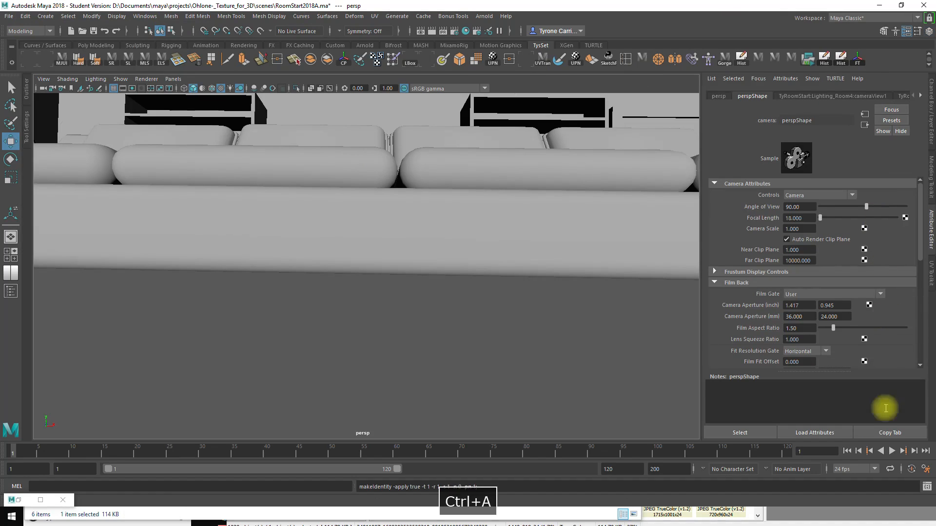
{"action": "left_click", "coordinate": [754, 436]}
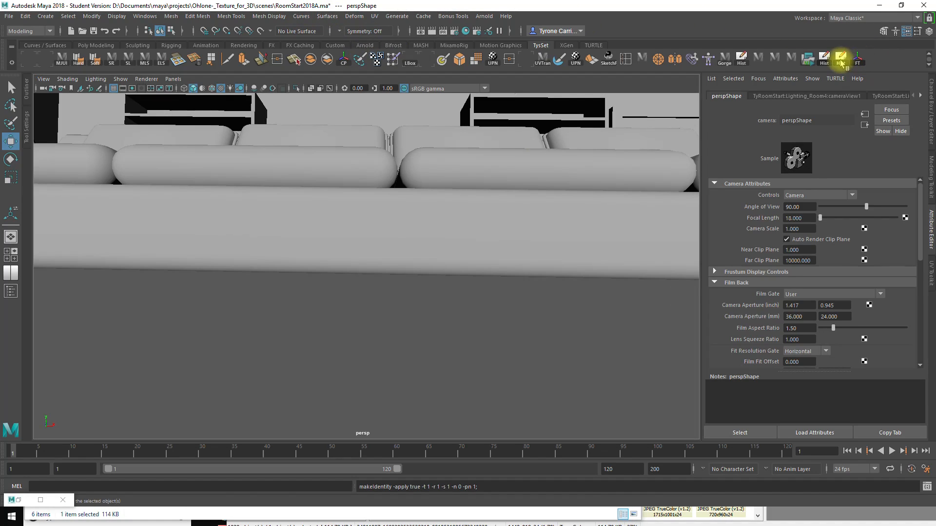
{"action": "left_click", "coordinate": [932, 102]}
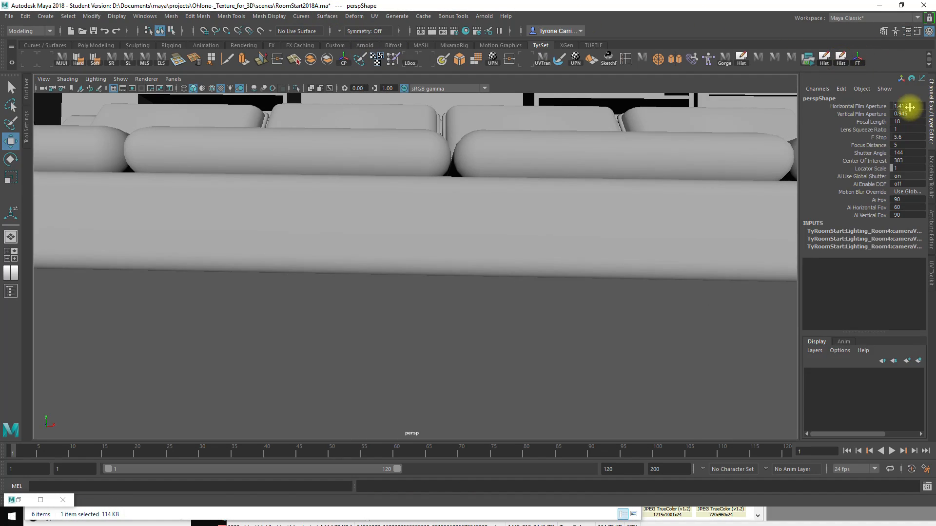
{"action": "left_click_drag", "start_coordinate": [908, 118], "coordinate": [906, 121]}
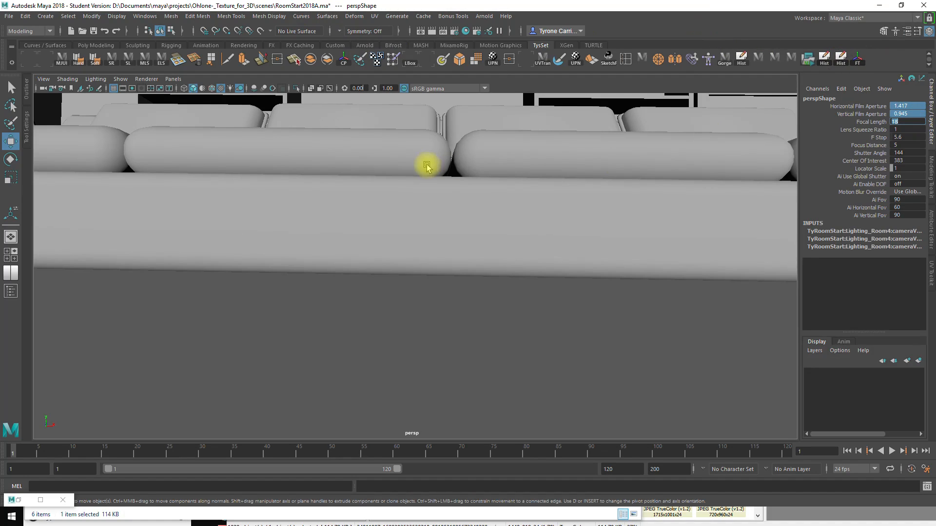
Frame the sofa in the perspective view, turn the view towards the TV wall and select the TV screen
{"action": "left_click", "coordinate": [495, 194]}
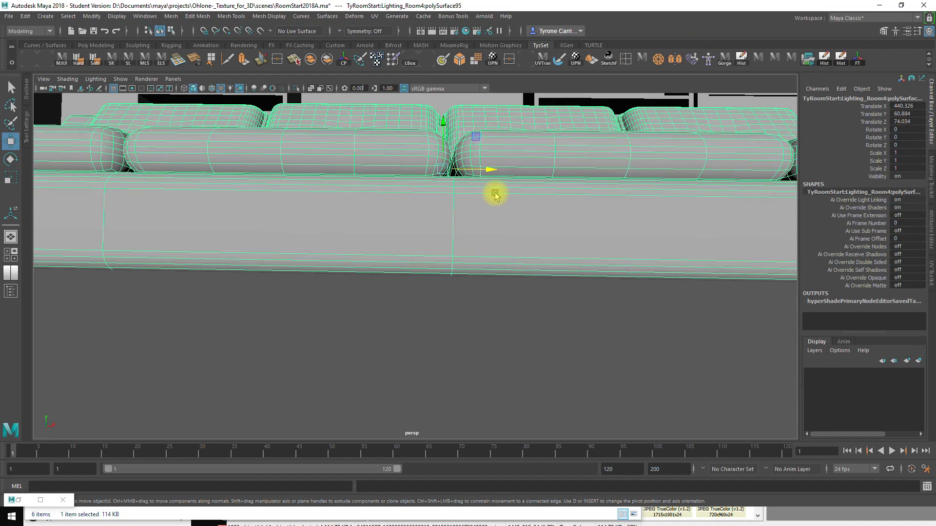
{"action": "key", "text": "f"}
{"action": "left_click_drag", "start_coordinate": [461, 275], "coordinate": [562, 296], "text": "alt"}
{"action": "right_click_drag", "start_coordinate": [562, 297], "coordinate": [334, 288], "text": "alt"}
{"action": "left_click_drag", "start_coordinate": [334, 288], "coordinate": [507, 289], "text": "alt"}
{"action": "left_click", "coordinate": [372, 213]}
Create a new perspective camera for the viewport and frame the TV screen through it
{"action": "left_click", "coordinate": [167, 80]}
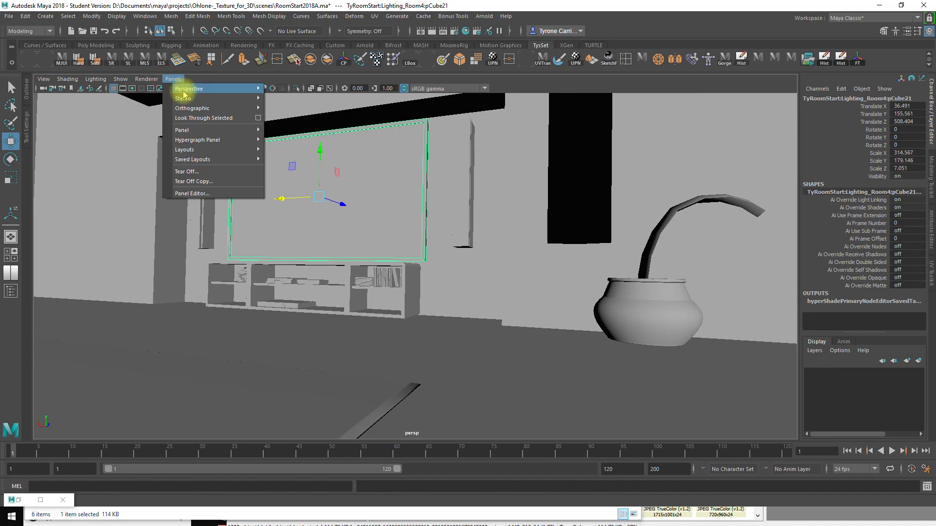
{"action": "left_click", "coordinate": [288, 100]}
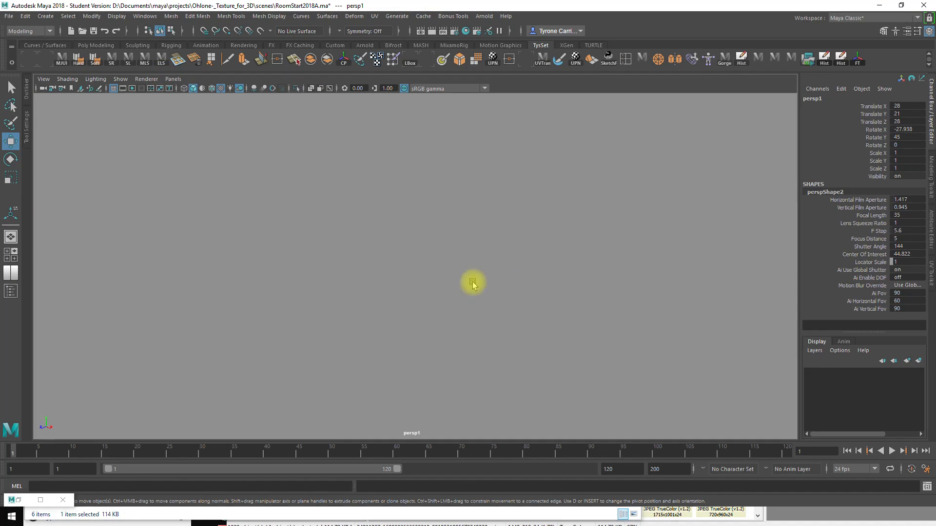
{"action": "key", "text": "f"}
{"action": "right_click_drag", "start_coordinate": [232, 276], "coordinate": [455, 324], "text": "alt"}
{"action": "left_click", "coordinate": [230, 195]}
{"action": "key", "text": "f"}
{"action": "left_click_drag", "start_coordinate": [514, 281], "coordinate": [517, 301], "text": "alt"}
{"action": "right_click_drag", "start_coordinate": [517, 301], "coordinate": [435, 317], "text": "alt"}
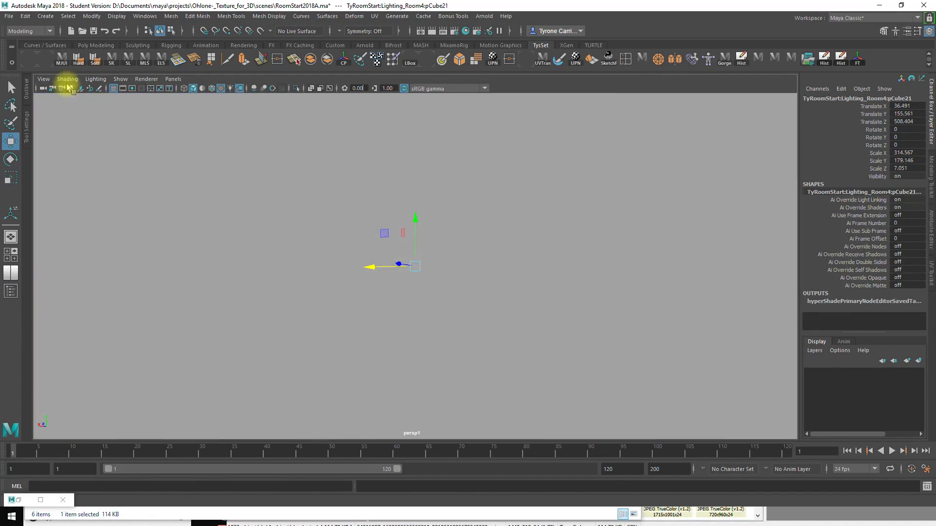
Set the new camera's angle of view to 90 and its far clip plane to 100000
{"action": "left_click", "coordinate": [43, 88]}
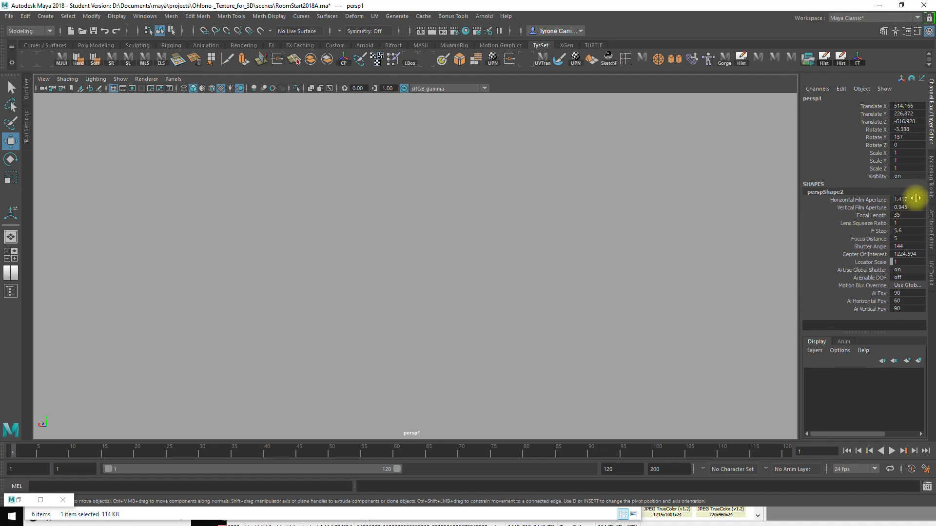
{"action": "key", "text": "ctrl+a"}
{"action": "left_click", "coordinate": [802, 208]}
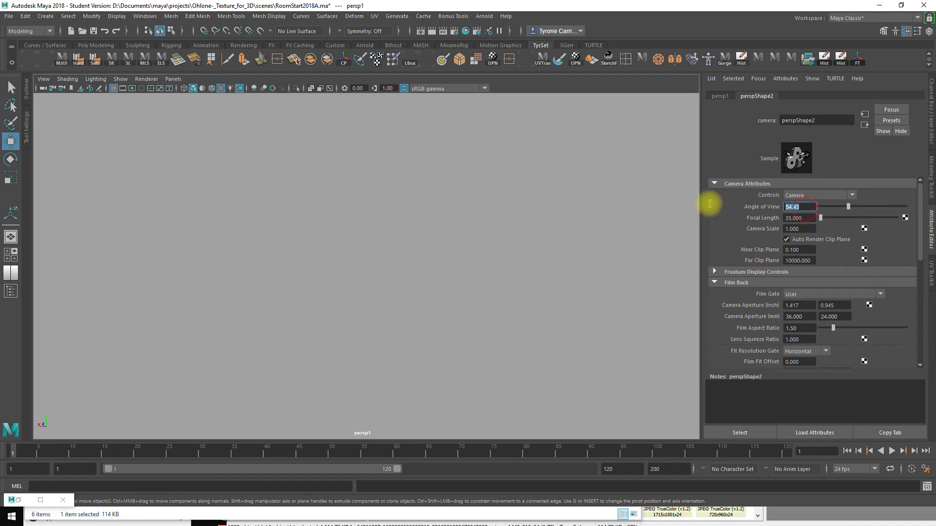
{"action": "type", "text": "90"}
{"action": "key", "text": "Return"}
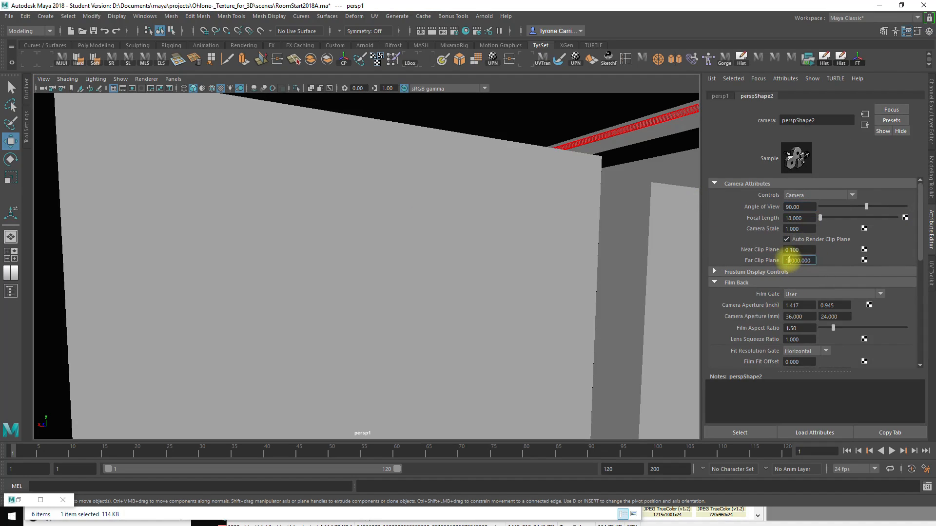
{"action": "key", "text": "Return"}
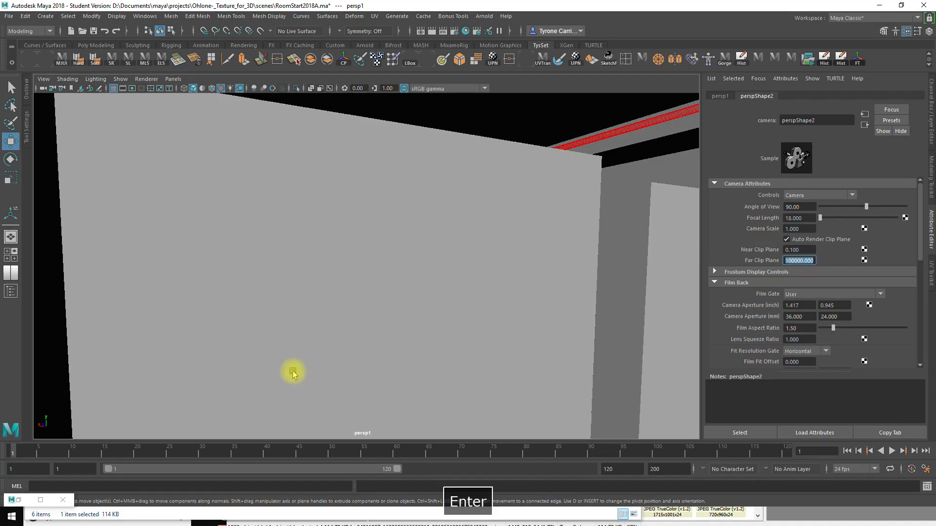
Frame the TV screen in the new view and assign a new aiStandardSurface material to it
{"action": "left_click_drag", "start_coordinate": [328, 374], "coordinate": [445, 359], "text": "alt"}
{"action": "left_click", "coordinate": [411, 267]}
{"action": "key", "text": "f"}
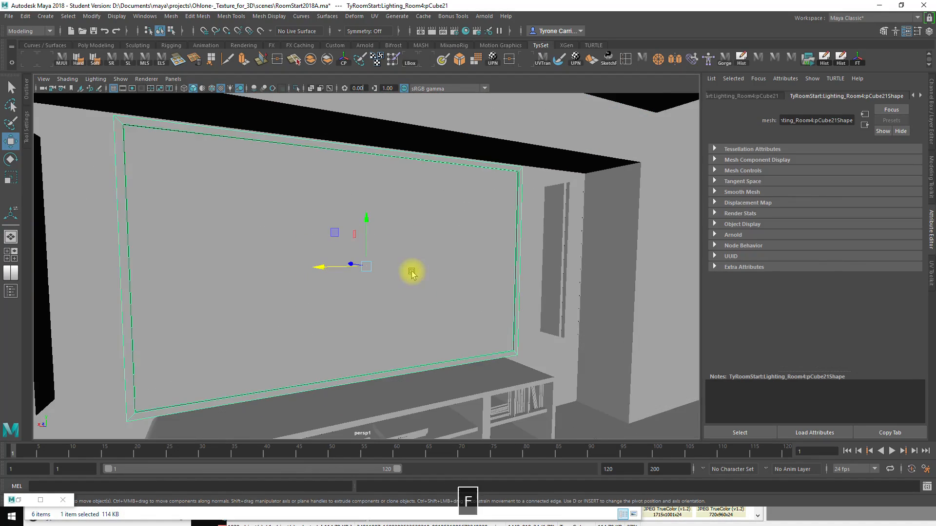
{"action": "left_click_drag", "start_coordinate": [411, 273], "coordinate": [345, 209], "text": "alt"}
{"action": "right_click", "coordinate": [340, 206]}
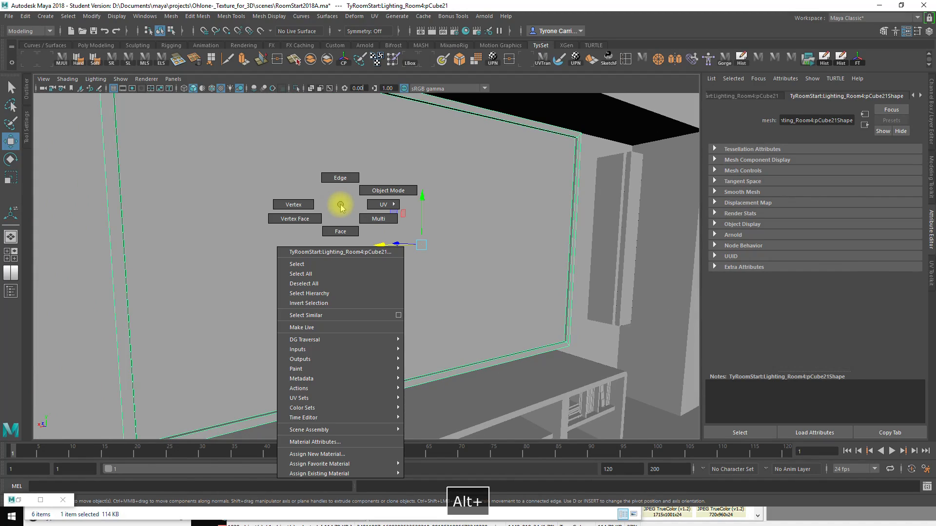
{"action": "left_click", "coordinate": [326, 456]}
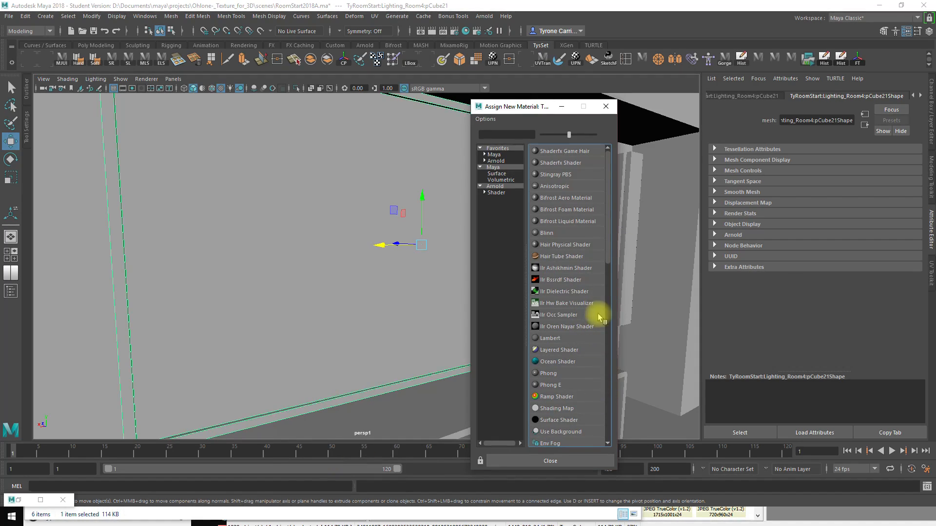
{"action": "left_click", "coordinate": [495, 192]}
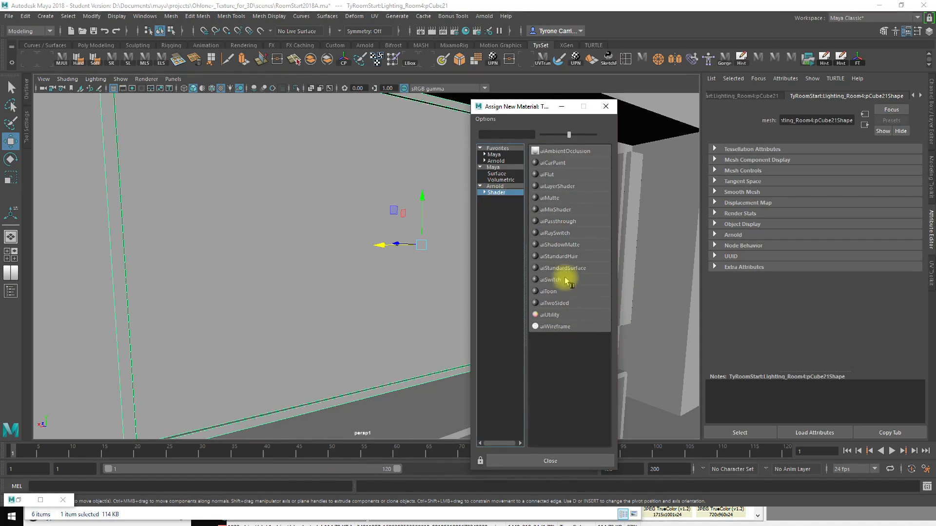
{"action": "left_click", "coordinate": [577, 269]}
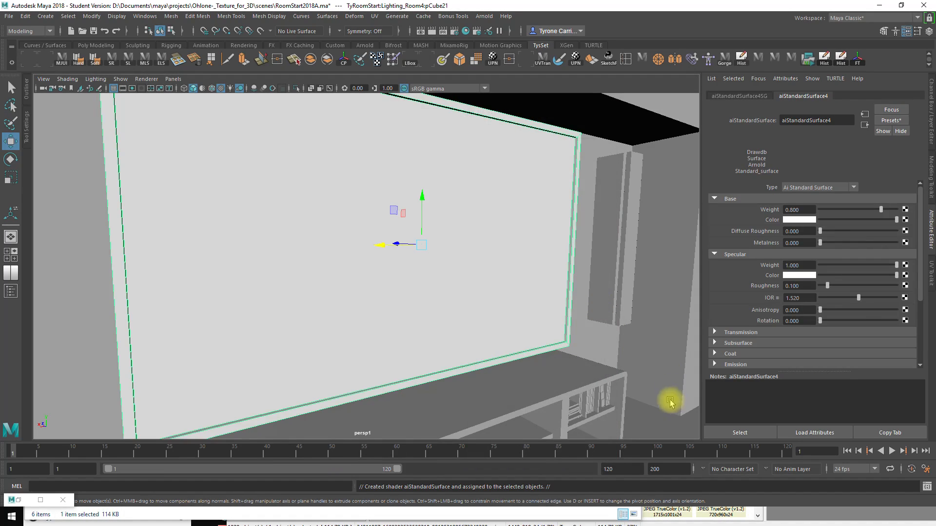
Set the TV material's base color to black and view the screen from farther back
{"action": "left_click_drag", "start_coordinate": [897, 219], "coordinate": [742, 223]}
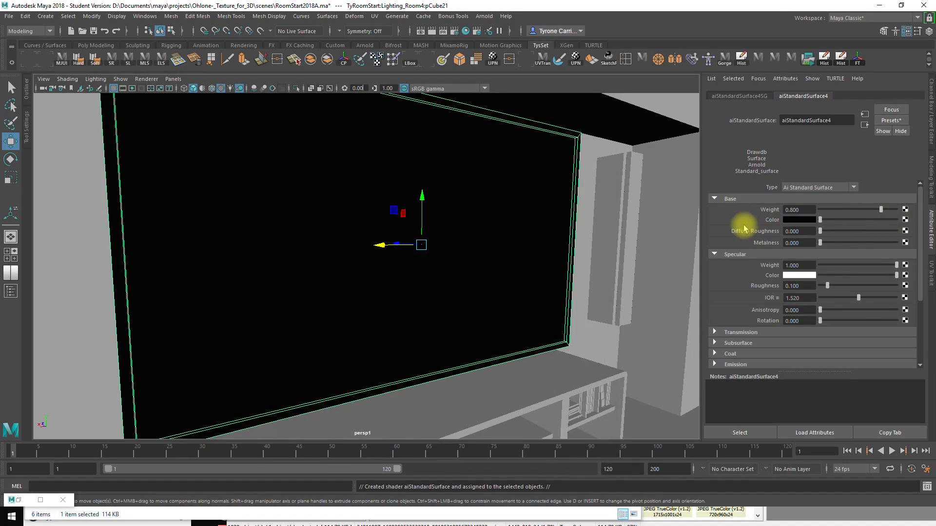
{"action": "left_click_drag", "start_coordinate": [372, 304], "coordinate": [271, 318], "text": "alt"}
{"action": "left_click_drag", "start_coordinate": [340, 298], "coordinate": [589, 215], "text": "alt"}
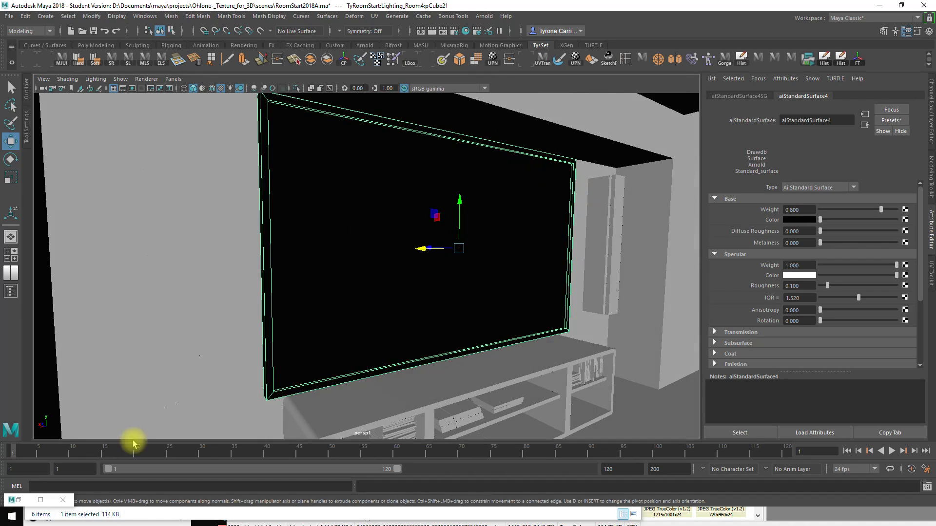
Restore the Arnold RenderView and start rendering the perspective camera's view of the TV wall
{"action": "left_click", "coordinate": [41, 500]}
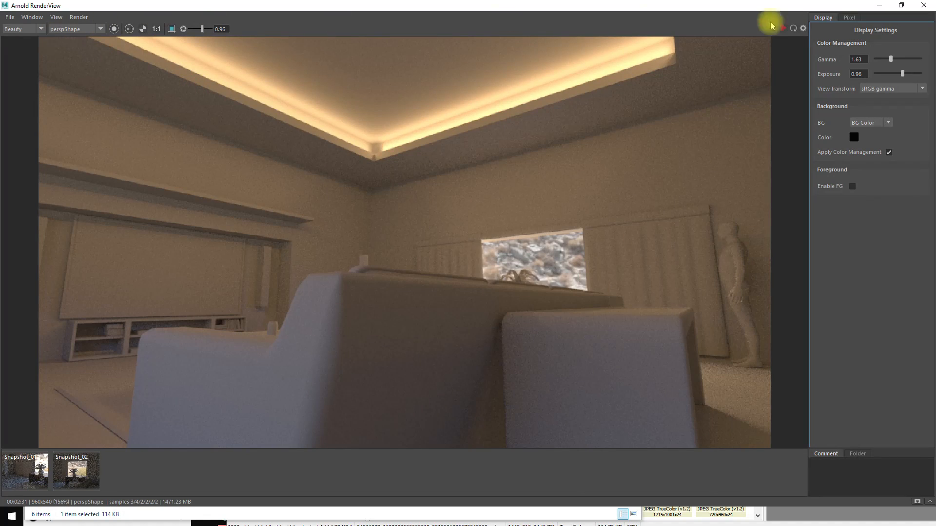
{"action": "left_click", "coordinate": [783, 29]}
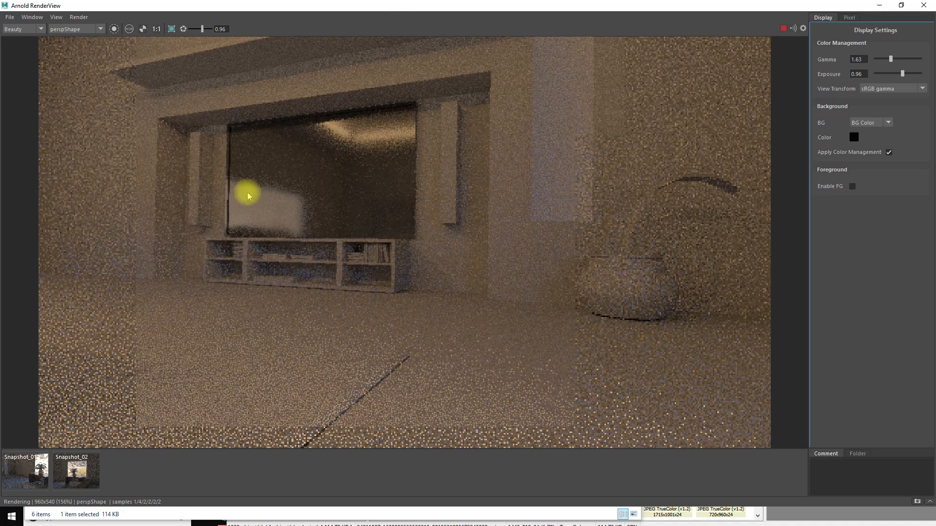
Shrink the maximized render window to a floating one and bring up the wall TV's material attributes, down to the lower sections
{"action": "left_click", "coordinate": [446, 254]}
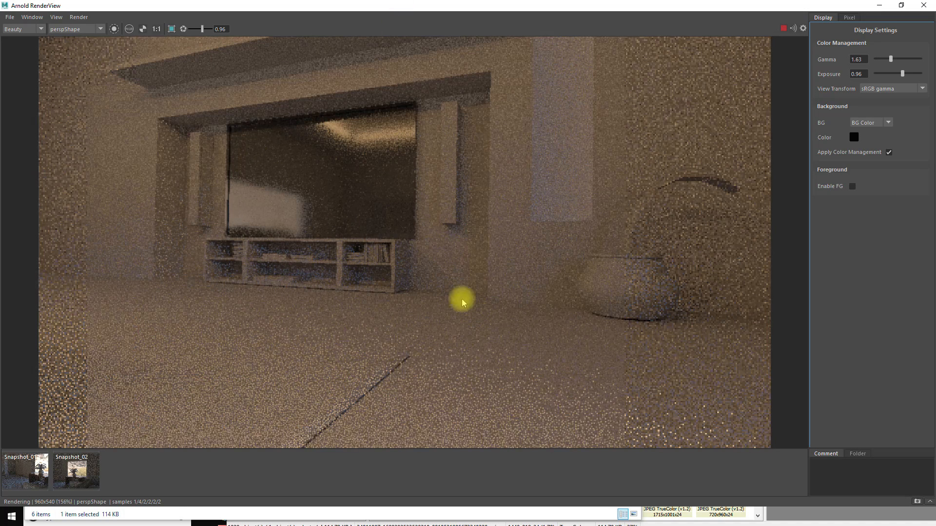
{"action": "double_click", "coordinate": [788, 5]}
{"action": "left_click_drag", "start_coordinate": [580, 121], "coordinate": [535, 222]}
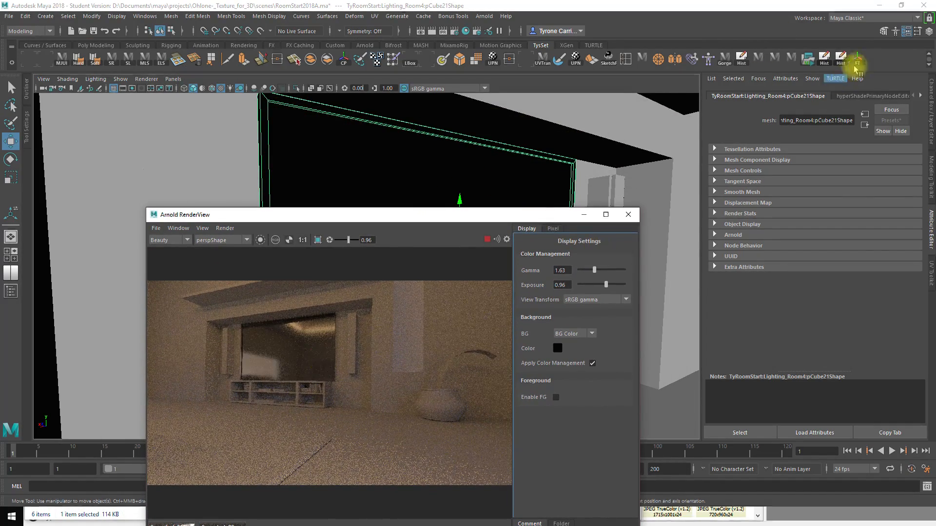
{"action": "left_click", "coordinate": [375, 193]}
{"action": "right_click_drag", "start_coordinate": [376, 192], "coordinate": [347, 429]}
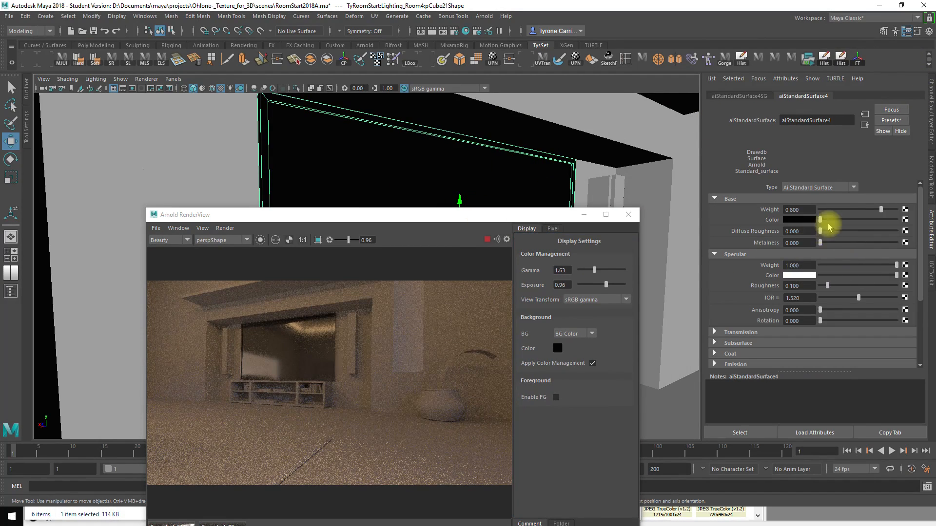
{"action": "left_click_drag", "start_coordinate": [923, 266], "coordinate": [921, 329]}
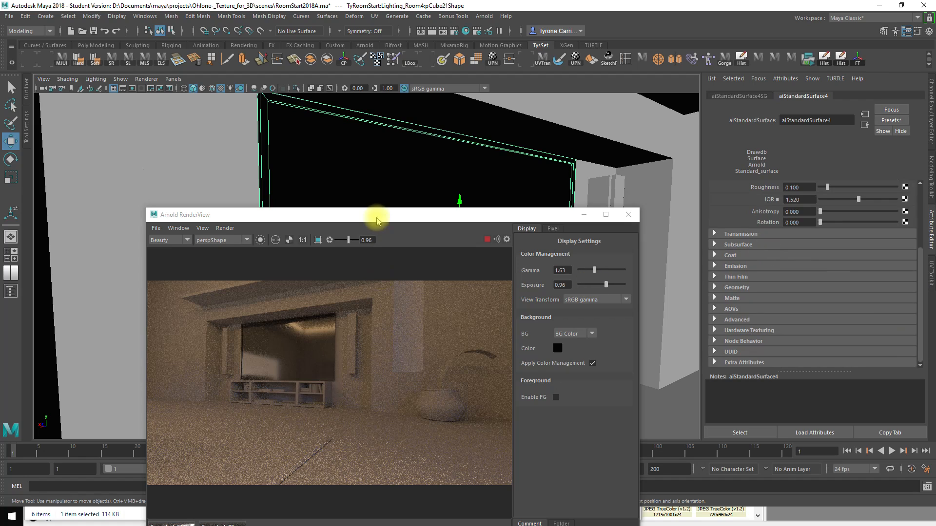
Restart the Arnold render and move the render window clear of the TV screen in the viewport
{"action": "left_click", "coordinate": [487, 239]}
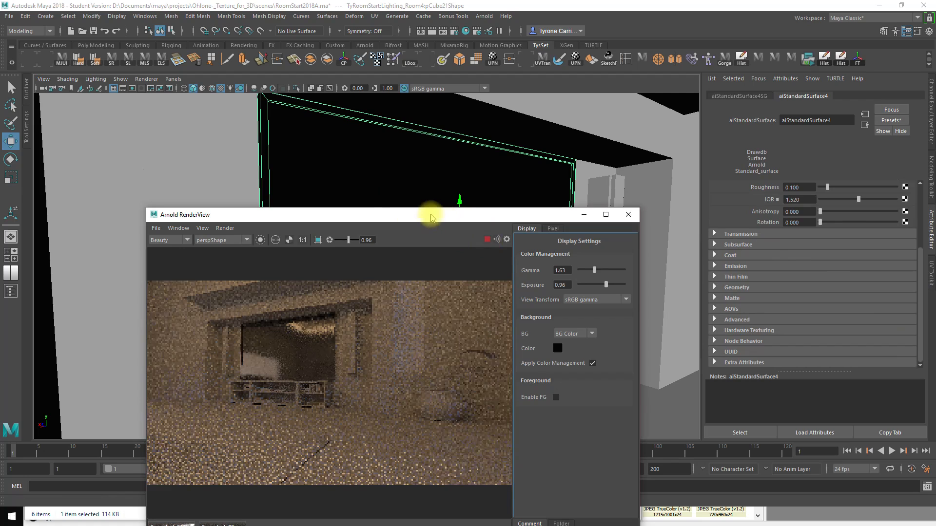
{"action": "left_click_drag", "start_coordinate": [431, 215], "coordinate": [420, 195]}
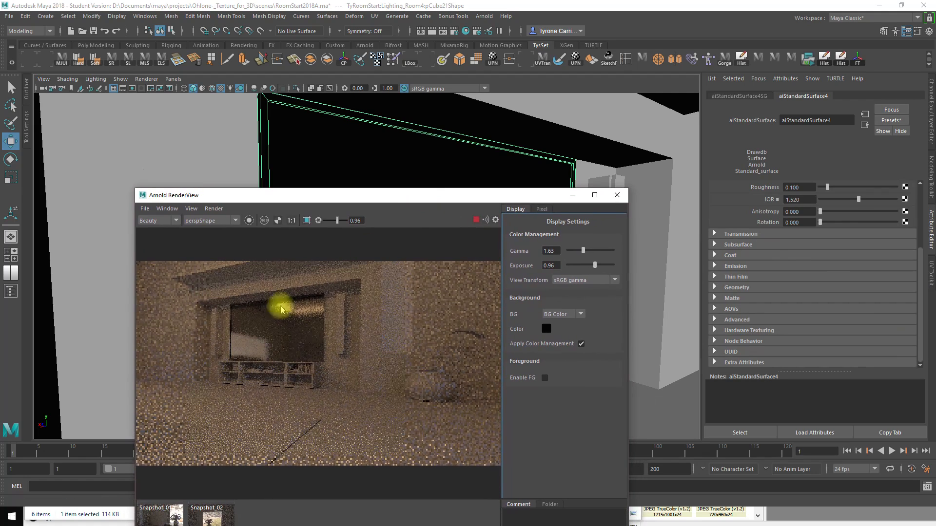
{"action": "left_click_drag", "start_coordinate": [376, 196], "coordinate": [321, 361]}
Select only the front screen face of the TV and assign a new aiStandardSurface material to it
{"action": "right_click", "coordinate": [374, 170]}
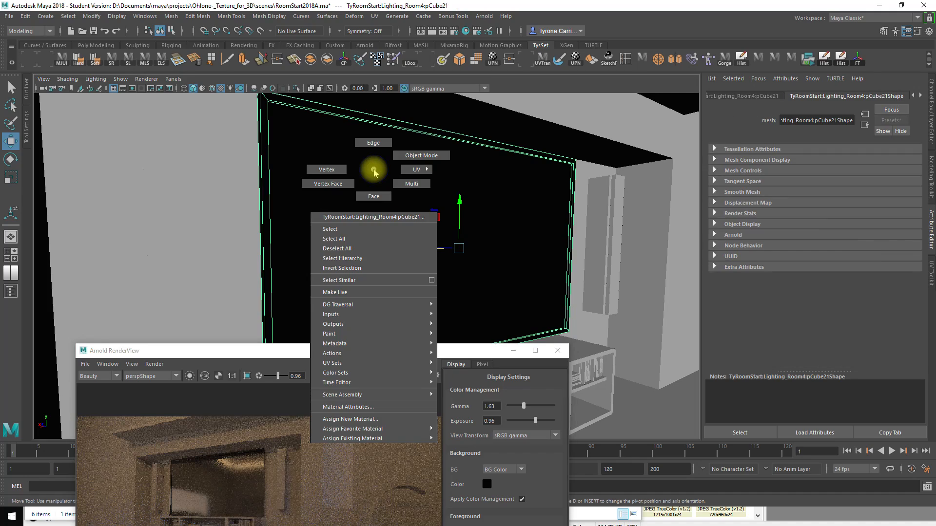
{"action": "left_click", "coordinate": [373, 198]}
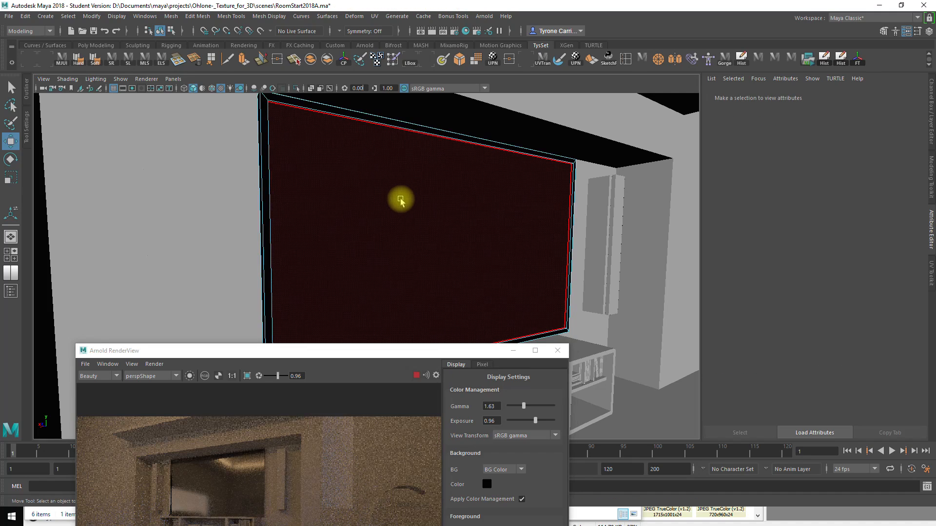
{"action": "left_click", "coordinate": [424, 224]}
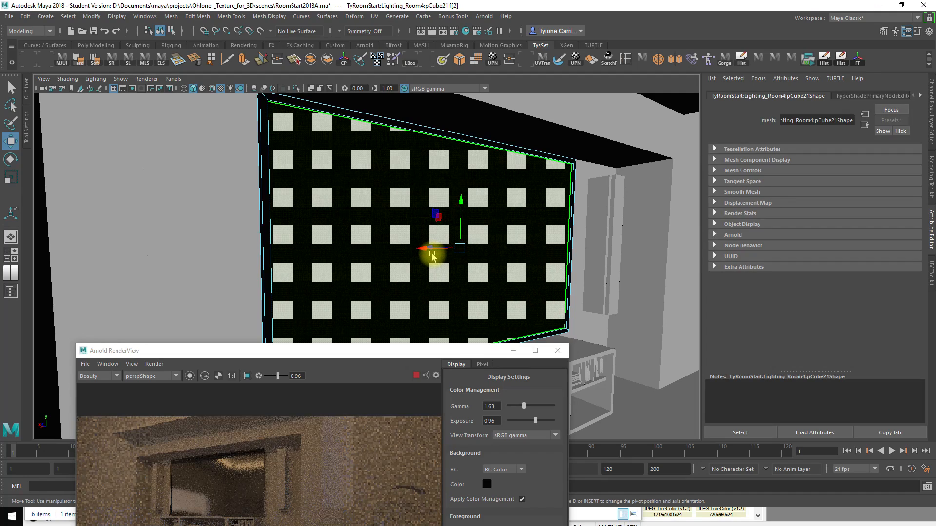
{"action": "right_click", "coordinate": [405, 193]}
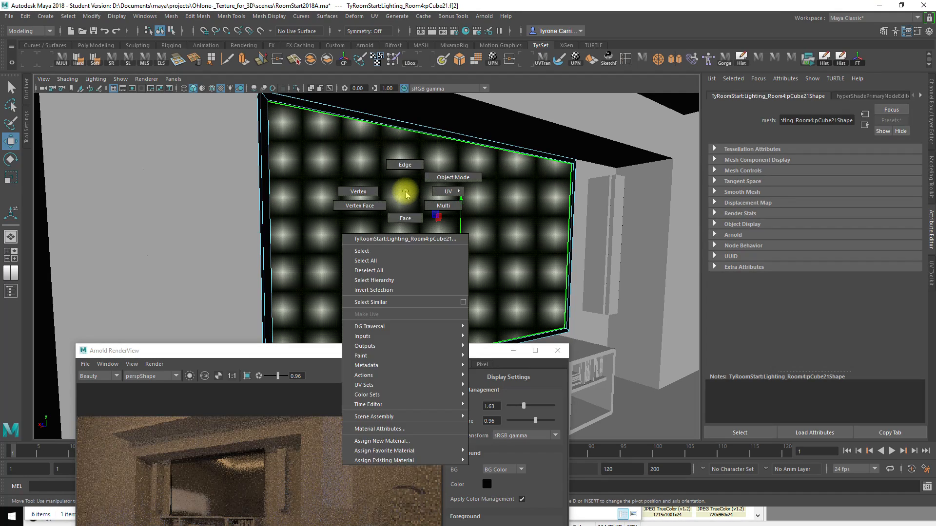
{"action": "left_click", "coordinate": [407, 440]}
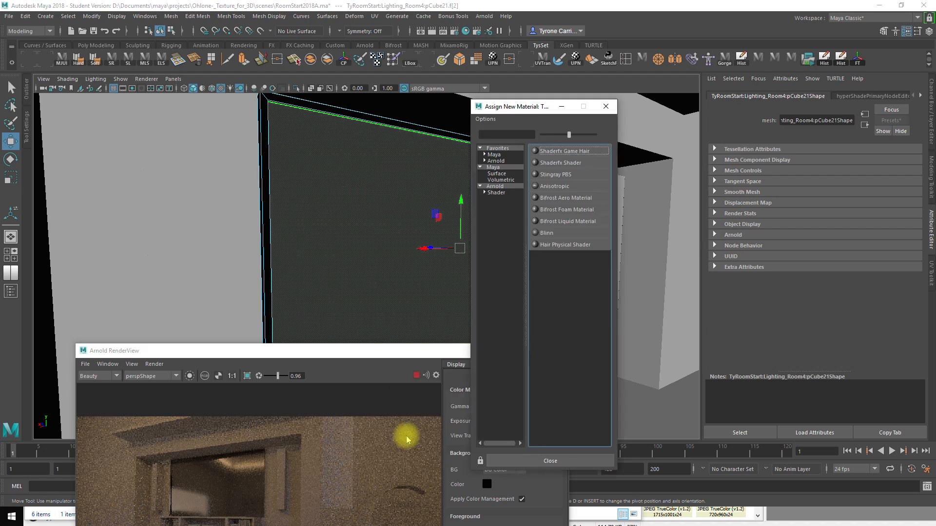
{"action": "left_click", "coordinate": [490, 189]}
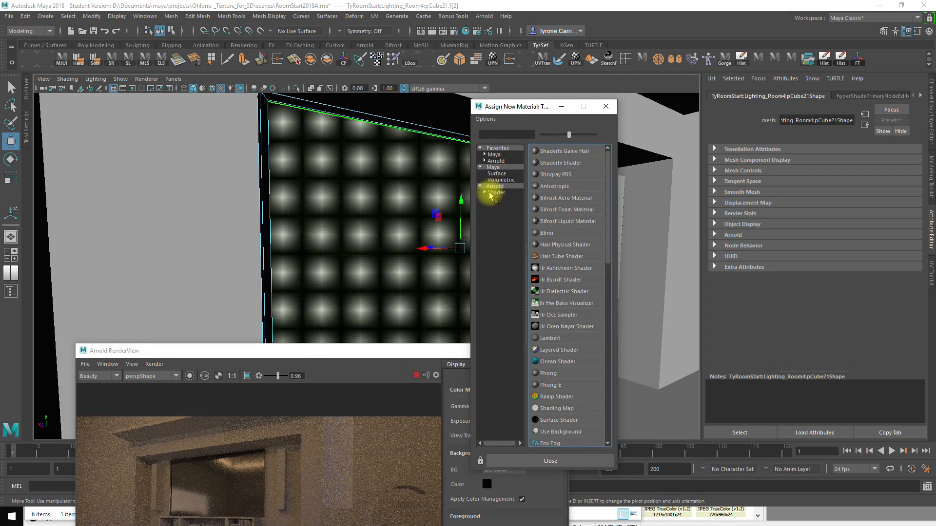
{"action": "left_click", "coordinate": [489, 193]}
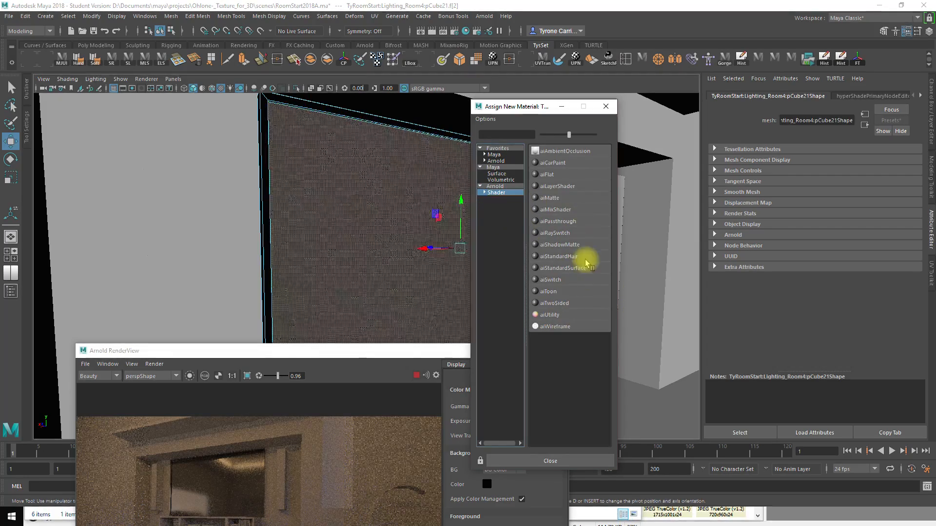
{"action": "left_click", "coordinate": [573, 269]}
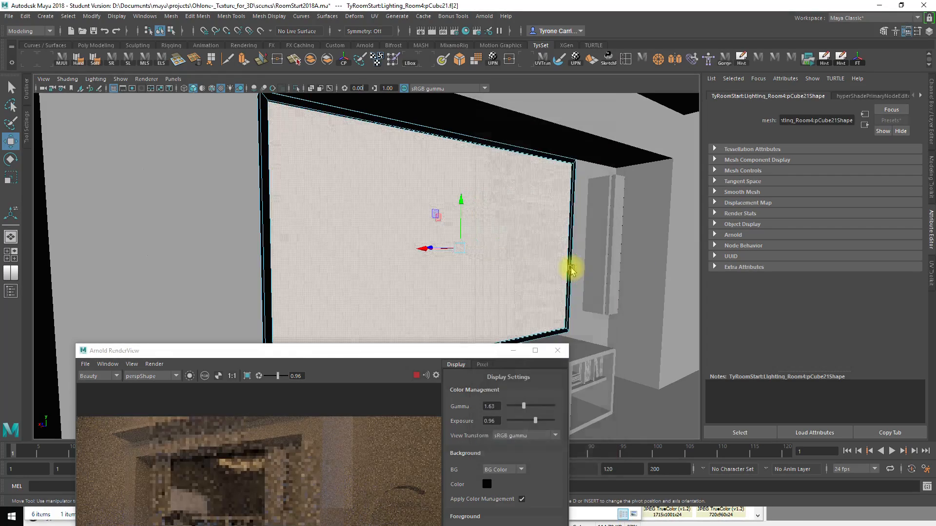
Bring the whole render into view and update the full scene so it uses the screen face's new material
{"action": "left_click_drag", "start_coordinate": [445, 351], "coordinate": [437, 137]}
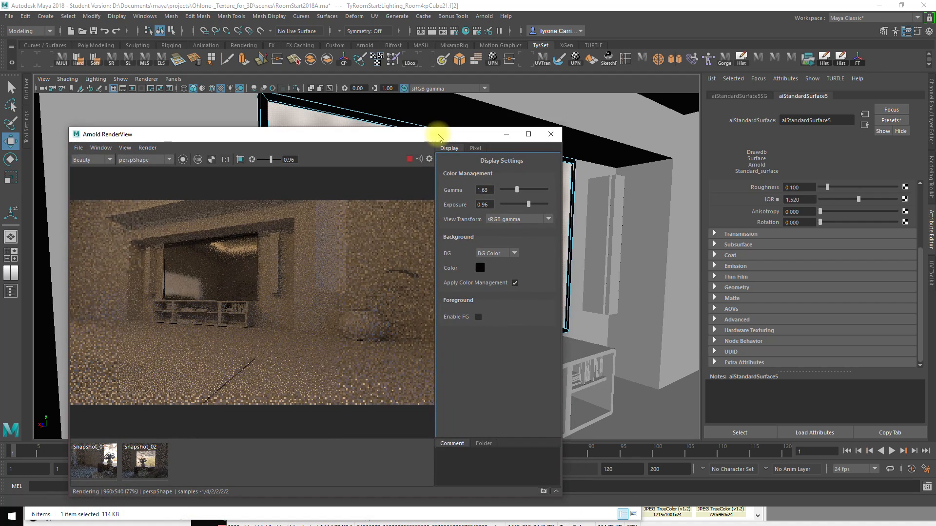
{"action": "left_click", "coordinate": [147, 147]}
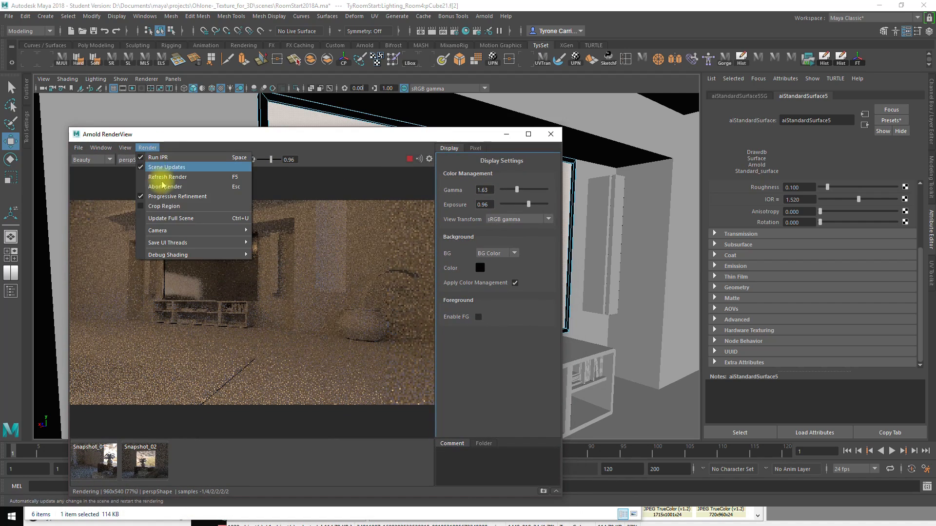
{"action": "left_click", "coordinate": [164, 218]}
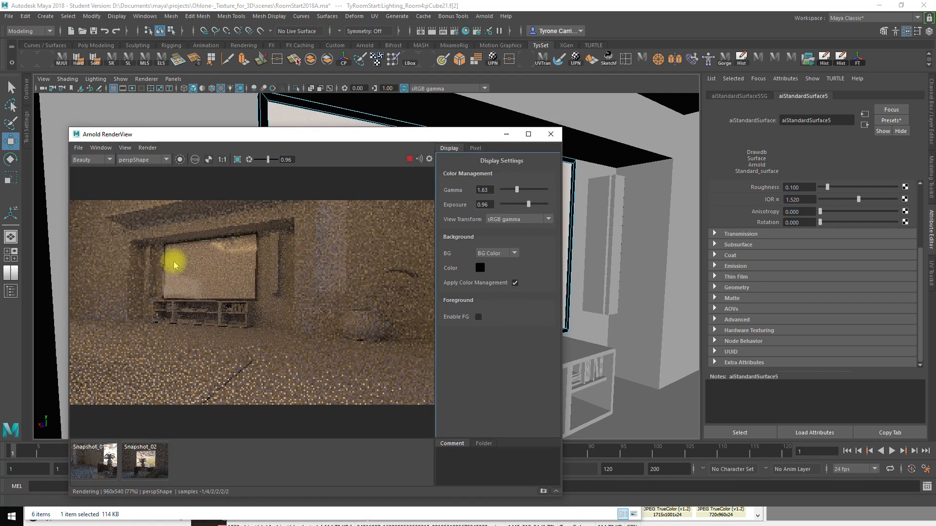
{"action": "left_click", "coordinate": [147, 147]}
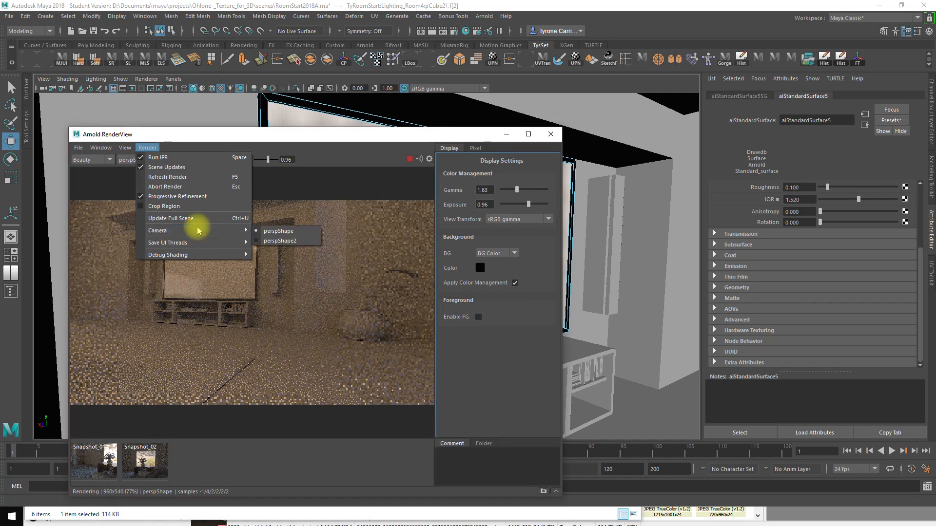
{"action": "left_click", "coordinate": [358, 146]}
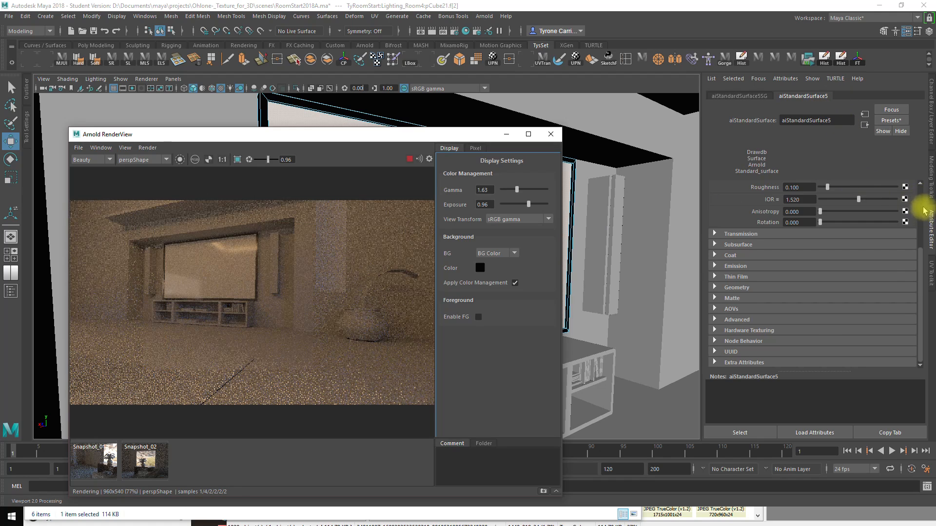
Set the emission weight of the TV screen face's material to 0.716
{"action": "scroll", "coordinate": [920, 206], "scroll_direction": "up", "scroll_amount": 3}
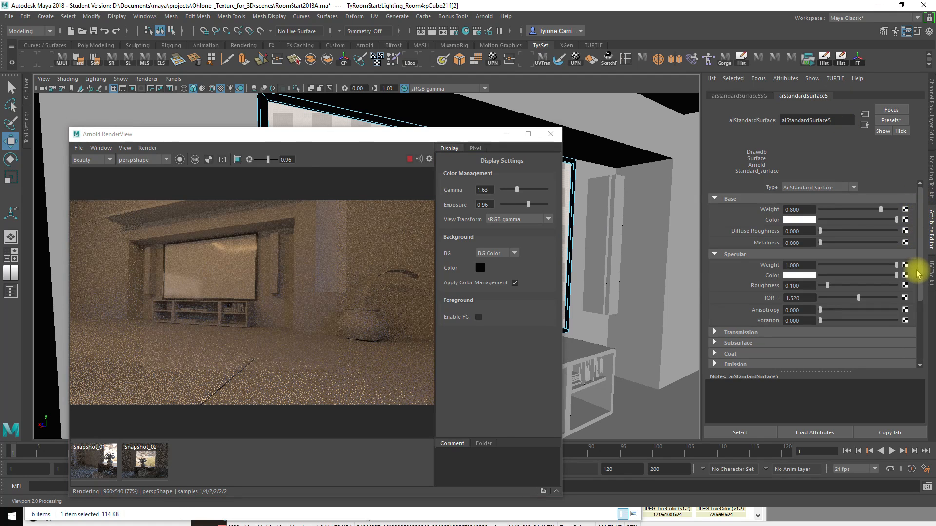
{"action": "scroll", "coordinate": [919, 273], "scroll_direction": "down", "scroll_amount": 3}
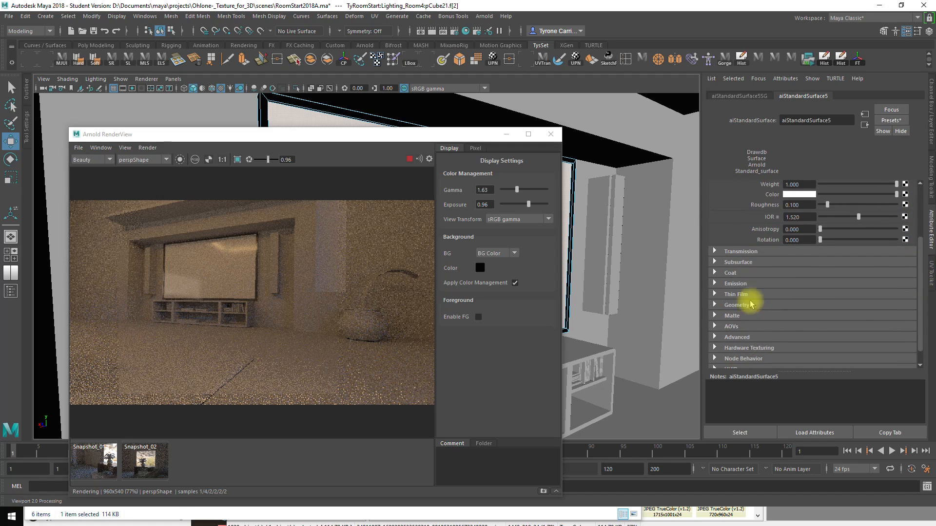
{"action": "left_click", "coordinate": [721, 285]}
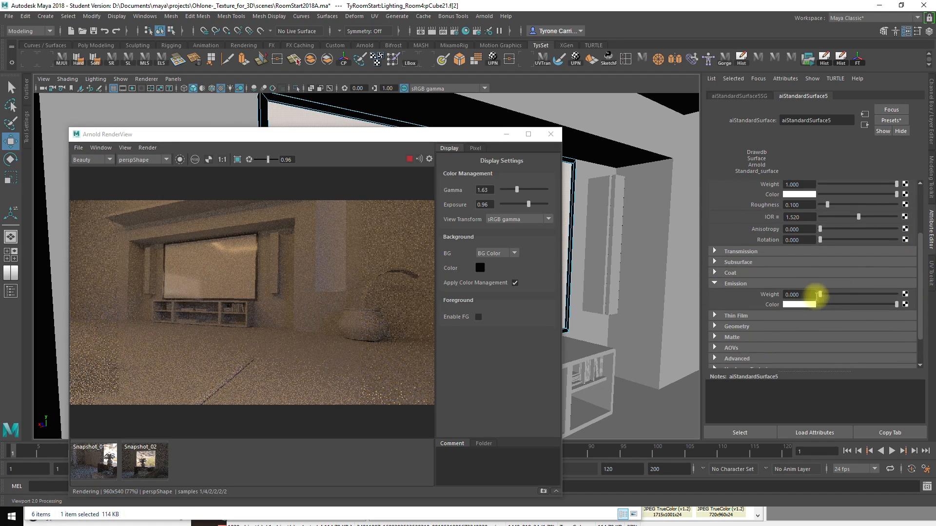
{"action": "left_click_drag", "start_coordinate": [862, 290], "coordinate": [816, 290]}
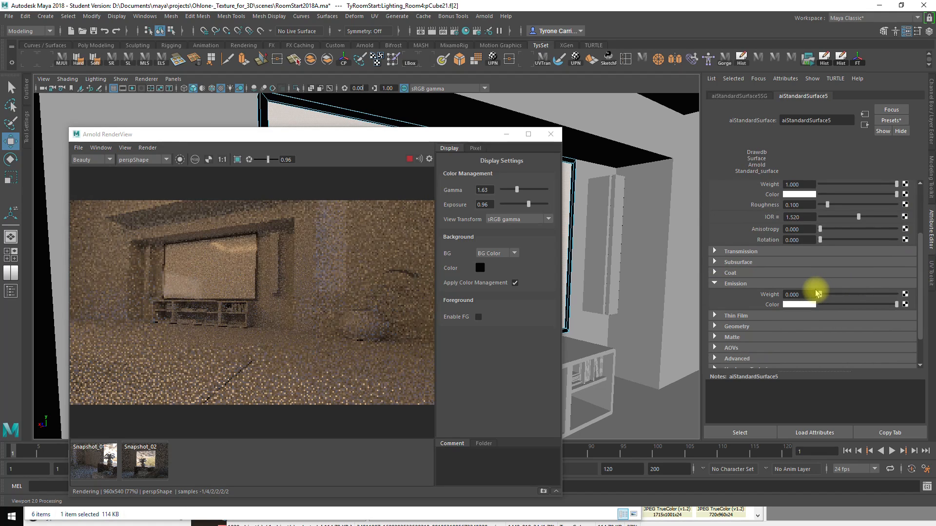
{"action": "left_click_drag", "start_coordinate": [814, 293], "coordinate": [915, 298]}
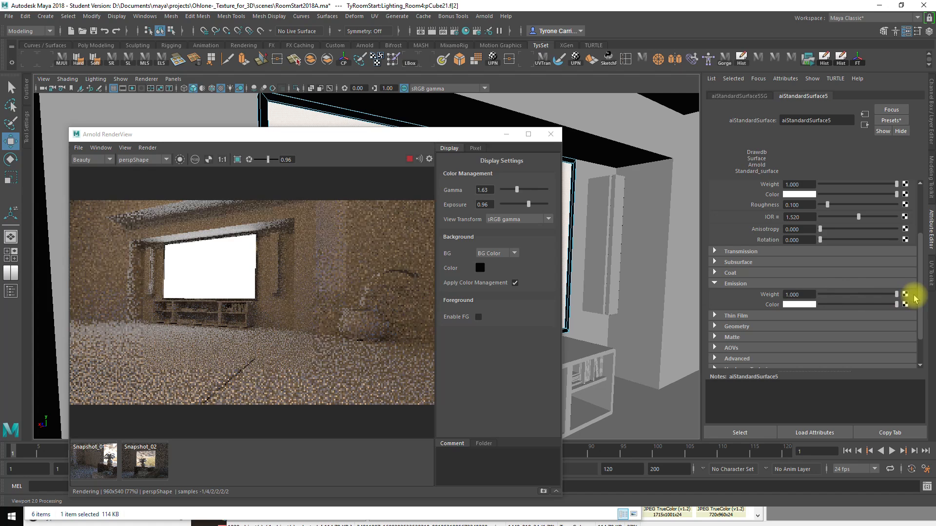
{"action": "left_click_drag", "start_coordinate": [897, 295], "coordinate": [875, 305]}
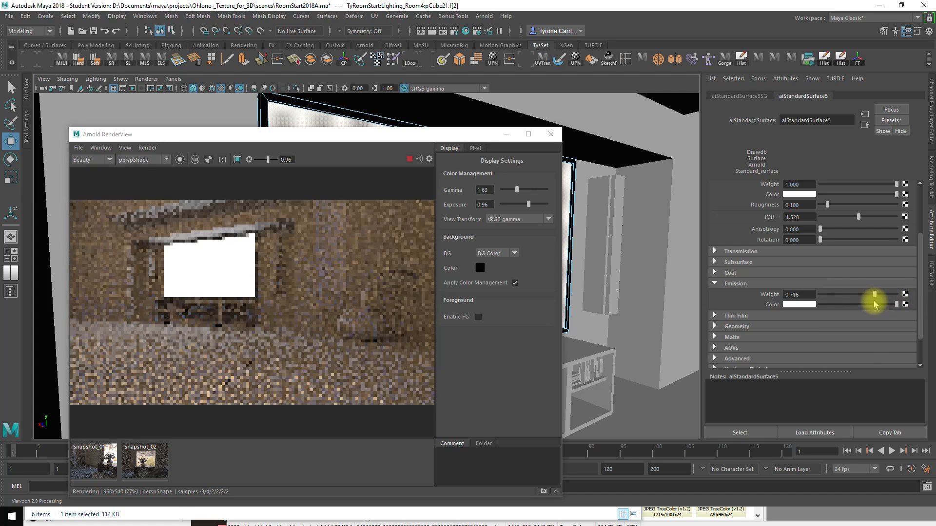
Map the emission color to a File texture using the starship JPG beginning with 34811907 from the sourceimages folder
{"action": "left_click", "coordinate": [905, 305]}
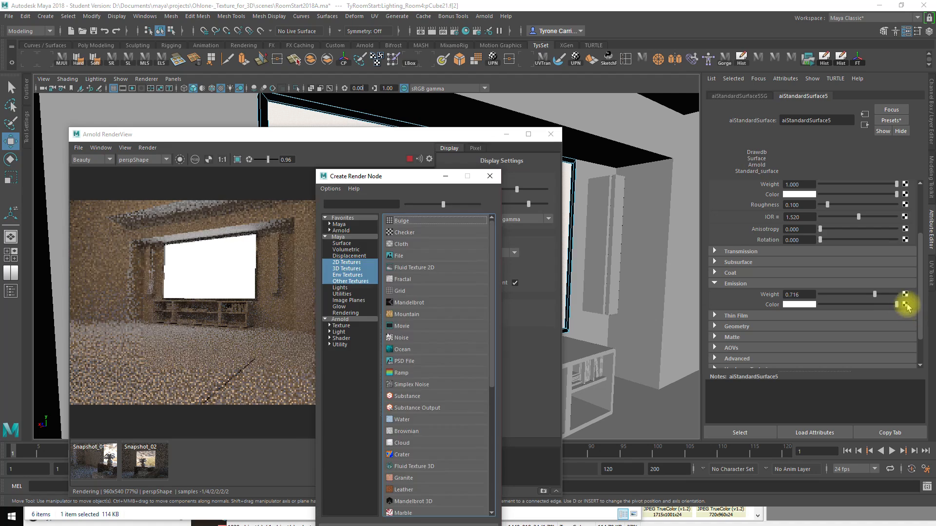
{"action": "left_click", "coordinate": [423, 254]}
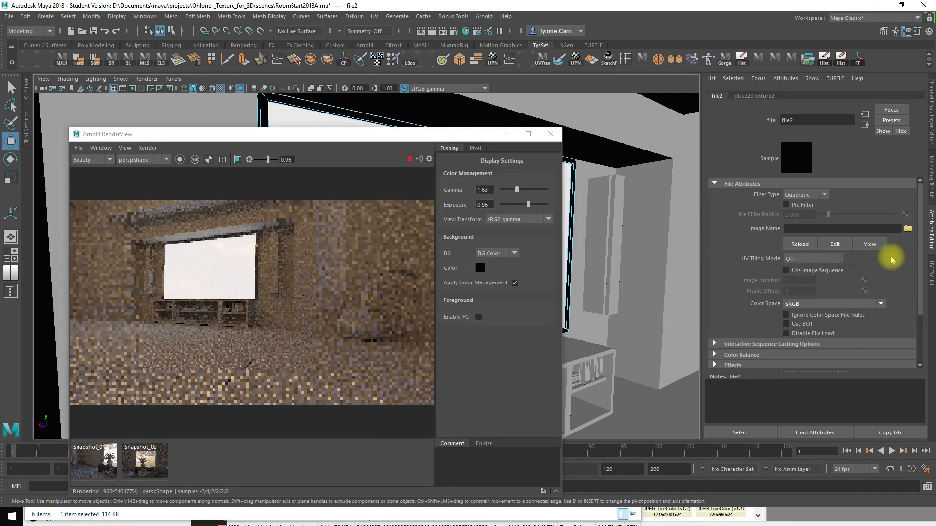
{"action": "left_click", "coordinate": [908, 229]}
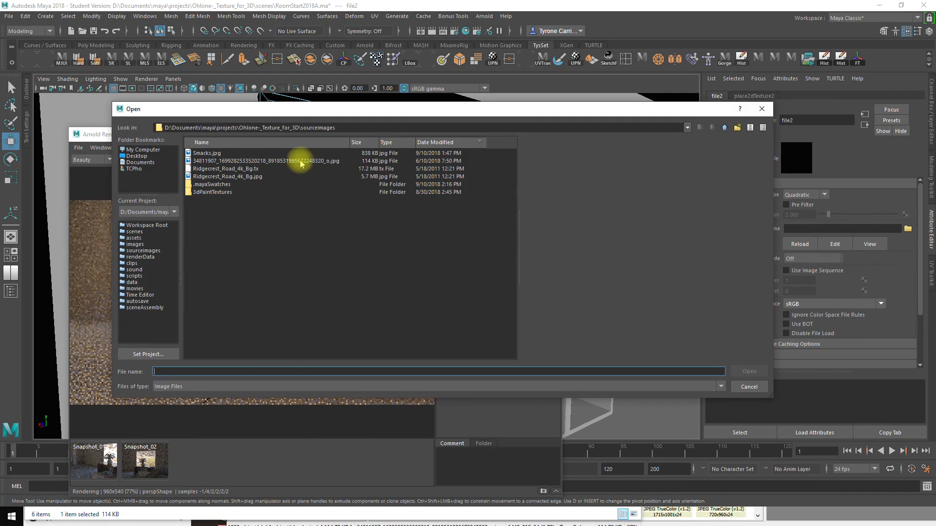
{"action": "left_click", "coordinate": [301, 161]}
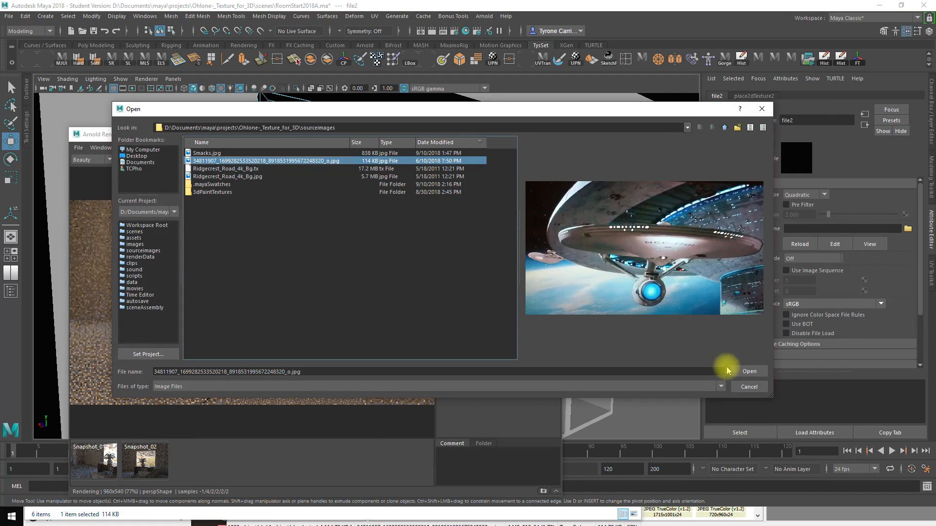
{"action": "left_click", "coordinate": [749, 371]}
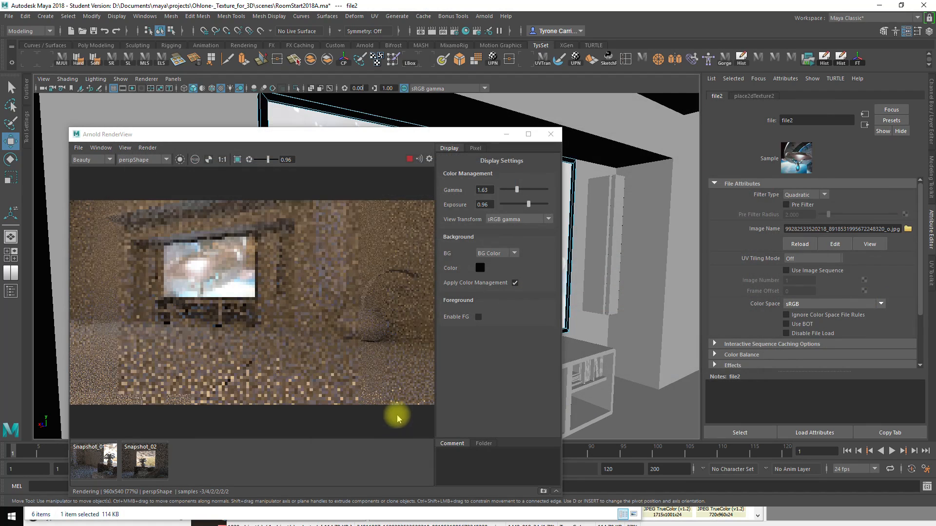
Show the screen face's UVs beside the perspective view and shift them slightly upward over the starship image
{"action": "left_click_drag", "start_coordinate": [338, 142], "coordinate": [313, 347]}
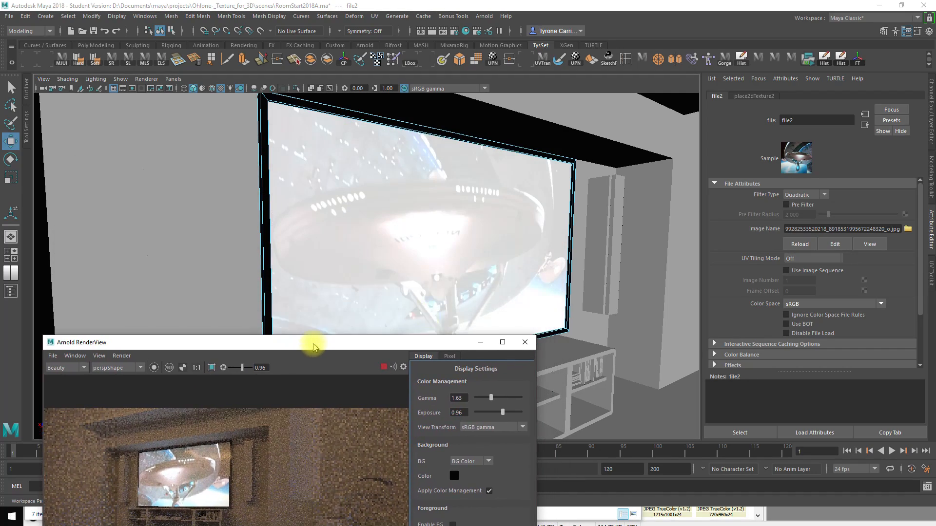
{"action": "left_click", "coordinate": [425, 218]}
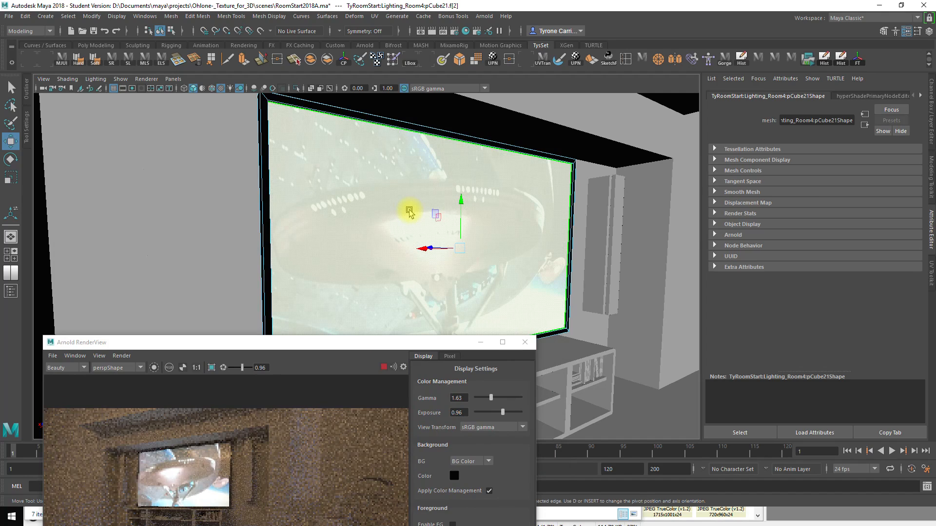
{"action": "left_click", "coordinate": [10, 274]}
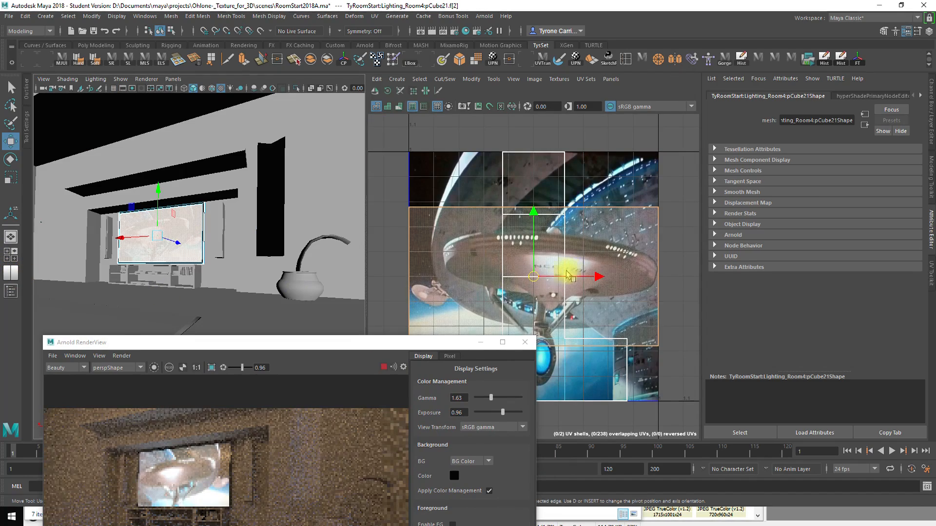
{"action": "left_click", "coordinate": [534, 218]}
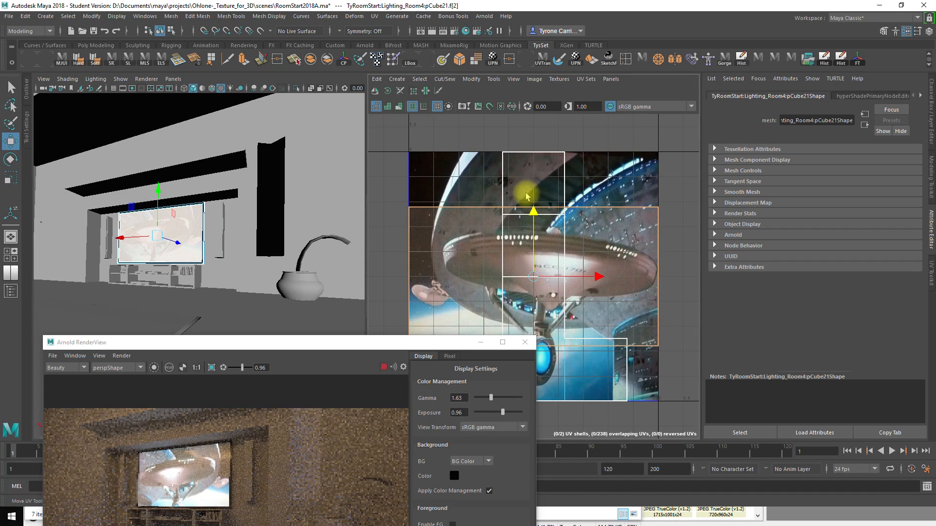
{"action": "left_click_drag", "start_coordinate": [533, 214], "coordinate": [540, 234]}
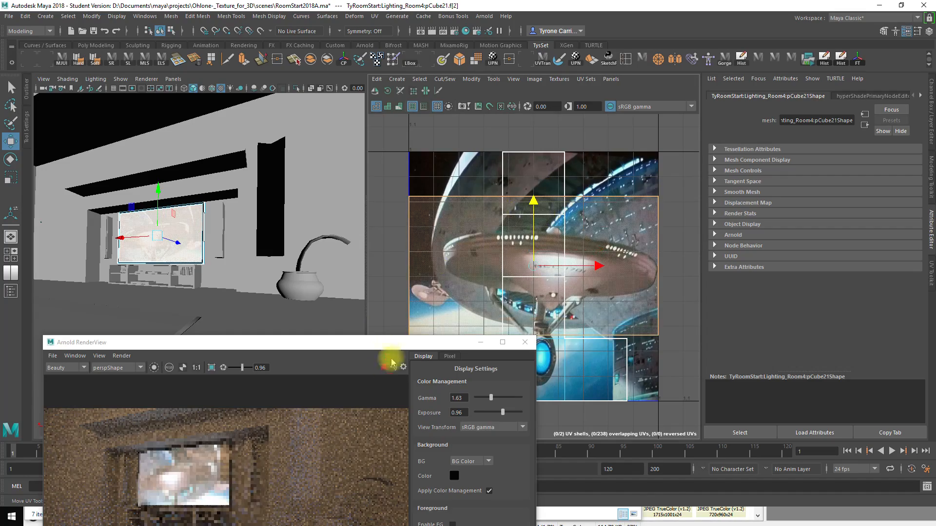
Stop the live render and flip the UVs of the TV screen face
{"action": "left_click", "coordinate": [384, 367]}
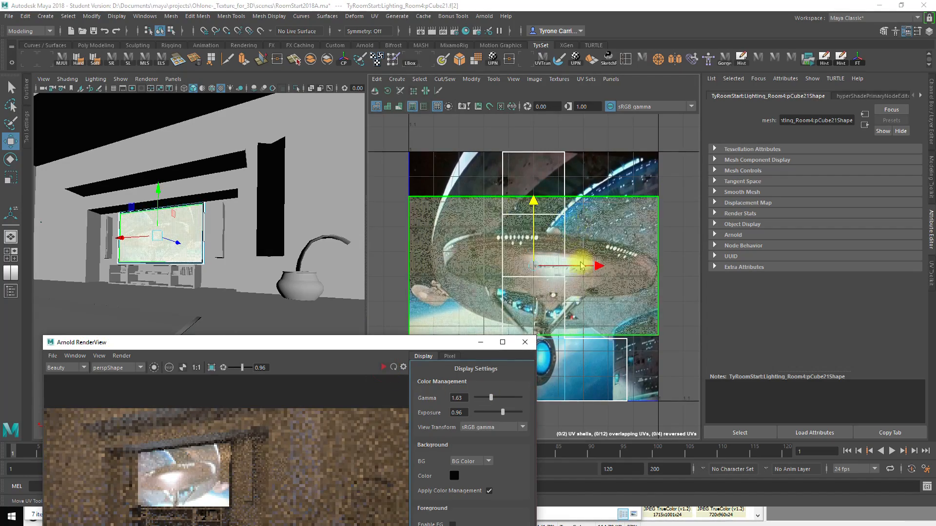
{"action": "right_click_drag", "start_coordinate": [656, 302], "coordinate": [555, 303], "text": "alt"}
{"action": "middle_click_drag", "start_coordinate": [555, 303], "coordinate": [533, 248], "text": "alt"}
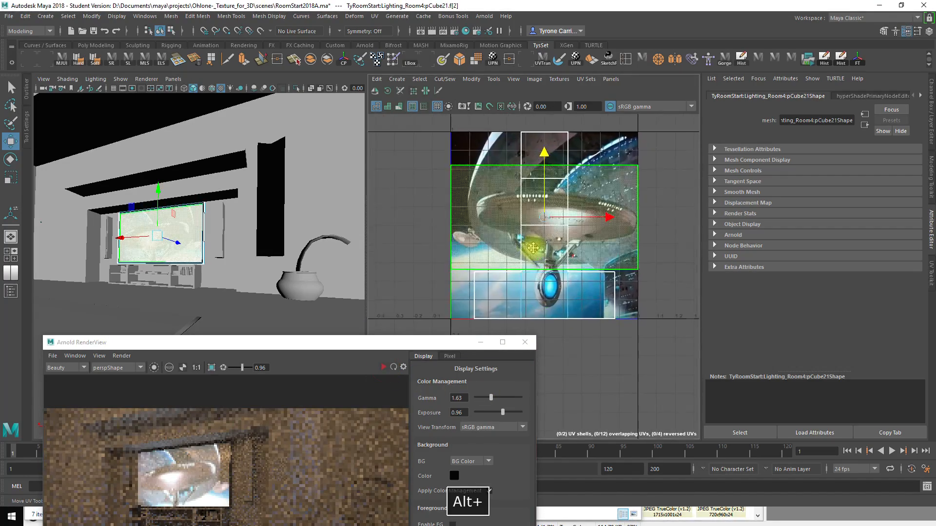
{"action": "left_click", "coordinate": [604, 205]}
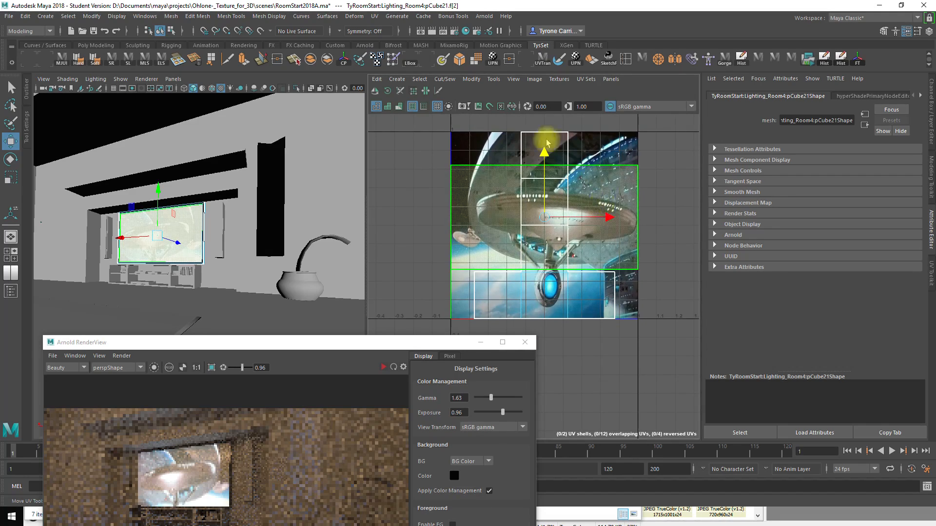
{"action": "left_click", "coordinate": [376, 92]}
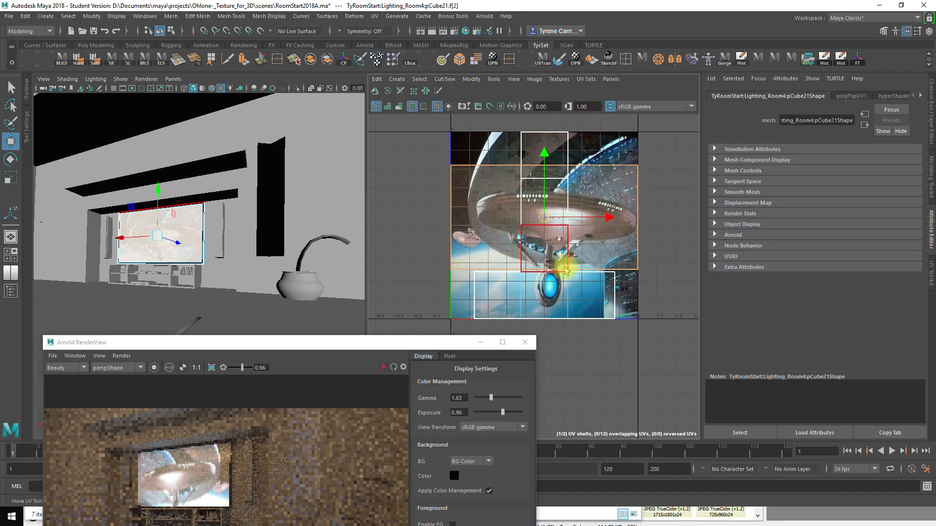
Stretch the screen face's UVs vertically and nudge them so they cover the whole starship image
{"action": "left_click_drag", "start_coordinate": [544, 154], "coordinate": [540, 119]}
{"action": "key", "text": "r"}
{"action": "key", "text": "w"}
{"action": "left_click_drag", "start_coordinate": [543, 167], "coordinate": [546, 165]}
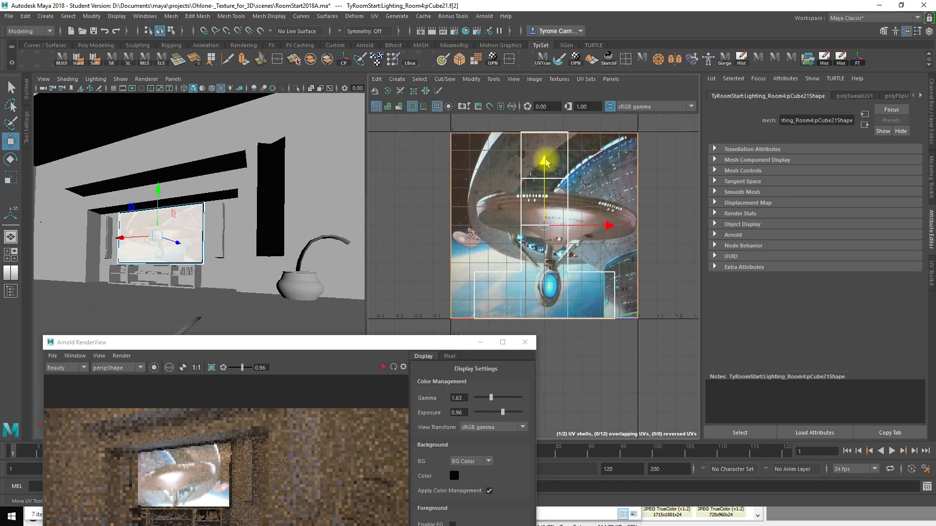
{"action": "left_click_drag", "start_coordinate": [546, 163], "coordinate": [545, 164]}
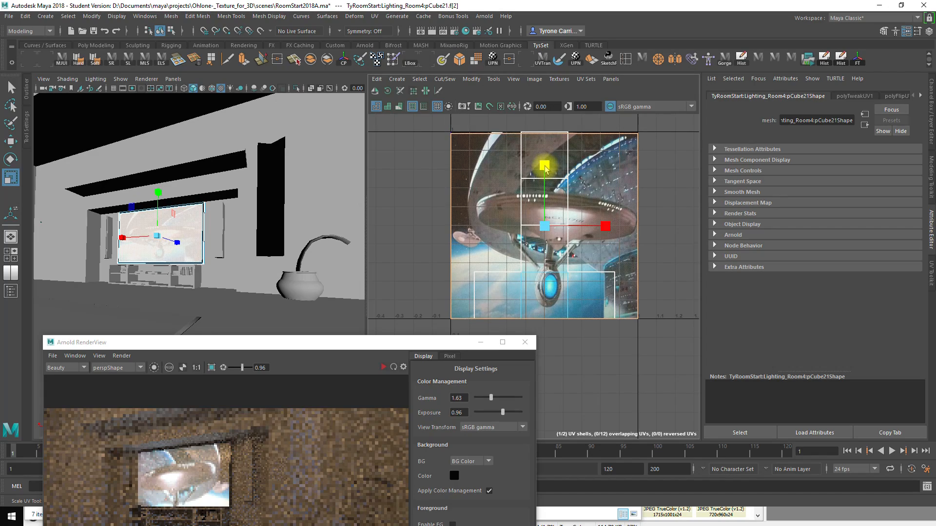
Frame the TV up close in the perspective view and restart the live Arnold render to inspect the screen picture
{"action": "left_click_drag", "start_coordinate": [157, 251], "coordinate": [326, 177], "text": "alt"}
{"action": "key", "text": "f"}
{"action": "right_click_drag", "start_coordinate": [327, 178], "coordinate": [350, 163]}
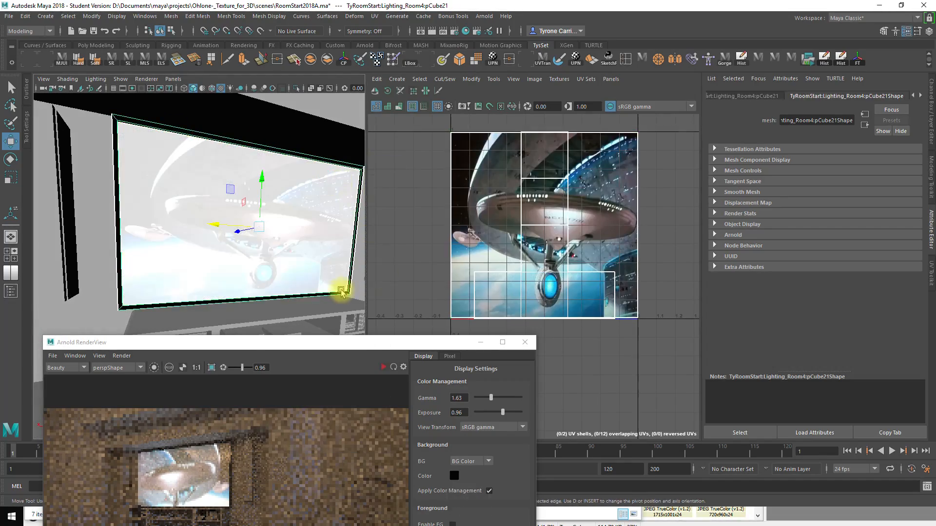
{"action": "left_click_drag", "start_coordinate": [350, 343], "coordinate": [400, 113]}
{"action": "left_click", "coordinate": [434, 136]}
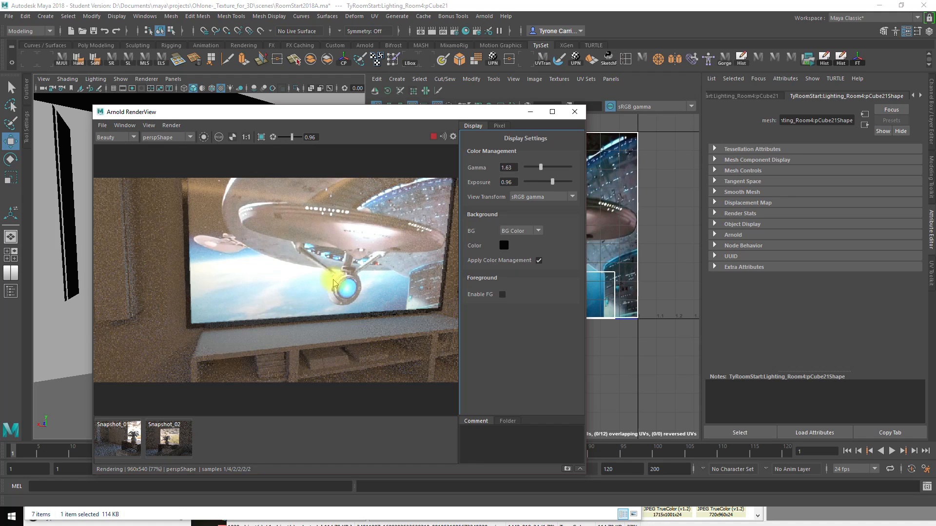
{"action": "left_click", "coordinate": [293, 237]}
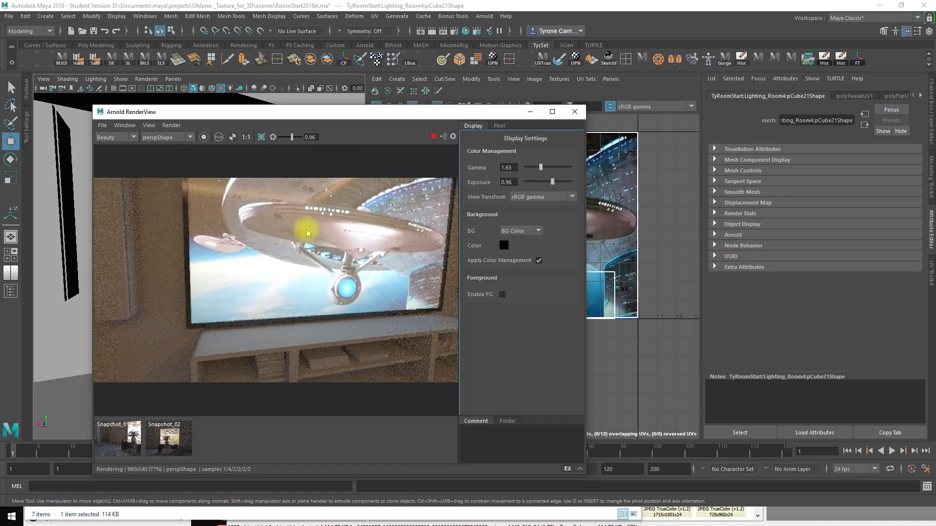
Set the specular roughness of the screen material aiStandardSurface5 to 0.535
{"action": "left_click", "coordinate": [922, 97]}
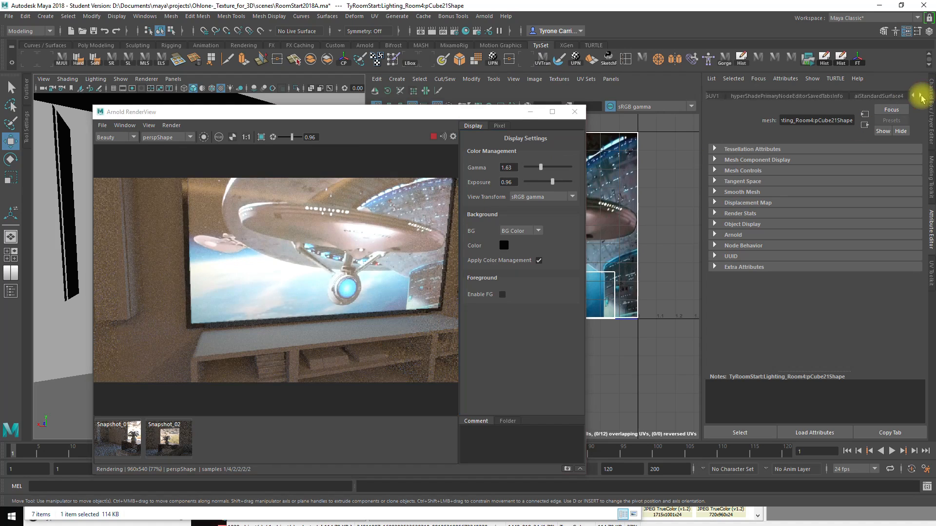
{"action": "left_click", "coordinate": [881, 97]}
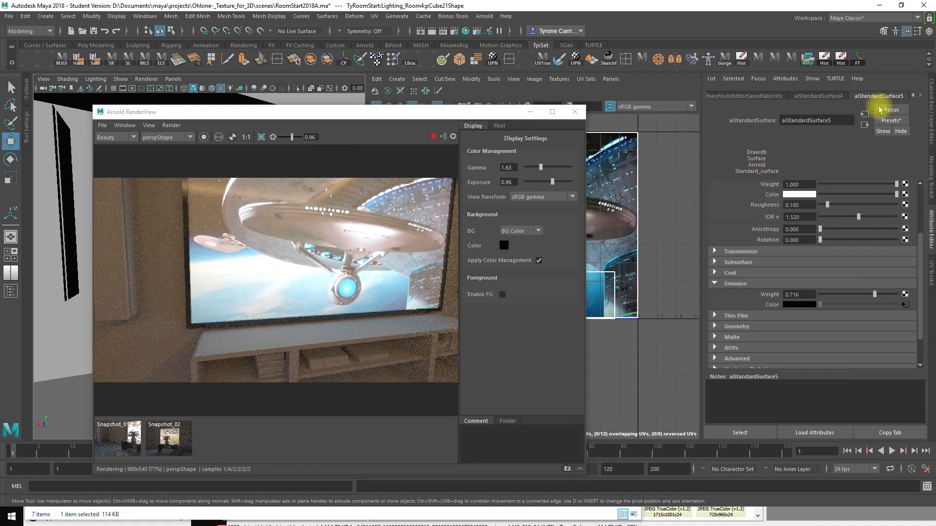
{"action": "left_click_drag", "start_coordinate": [921, 252], "coordinate": [916, 219]}
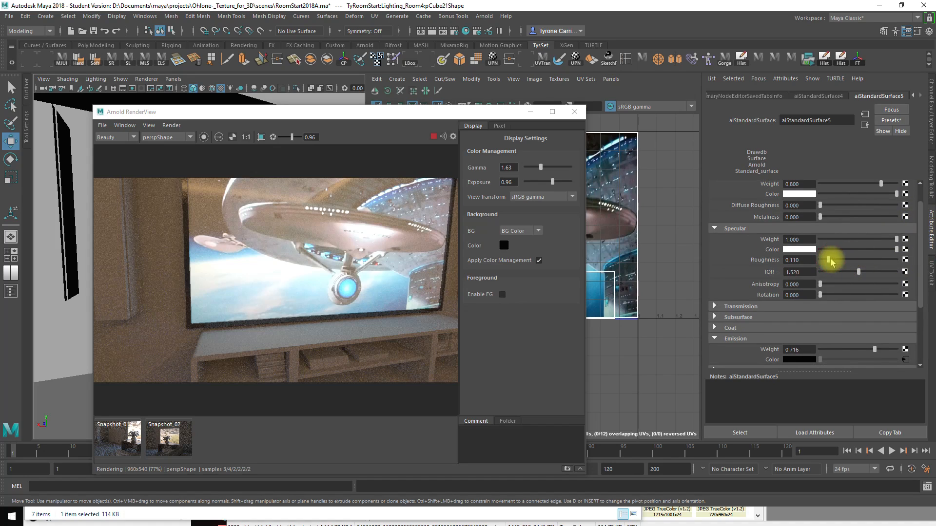
{"action": "left_click_drag", "start_coordinate": [829, 262], "coordinate": [856, 264]}
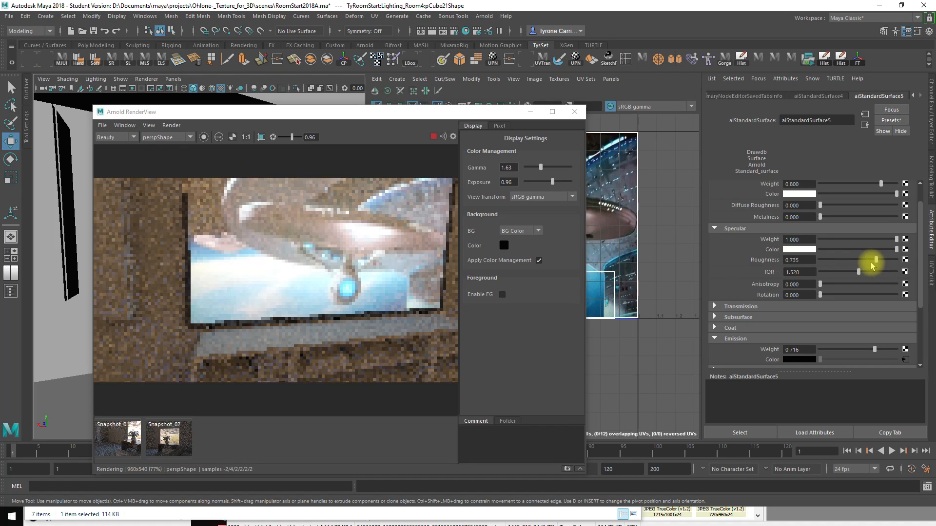
{"action": "left_click_drag", "start_coordinate": [861, 264], "coordinate": [858, 264]}
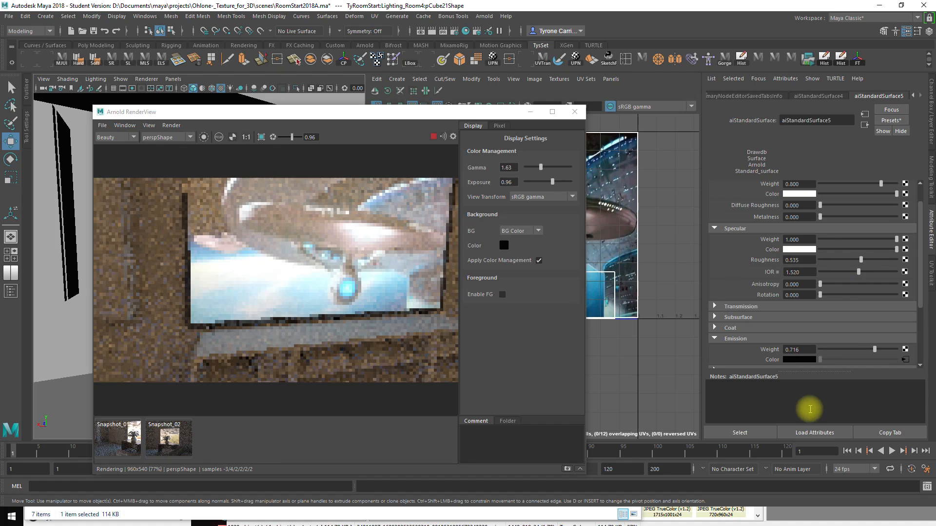
Lower the base weight of the TV screen's material to 0.045
{"action": "left_click_drag", "start_coordinate": [879, 185], "coordinate": [825, 189]}
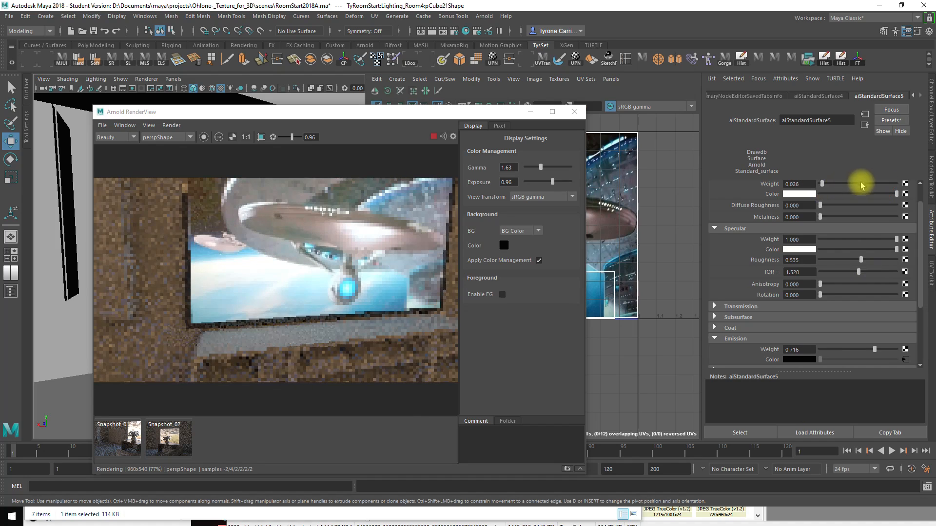
{"action": "left_click", "coordinate": [888, 184]}
{"action": "scroll", "coordinate": [921, 203], "scroll_direction": "up", "scroll_amount": 2}
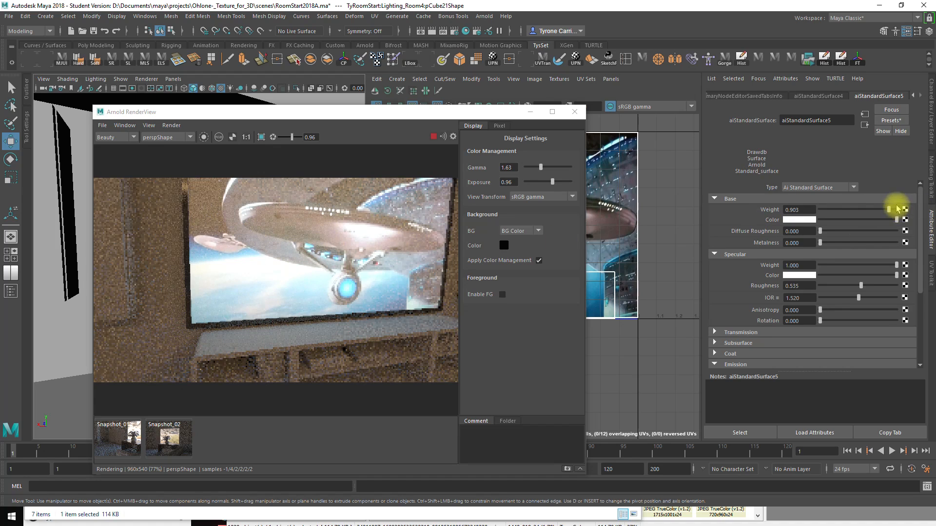
{"action": "left_click_drag", "start_coordinate": [889, 211], "coordinate": [823, 219]}
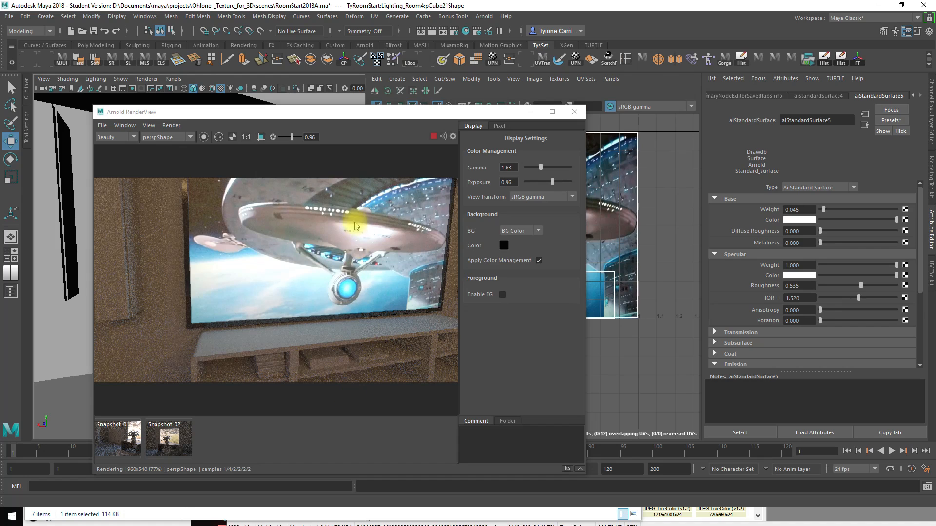
Pull the perspective view back from the TV to examine the glowing screen within the whole room
{"action": "left_click_drag", "start_coordinate": [482, 113], "coordinate": [816, 92]}
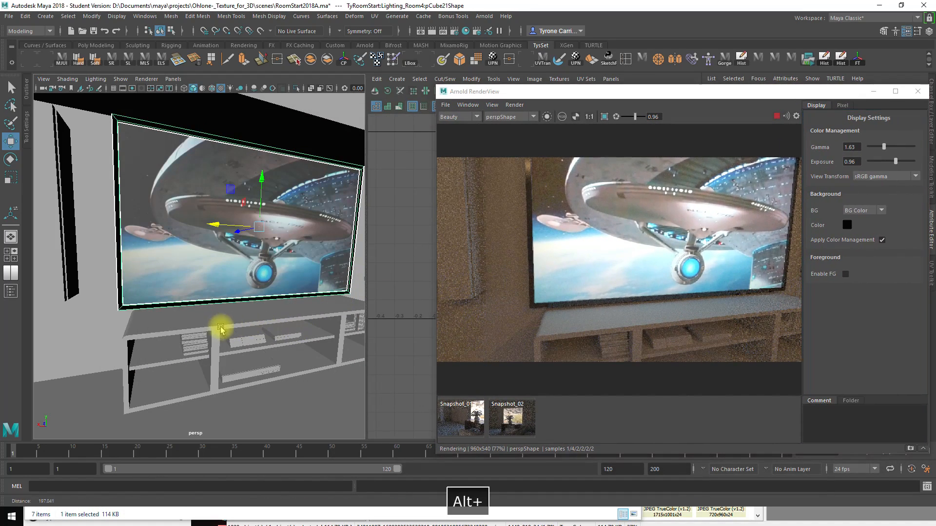
{"action": "left_click_drag", "start_coordinate": [226, 326], "coordinate": [163, 334], "text": "alt"}
{"action": "right_click_drag", "start_coordinate": [163, 332], "coordinate": [82, 347], "text": "alt"}
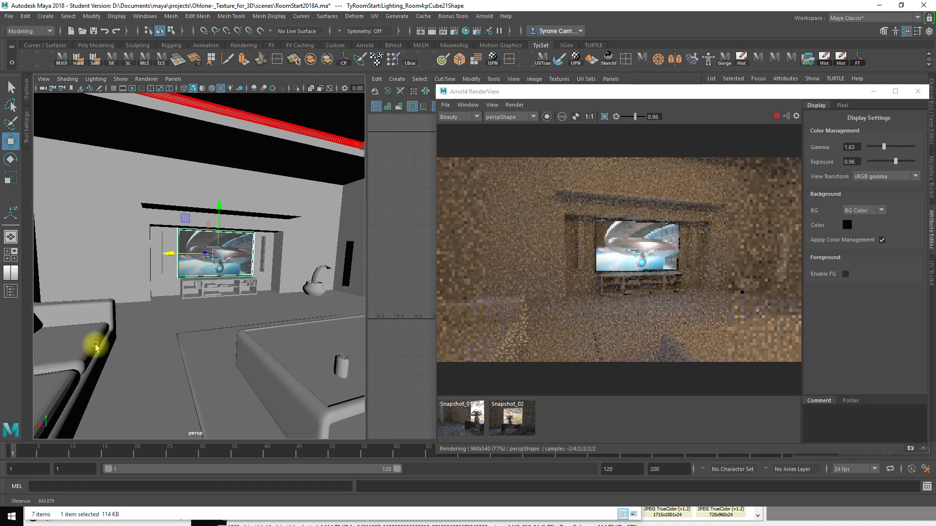
{"action": "left_click_drag", "start_coordinate": [96, 346], "coordinate": [109, 343], "text": "alt"}
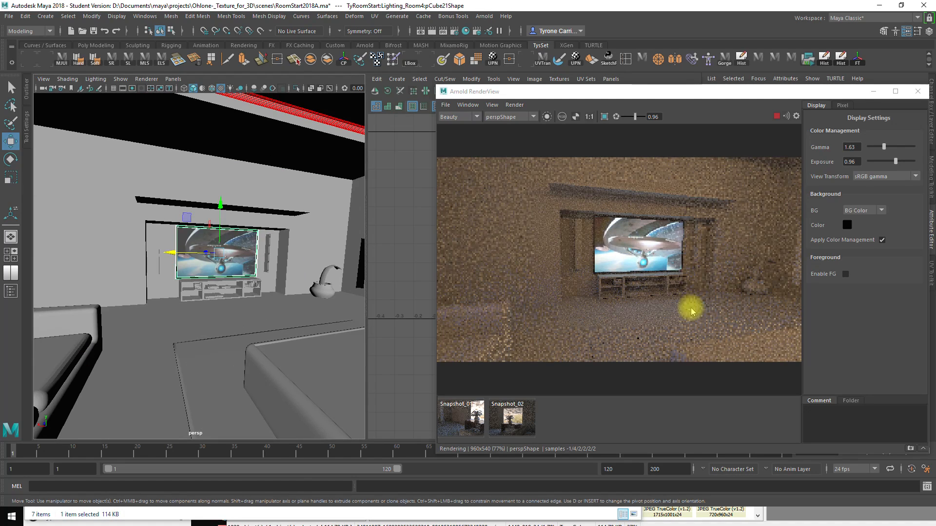
Raise the emission weight of the TV screen's material to 1.000
{"action": "left_click_drag", "start_coordinate": [698, 92], "coordinate": [483, 100]}
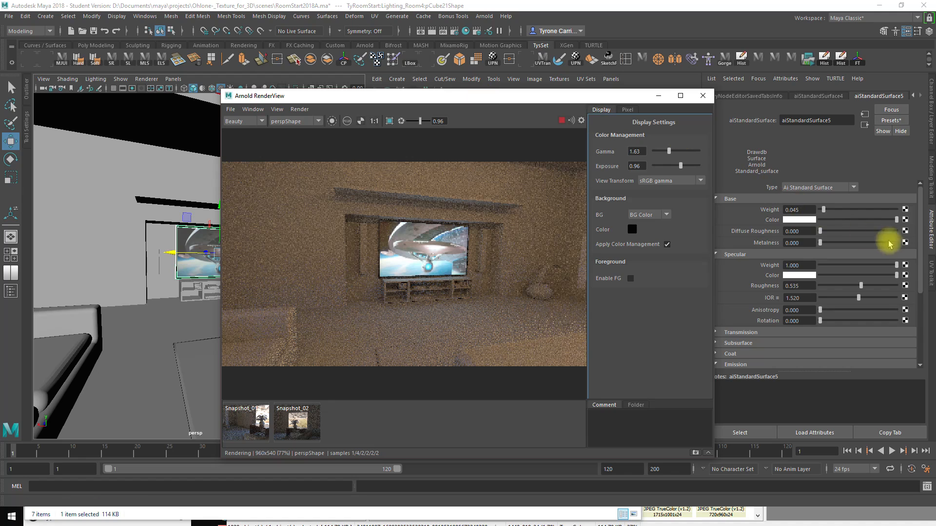
{"action": "left_click", "coordinate": [924, 245]}
{"action": "left_click_drag", "start_coordinate": [919, 276], "coordinate": [884, 298]}
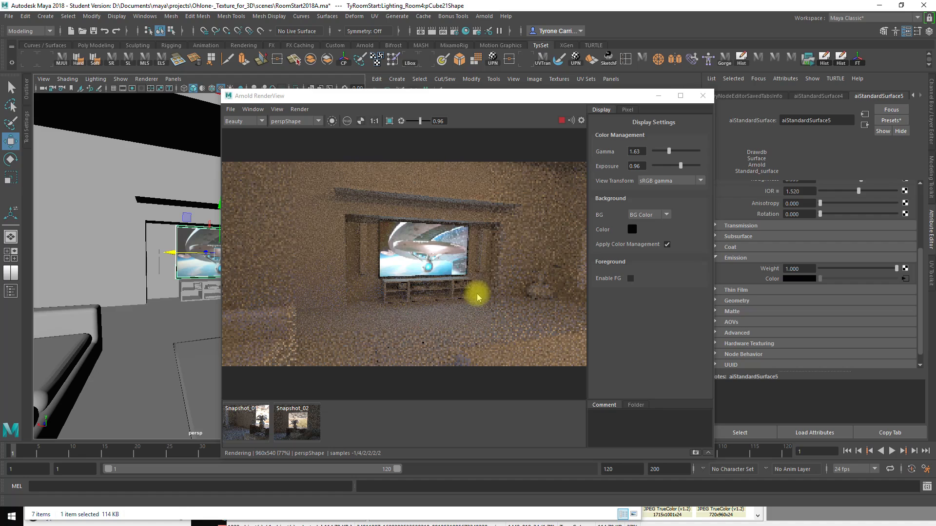
Test an emission weight of 5 on the TV screen's material and restore it to 1
{"action": "double_click", "coordinate": [799, 269]}
{"action": "type", "text": "5"}
{"action": "key", "text": "Return"}
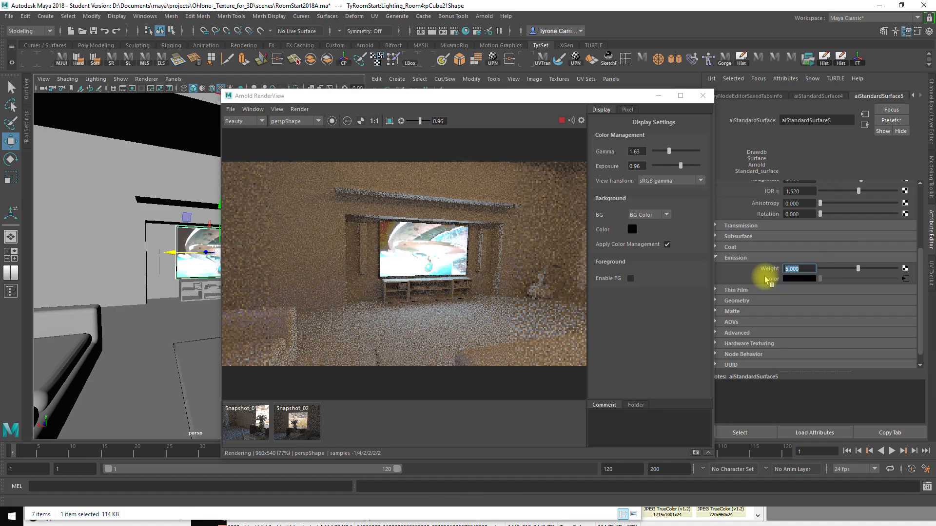
{"action": "type", "text": "1"}
{"action": "key", "text": "Return"}
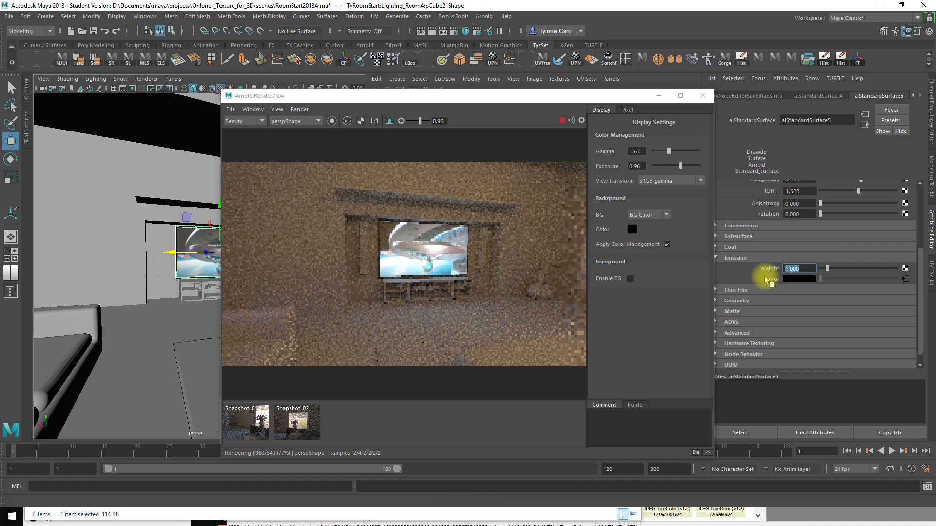
Stop the live render and create an Arnold area light
{"action": "left_click_drag", "start_coordinate": [449, 97], "coordinate": [705, 96]}
{"action": "left_click", "coordinate": [812, 119]}
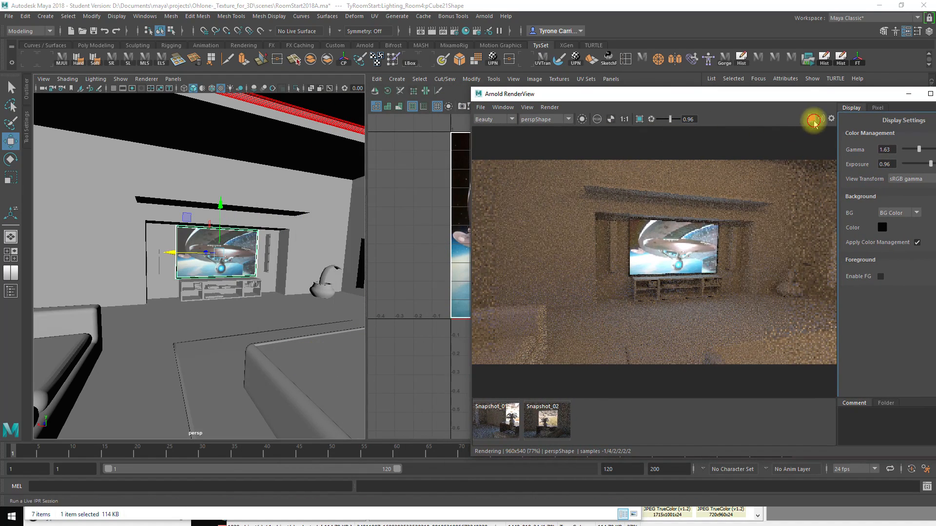
{"action": "left_click_drag", "start_coordinate": [221, 317], "coordinate": [255, 279], "text": "alt"}
{"action": "left_click", "coordinate": [484, 16]}
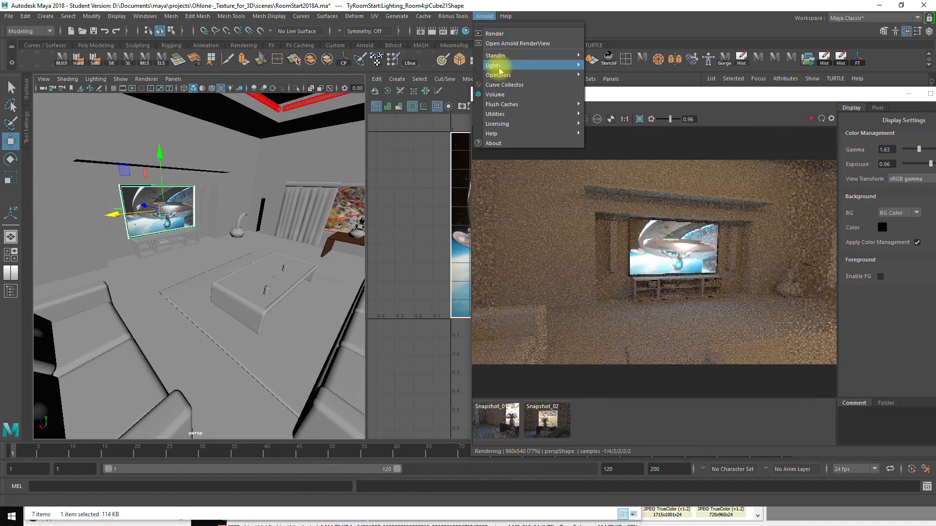
{"action": "mouse_move", "coordinate": [510, 57]}
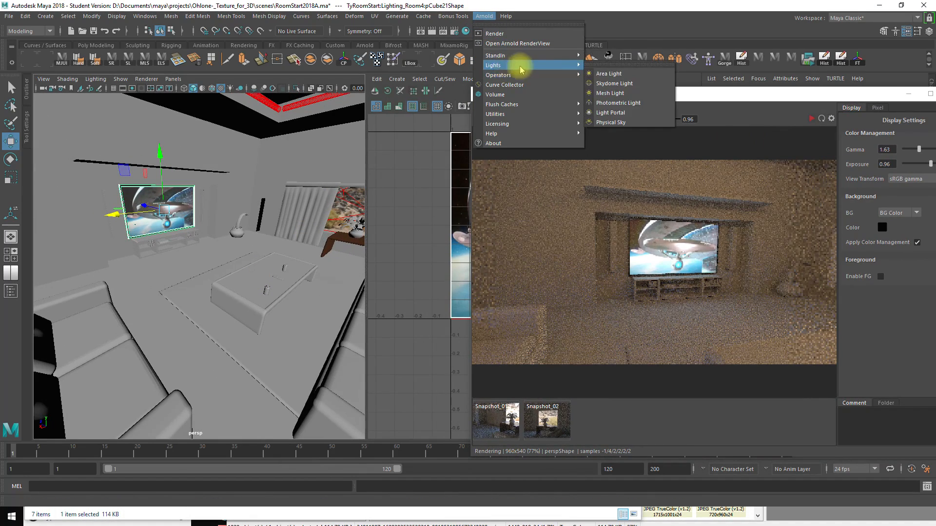
{"action": "left_click", "coordinate": [607, 74]}
Enlarge the new area light and move it across the room to just in front of the wall TV
{"action": "left_click_drag", "start_coordinate": [271, 292], "coordinate": [312, 205]}
{"action": "left_click_drag", "start_coordinate": [271, 246], "coordinate": [230, 294]}
{"action": "key", "text": "r"}
{"action": "key", "text": "w"}
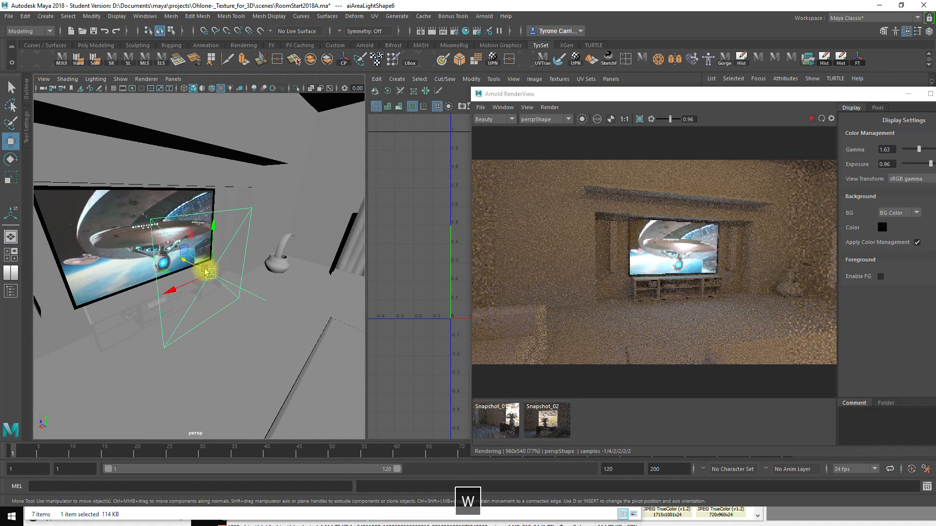
{"action": "left_click_drag", "start_coordinate": [186, 266], "coordinate": [141, 258]}
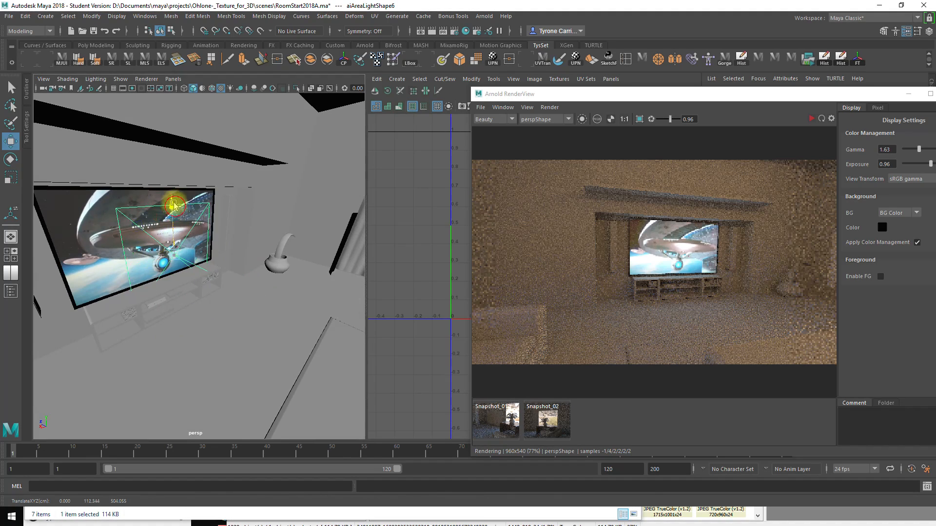
Scale and reposition the area light so its rectangle fits just inside the wall TV's screen
{"action": "key", "text": "r"}
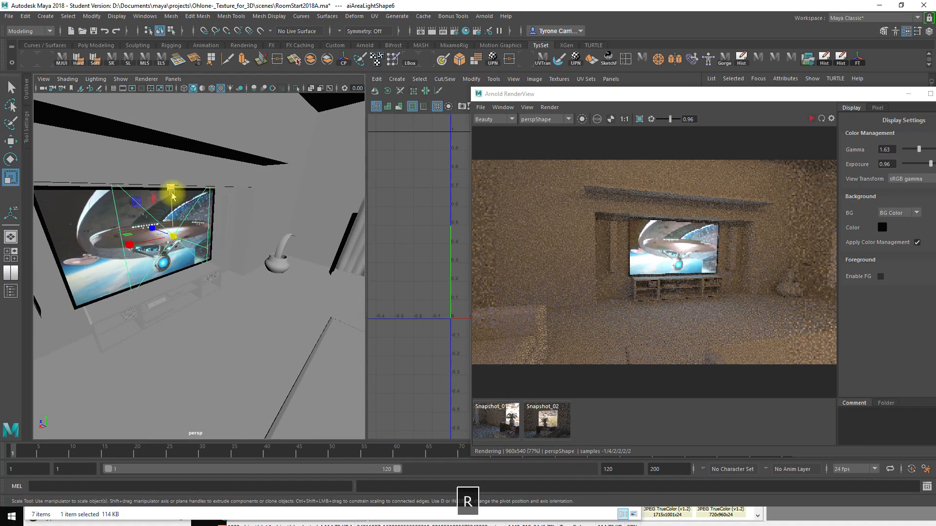
{"action": "key", "text": "w"}
{"action": "left_click_drag", "start_coordinate": [136, 244], "coordinate": [128, 244]}
{"action": "key", "text": "r"}
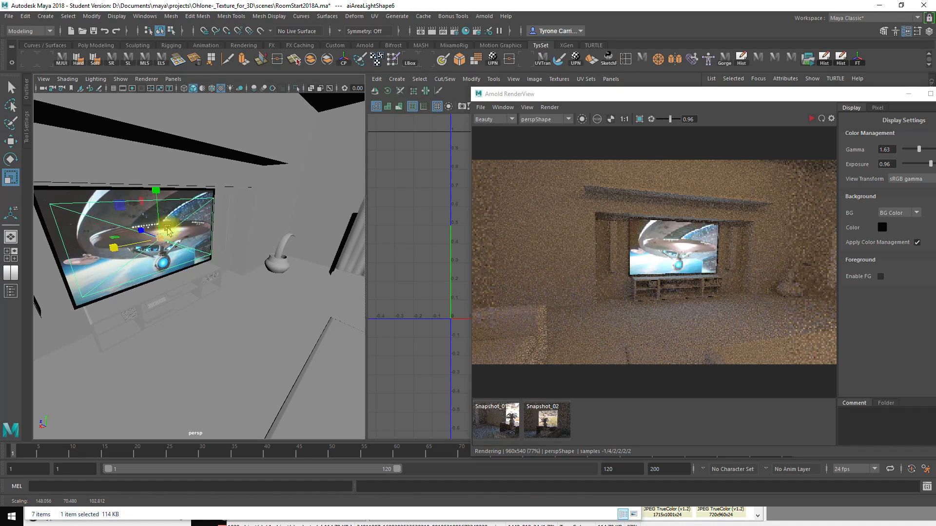
{"action": "key", "text": "w"}
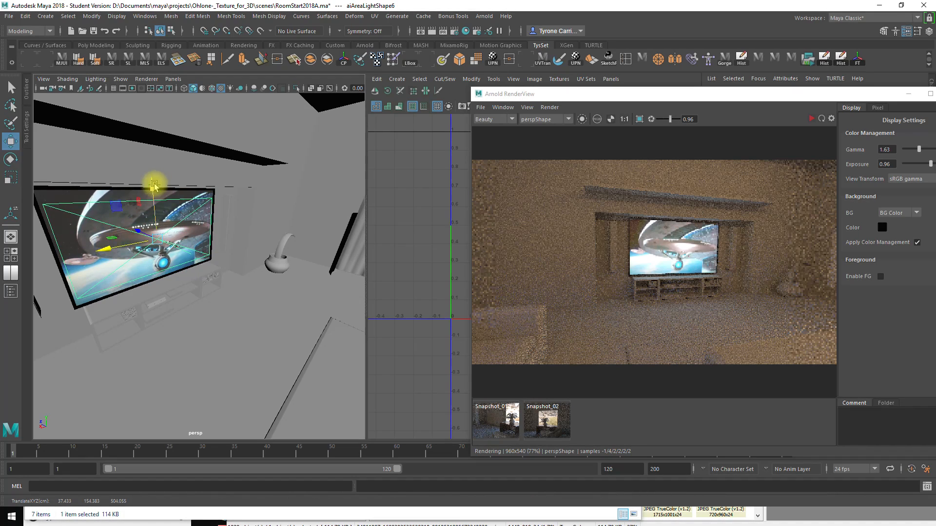
{"action": "key", "text": "r"}
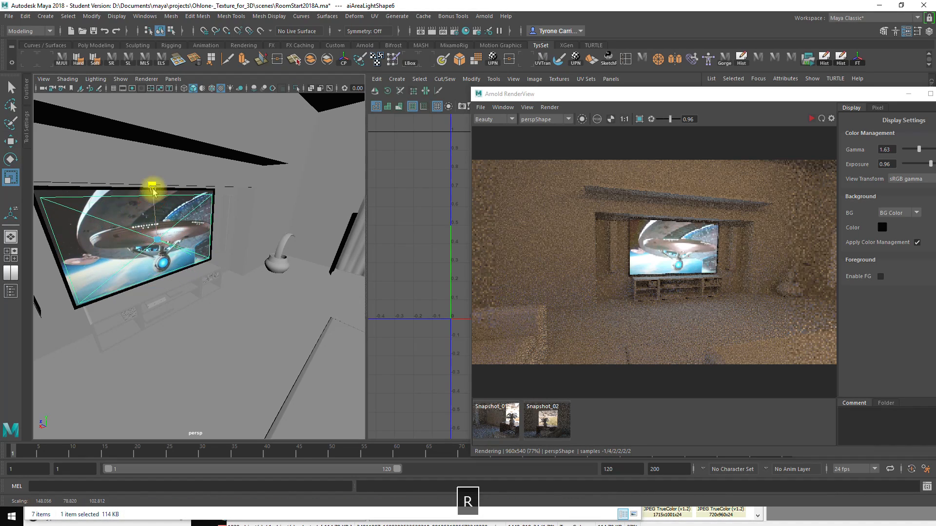
{"action": "key", "text": "w"}
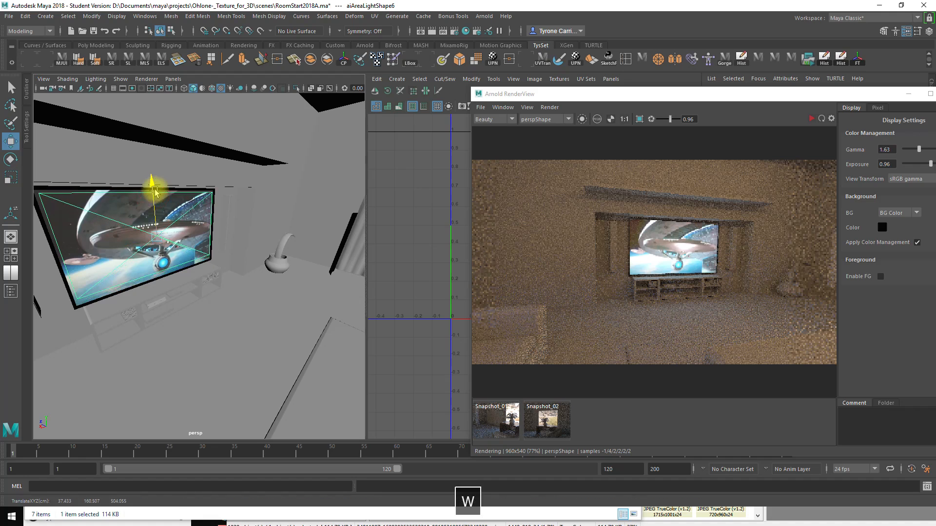
{"action": "key", "text": "r"}
{"action": "left_click_drag", "start_coordinate": [155, 239], "coordinate": [150, 243]}
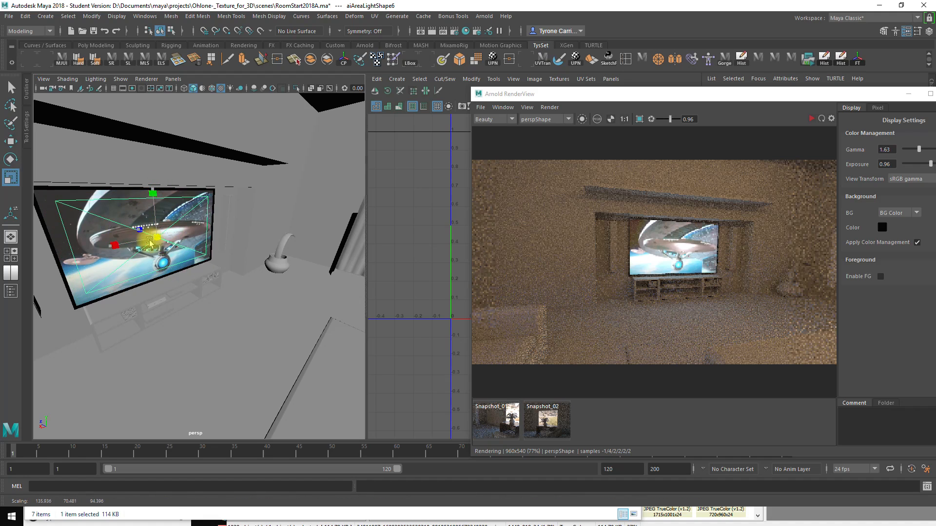
Move the render window clear of the area light's attributes and restart the live render with the TV in view
{"action": "left_click_drag", "start_coordinate": [220, 325], "coordinate": [189, 348], "text": "alt"}
{"action": "middle_click_drag", "start_coordinate": [188, 348], "coordinate": [220, 351], "text": "alt"}
{"action": "left_click_drag", "start_coordinate": [682, 99], "coordinate": [468, 92]}
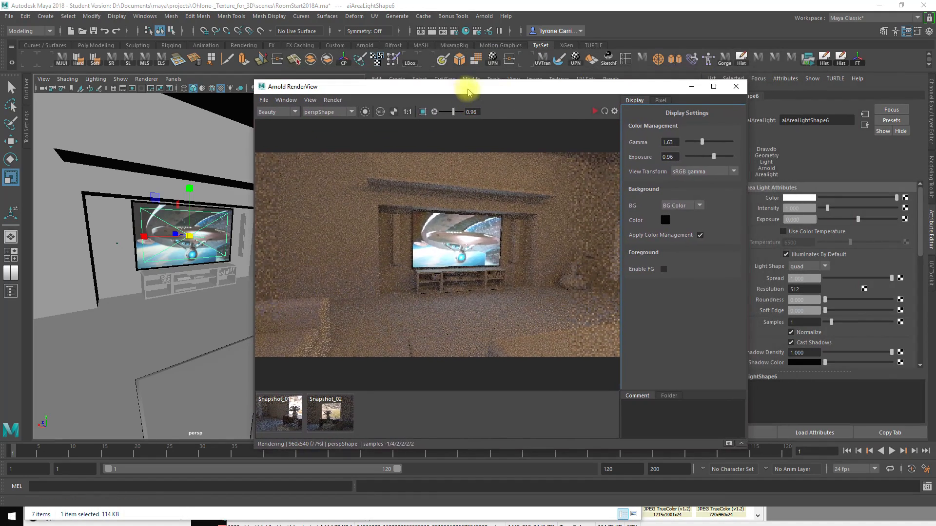
{"action": "left_click", "coordinate": [592, 111]}
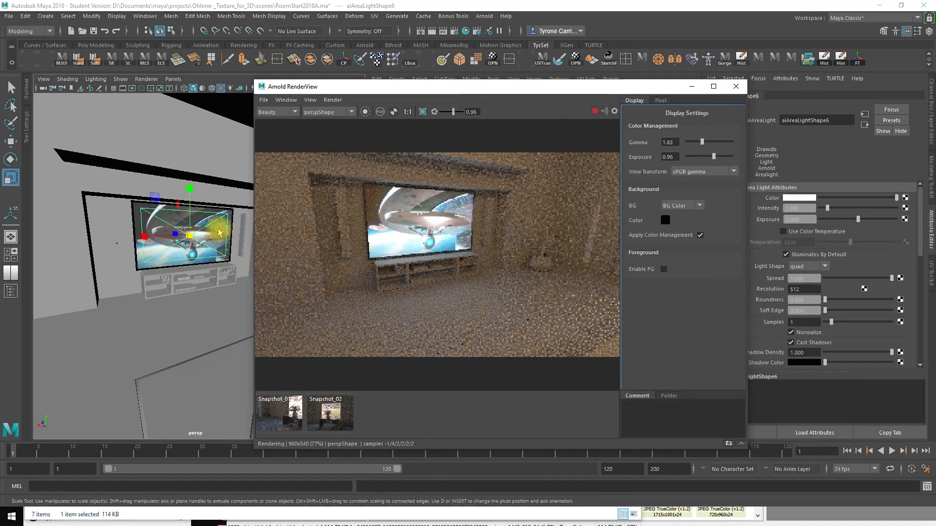
Raise the TV area light's exposure in stages through 5, 6, 7, 8, 9 and 10 to 12
{"action": "left_click", "coordinate": [804, 219]}
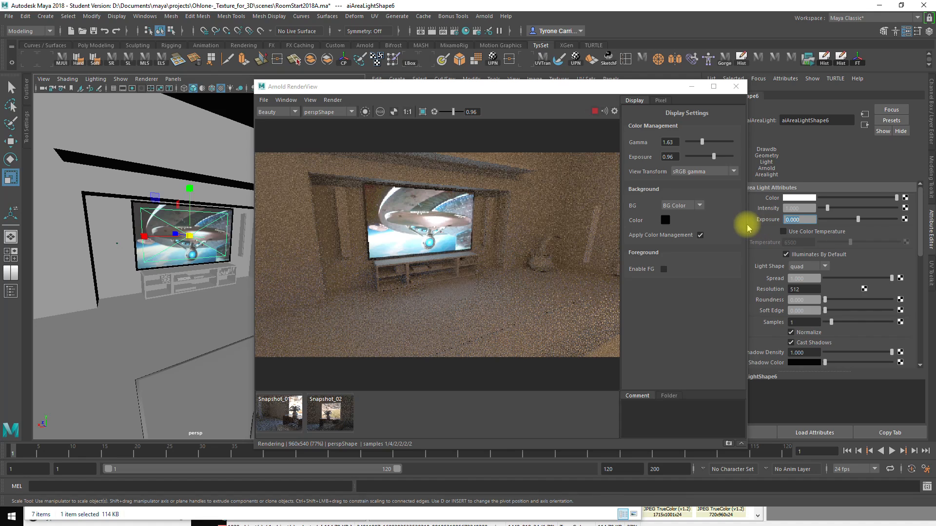
{"action": "type", "text": "5"}
{"action": "key", "text": "Return"}
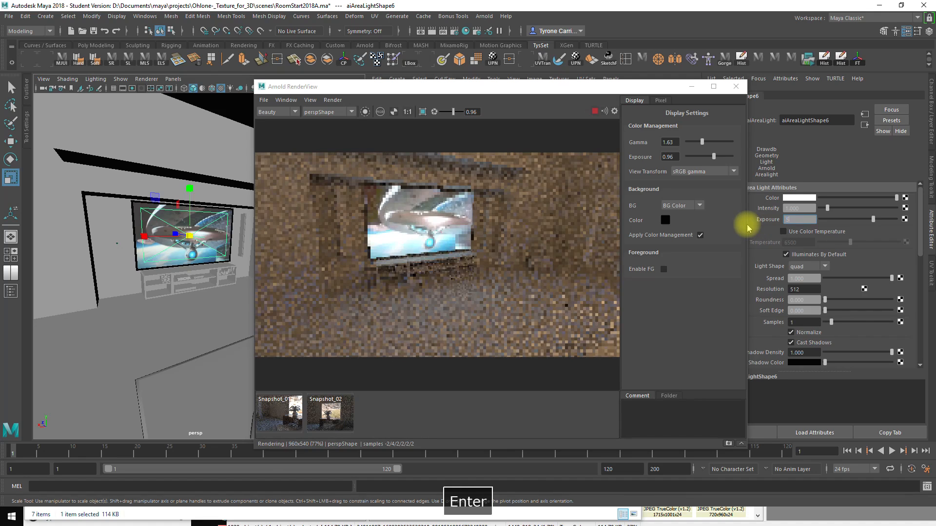
{"action": "type", "text": "6"}
{"action": "key", "text": "Return"}
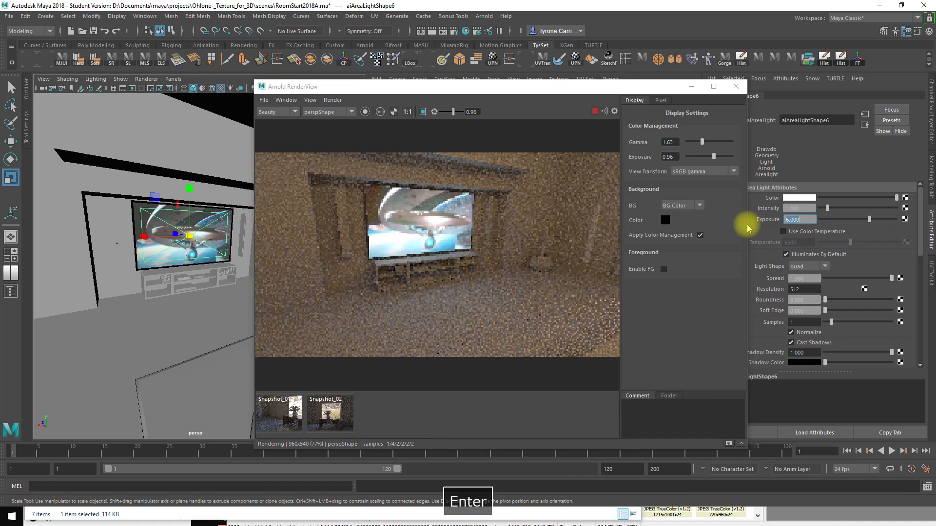
{"action": "type", "text": "7"}
{"action": "key", "text": "Return"}
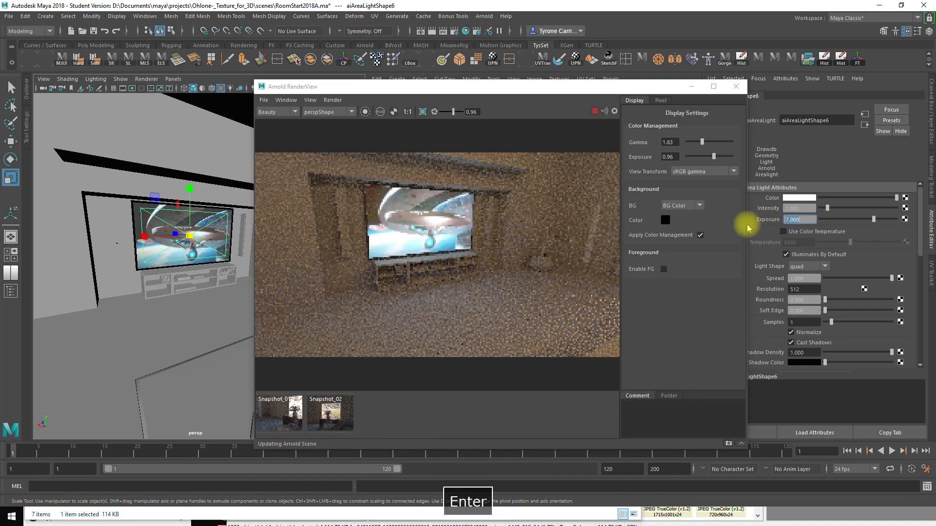
{"action": "type", "text": "8"}
{"action": "key", "text": "Return"}
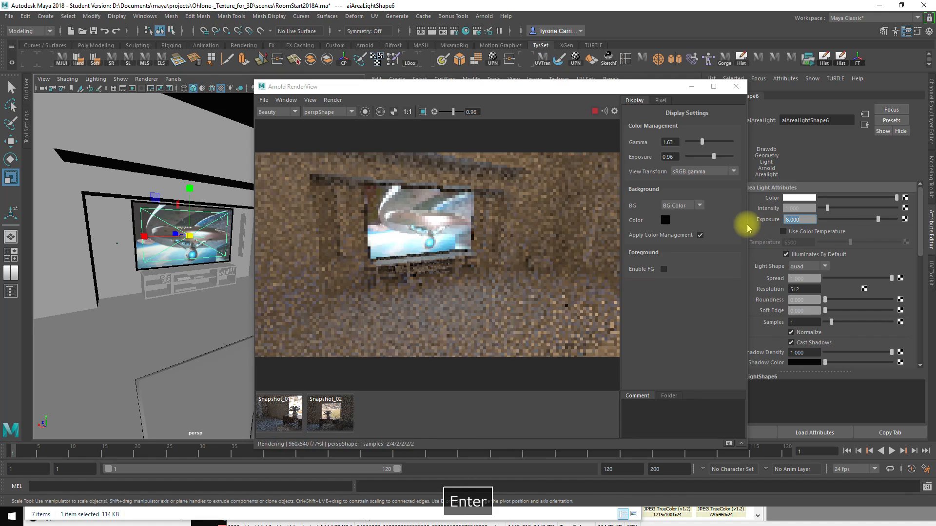
{"action": "type", "text": "9"}
{"action": "key", "text": "Return"}
{"action": "type", "text": "10"}
{"action": "key", "text": "Return"}
{"action": "type", "text": "12"}
{"action": "key", "text": "Return"}
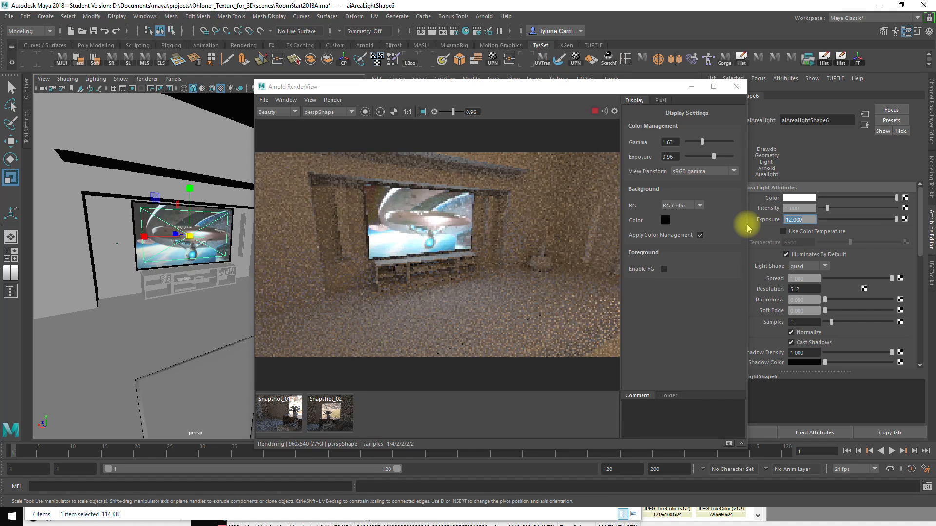
Test an exposure of 15 on the TV area light and set it back to 12
{"action": "type", "text": "15"}
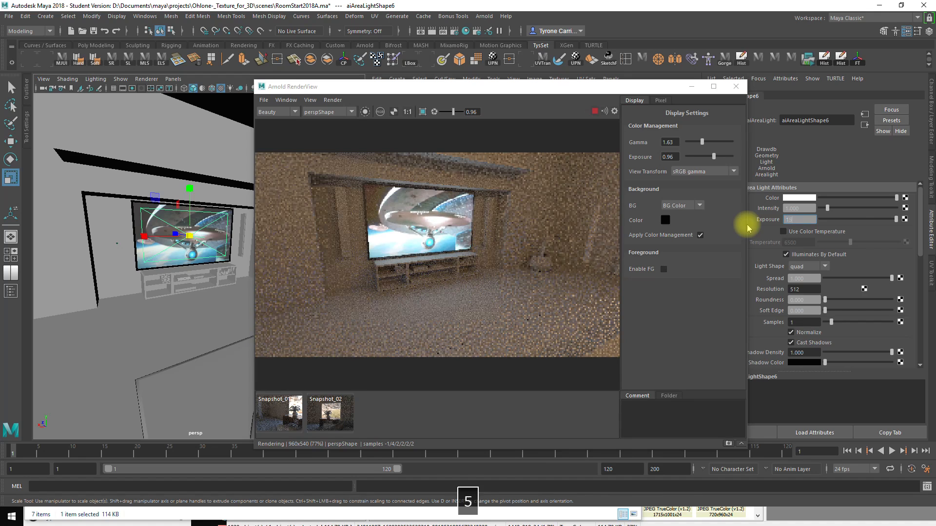
{"action": "key", "text": "Return"}
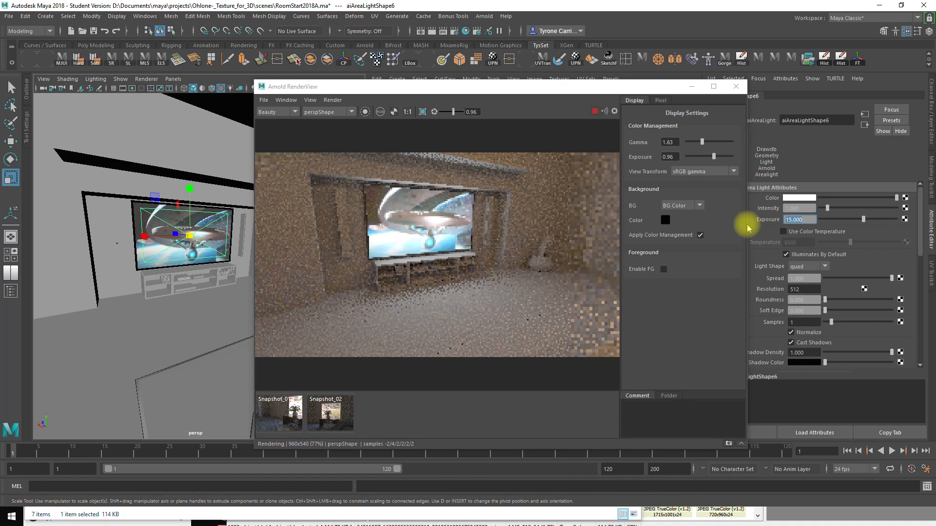
{"action": "type", "text": "12"}
{"action": "key", "text": "Return"}
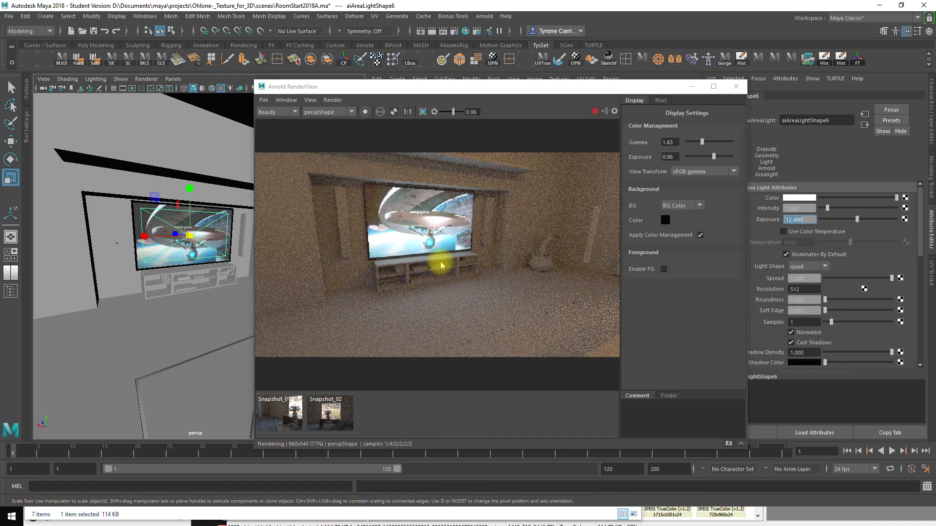
Assign a new aiStandardSurface material to the media console below the TV
{"action": "left_click", "coordinate": [184, 274]}
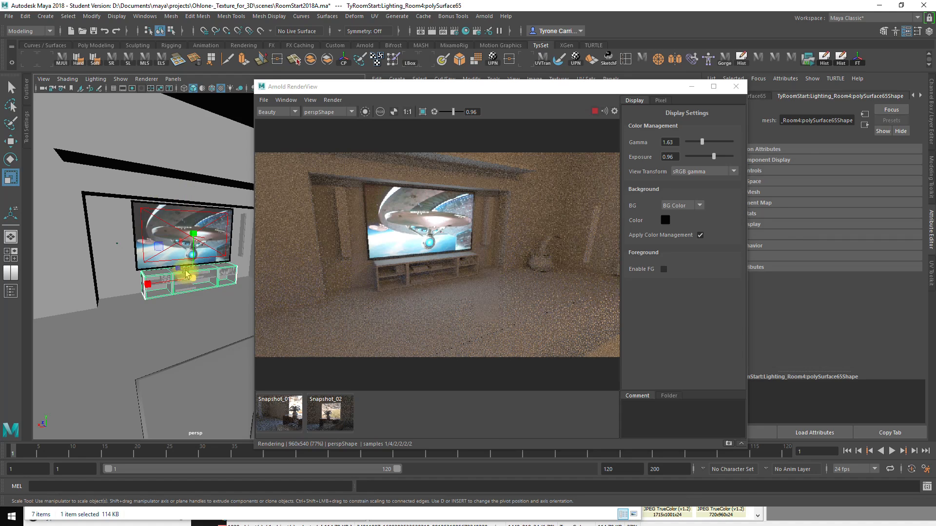
{"action": "right_click", "coordinate": [221, 269]}
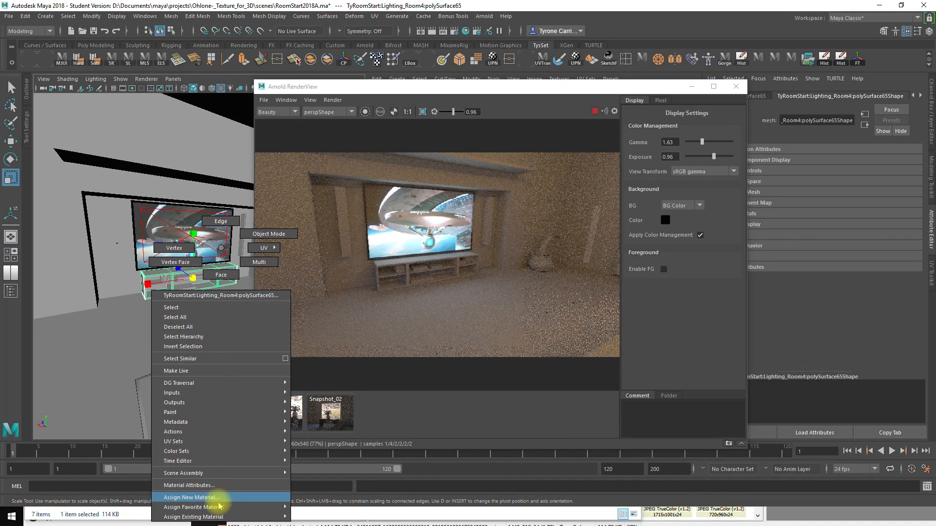
{"action": "mouse_move", "coordinate": [223, 512]}
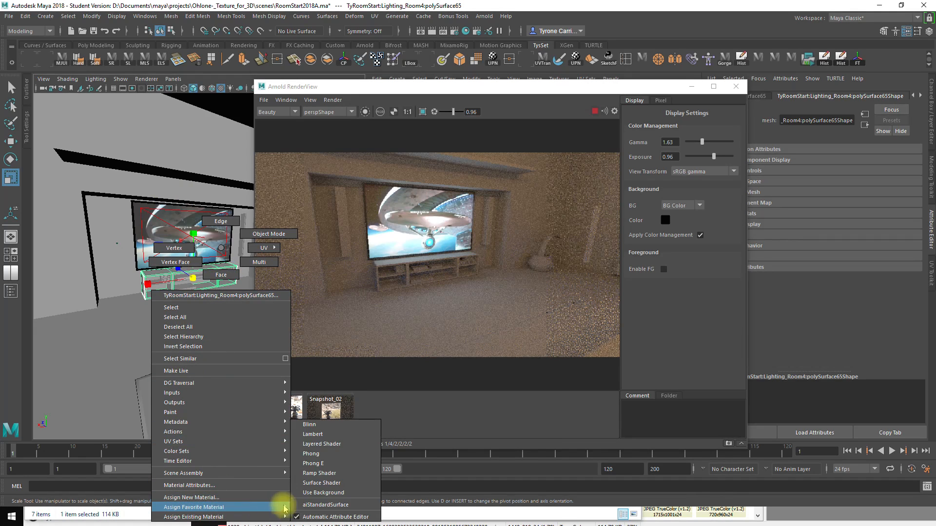
{"action": "left_click", "coordinate": [312, 506]}
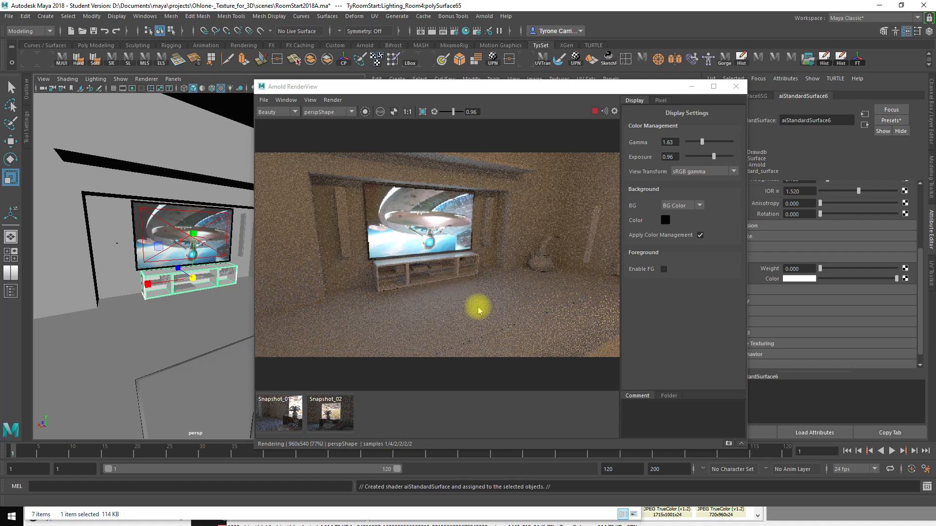
Stop the live render and isolate the room shell in an enlarged perspective view showing its floor
{"action": "left_click_drag", "start_coordinate": [448, 91], "coordinate": [591, 98]}
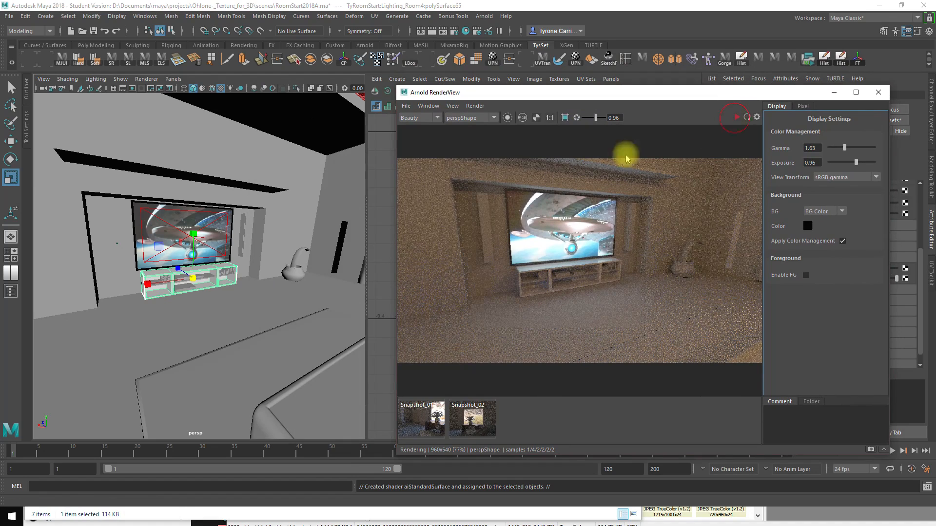
{"action": "left_click", "coordinate": [268, 296]}
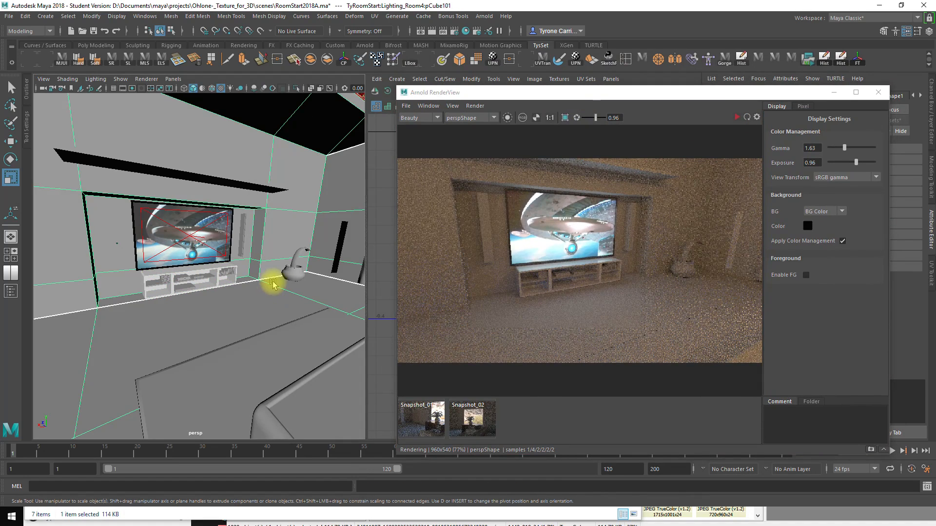
{"action": "key", "text": "space"}
{"action": "left_click_drag", "start_coordinate": [501, 93], "coordinate": [538, 415]}
{"action": "right_click_drag", "start_coordinate": [520, 359], "coordinate": [293, 297], "text": "alt"}
{"action": "left_click_drag", "start_coordinate": [420, 308], "coordinate": [481, 140], "text": "alt"}
{"action": "left_click", "coordinate": [296, 89]}
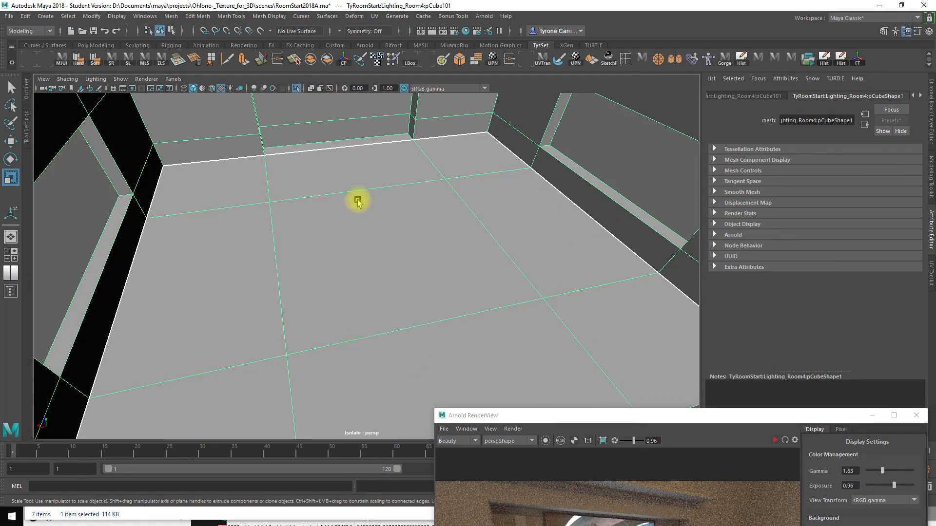
Select all floor faces of the room shell, including the strip in the TV recess, and assign them a new aiStandardSurface
{"action": "right_click_drag", "start_coordinate": [328, 184], "coordinate": [341, 210]}
{"action": "left_click", "coordinate": [342, 264]}
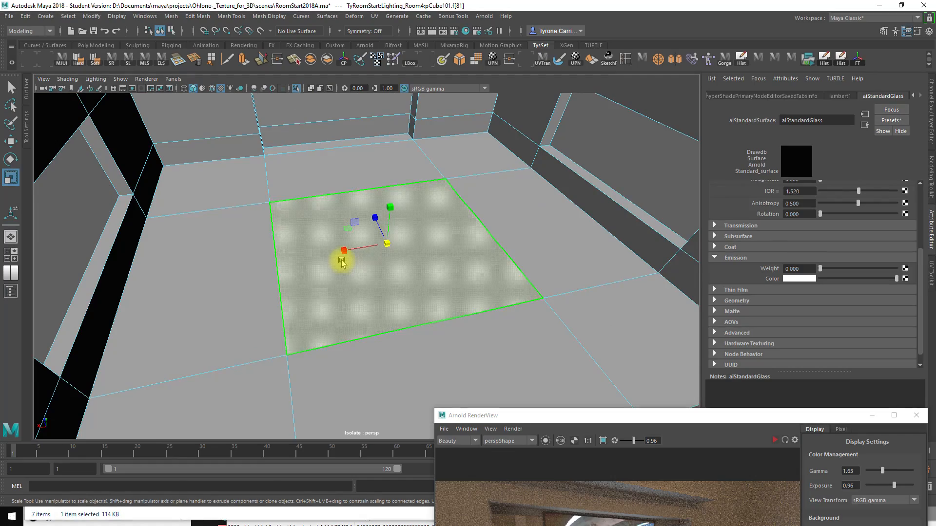
{"action": "key", "text": "shift+period"}
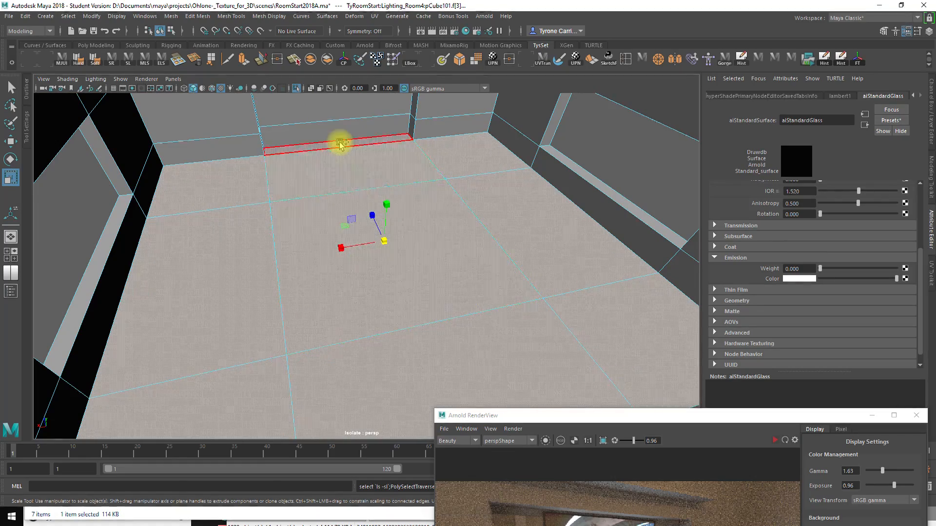
{"action": "left_click", "coordinate": [341, 144], "text": "shift"}
{"action": "left_click_drag", "start_coordinate": [357, 346], "coordinate": [353, 276], "text": "alt"}
{"action": "right_click_drag", "start_coordinate": [353, 276], "coordinate": [452, 504]}
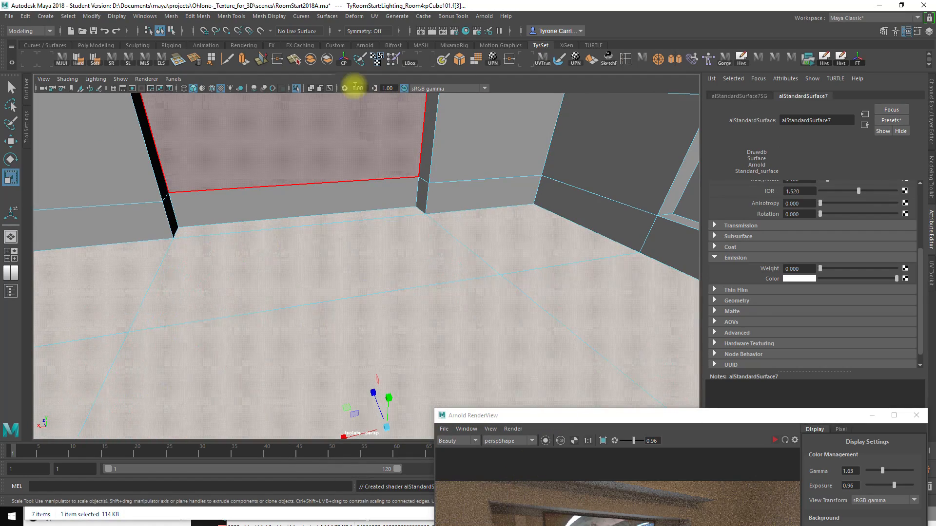
Show the whole room again and restart the live render from a view across the sofas toward the TV
{"action": "left_click", "coordinate": [295, 89]}
{"action": "mouse_move", "coordinate": [424, 323]}
{"action": "left_mouse_down", "text": "alt"}
{"action": "mouse_move", "coordinate": [476, 326]}
{"action": "mouse_move", "coordinate": [418, 338]}
{"action": "mouse_move", "coordinate": [424, 313]}
{"action": "mouse_move", "coordinate": [428, 321]}
{"action": "left_mouse_up", "text": "alt"}
{"action": "left_click_drag", "start_coordinate": [591, 415], "coordinate": [497, 95]}
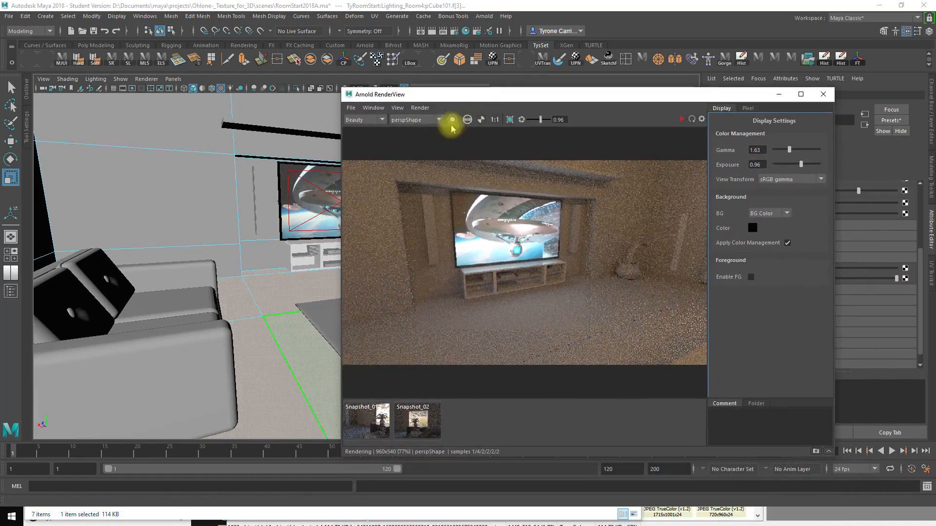
{"action": "left_click", "coordinate": [679, 121]}
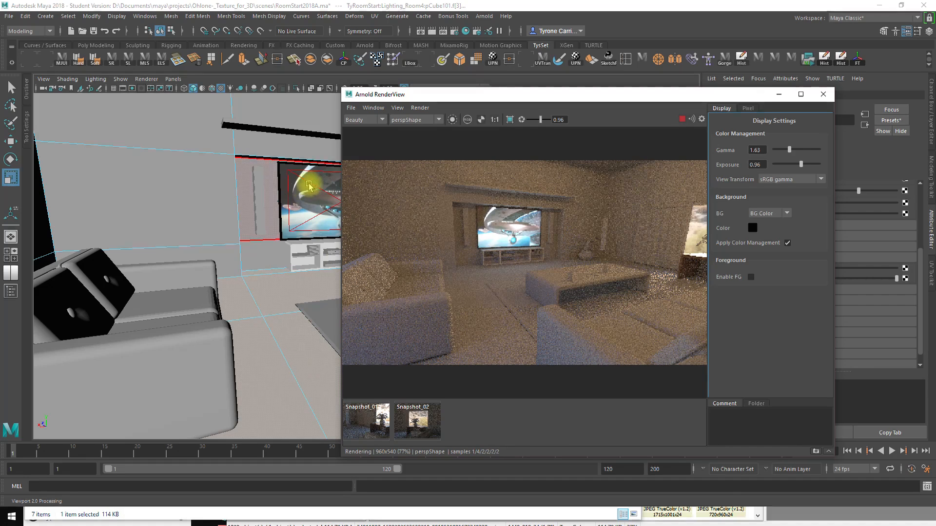
Return the room shell to object mode and select the area light in front of the TV
{"action": "left_click", "coordinate": [278, 184]}
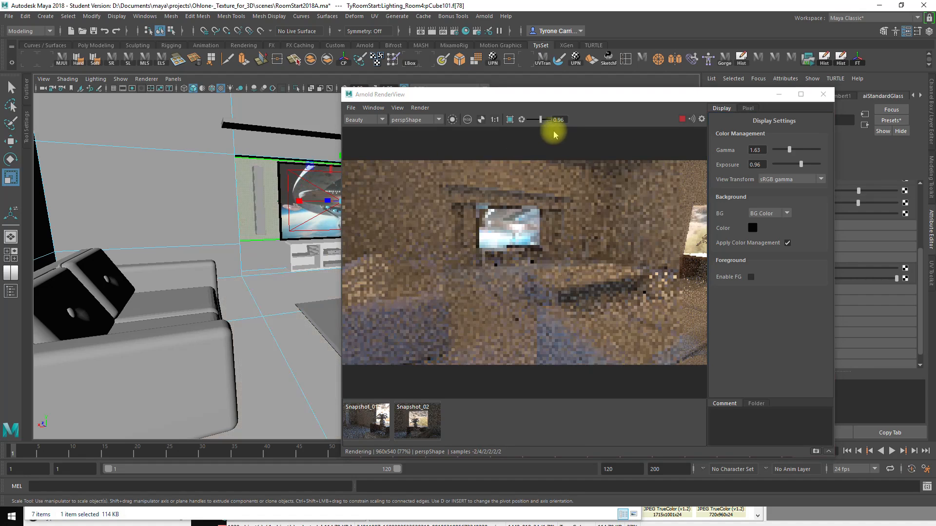
{"action": "right_click", "coordinate": [278, 184]}
{"action": "left_click", "coordinate": [312, 171]}
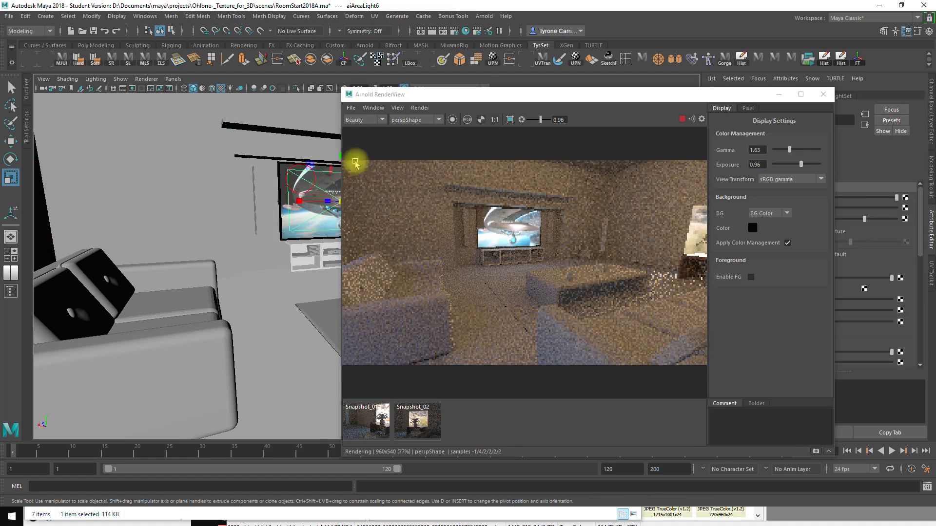
Try intensities of 2, 5, 15 and 12 on the TV's area light, and settle on 11
{"action": "left_click_drag", "start_coordinate": [564, 94], "coordinate": [448, 93]}
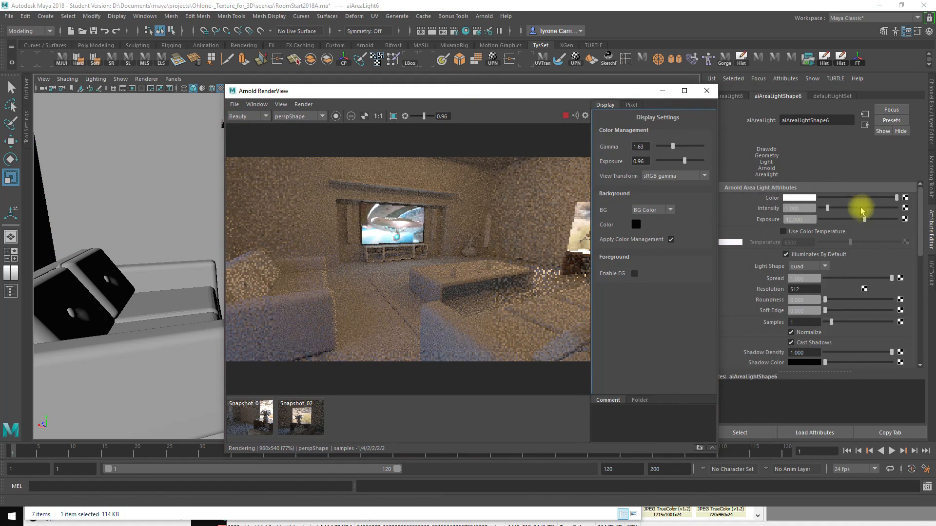
{"action": "left_click", "coordinate": [799, 208]}
{"action": "type", "text": "2"}
{"action": "key", "text": "Return"}
{"action": "type", "text": "5"}
{"action": "key", "text": "Return"}
{"action": "type", "text": "15"}
{"action": "key", "text": "Return"}
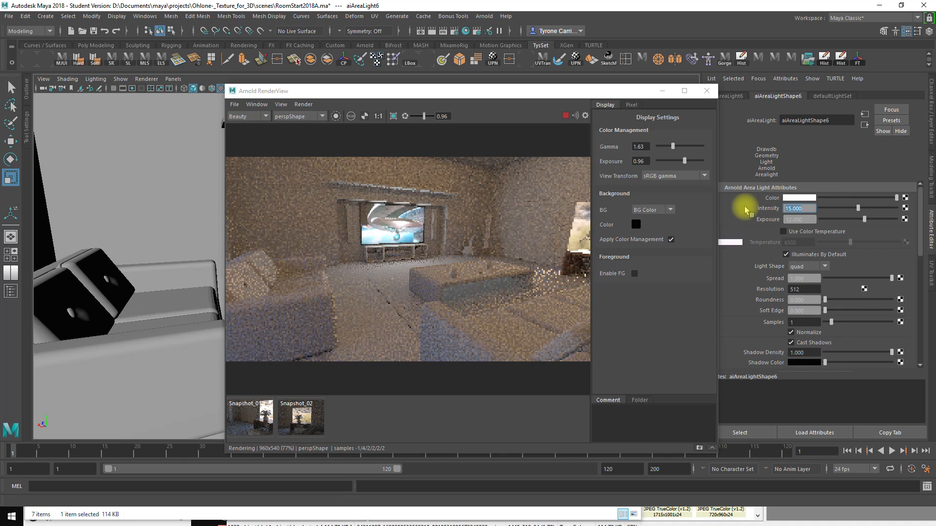
{"action": "type", "text": "12"}
{"action": "key", "text": "Return"}
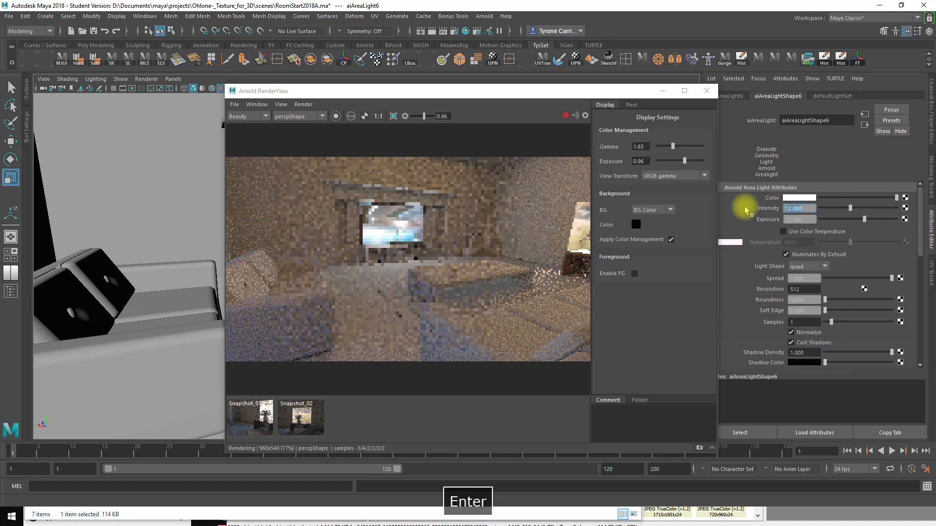
{"action": "type", "text": "11"}
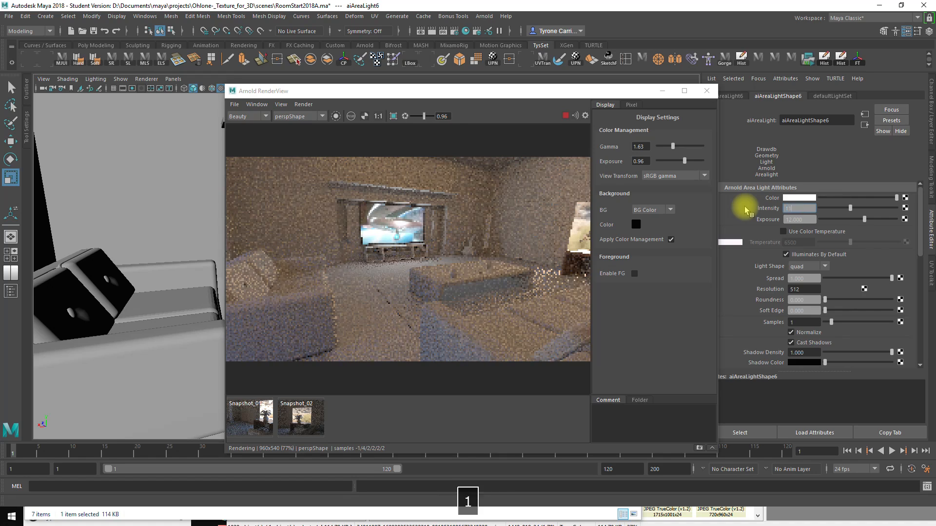
{"action": "key", "text": "Return"}
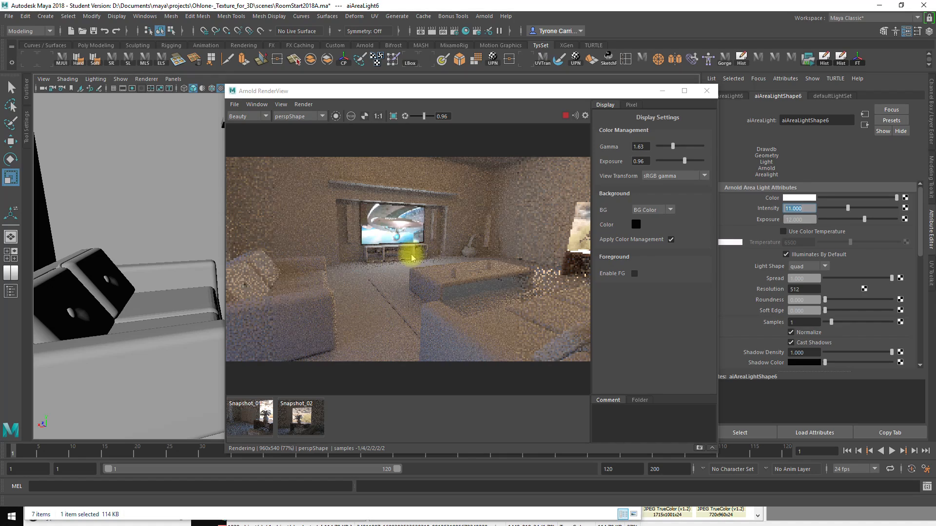
Examine the TV, media cabinet and floor up close in the viewport and the live render
{"action": "left_click_drag", "start_coordinate": [460, 88], "coordinate": [686, 118]}
{"action": "left_click", "coordinate": [570, 86]}
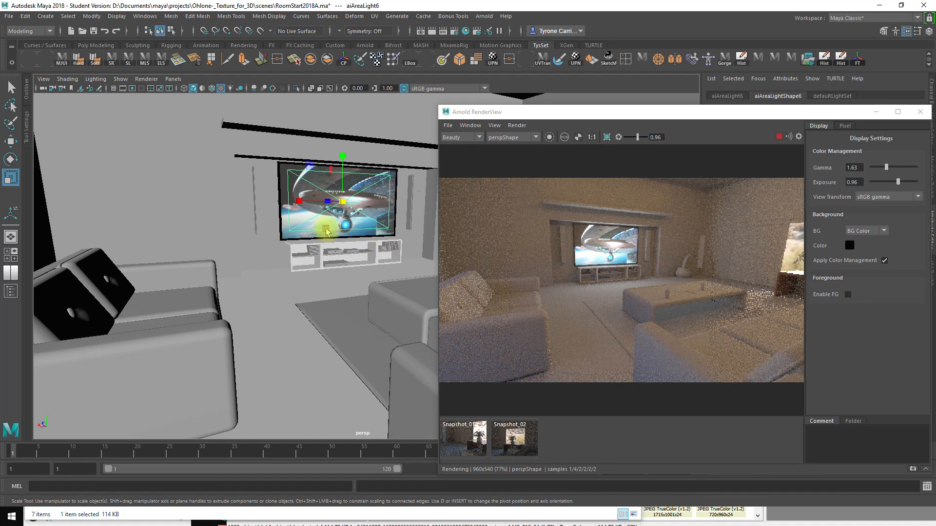
{"action": "right_click_drag", "start_coordinate": [268, 236], "coordinate": [472, 244], "text": "alt"}
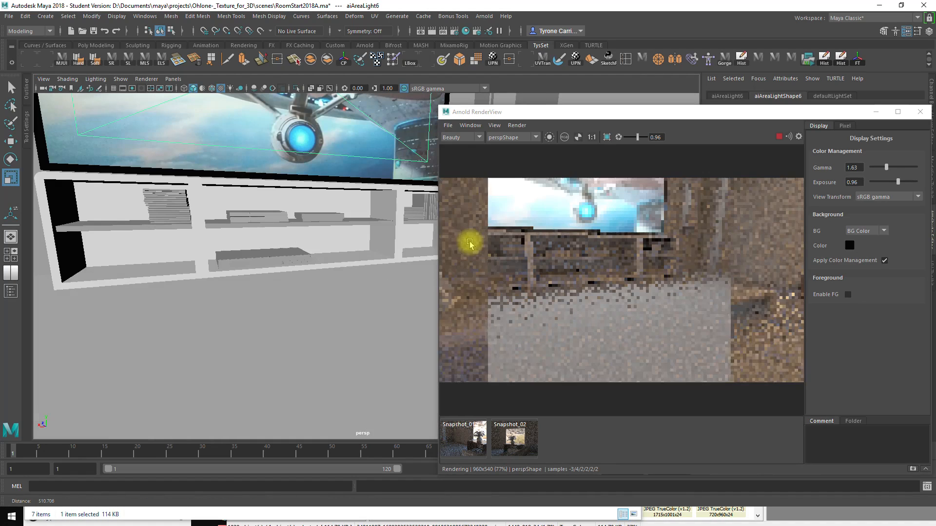
{"action": "right_click_drag", "start_coordinate": [411, 247], "coordinate": [259, 217], "text": "alt"}
{"action": "right_click_drag", "start_coordinate": [365, 227], "coordinate": [326, 218], "text": "alt"}
{"action": "left_click", "coordinate": [639, 113]}
{"action": "left_click_drag", "start_coordinate": [639, 113], "coordinate": [506, 267]}
Pause the live render, sample a light blue from the TV picture as the area light's color, and restart the render
{"action": "left_click", "coordinate": [802, 201]}
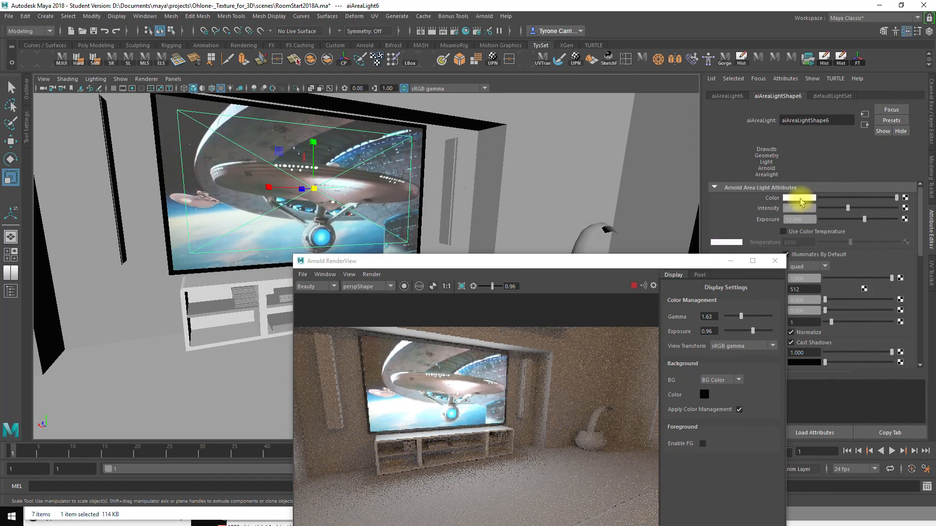
{"action": "left_click", "coordinate": [633, 286]}
{"action": "left_click", "coordinate": [800, 198]}
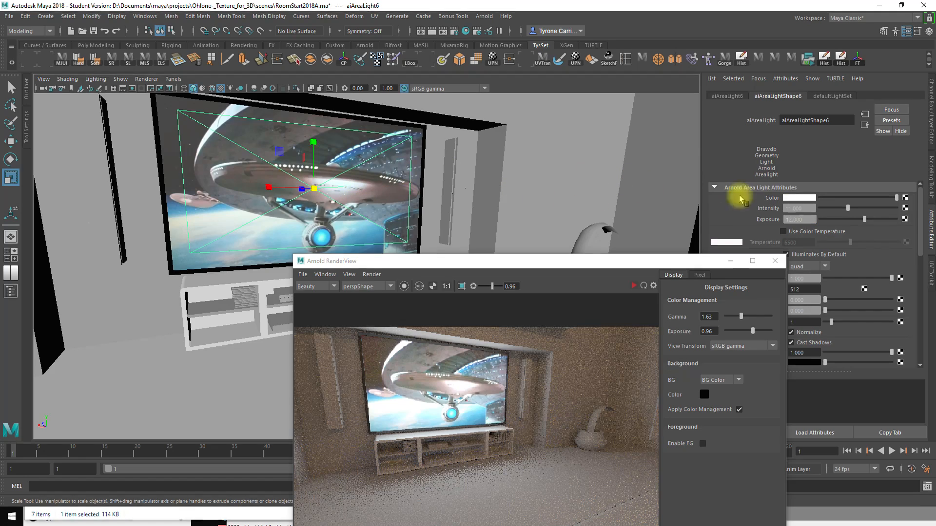
{"action": "left_click", "coordinate": [801, 198]}
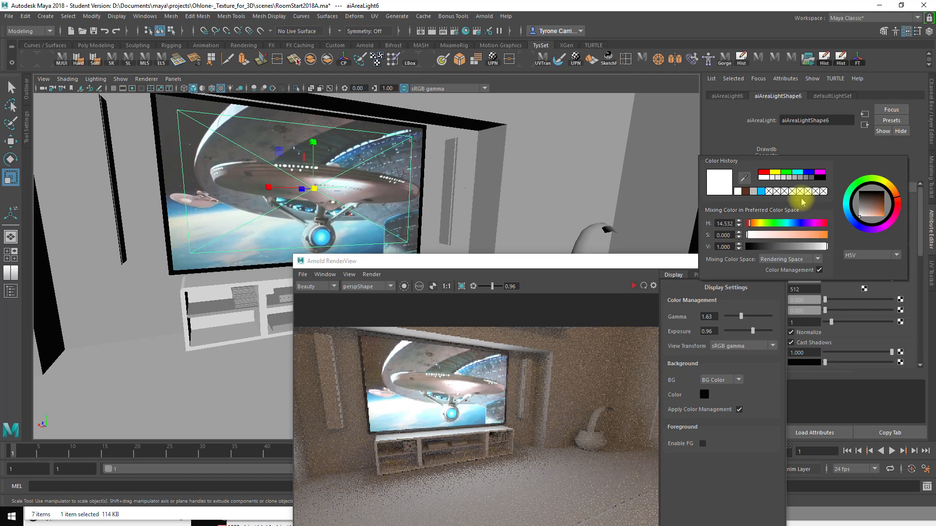
{"action": "left_click", "coordinate": [746, 181]}
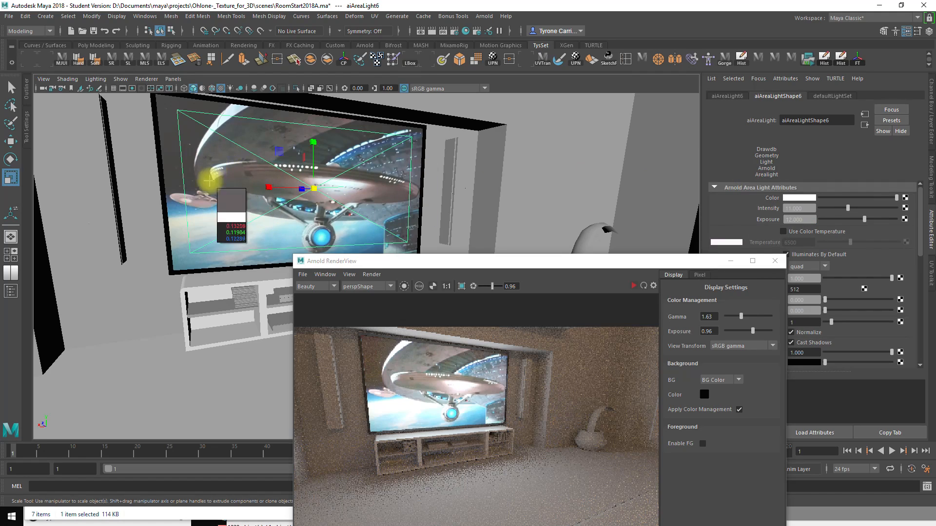
{"action": "left_click", "coordinate": [283, 238]}
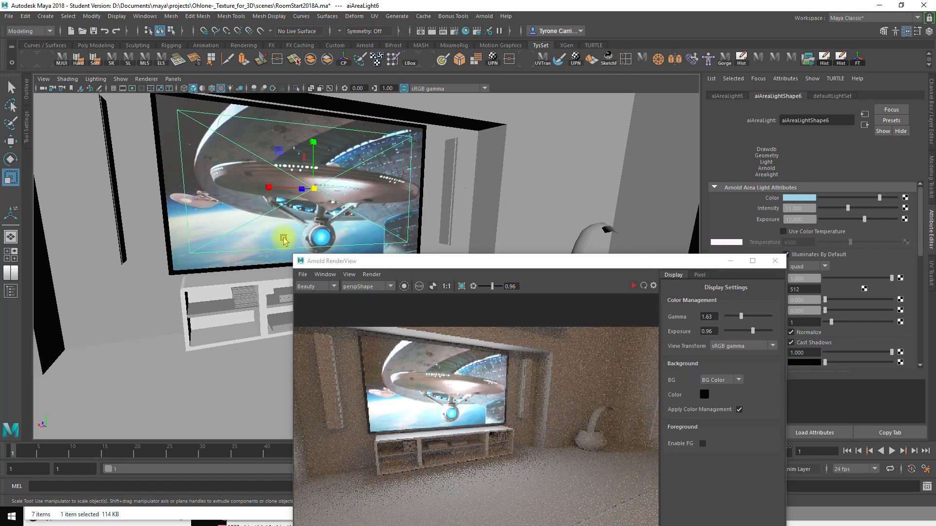
{"action": "left_click", "coordinate": [633, 287]}
{"action": "left_click_drag", "start_coordinate": [636, 264], "coordinate": [668, 142]}
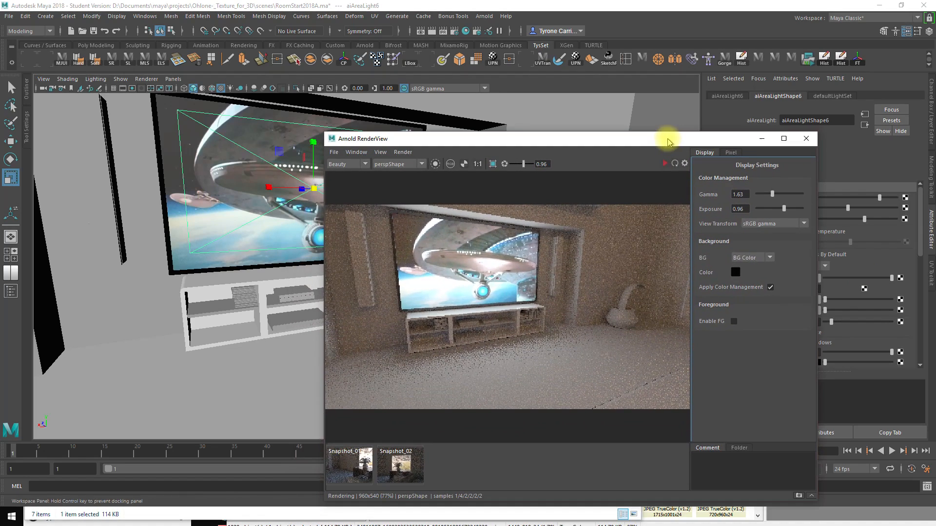
{"action": "left_click", "coordinate": [665, 164]}
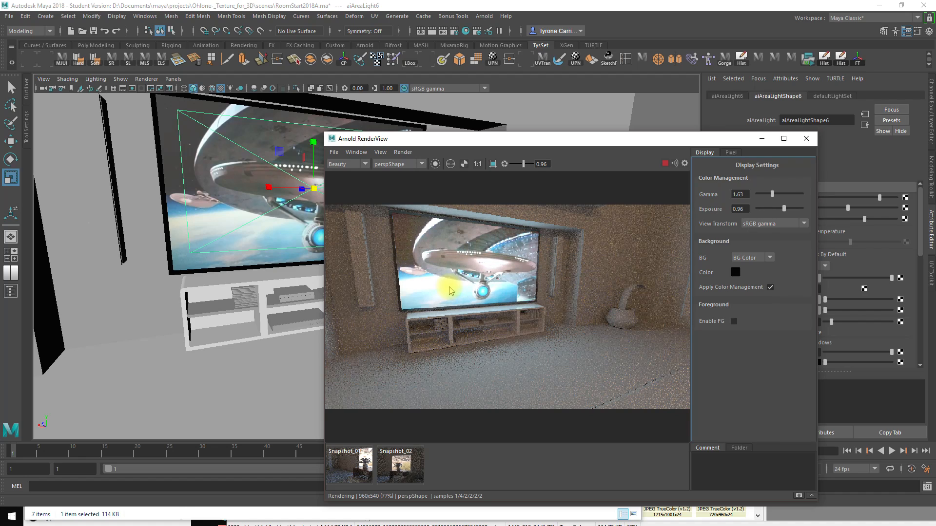
Scale the TV's area light down uniformly to about 52 in X, and set the render display exposure to 1.07
{"action": "left_click_drag", "start_coordinate": [313, 196], "coordinate": [303, 359]}
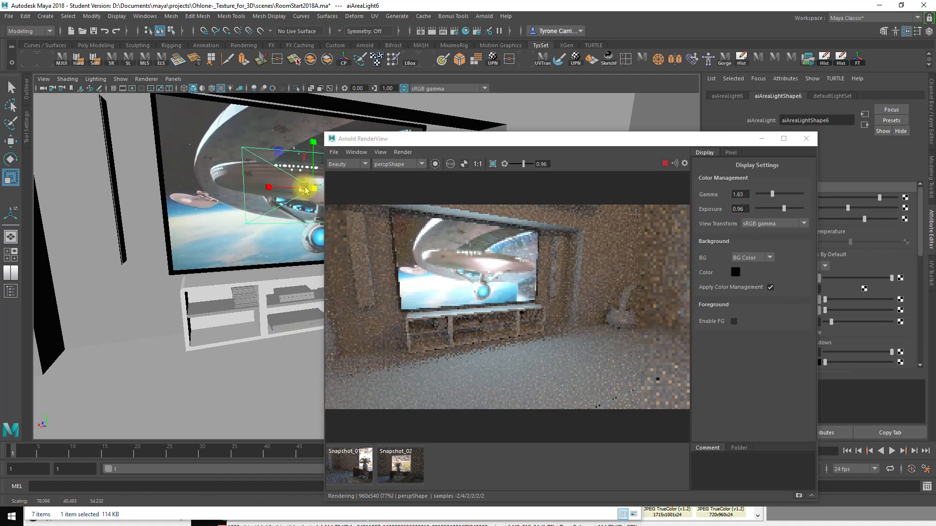
{"action": "left_click_drag", "start_coordinate": [314, 190], "coordinate": [301, 192]}
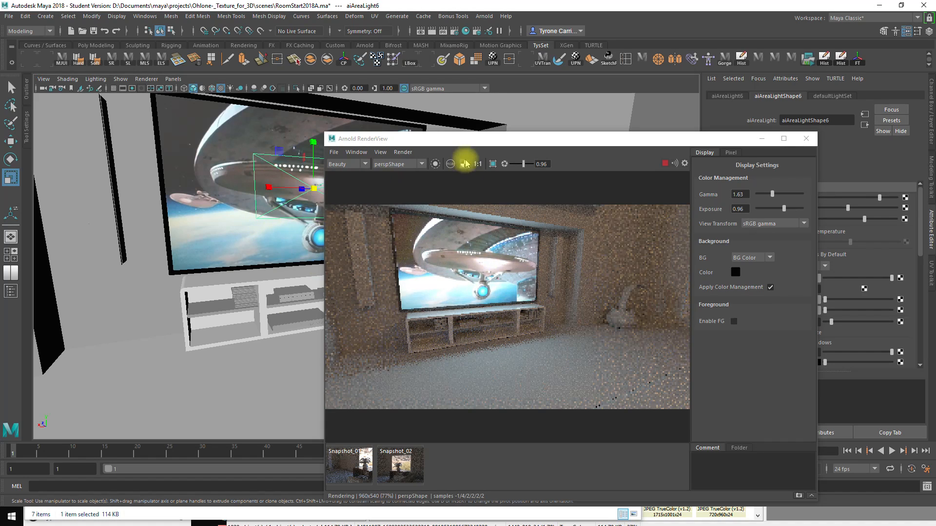
{"action": "left_click_drag", "start_coordinate": [463, 141], "coordinate": [495, 99]}
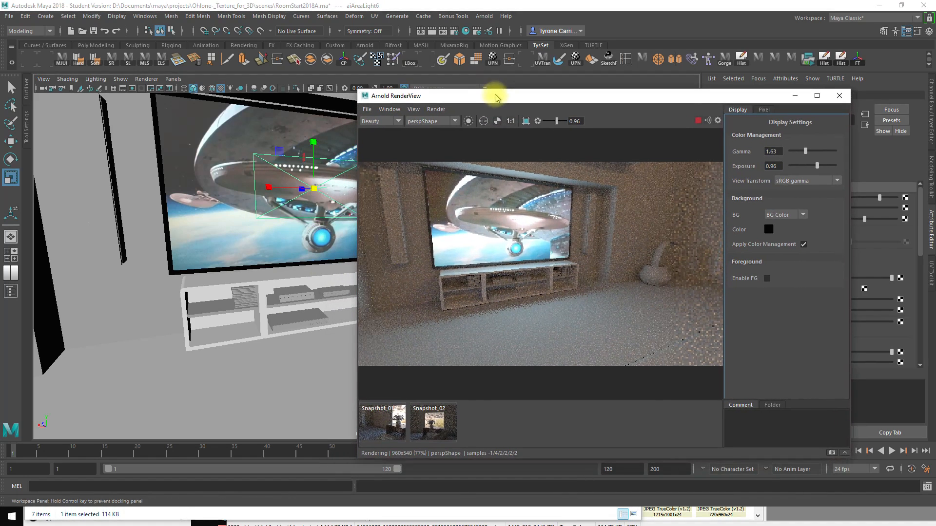
{"action": "left_click_drag", "start_coordinate": [318, 191], "coordinate": [296, 193]}
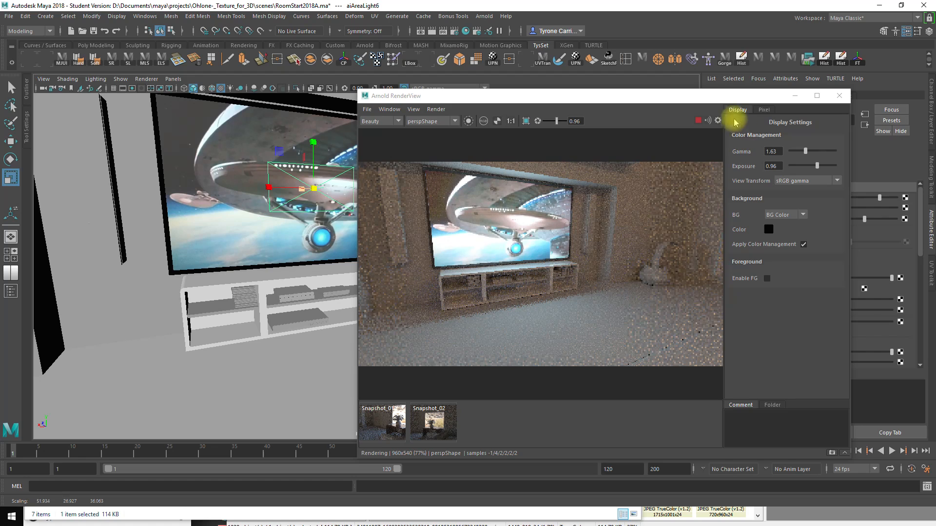
{"action": "mouse_move", "coordinate": [818, 166]}
{"action": "left_mouse_down"}
{"action": "mouse_move", "coordinate": [806, 152]}
{"action": "mouse_move", "coordinate": [818, 167]}
{"action": "left_mouse_up"}
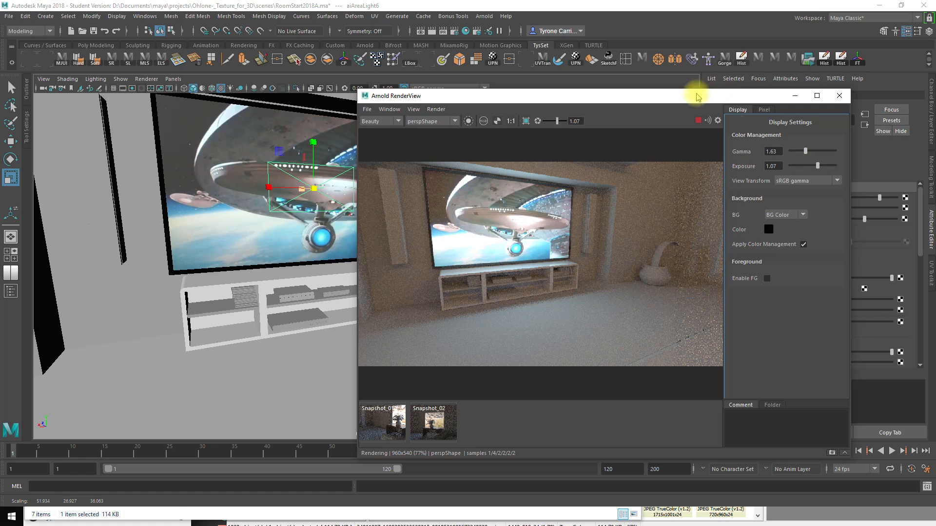
{"action": "left_click_drag", "start_coordinate": [697, 97], "coordinate": [529, 111]}
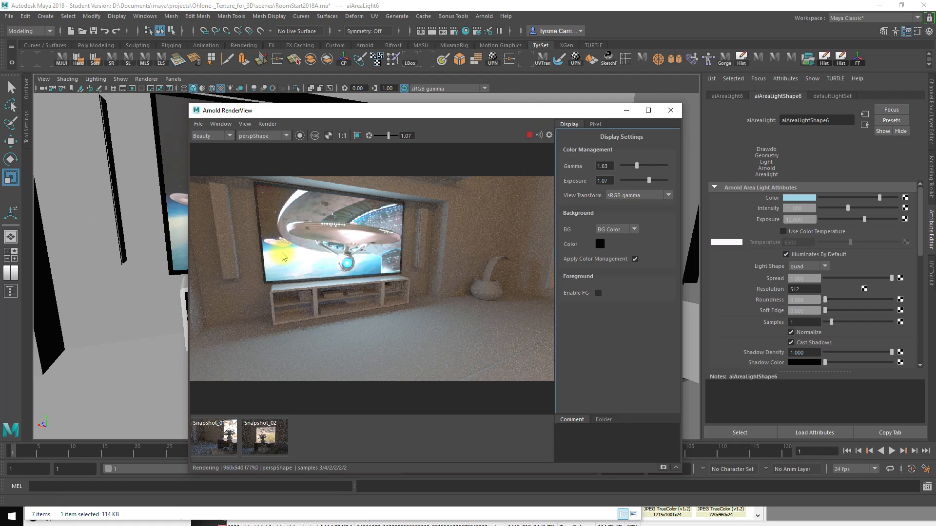
Set the base weight of the TV screen's material, aiStandardSurface5, to 0
{"action": "left_click", "coordinate": [347, 242]}
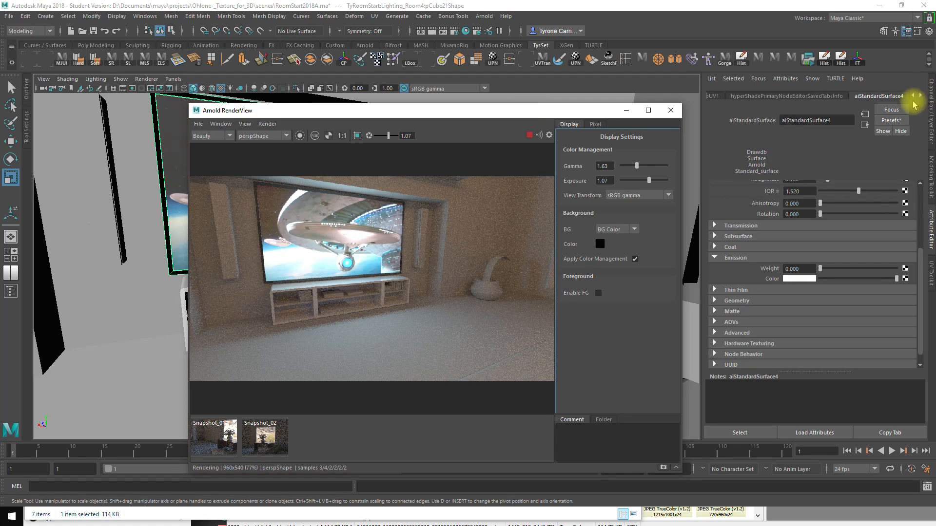
{"action": "left_click", "coordinate": [920, 96]}
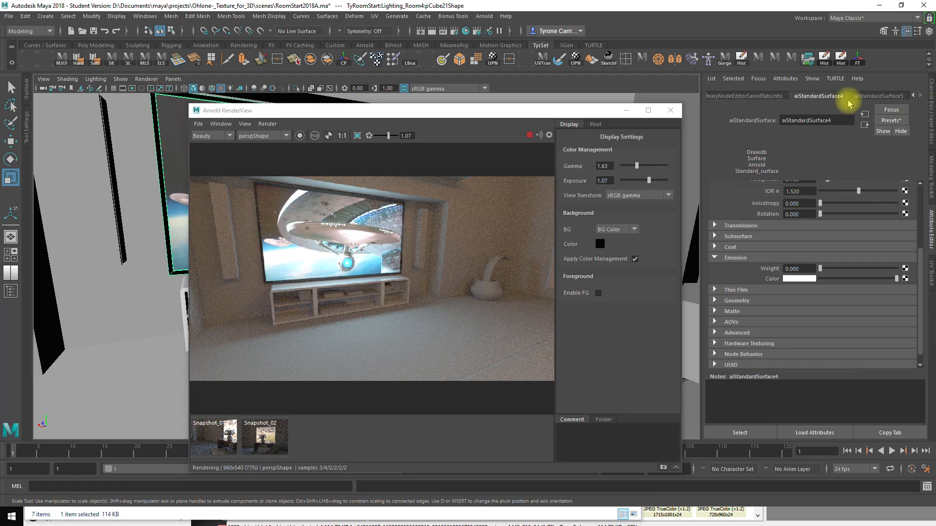
{"action": "left_click", "coordinate": [861, 98]}
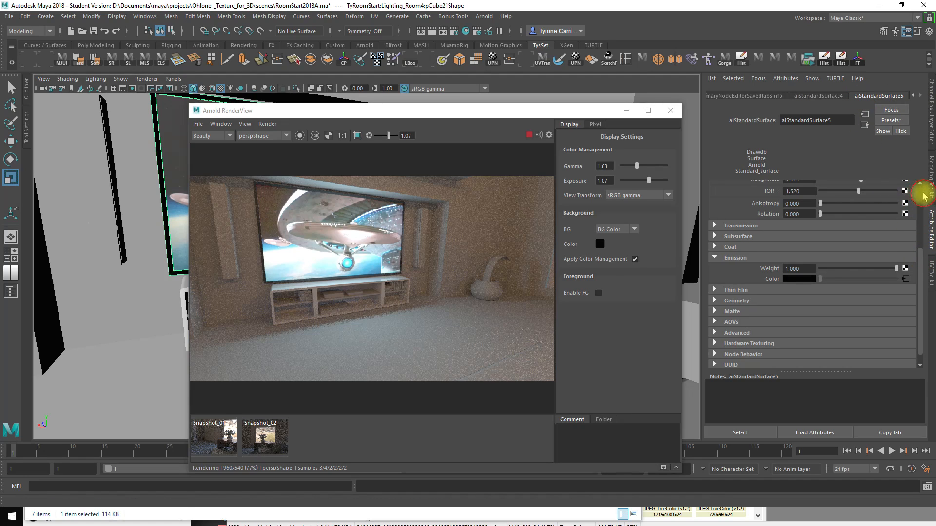
{"action": "scroll", "coordinate": [921, 196], "scroll_direction": "up", "scroll_amount": 4}
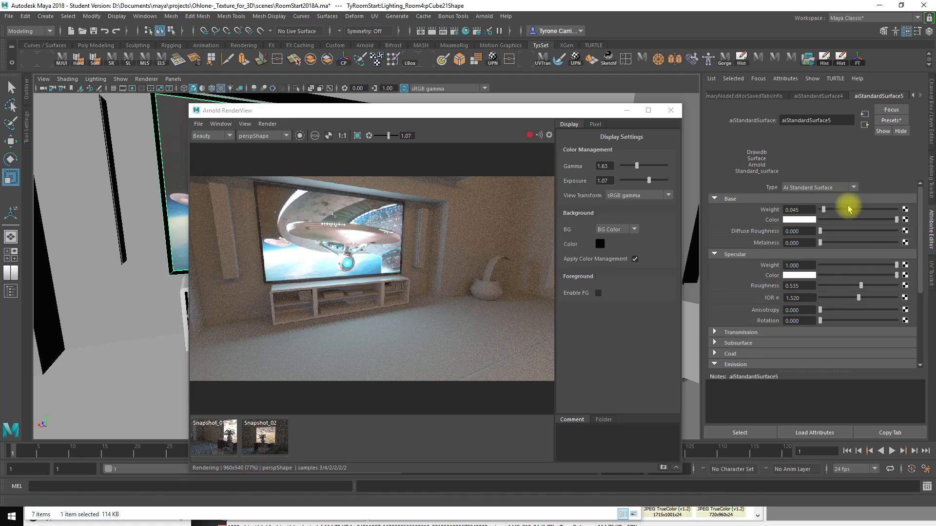
{"action": "left_click_drag", "start_coordinate": [825, 211], "coordinate": [819, 211]}
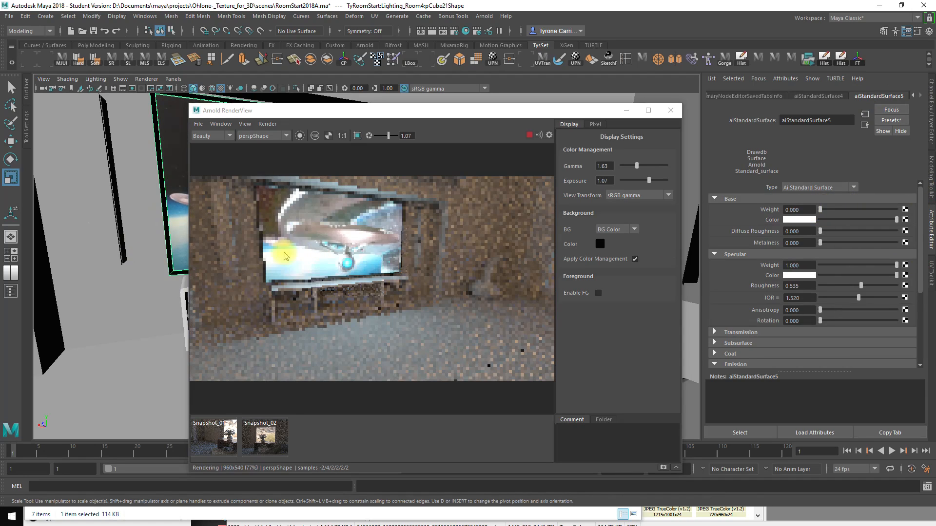
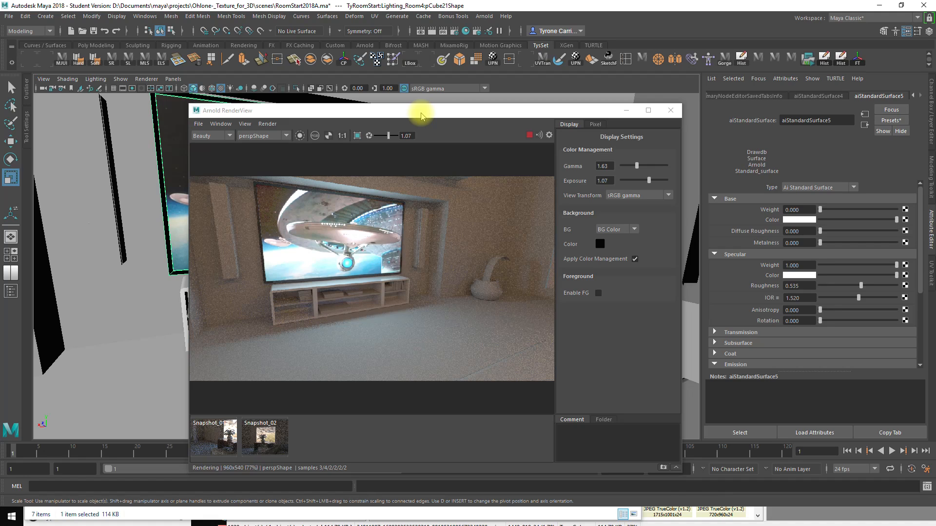
Create a spot light in the scene
{"action": "left_click_drag", "start_coordinate": [421, 114], "coordinate": [750, 133]}
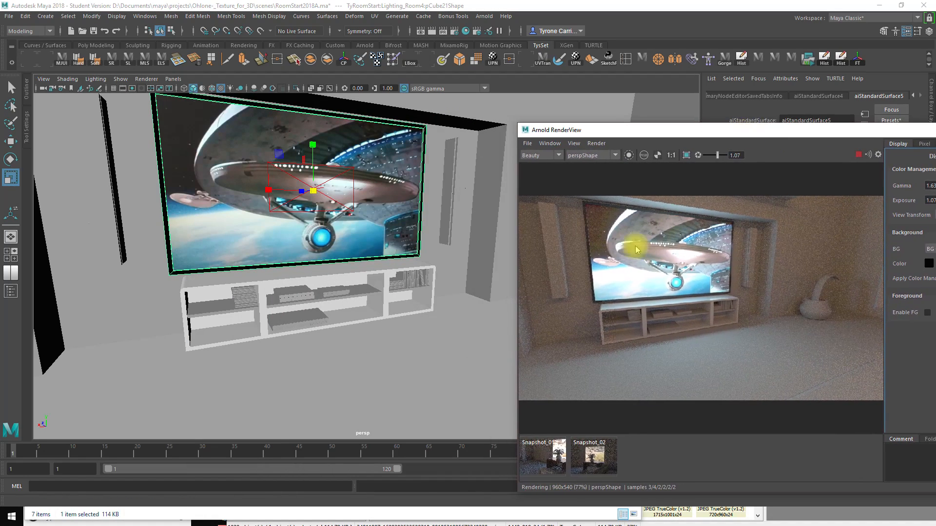
{"action": "right_click_drag", "start_coordinate": [387, 268], "coordinate": [327, 272], "text": "alt"}
{"action": "left_click_drag", "start_coordinate": [305, 271], "coordinate": [311, 267], "text": "alt"}
{"action": "key", "text": "space"}
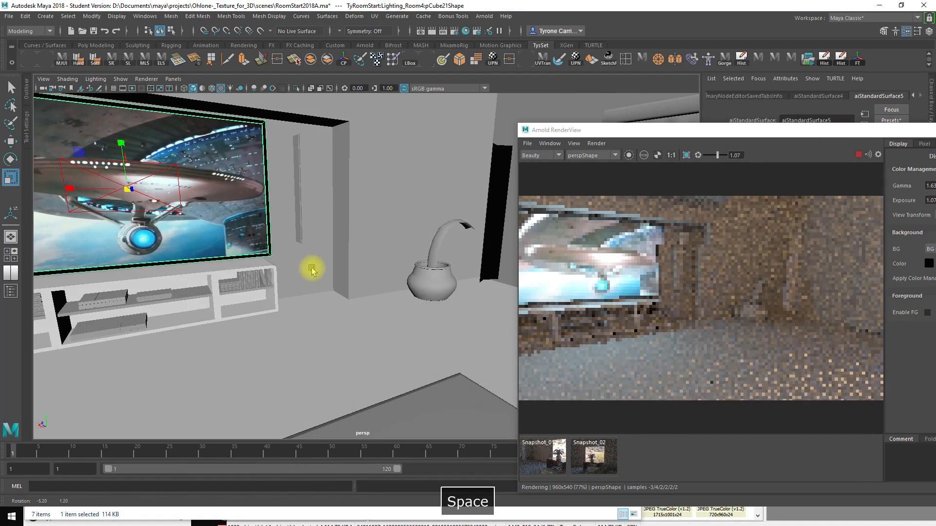
{"action": "left_click", "coordinate": [219, 232]}
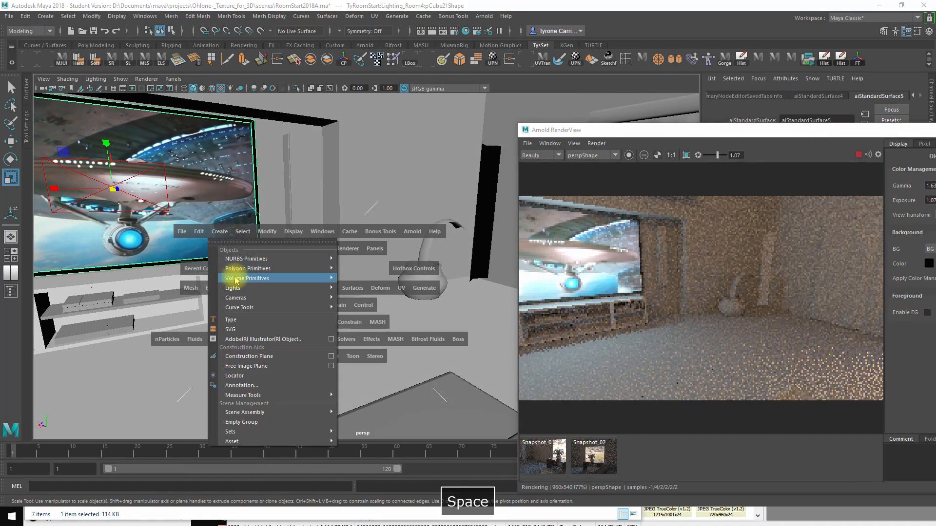
{"action": "mouse_move", "coordinate": [241, 289]}
{"action": "left_click", "coordinate": [393, 324]}
Raise the spot light above the coffee table to a height of about 187 units
{"action": "right_click_drag", "start_coordinate": [443, 349], "coordinate": [335, 390], "text": "alt"}
{"action": "scroll", "coordinate": [376, 378], "scroll_direction": "down", "scroll_amount": 1}
{"action": "key", "text": "w"}
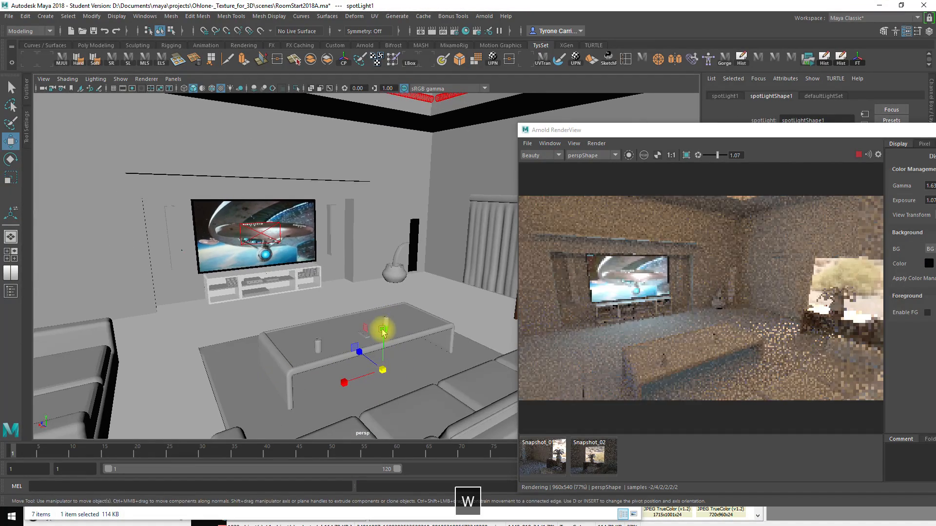
{"action": "left_click_drag", "start_coordinate": [392, 335], "coordinate": [385, 244]}
{"action": "key", "text": "w"}
{"action": "left_click_drag", "start_coordinate": [383, 322], "coordinate": [396, 211]}
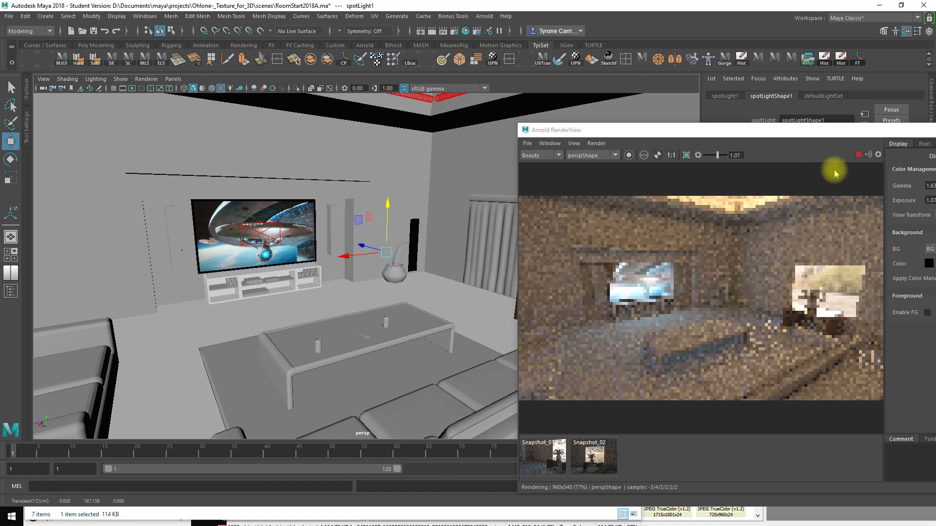
Stop the live render and scale the spot light up uniformly so its cone is easy to see
{"action": "left_click", "coordinate": [857, 155]}
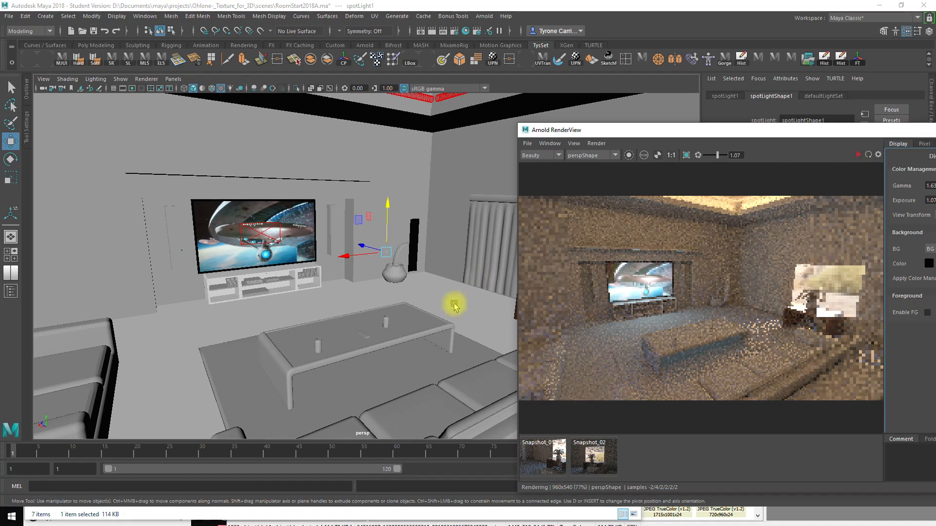
{"action": "key", "text": "e"}
{"action": "key", "text": "r"}
{"action": "left_click_drag", "start_coordinate": [386, 253], "coordinate": [624, 266]}
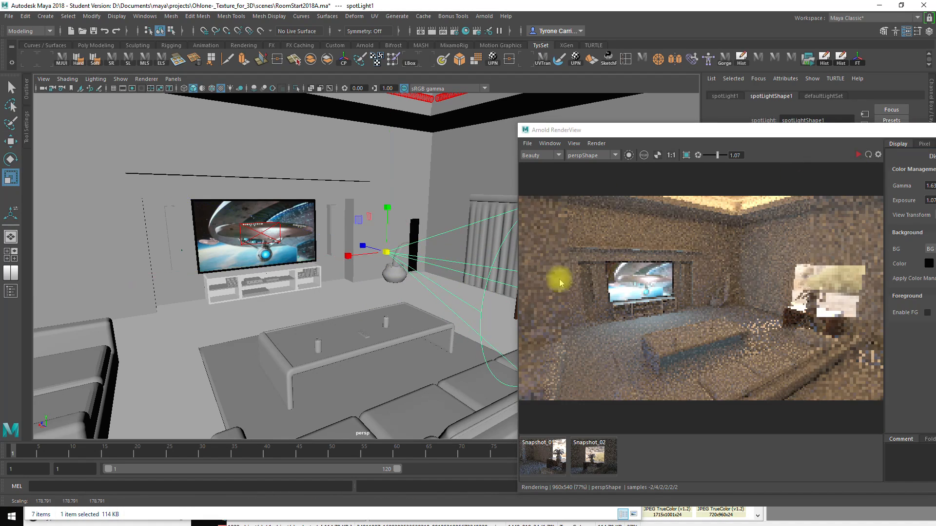
Place the spot light above the vase beside the TV wall and rotate it to point straight down
{"action": "key", "text": "w"}
{"action": "left_click_drag", "start_coordinate": [361, 247], "coordinate": [322, 218]}
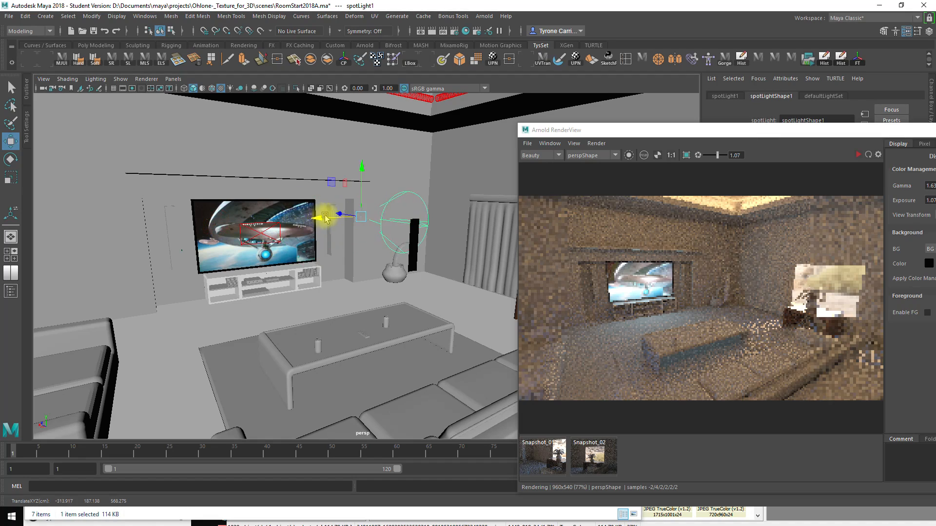
{"action": "key", "text": "e"}
{"action": "left_click_drag", "start_coordinate": [381, 181], "coordinate": [426, 257]}
{"action": "key", "text": "w"}
{"action": "left_click_drag", "start_coordinate": [399, 199], "coordinate": [434, 138]}
{"action": "key", "text": "e"}
{"action": "left_click_drag", "start_coordinate": [440, 176], "coordinate": [408, 191]}
{"action": "key", "text": "w"}
{"action": "key", "text": "r"}
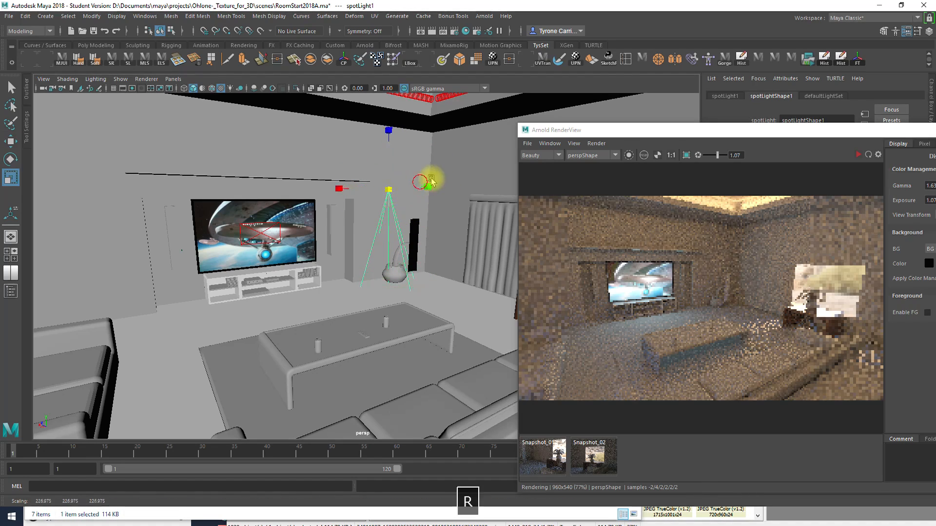
Raise the spot light higher above the vase and scale it up so its cone reaches the floor
{"action": "key", "text": "w"}
{"action": "left_click_drag", "start_coordinate": [386, 189], "coordinate": [396, 153]}
{"action": "key", "text": "r"}
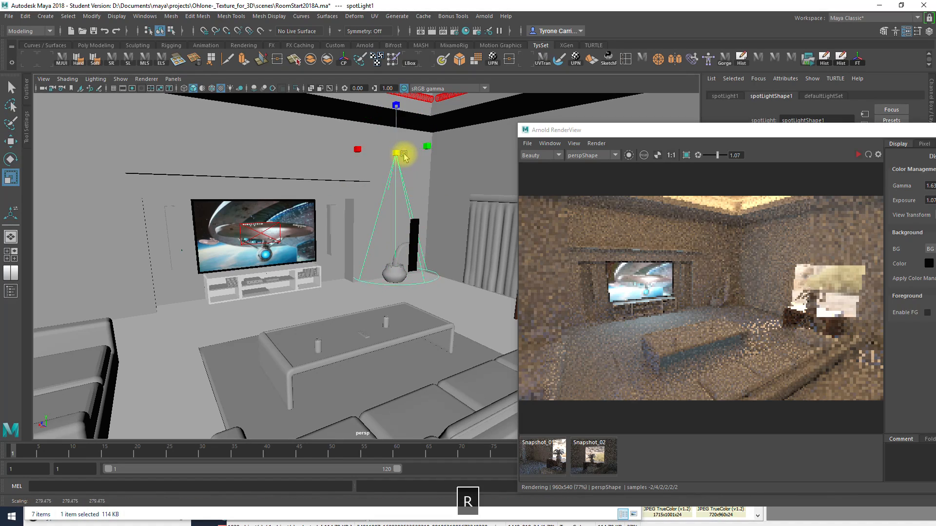
Move the dark plane standing beside the vase away towards the window curtains
{"action": "right_click_drag", "start_coordinate": [328, 258], "coordinate": [456, 259], "text": "alt"}
{"action": "middle_click_drag", "start_coordinate": [368, 269], "coordinate": [349, 287], "text": "alt"}
{"action": "right_click_drag", "start_coordinate": [310, 289], "coordinate": [340, 317], "text": "alt"}
{"action": "middle_click_drag", "start_coordinate": [338, 301], "coordinate": [358, 320], "text": "alt"}
{"action": "left_click", "coordinate": [336, 303]}
{"action": "key", "text": "w"}
{"action": "left_click_drag", "start_coordinate": [310, 319], "coordinate": [413, 280]}
{"action": "left_click_drag", "start_coordinate": [385, 305], "coordinate": [372, 291], "text": "alt"}
{"action": "middle_click_drag", "start_coordinate": [351, 332], "coordinate": [355, 305], "text": "alt"}
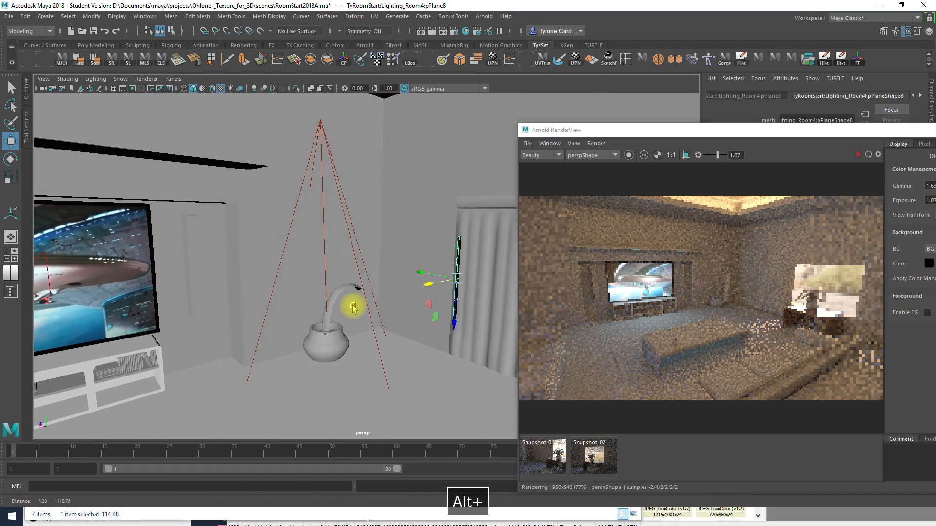
Restart the live render and select the spot light above the vase, keeping its attributes clear of the render window
{"action": "left_click", "coordinate": [859, 155]}
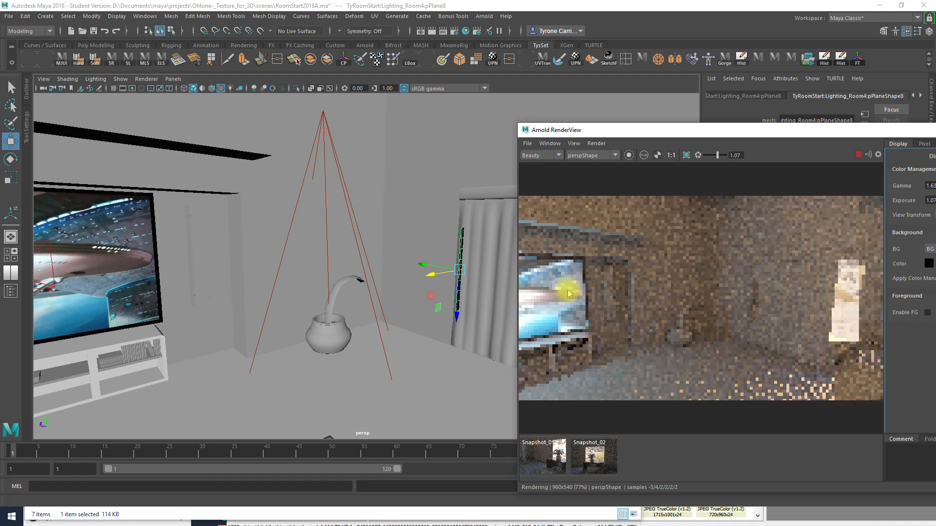
{"action": "left_click_drag", "start_coordinate": [825, 137], "coordinate": [395, 272]}
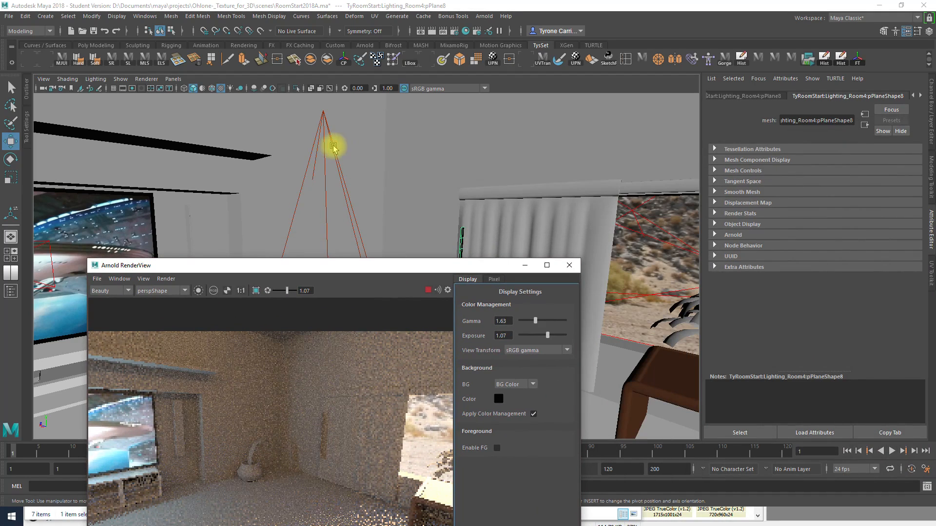
{"action": "left_click", "coordinate": [329, 146]}
{"action": "left_click_drag", "start_coordinate": [386, 266], "coordinate": [458, 99]}
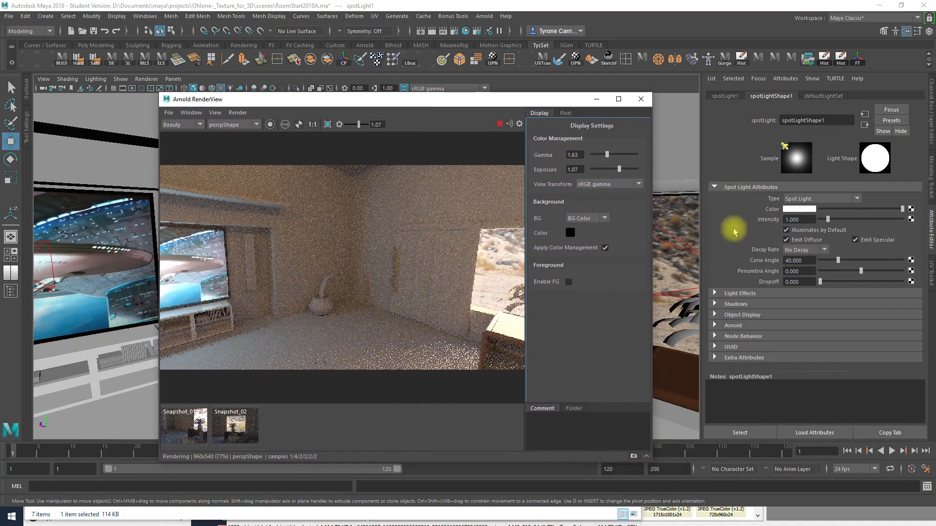
Set the spot light's Arnold exposure to 18 after testing 15 and 20
{"action": "left_click", "coordinate": [728, 324]}
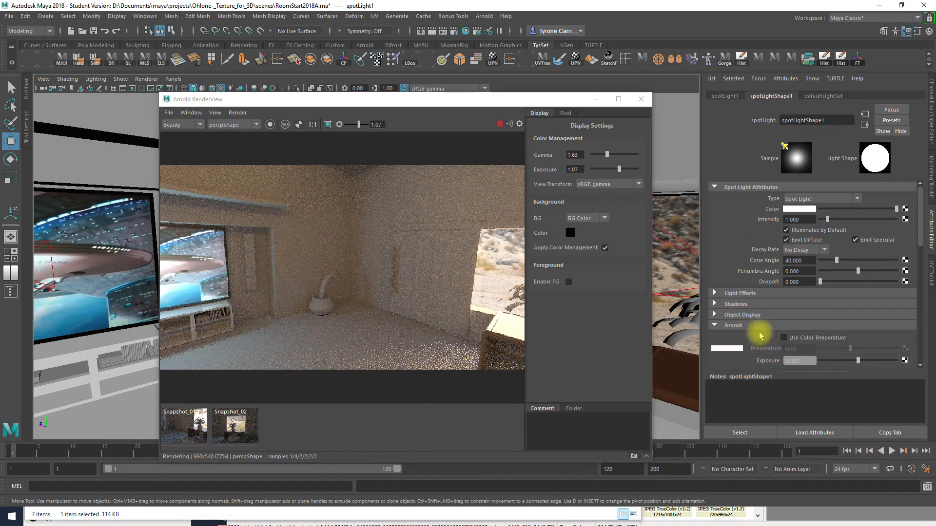
{"action": "scroll", "coordinate": [786, 327], "scroll_direction": "down", "scroll_amount": 3}
{"action": "left_click", "coordinate": [799, 273]}
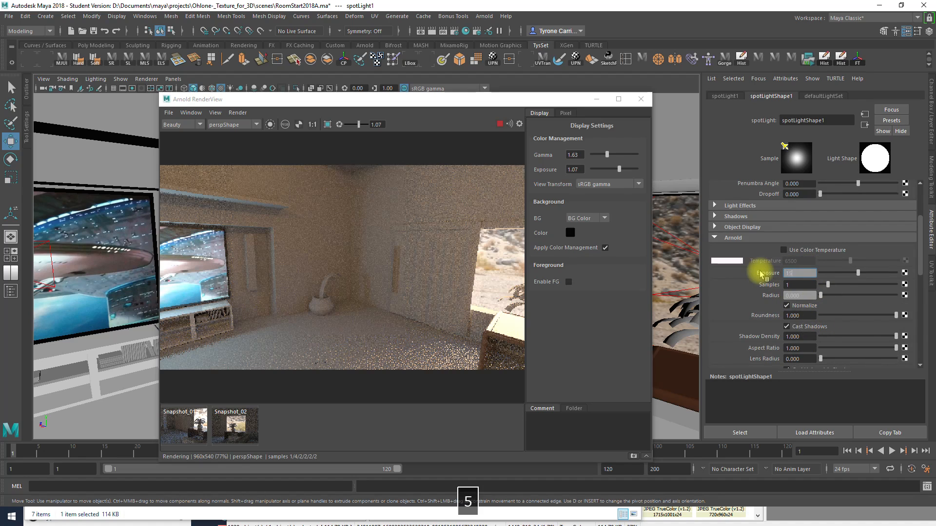
{"action": "type", "text": "15"}
{"action": "key", "text": "Return"}
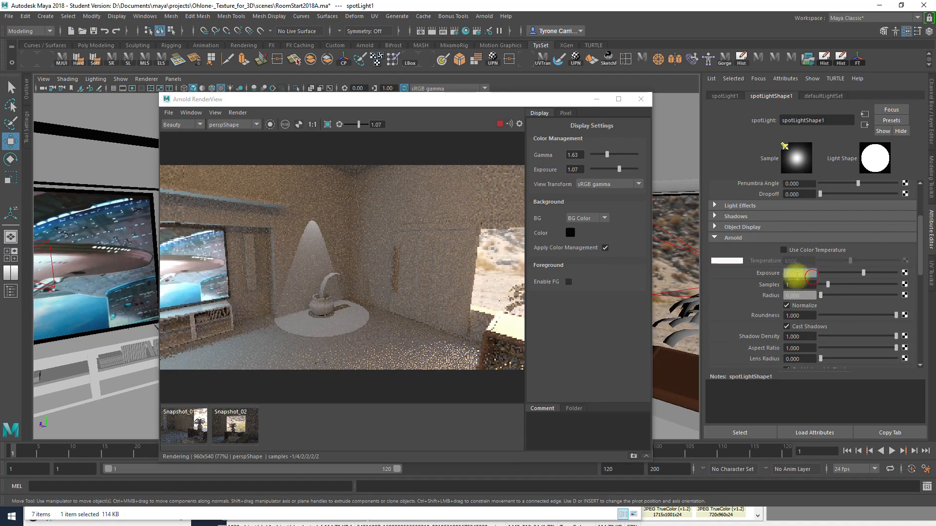
{"action": "type", "text": "20"}
{"action": "key", "text": "Return"}
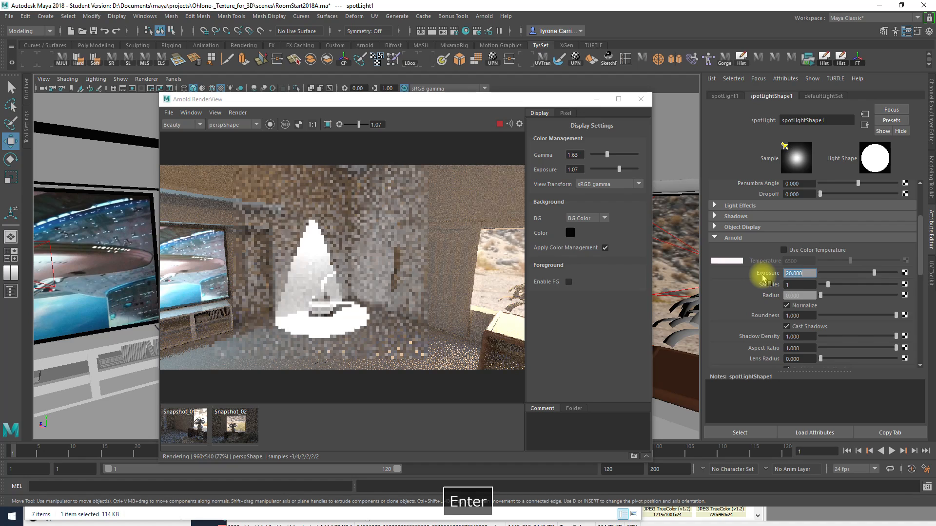
{"action": "type", "text": "18"}
{"action": "key", "text": "Return"}
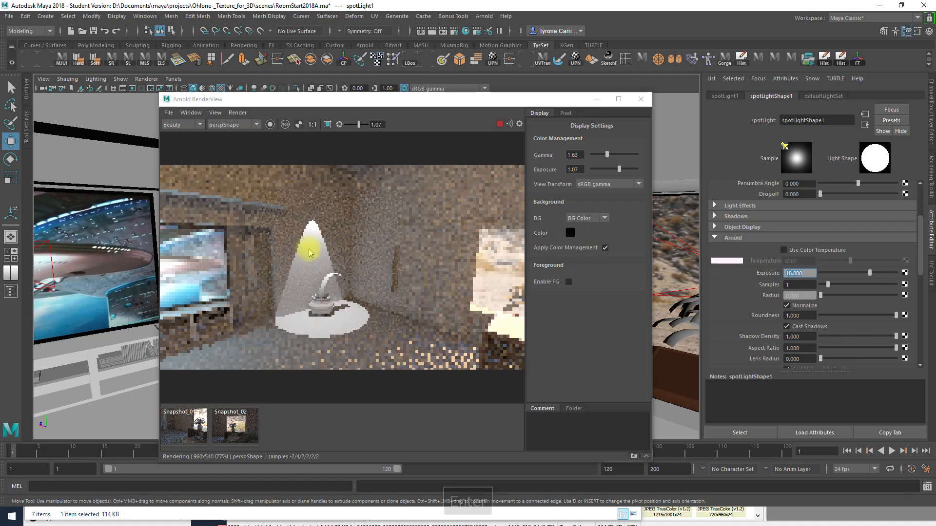
Move the render window aside and enlarge it so the lit vase shows bigger beside the light's attributes
{"action": "left_click", "coordinate": [382, 100]}
{"action": "left_click_drag", "start_coordinate": [382, 100], "coordinate": [241, 33]}
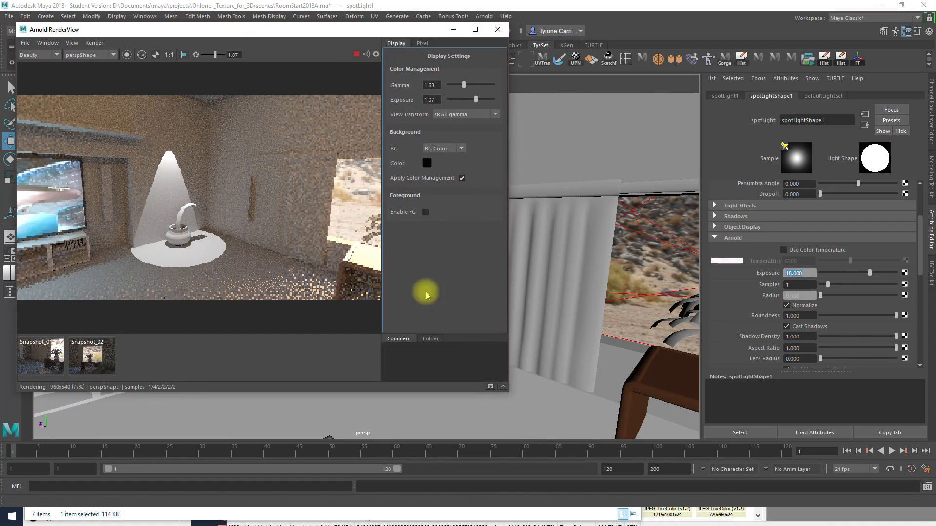
{"action": "left_click_drag", "start_coordinate": [510, 393], "coordinate": [711, 500]}
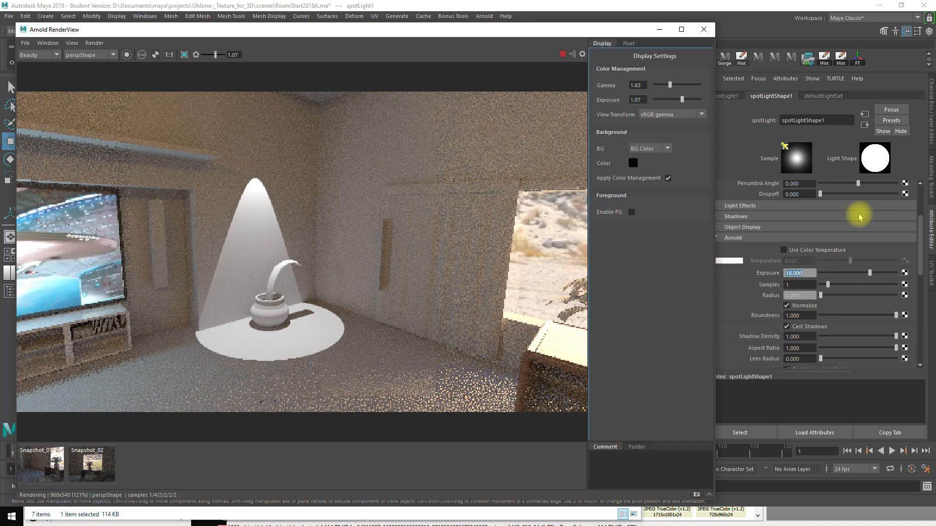
Widen the spot light's cone angle to about 41.8 and soften its edge with a penumbra angle of about 4.58
{"action": "scroll", "coordinate": [882, 221], "scroll_direction": "up", "scroll_amount": 3}
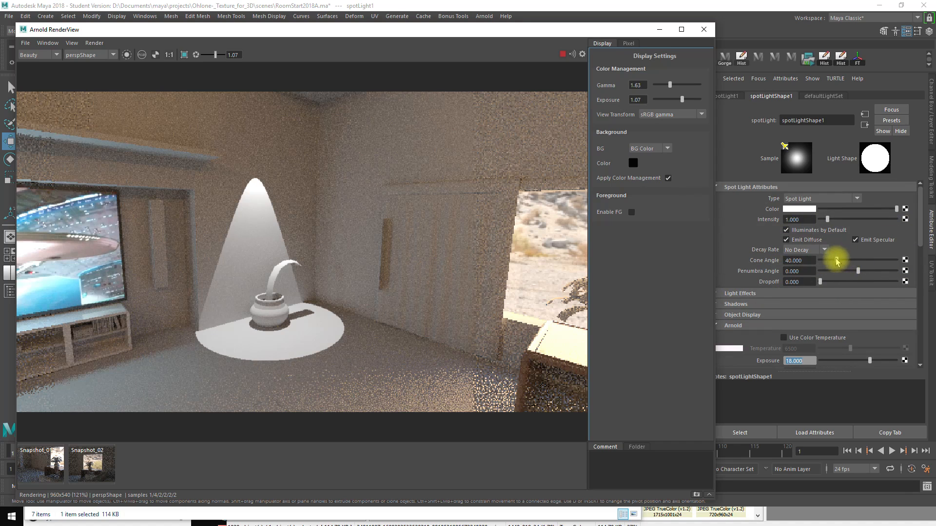
{"action": "left_click_drag", "start_coordinate": [837, 262], "coordinate": [837, 261]}
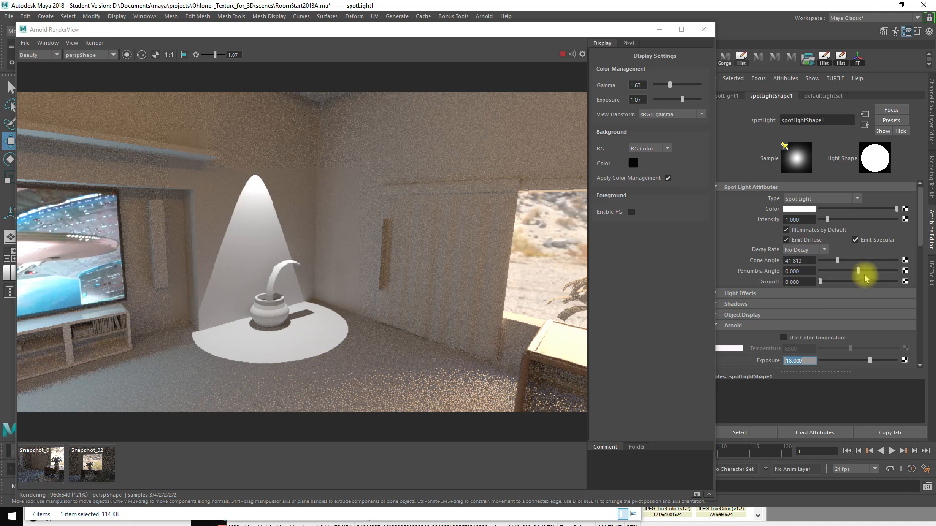
{"action": "left_click_drag", "start_coordinate": [859, 272], "coordinate": [875, 273]}
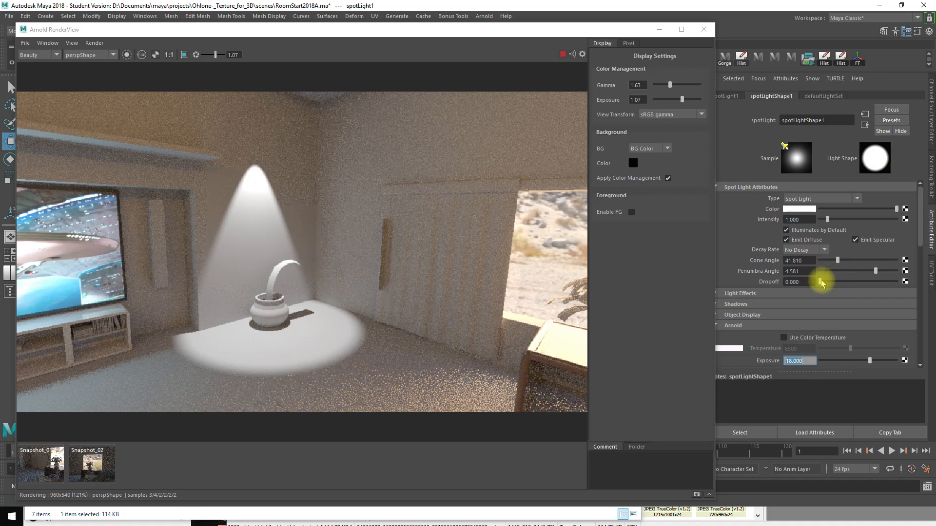
Test dropoff values of about 3.29 and 1.65 on the spot light, and set its dropoff to 2
{"action": "left_click_drag", "start_coordinate": [821, 282], "coordinate": [822, 282]}
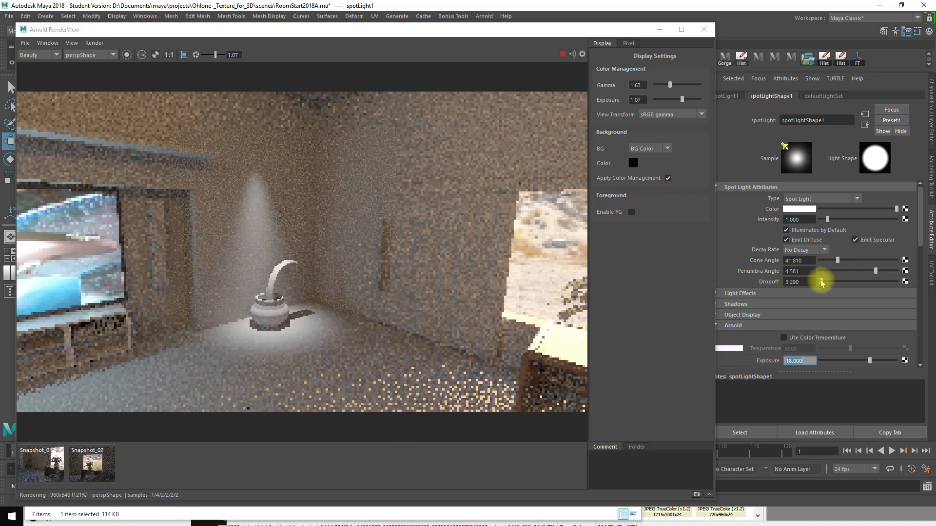
{"action": "left_click", "coordinate": [821, 283]}
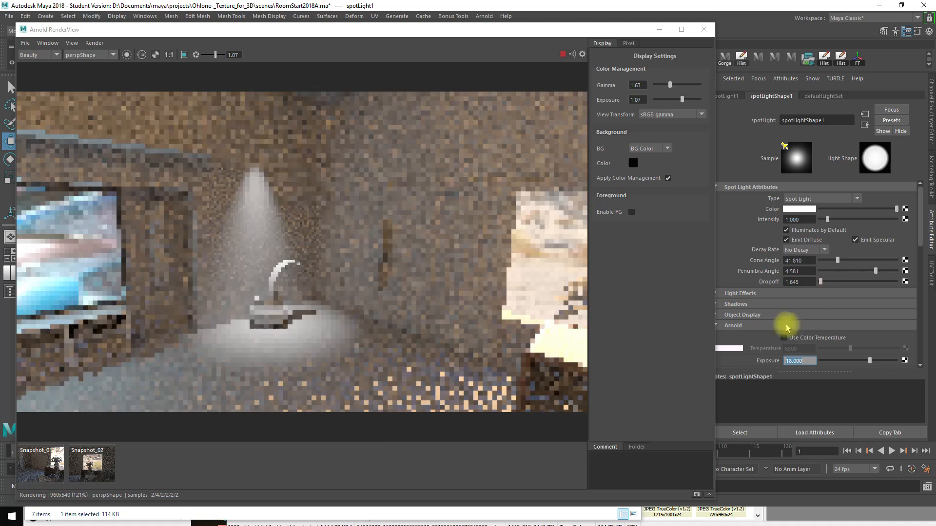
{"action": "left_click", "coordinate": [799, 282]}
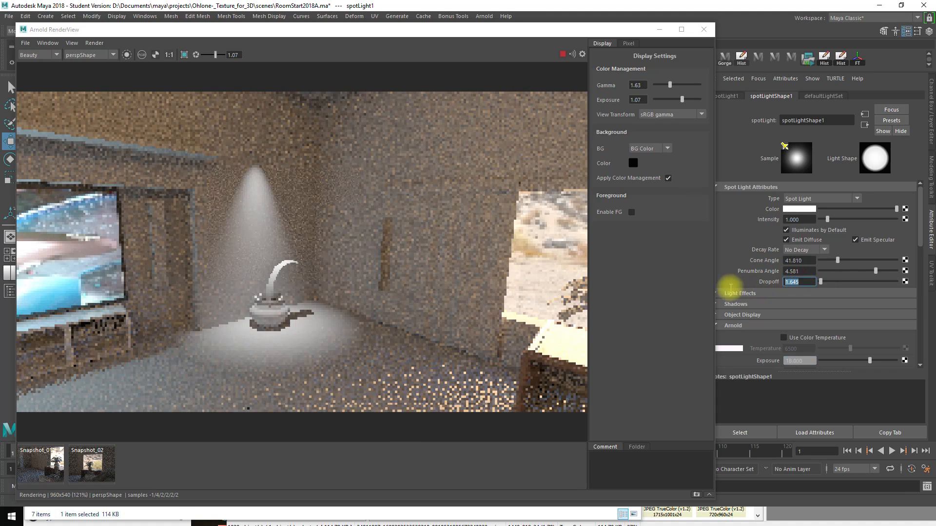
{"action": "type", "text": "2"}
{"action": "key", "text": "Return"}
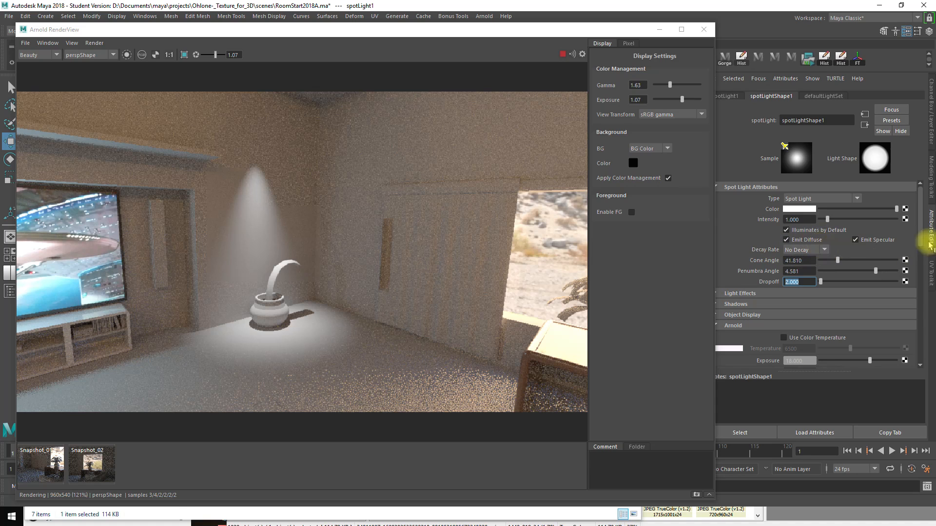
Try the Linear, Quadratic and Cubic decay rates on the spot light, and return it to No Decay
{"action": "mouse_move", "coordinate": [920, 225]}
{"action": "left_mouse_down"}
{"action": "mouse_move", "coordinate": [926, 362]}
{"action": "mouse_move", "coordinate": [925, 214]}
{"action": "left_mouse_up"}
{"action": "left_click", "coordinate": [802, 250]}
{"action": "left_click", "coordinate": [804, 270]}
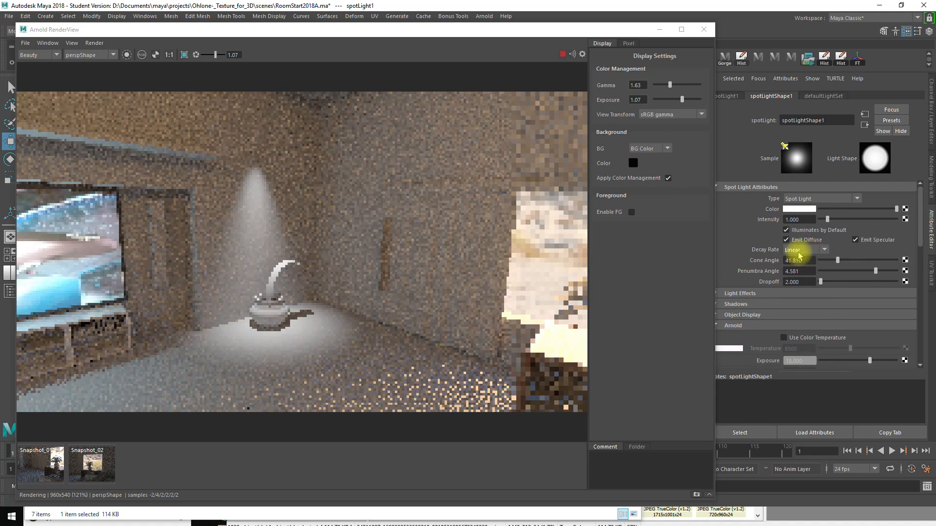
{"action": "left_click", "coordinate": [805, 250]}
{"action": "left_click", "coordinate": [810, 279]}
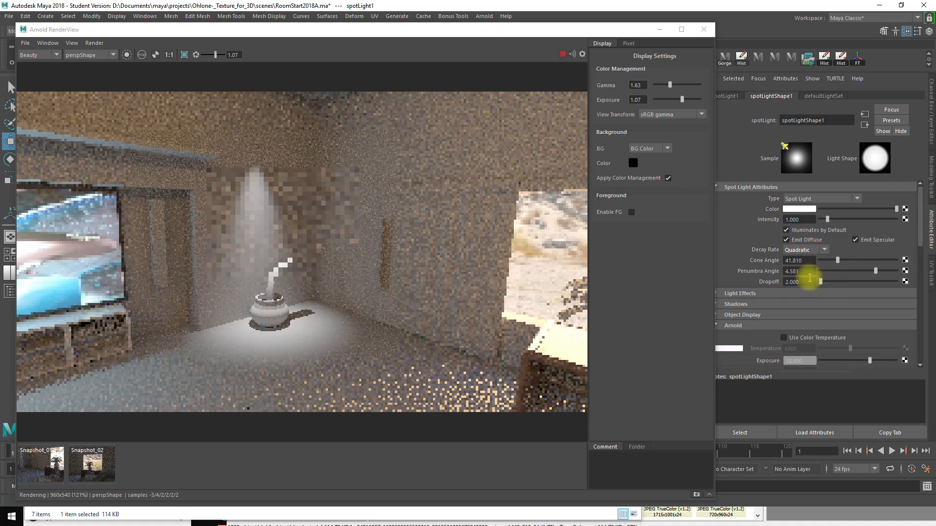
{"action": "left_click", "coordinate": [813, 248]}
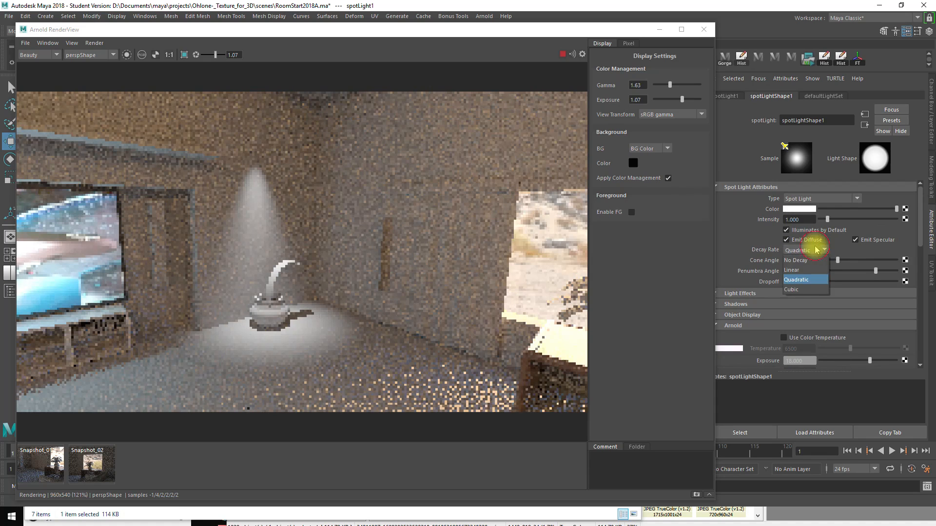
{"action": "left_click", "coordinate": [805, 287]}
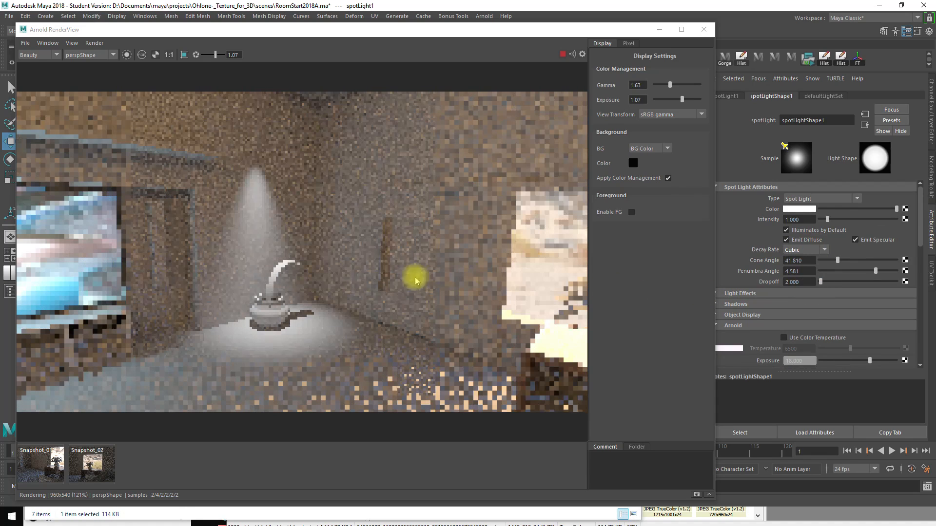
{"action": "left_click", "coordinate": [801, 249]}
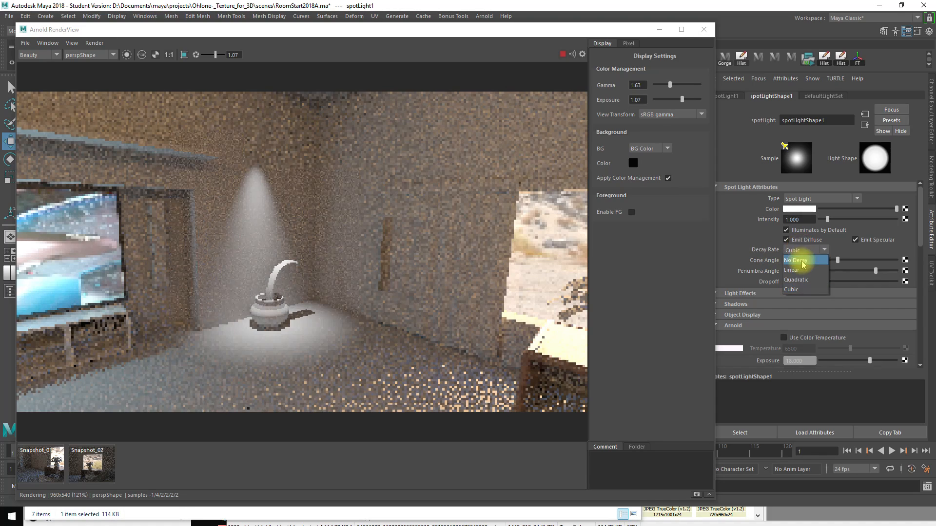
{"action": "left_click", "coordinate": [800, 261]}
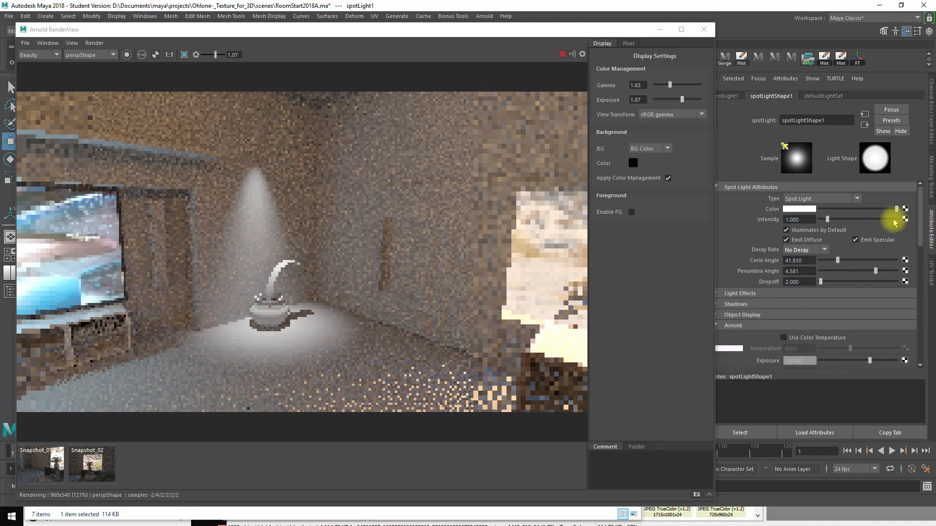
Try the spot light's radius and a lens radius of about 0.19, and reset both to 0
{"action": "left_click_drag", "start_coordinate": [920, 204], "coordinate": [925, 250]}
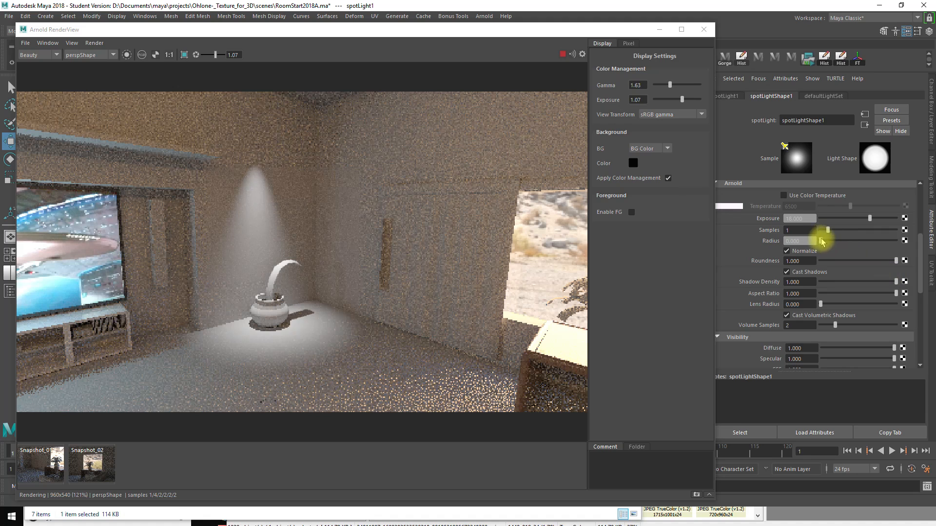
{"action": "mouse_move", "coordinate": [822, 241]}
{"action": "left_mouse_down"}
{"action": "mouse_move", "coordinate": [837, 242]}
{"action": "mouse_move", "coordinate": [821, 241]}
{"action": "left_mouse_up"}
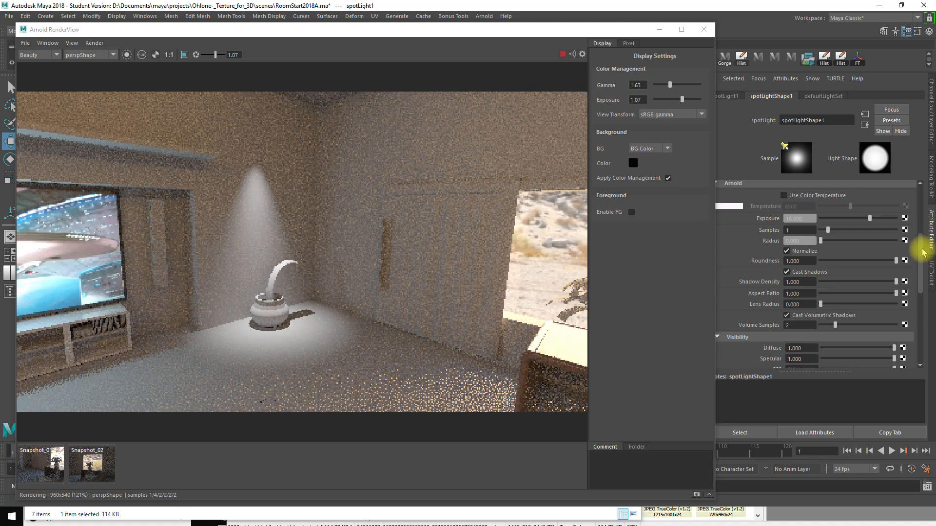
{"action": "left_click_drag", "start_coordinate": [820, 305], "coordinate": [834, 305]}
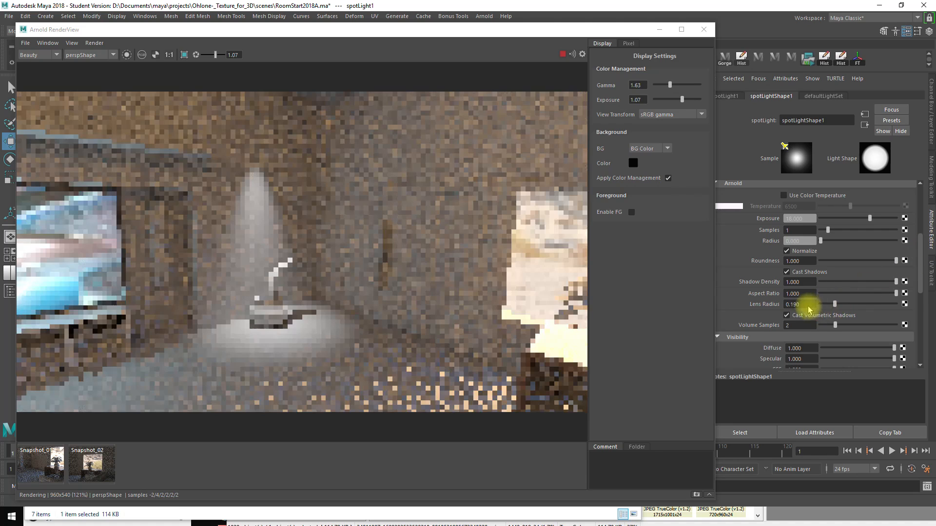
{"action": "left_click_drag", "start_coordinate": [919, 256], "coordinate": [916, 245]}
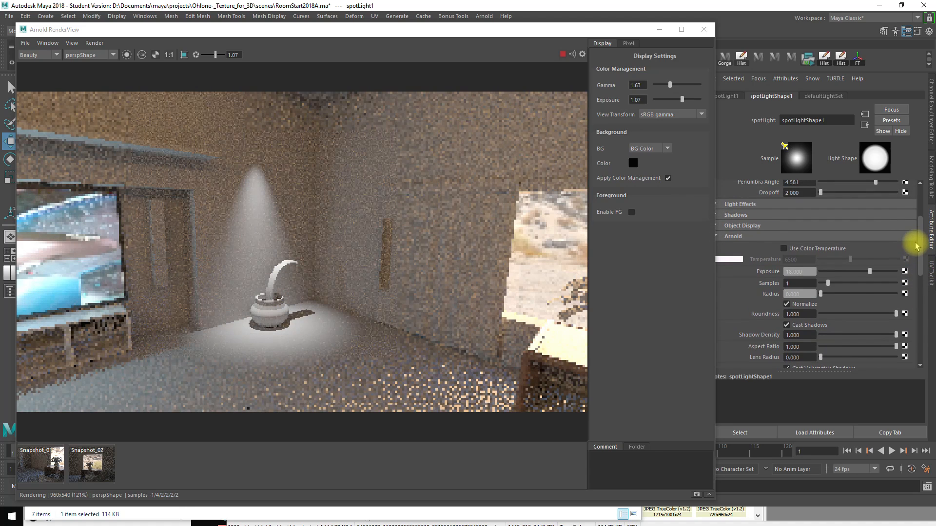
Set the spot light's Arnold exposure to 12 after testing 5, 8 and 10
{"action": "mouse_move", "coordinate": [916, 246]}
{"action": "left_mouse_down"}
{"action": "mouse_move", "coordinate": [915, 213]}
{"action": "mouse_move", "coordinate": [915, 259]}
{"action": "left_mouse_up"}
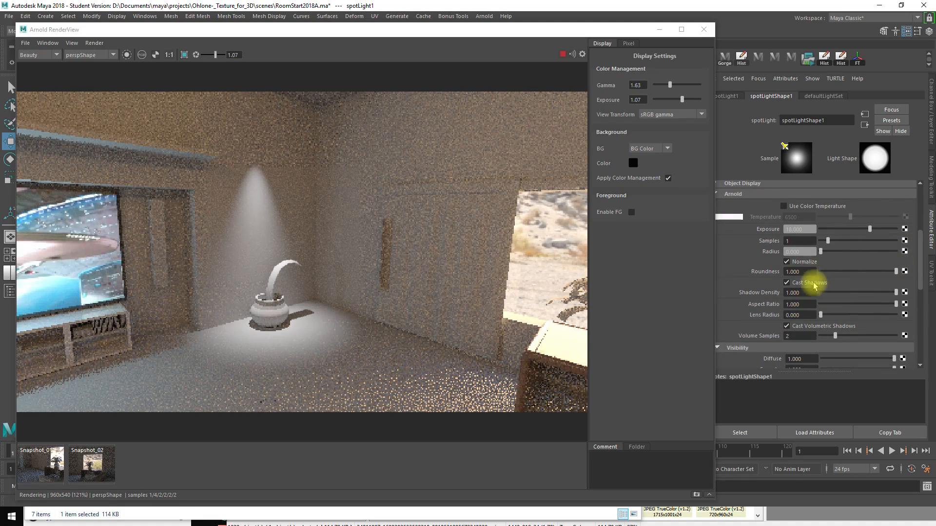
{"action": "left_click", "coordinate": [814, 228]}
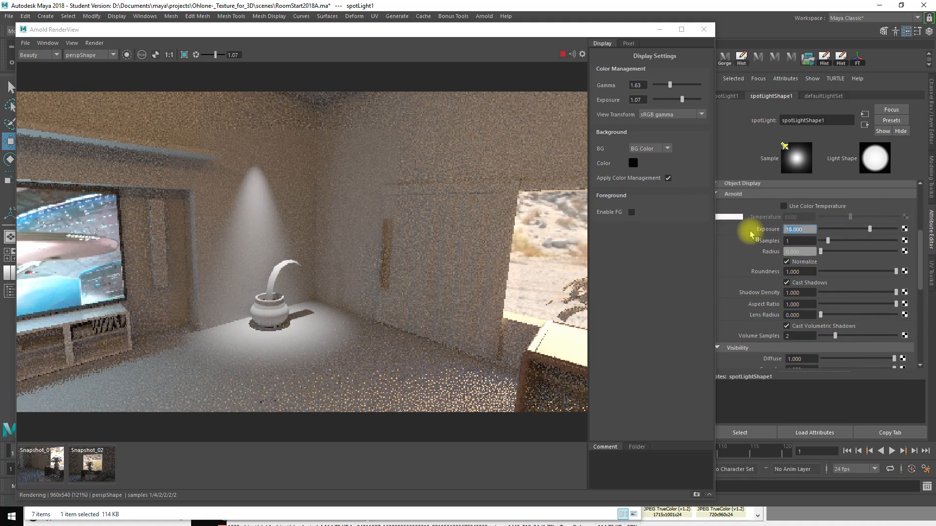
{"action": "type", "text": "5"}
{"action": "key", "text": "Return"}
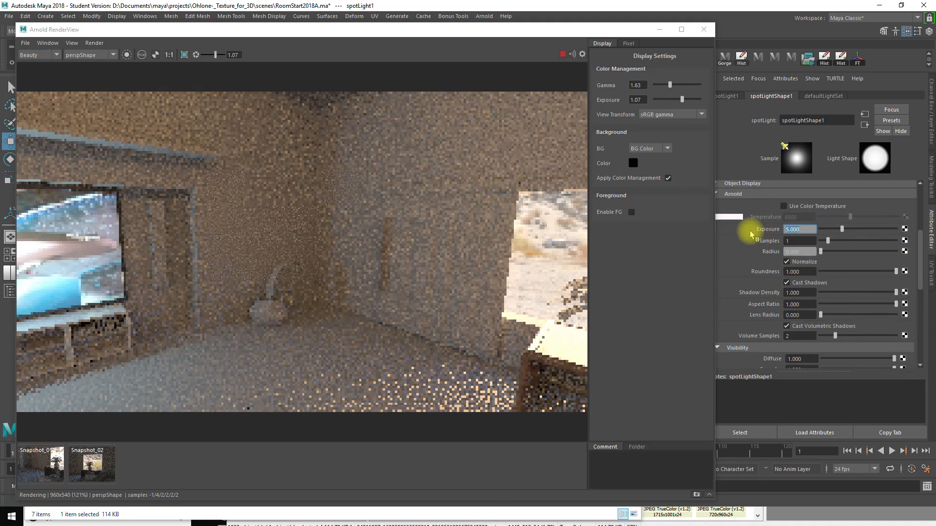
{"action": "type", "text": "8"}
{"action": "key", "text": "Return"}
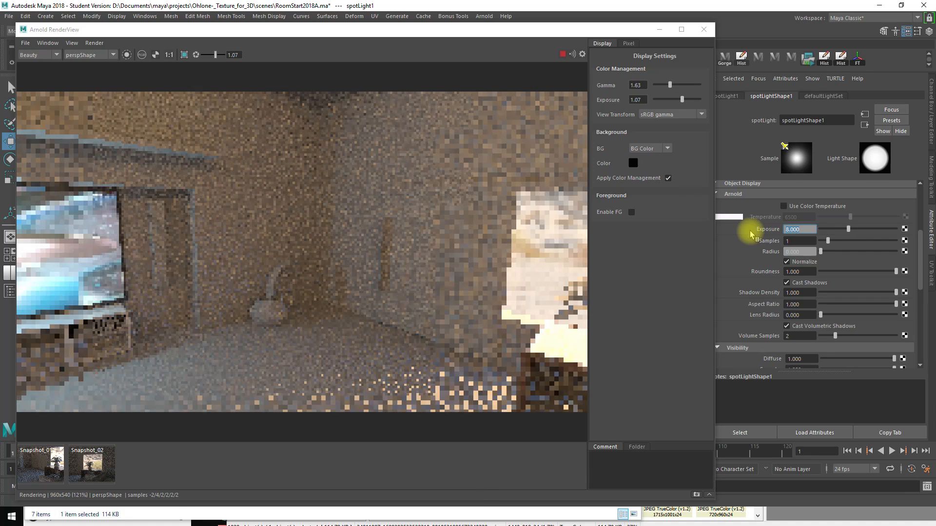
{"action": "type", "text": "10"}
{"action": "key", "text": "Return"}
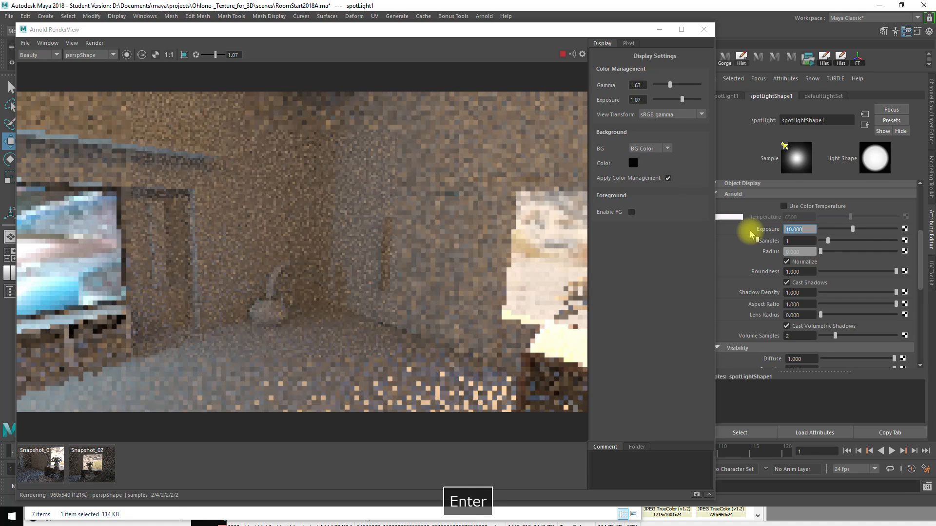
{"action": "type", "text": "12"}
{"action": "key", "text": "Return"}
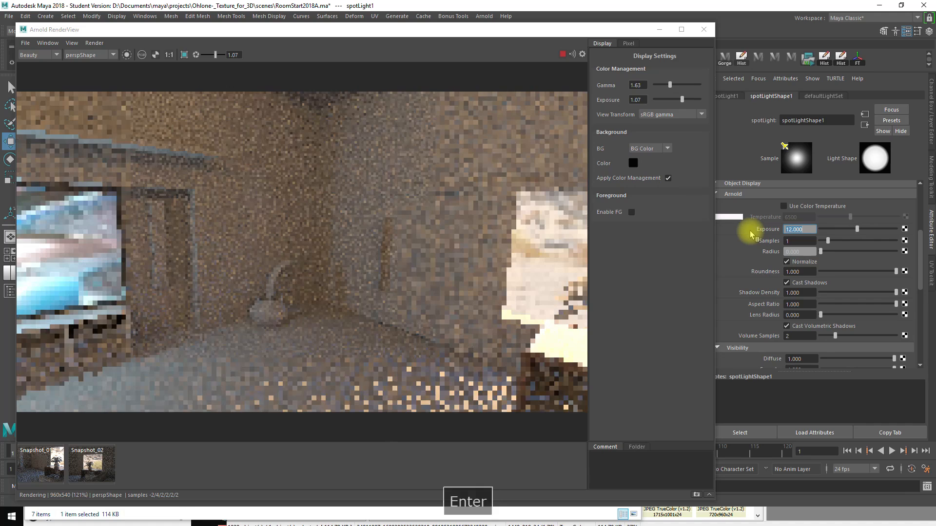
Raise the spot light's Arnold exposure through 13, 14, 15 and 16, and set it to 18
{"action": "type", "text": "13"}
{"action": "key", "text": "Return"}
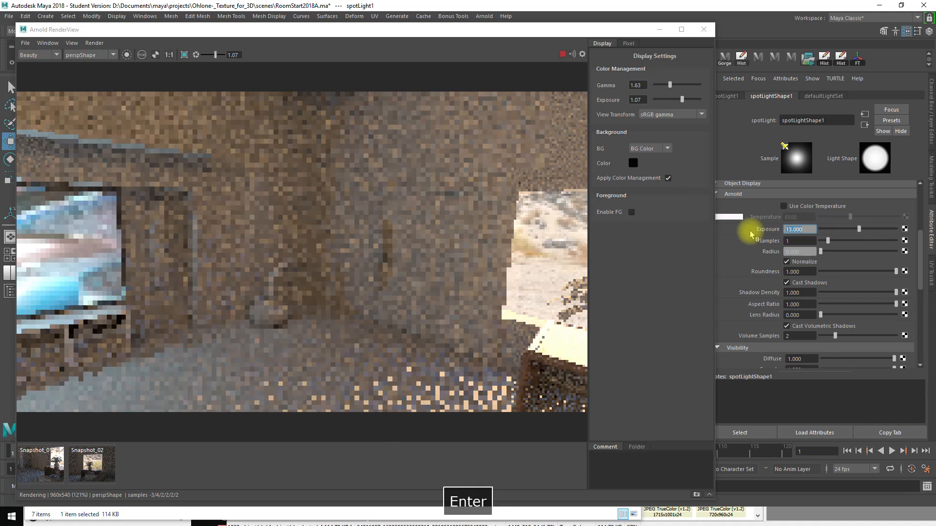
{"action": "type", "text": "14"}
{"action": "key", "text": "Return"}
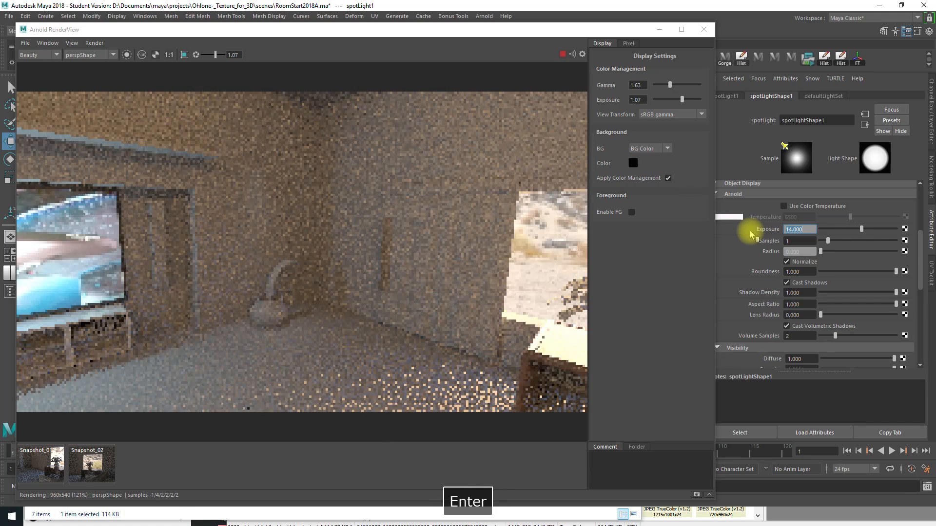
{"action": "type", "text": "15"}
{"action": "key", "text": "Return"}
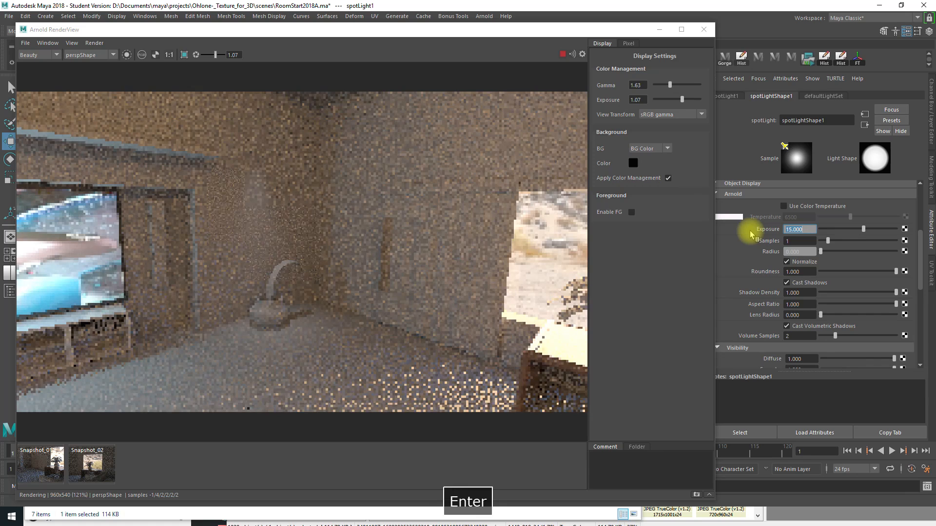
{"action": "type", "text": "16"}
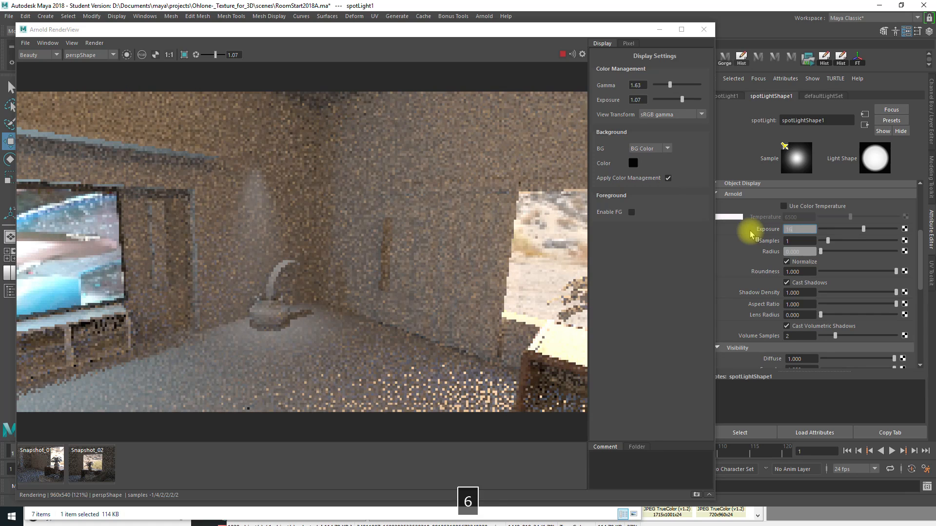
{"action": "key", "text": "Return"}
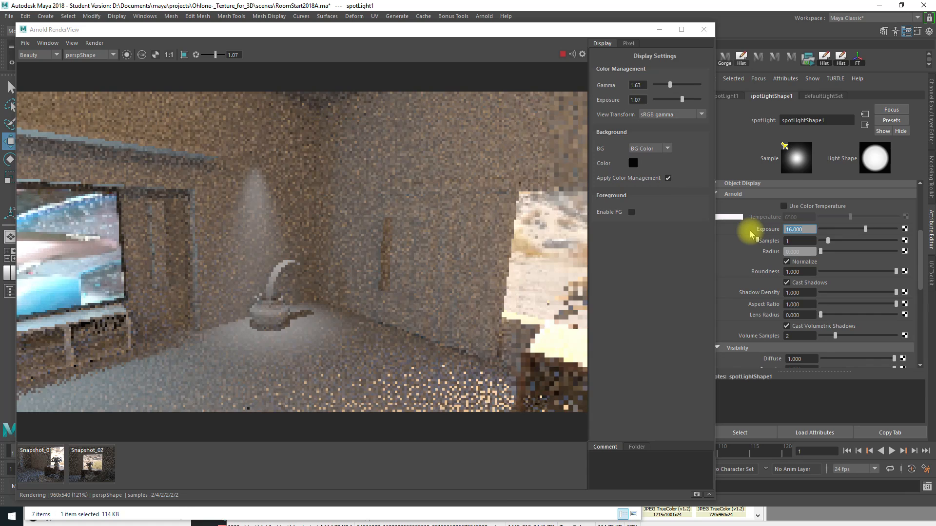
{"action": "type", "text": "18"}
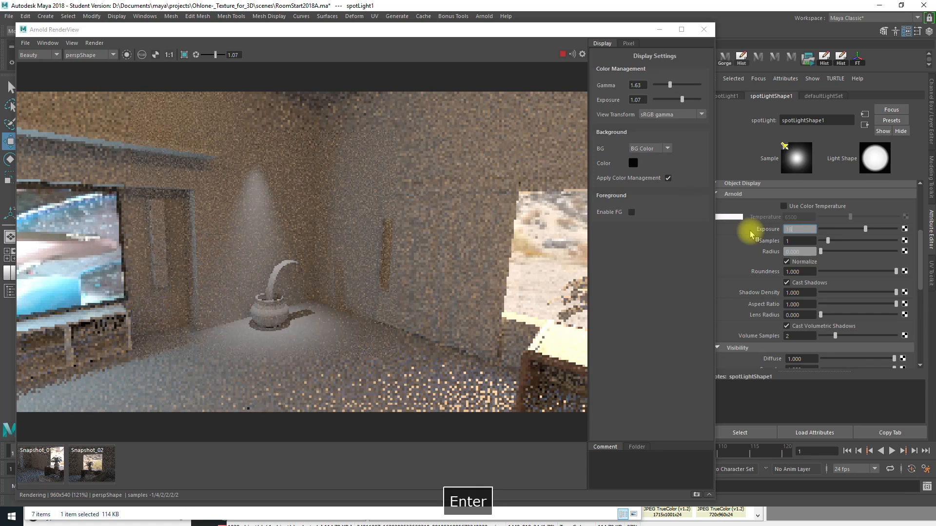
{"action": "key", "text": "Return"}
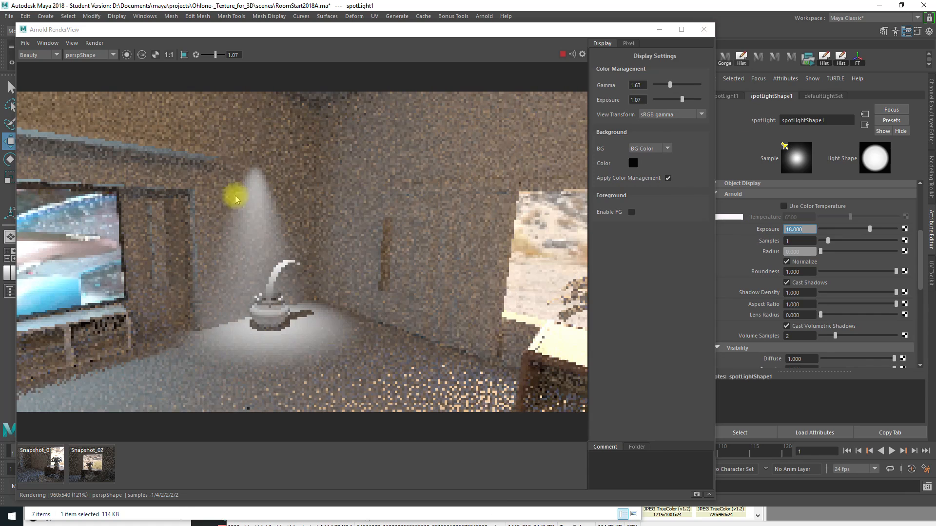
Enlarge the spot light's radius, turn off Normalize, and reduce the radius to a small value
{"action": "left_click_drag", "start_coordinate": [820, 251], "coordinate": [849, 252]}
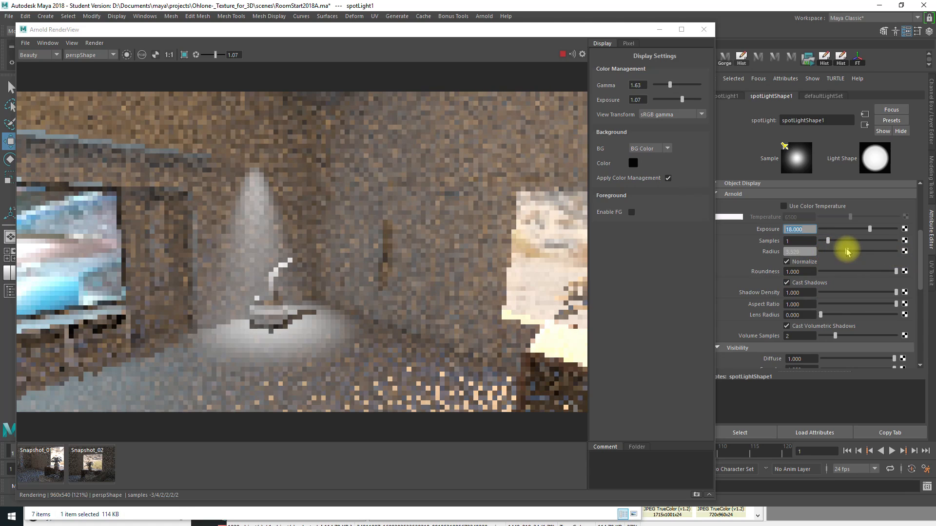
{"action": "left_click", "coordinate": [786, 262]}
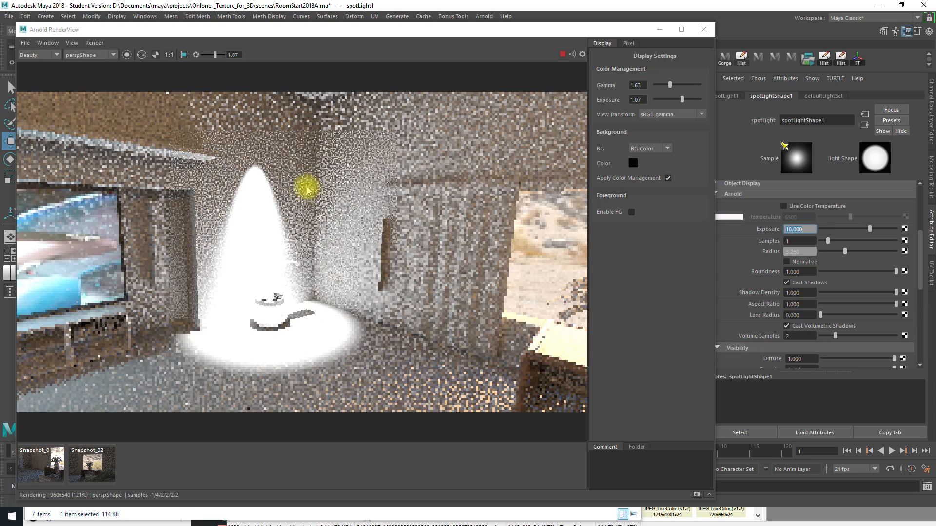
{"action": "left_click_drag", "start_coordinate": [846, 250], "coordinate": [828, 255]}
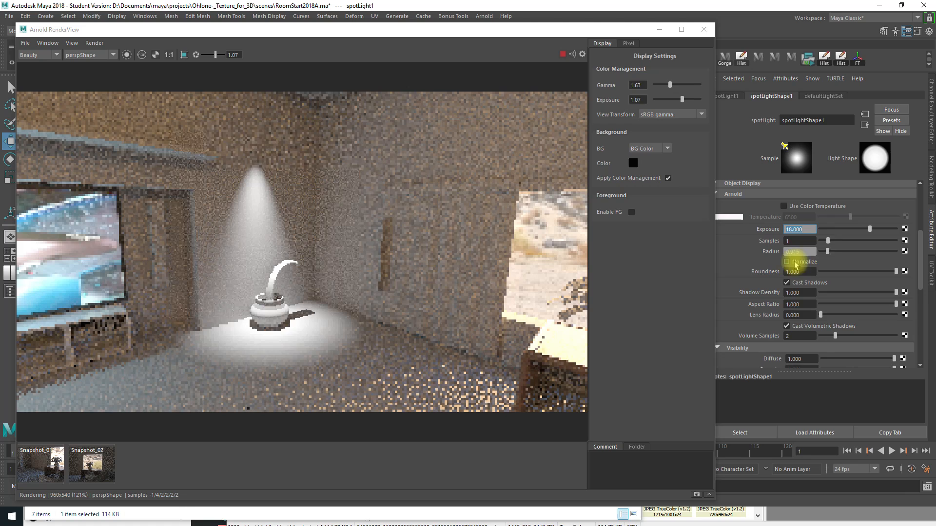
{"action": "left_click_drag", "start_coordinate": [828, 252], "coordinate": [827, 254]}
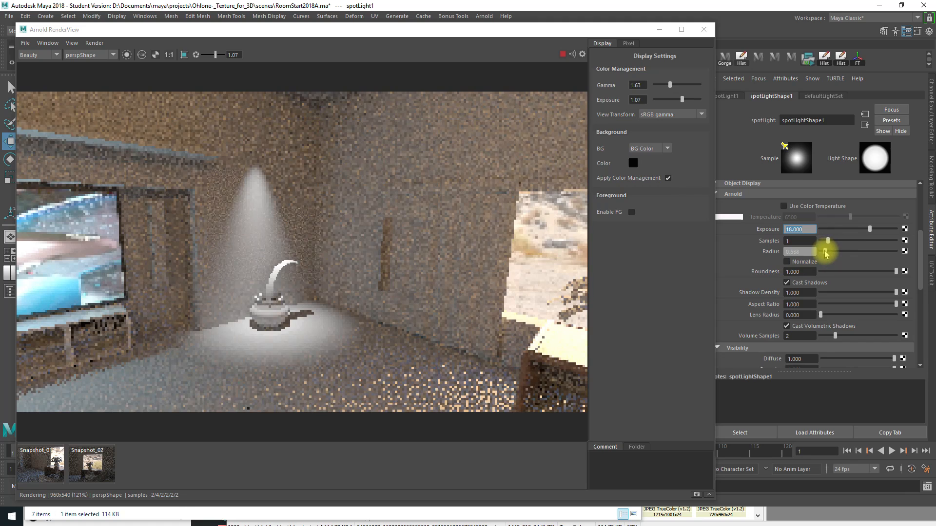
{"action": "left_click_drag", "start_coordinate": [825, 253], "coordinate": [824, 253]}
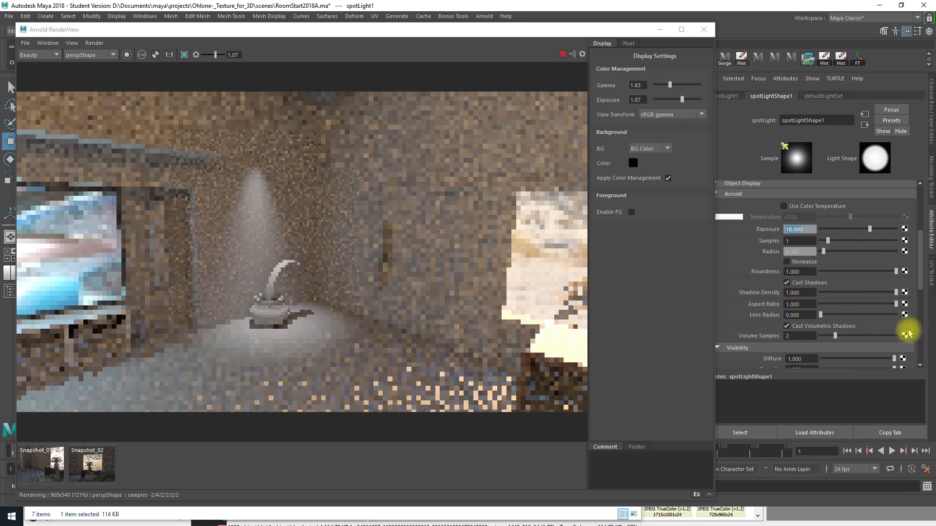
Try the Quadratic decay rate on the spot light, and return it to No Decay
{"action": "scroll", "coordinate": [918, 263], "scroll_direction": "up", "scroll_amount": 2}
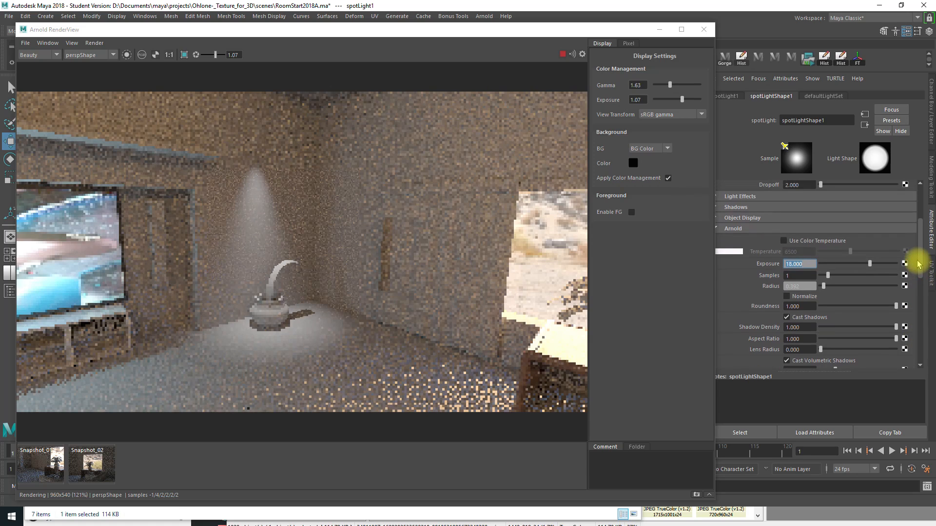
{"action": "scroll", "coordinate": [915, 253], "scroll_direction": "up", "scroll_amount": 1}
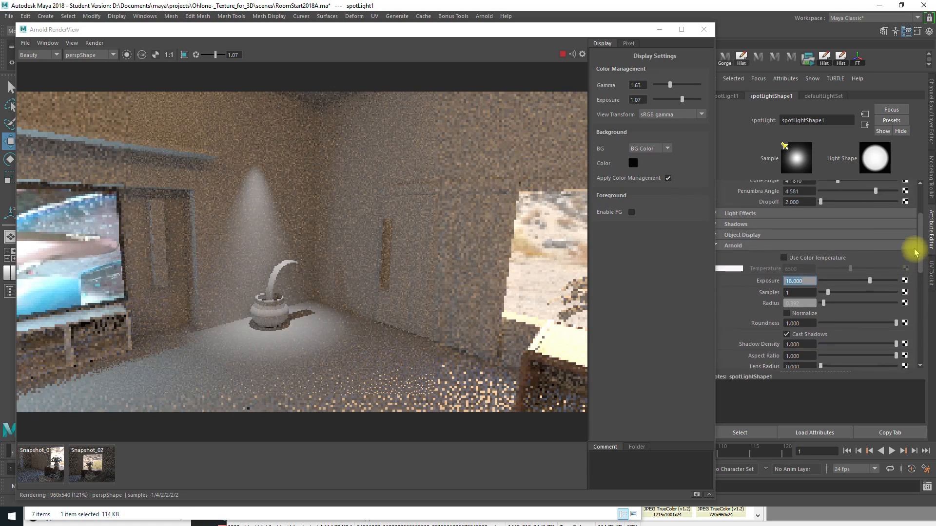
{"action": "scroll", "coordinate": [915, 252], "scroll_direction": "up", "scroll_amount": 3}
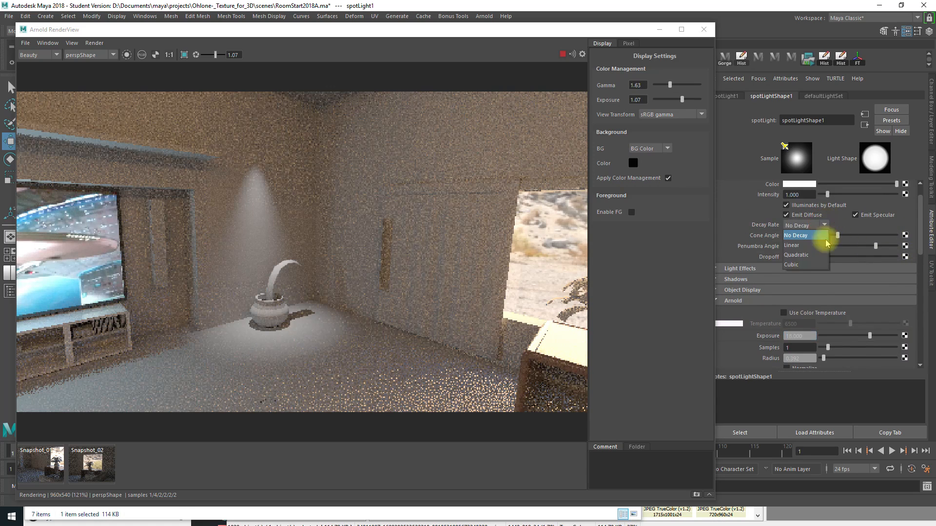
{"action": "left_click", "coordinate": [824, 250]}
{"action": "left_click", "coordinate": [825, 225]}
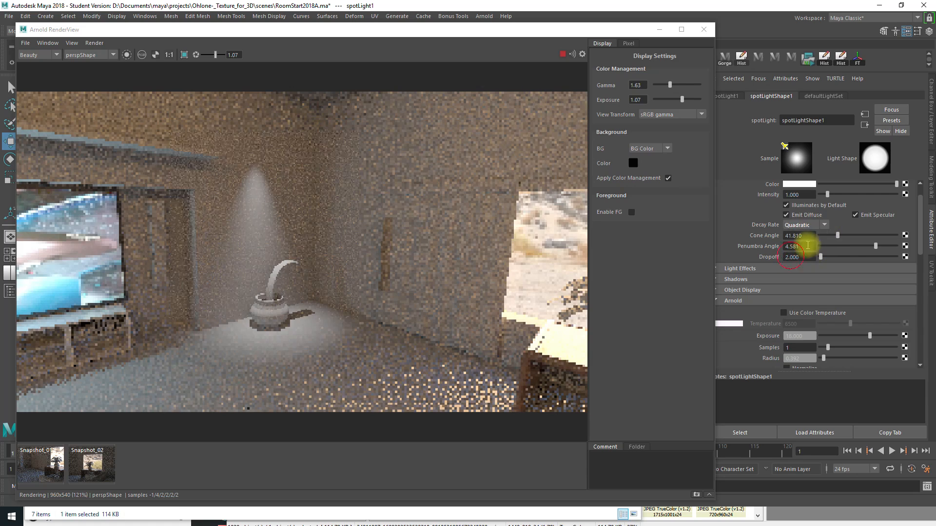
{"action": "left_click", "coordinate": [816, 226]}
{"action": "left_click", "coordinate": [815, 237]}
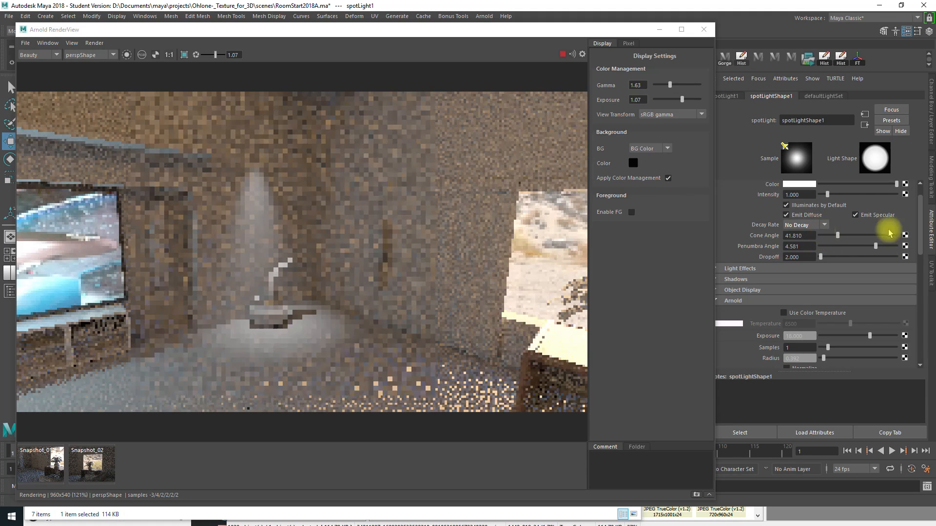
Keep the lens radius at 0, reduce the spot light's radius slightly, and set its exposure to 22
{"action": "scroll", "coordinate": [922, 255], "scroll_direction": "down", "scroll_amount": 2}
{"action": "scroll", "coordinate": [921, 258], "scroll_direction": "down", "scroll_amount": 3}
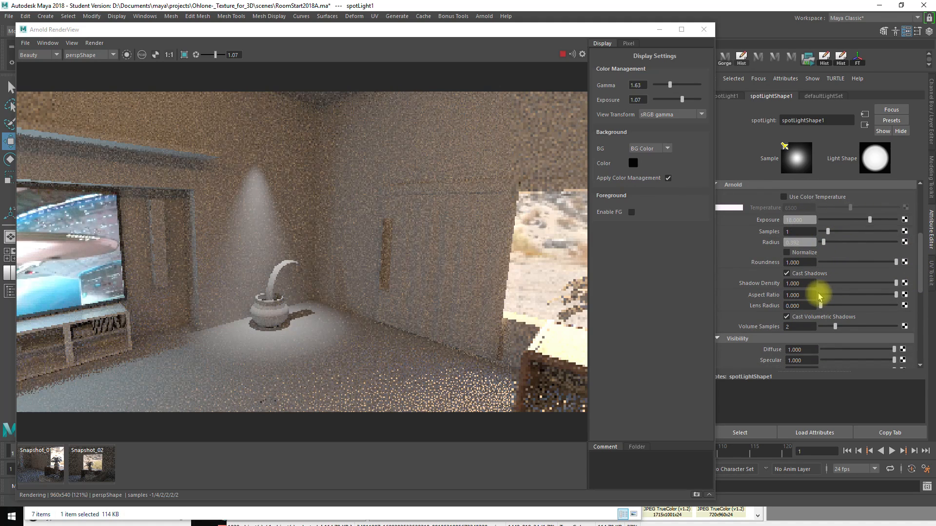
{"action": "left_click_drag", "start_coordinate": [825, 306], "coordinate": [797, 307]}
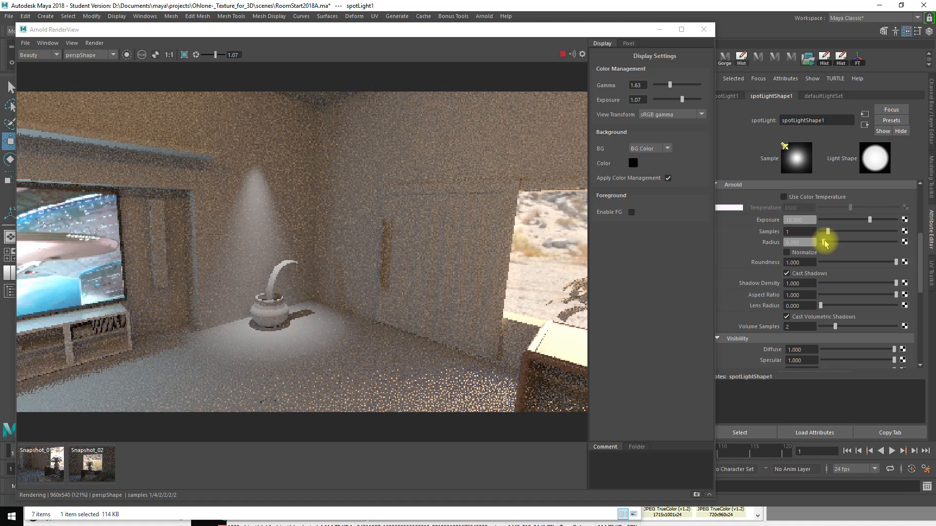
{"action": "left_click_drag", "start_coordinate": [825, 244], "coordinate": [823, 244]}
{"action": "left_click", "coordinate": [802, 220]}
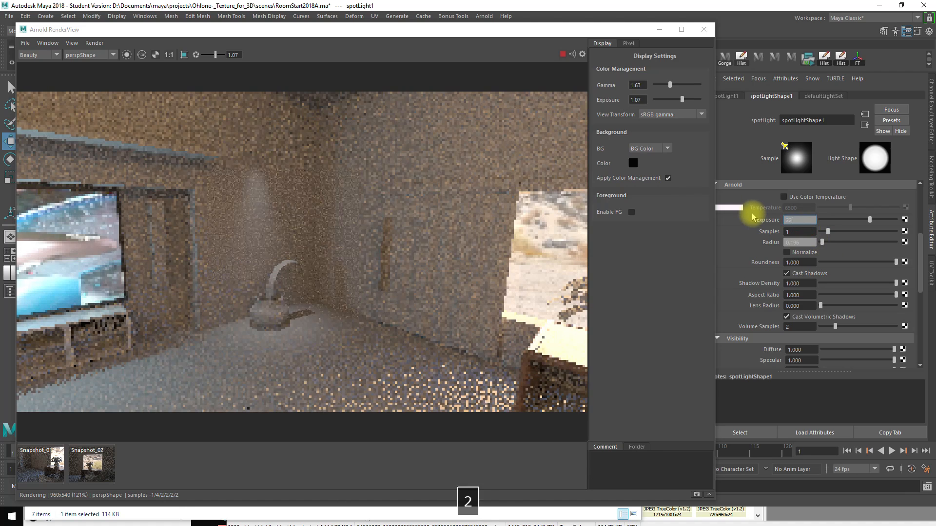
{"action": "type", "text": "22"}
{"action": "key", "text": "Return"}
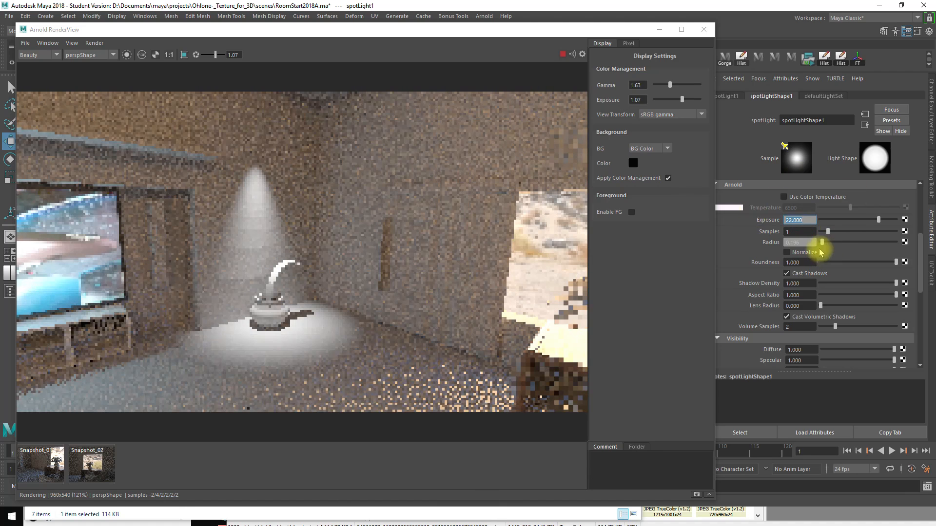
Test a smaller radius on the spot light, and set its exposure to about 17 and its radius to about 0.52
{"action": "left_click_drag", "start_coordinate": [823, 244], "coordinate": [823, 244]}
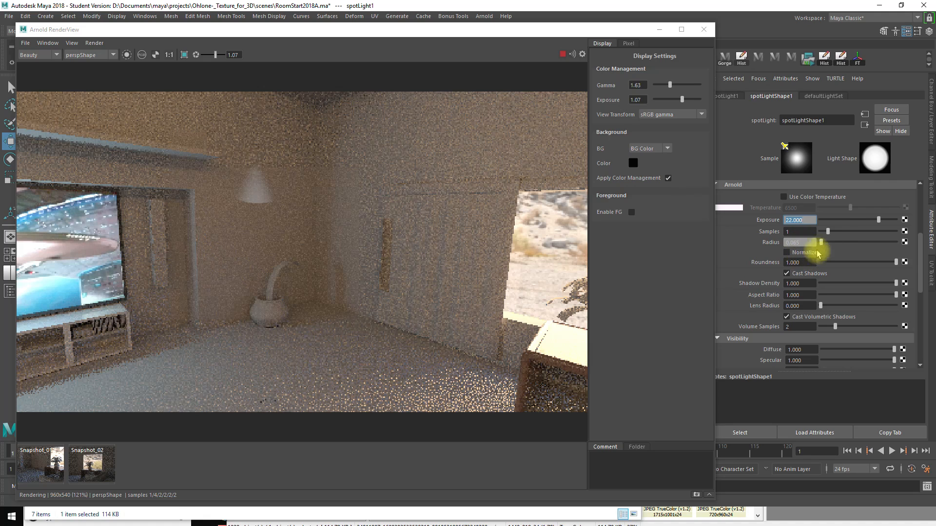
{"action": "left_click_drag", "start_coordinate": [872, 220], "coordinate": [868, 220]}
{"action": "mouse_move", "coordinate": [819, 244]}
{"action": "left_mouse_down"}
{"action": "mouse_move", "coordinate": [887, 242]}
{"action": "mouse_move", "coordinate": [824, 245]}
{"action": "left_mouse_up"}
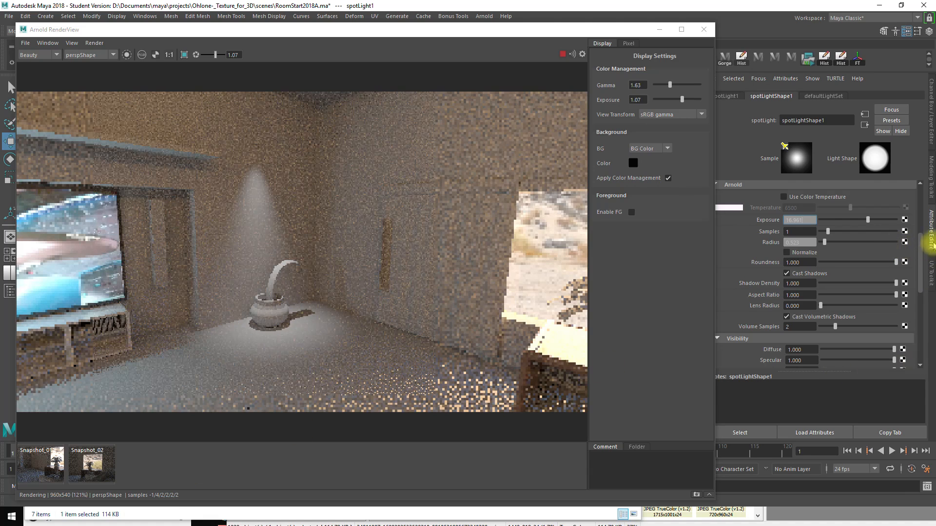
Set the spot light's color temperature value to about 11650
{"action": "scroll", "coordinate": [916, 200], "scroll_direction": "up", "scroll_amount": 5}
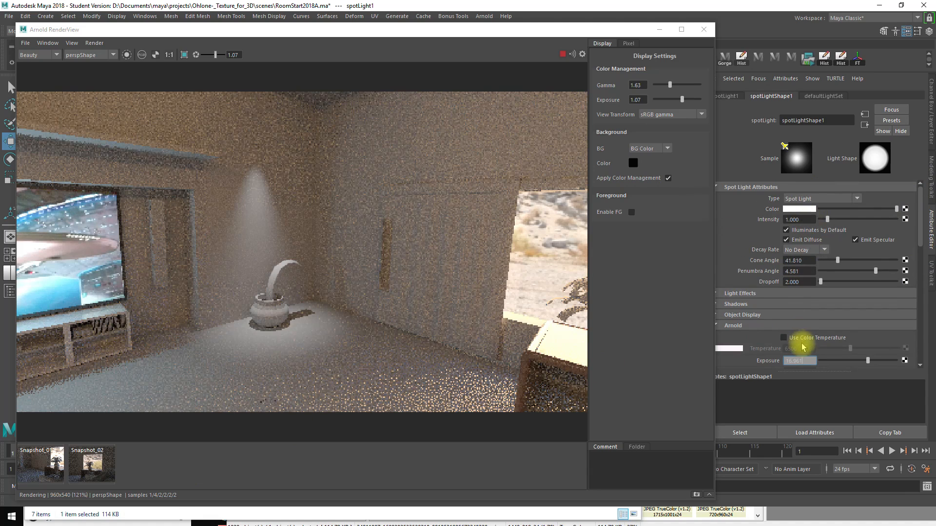
{"action": "left_click_drag", "start_coordinate": [844, 349], "coordinate": [882, 351]}
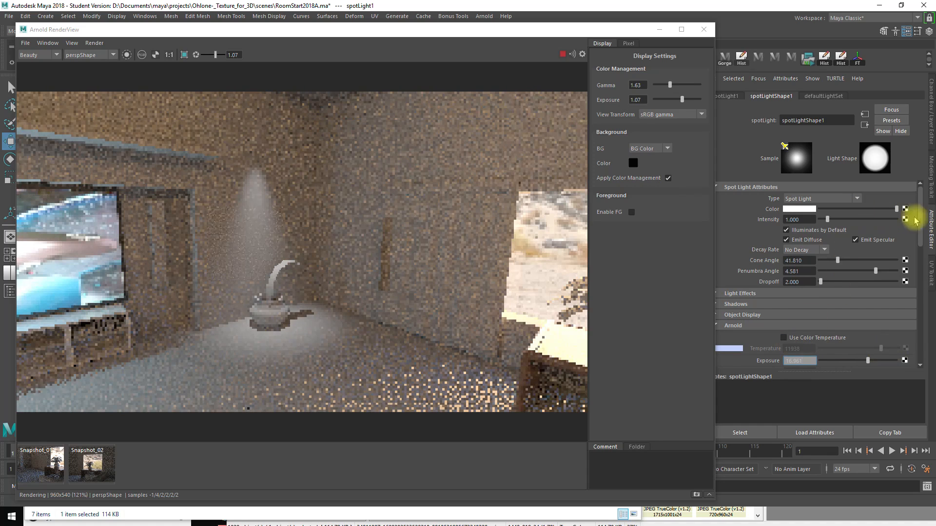
Add an aiLightDecay filter to the spot light's Arnold light filters and select it in the filter list
{"action": "scroll", "coordinate": [921, 234], "scroll_direction": "down", "scroll_amount": 5}
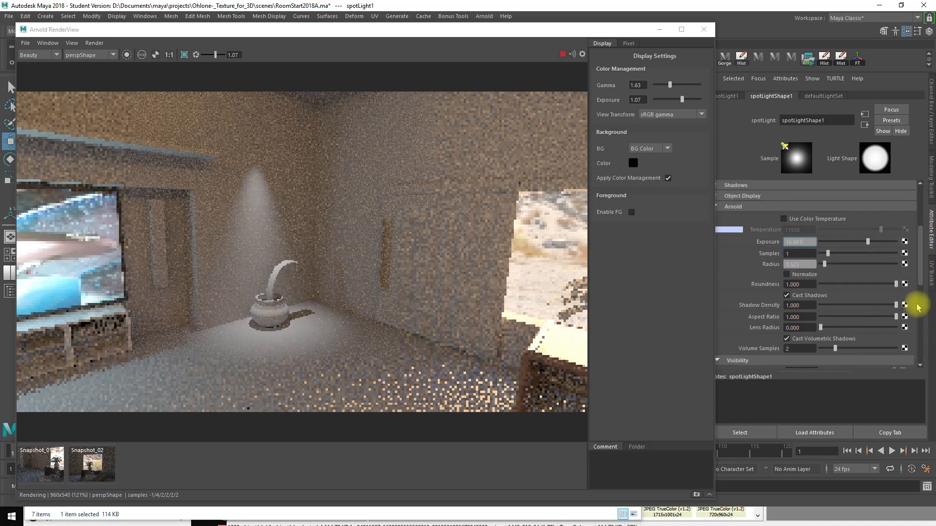
{"action": "scroll", "coordinate": [919, 297], "scroll_direction": "down", "scroll_amount": 5}
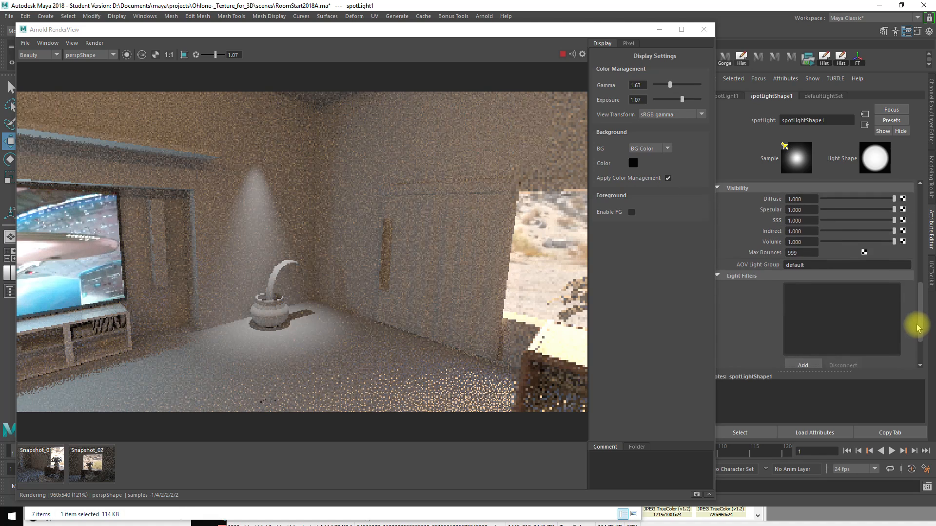
{"action": "scroll", "coordinate": [919, 328], "scroll_direction": "down", "scroll_amount": 3}
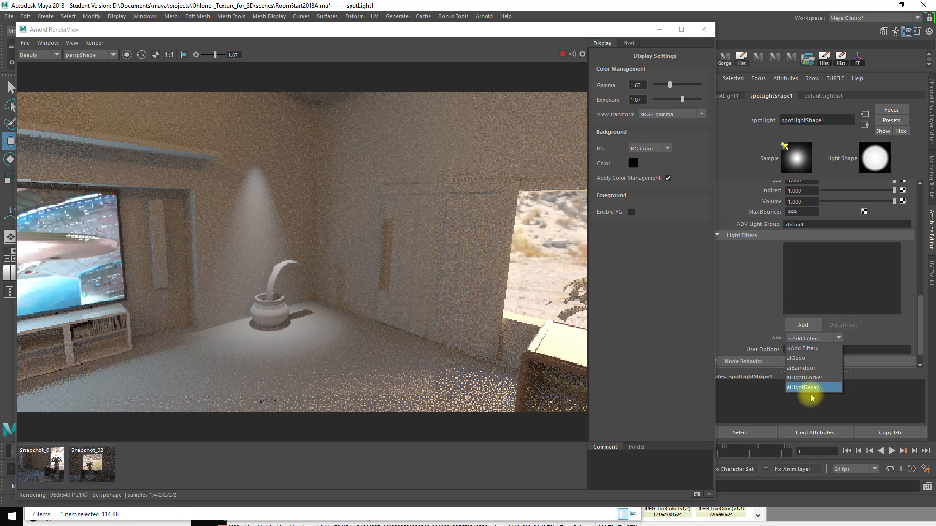
{"action": "left_click", "coordinate": [810, 388]}
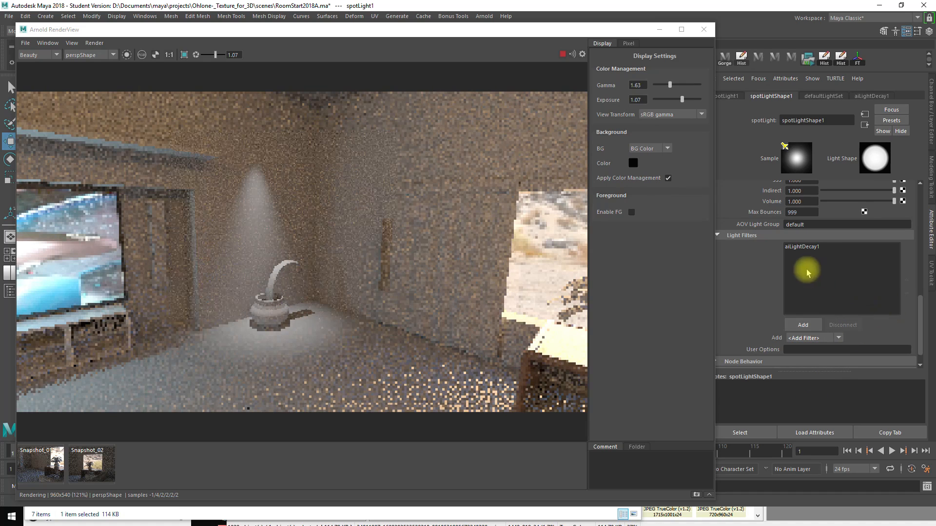
{"action": "left_click", "coordinate": [805, 246]}
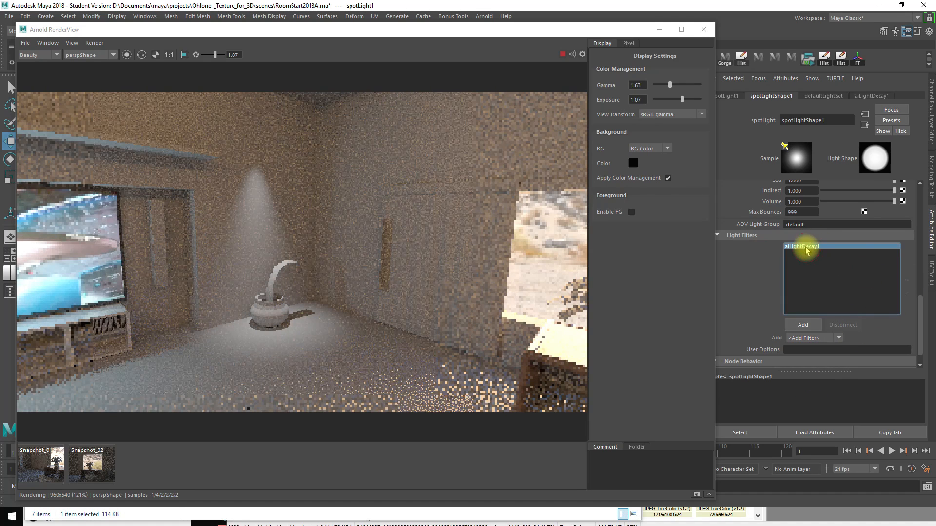
Recheck the spot light's decay rate with No Decay, and open the attributes of the light decay filter
{"action": "left_click_drag", "start_coordinate": [921, 309], "coordinate": [918, 200]}
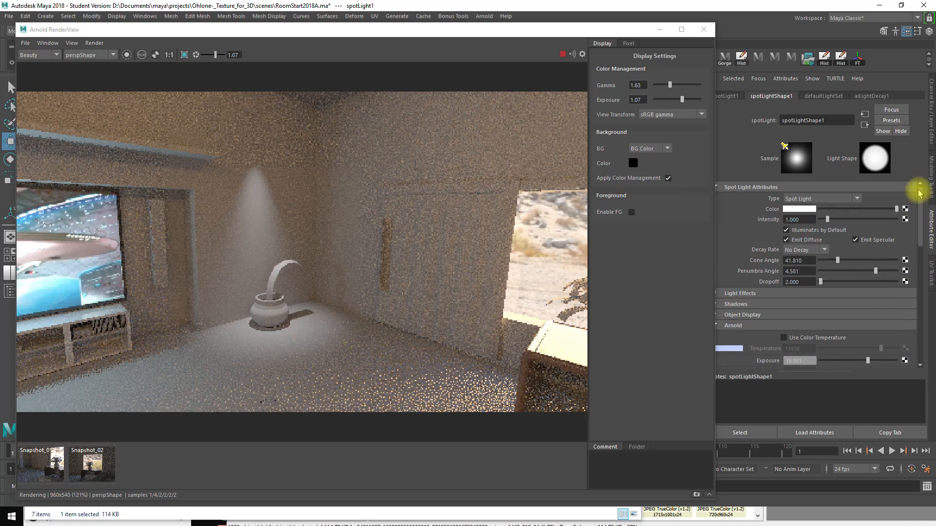
{"action": "left_click", "coordinate": [811, 271]}
{"action": "left_click", "coordinate": [819, 251]}
{"action": "left_click", "coordinate": [819, 261]}
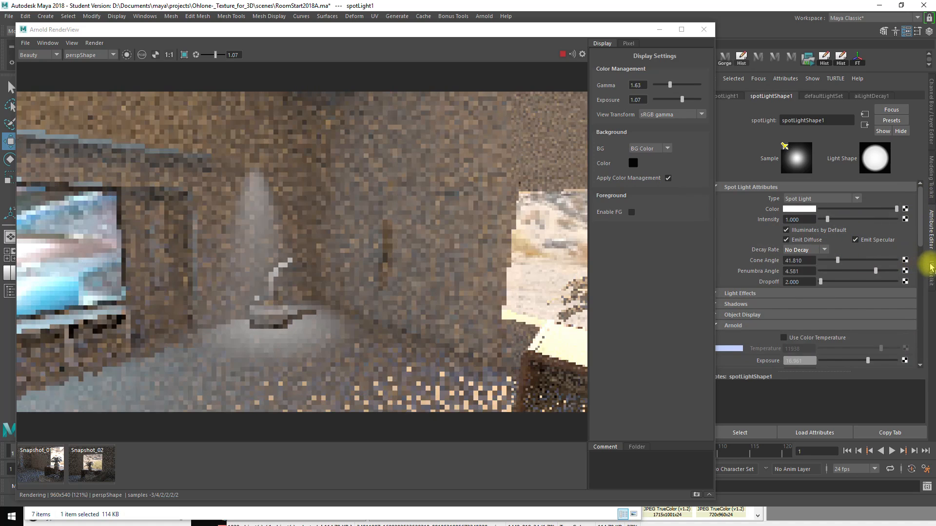
{"action": "left_click_drag", "start_coordinate": [919, 232], "coordinate": [904, 339]}
{"action": "scroll", "coordinate": [905, 338], "scroll_direction": "down", "scroll_amount": 1}
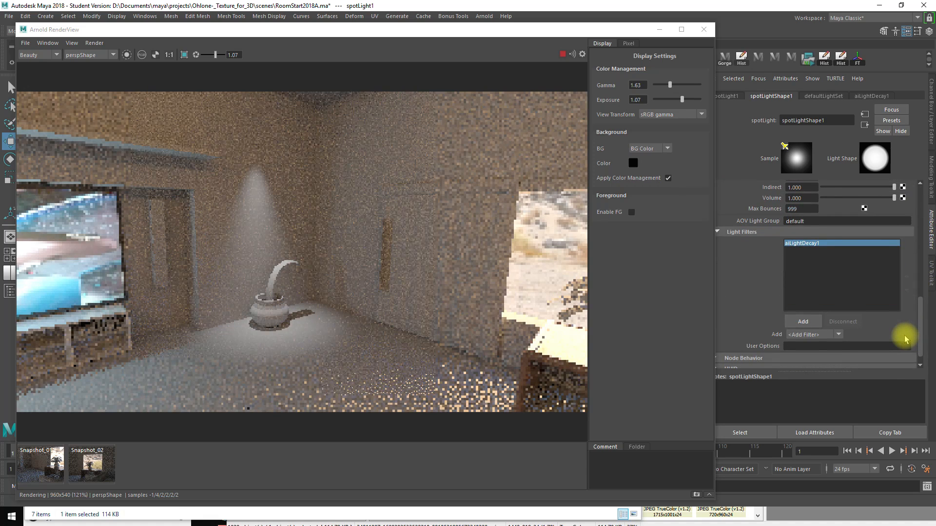
{"action": "scroll", "coordinate": [906, 341], "scroll_direction": "down", "scroll_amount": 3}
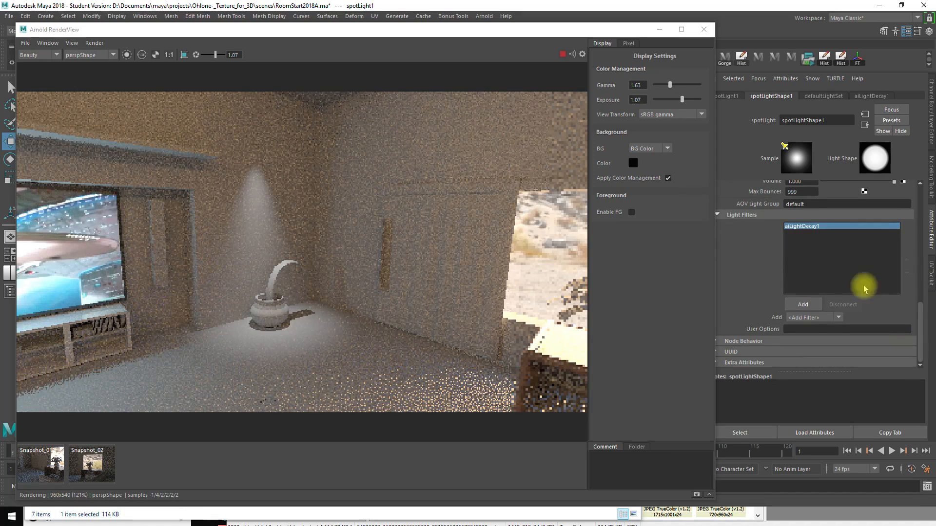
{"action": "left_click", "coordinate": [875, 98]}
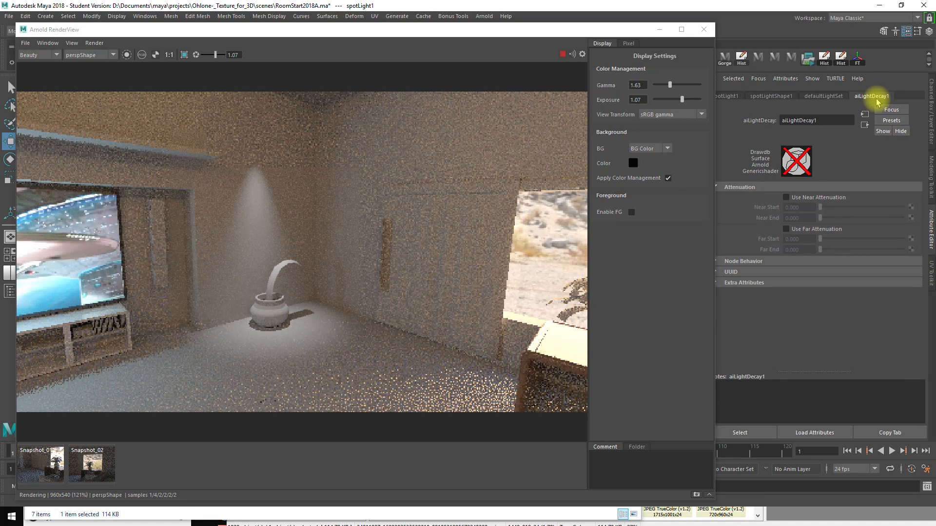
Test near attenuation on the light decay filter, and turn on far attenuation with a far end of about 575
{"action": "left_click", "coordinate": [789, 199]}
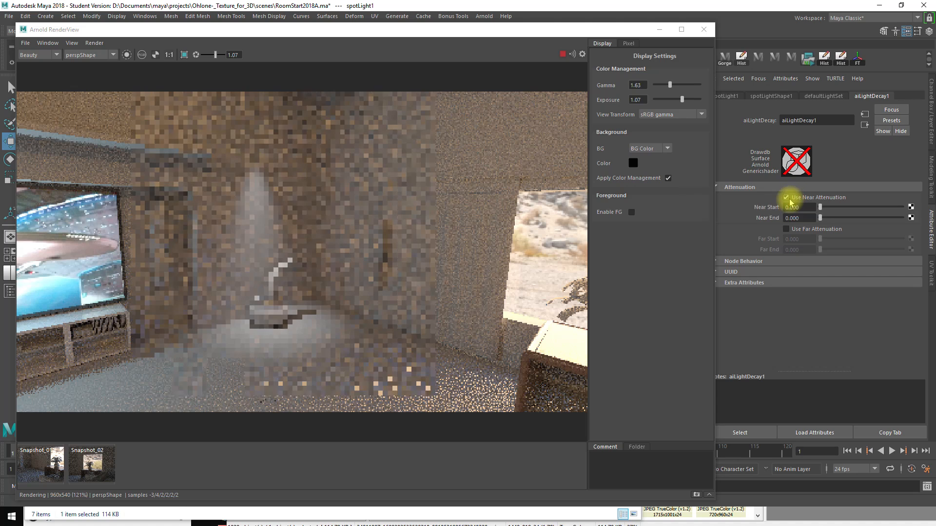
{"action": "left_click_drag", "start_coordinate": [822, 218], "coordinate": [796, 217]}
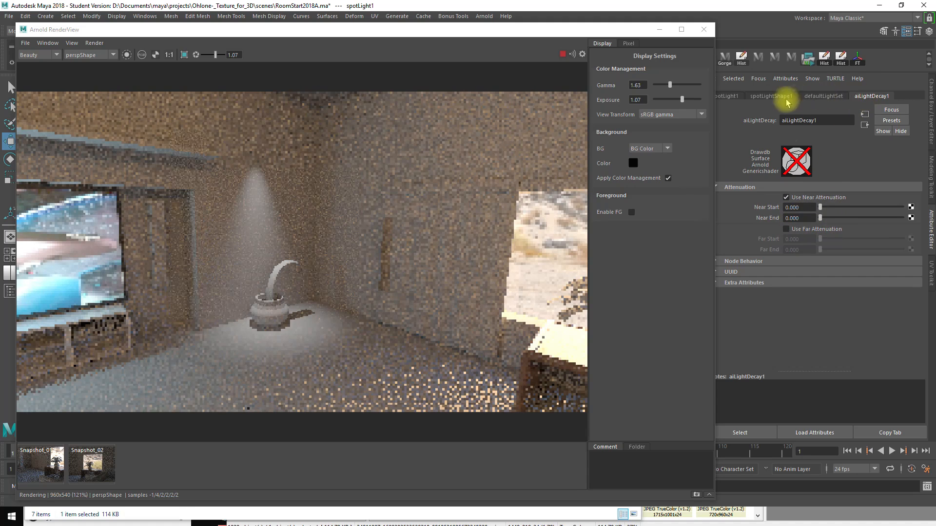
{"action": "left_click", "coordinate": [786, 199]}
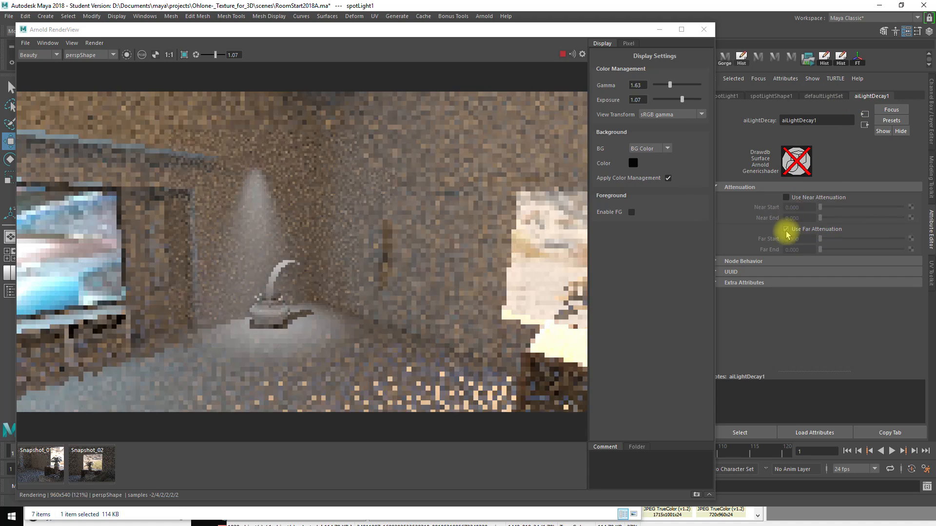
{"action": "left_click", "coordinate": [786, 229]}
{"action": "left_click_drag", "start_coordinate": [825, 250], "coordinate": [867, 256]}
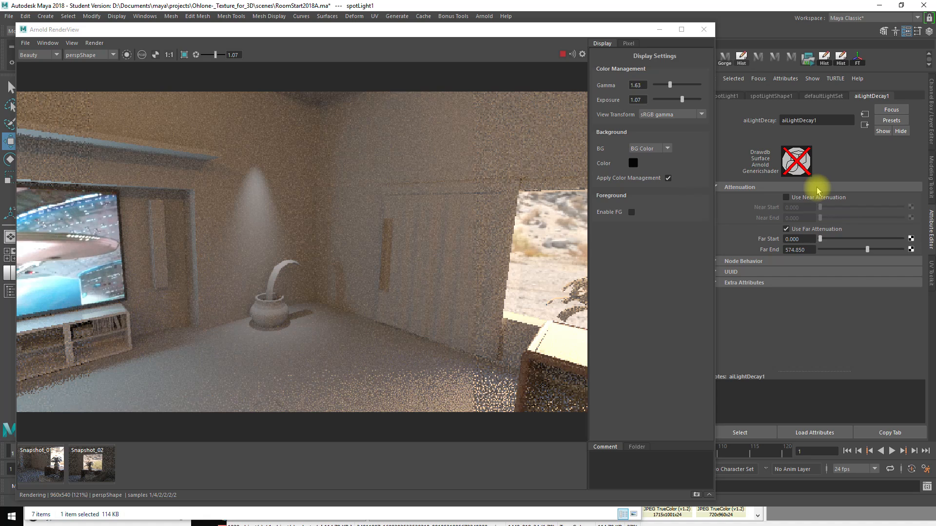
{"action": "left_click_drag", "start_coordinate": [547, 41], "coordinate": [681, 108]}
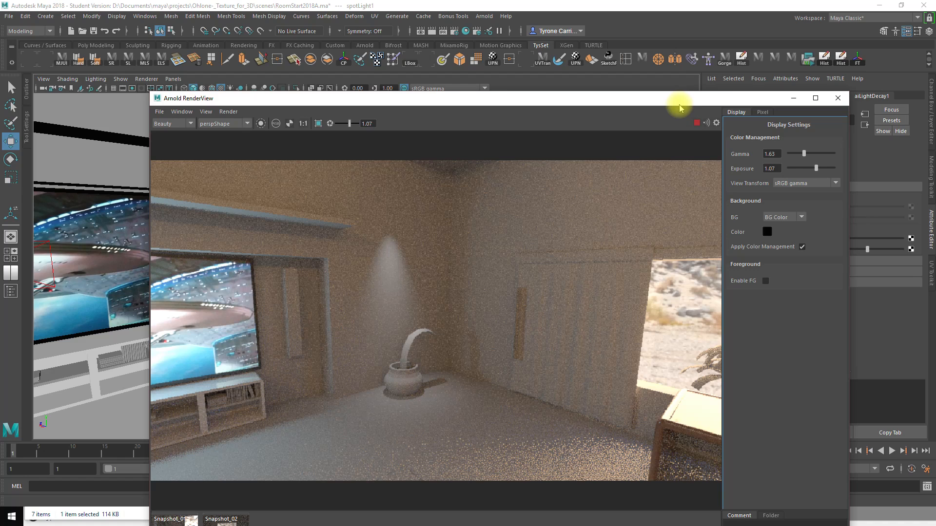
{"action": "left_click_drag", "start_coordinate": [543, 103], "coordinate": [523, 59]}
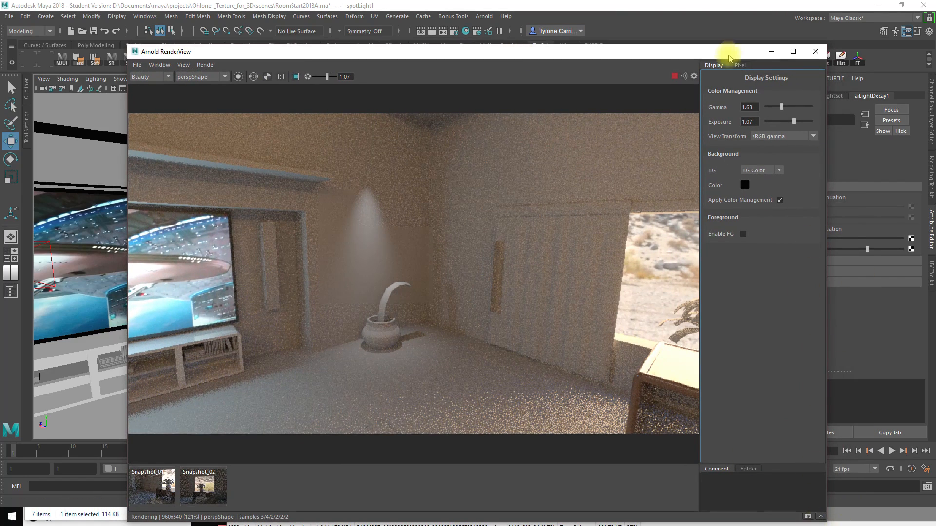
{"action": "left_click_drag", "start_coordinate": [715, 55], "coordinate": [619, 42]}
{"action": "left_click", "coordinate": [820, 521]}
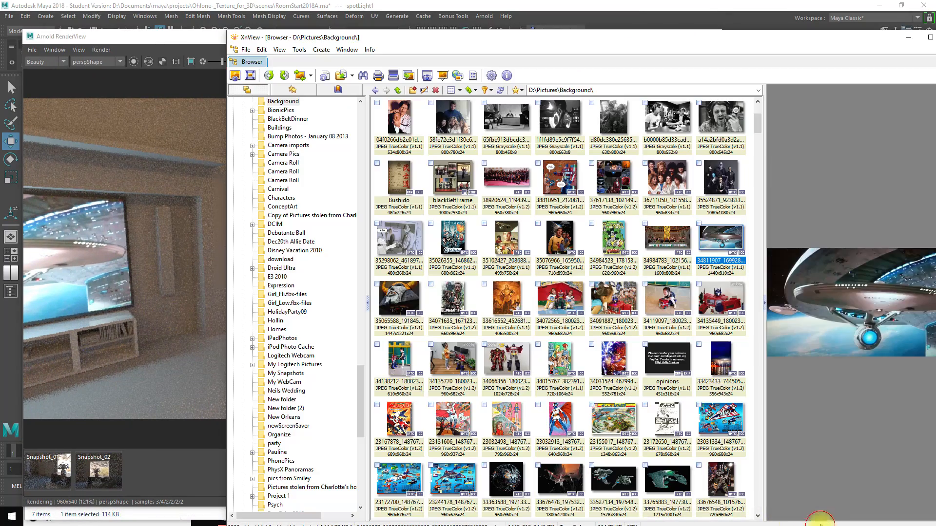
{"action": "left_click", "coordinate": [905, 42]}
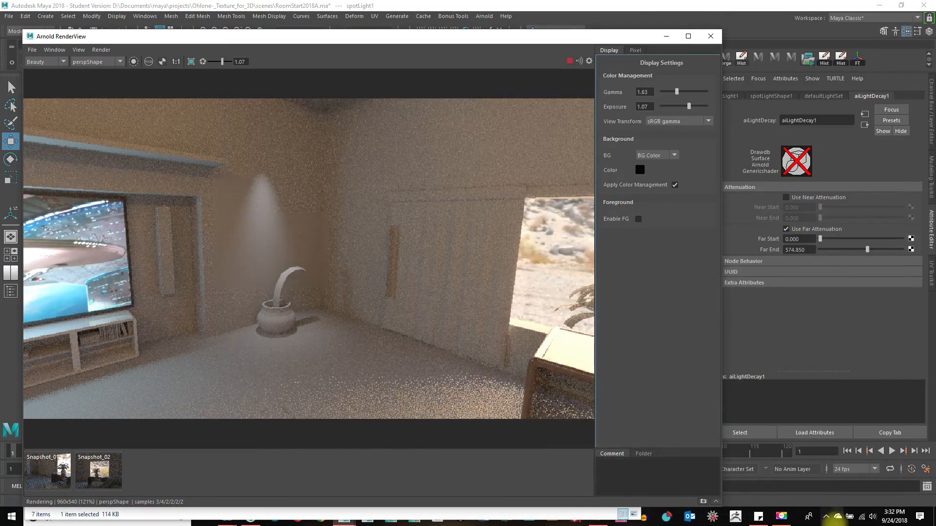
{"action": "left_click", "coordinate": [794, 518]}
{"action": "left_click", "coordinate": [860, 491]}
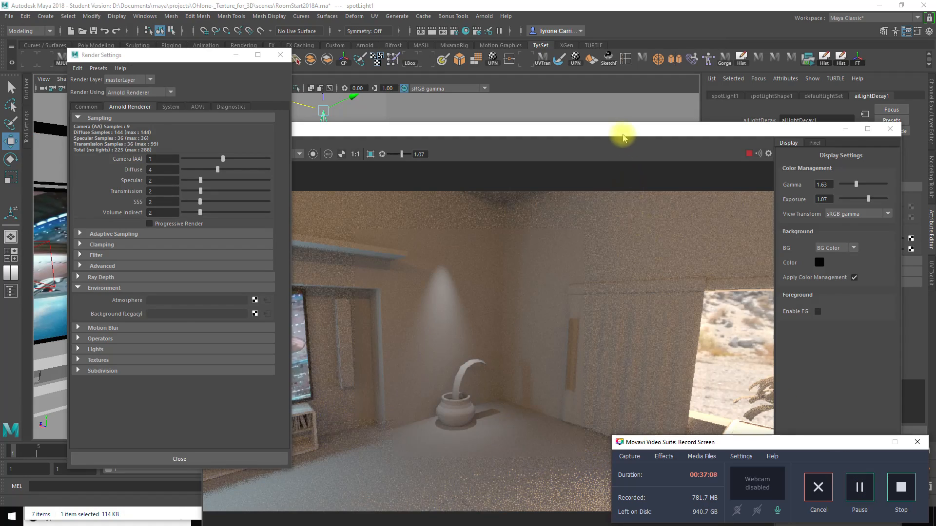
Create an aiFog as the environment atmosphere in the Arnold render settings
{"action": "left_click_drag", "start_coordinate": [623, 138], "coordinate": [646, 95]}
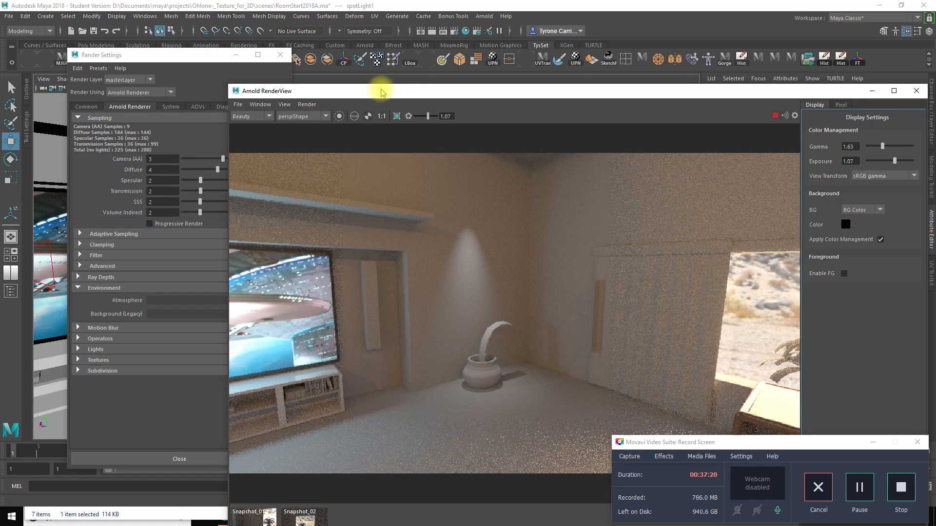
{"action": "left_click_drag", "start_coordinate": [383, 92], "coordinate": [410, 92]}
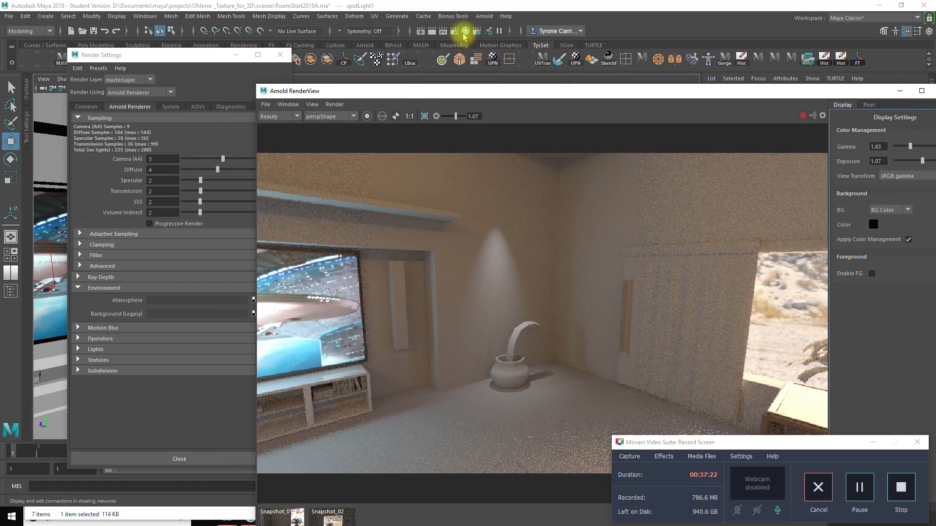
{"action": "left_click", "coordinate": [144, 66]}
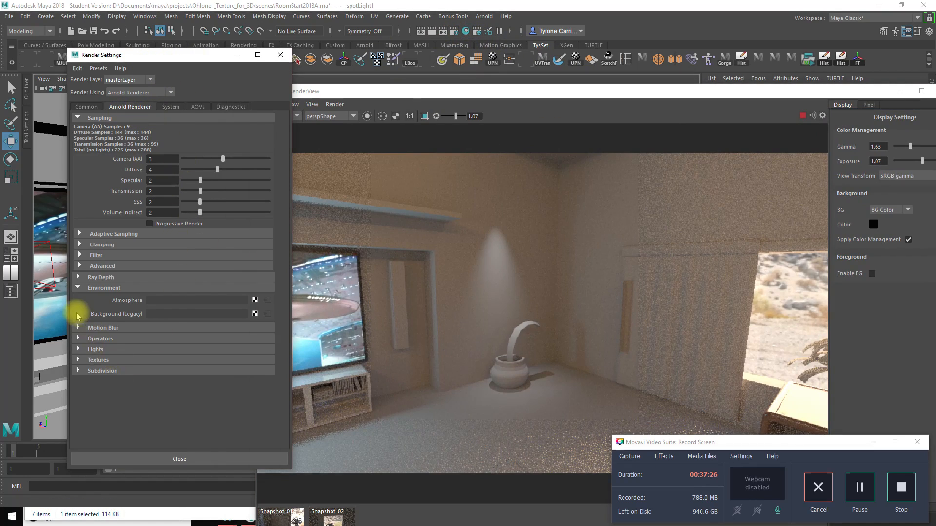
{"action": "left_click", "coordinate": [254, 300]}
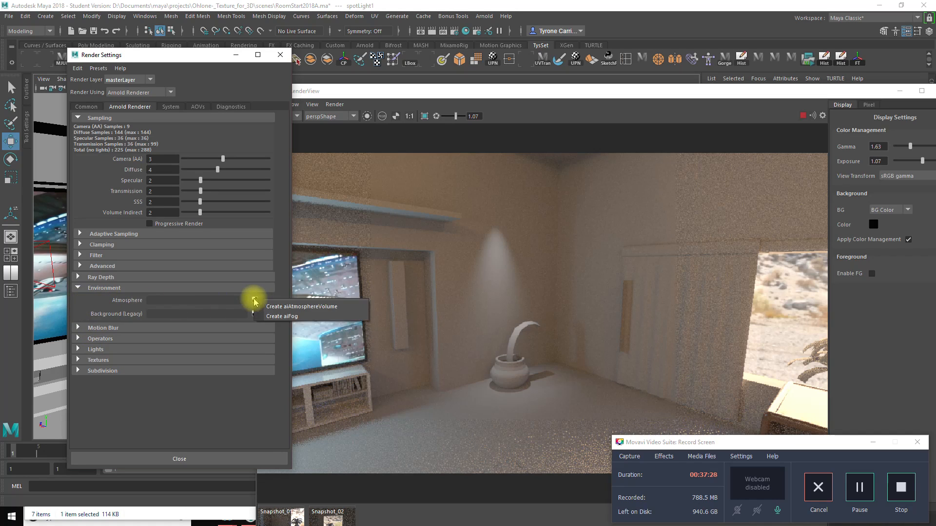
{"action": "left_click", "coordinate": [293, 317]}
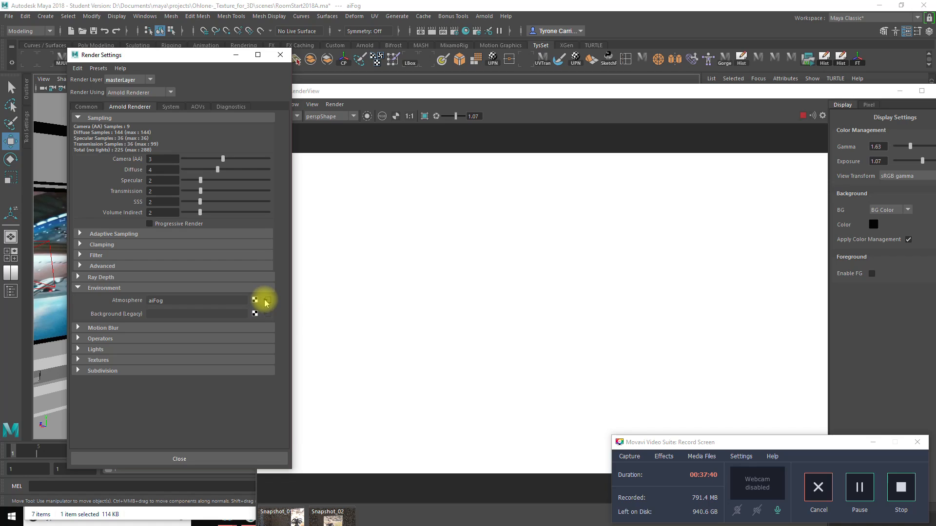
Uncover the fog's attributes beside the render and try adjusting the fog color
{"action": "left_click_drag", "start_coordinate": [505, 97], "coordinate": [328, 88]}
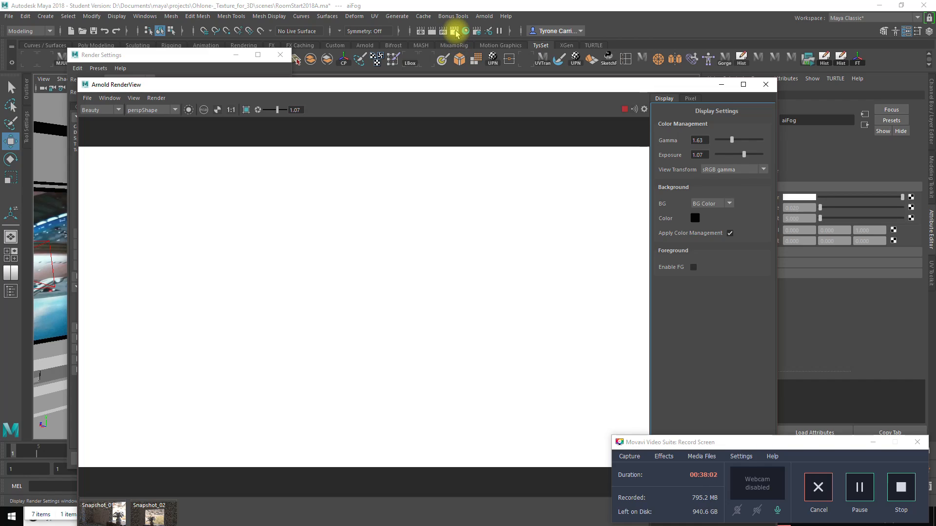
{"action": "left_click", "coordinate": [199, 56]}
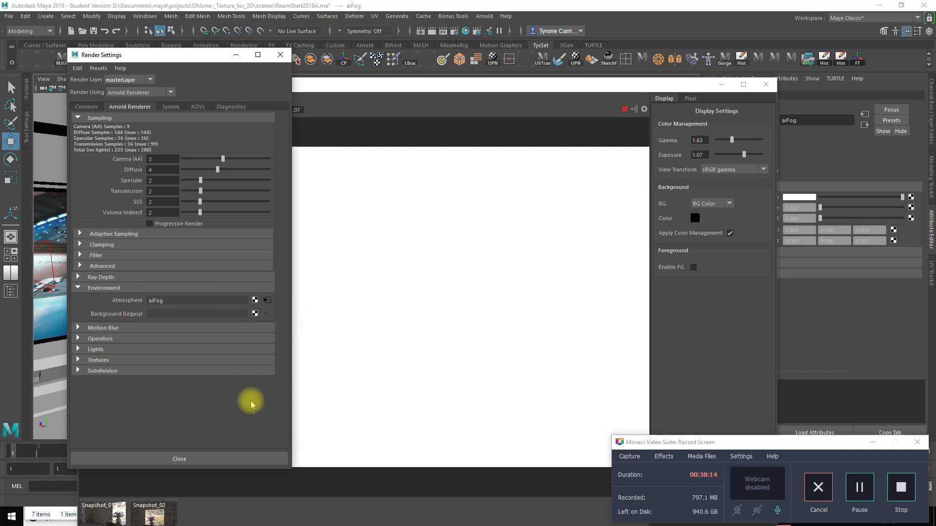
{"action": "left_click_drag", "start_coordinate": [569, 93], "coordinate": [511, 104]}
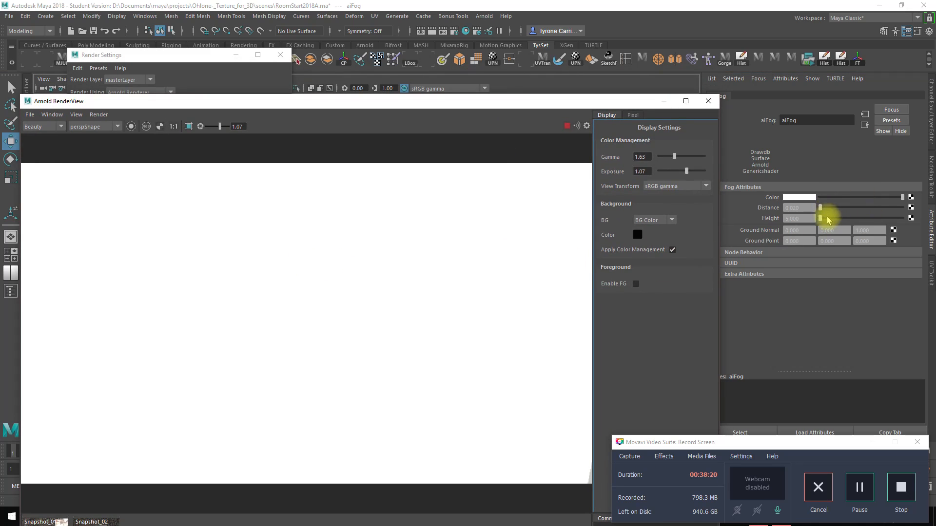
{"action": "left_click_drag", "start_coordinate": [867, 197], "coordinate": [932, 198]}
Select the spot light in the viewport and review its available light filters and main spot light attributes
{"action": "left_click_drag", "start_coordinate": [448, 102], "coordinate": [404, 273]}
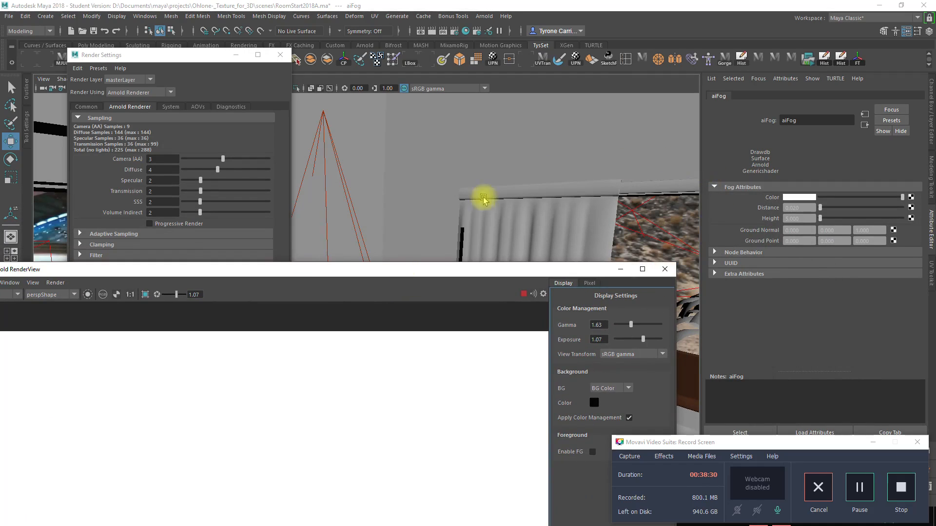
{"action": "left_click", "coordinate": [354, 223]}
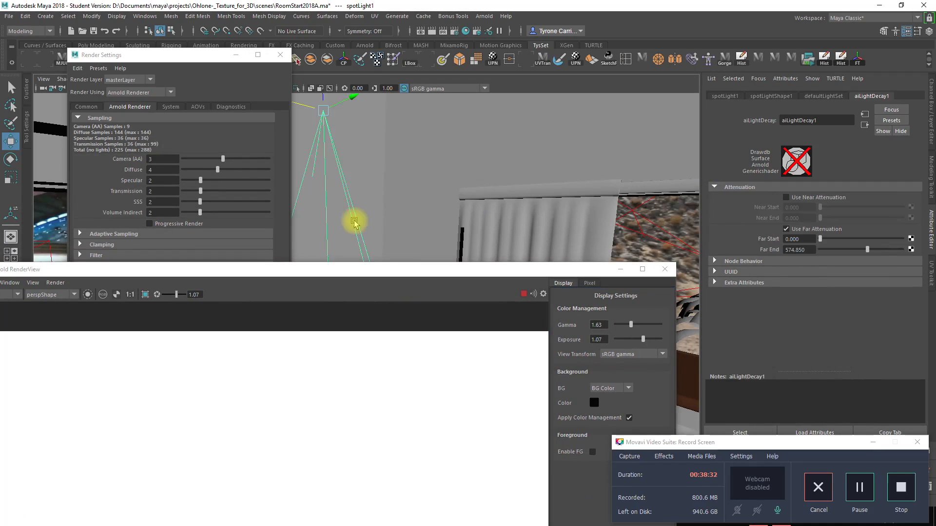
{"action": "left_click", "coordinate": [772, 97]}
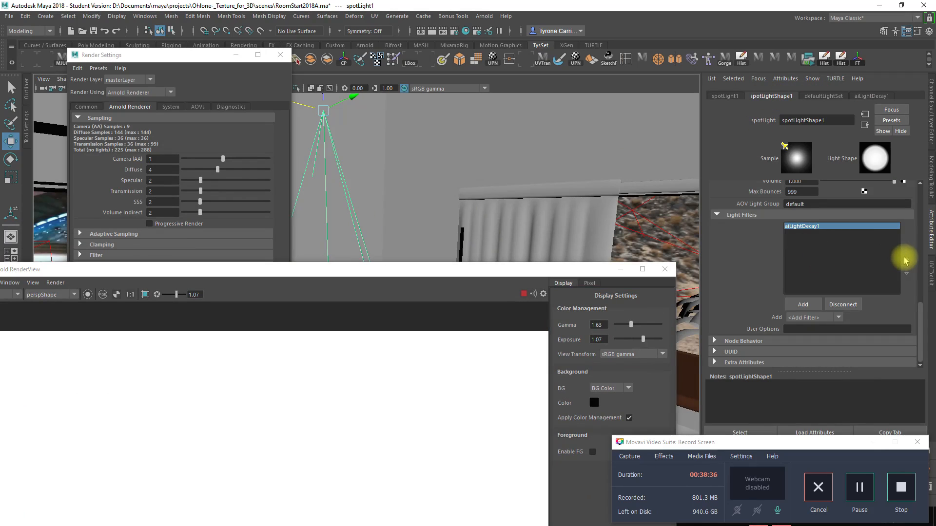
{"action": "left_click", "coordinate": [819, 319]}
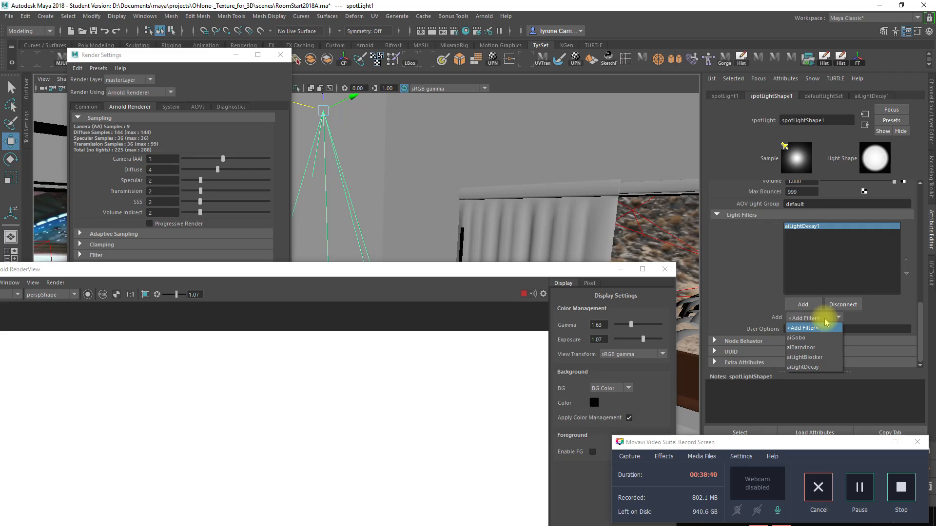
{"action": "left_click", "coordinate": [714, 295]}
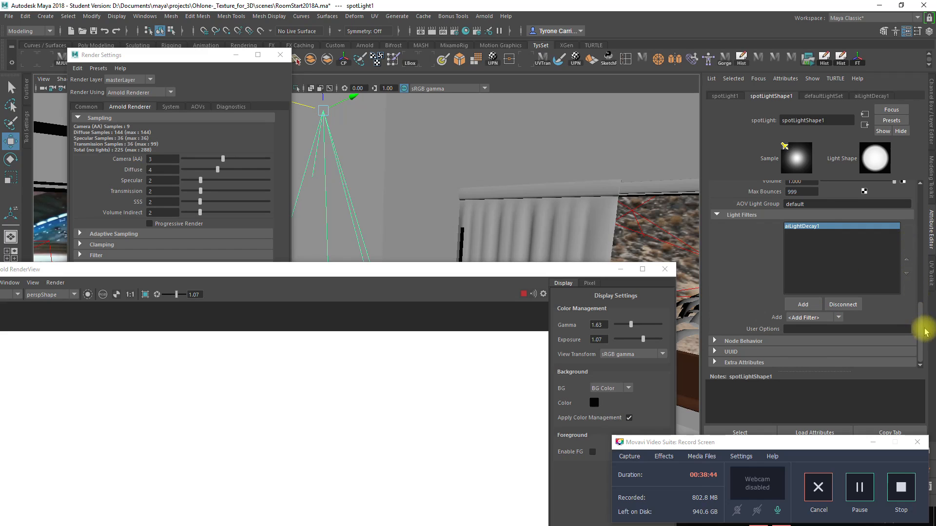
{"action": "left_click_drag", "start_coordinate": [921, 329], "coordinate": [915, 210]}
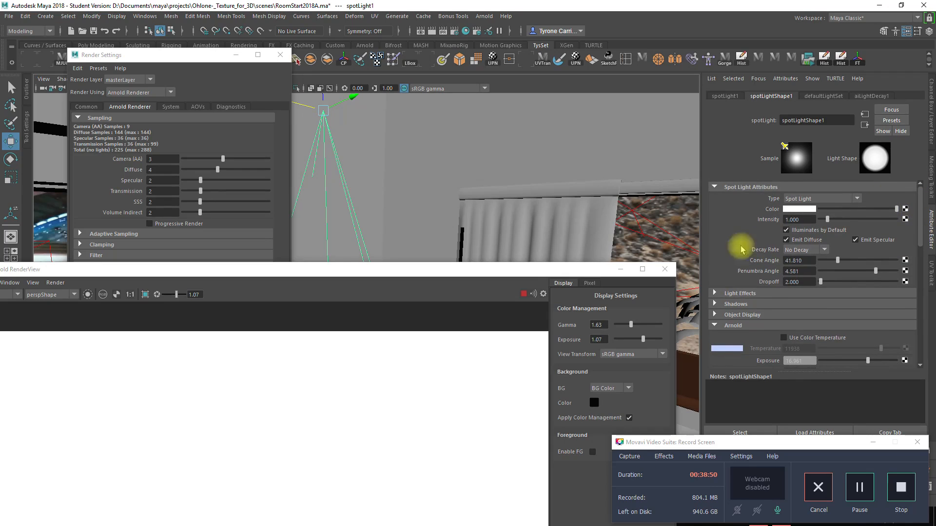
{"action": "left_click_drag", "start_coordinate": [508, 273], "coordinate": [585, 107]}
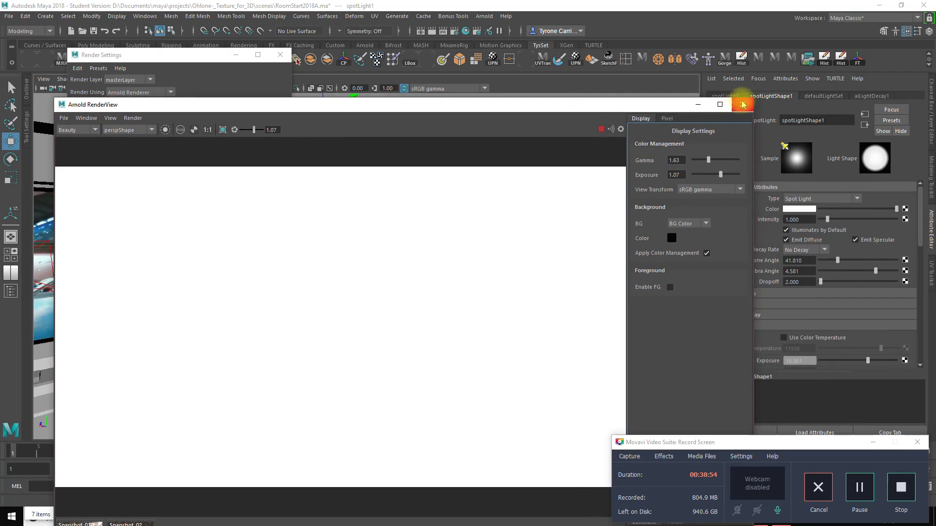
{"action": "left_click_drag", "start_coordinate": [752, 99], "coordinate": [697, 139]}
{"action": "left_click_drag", "start_coordinate": [578, 145], "coordinate": [573, 96]}
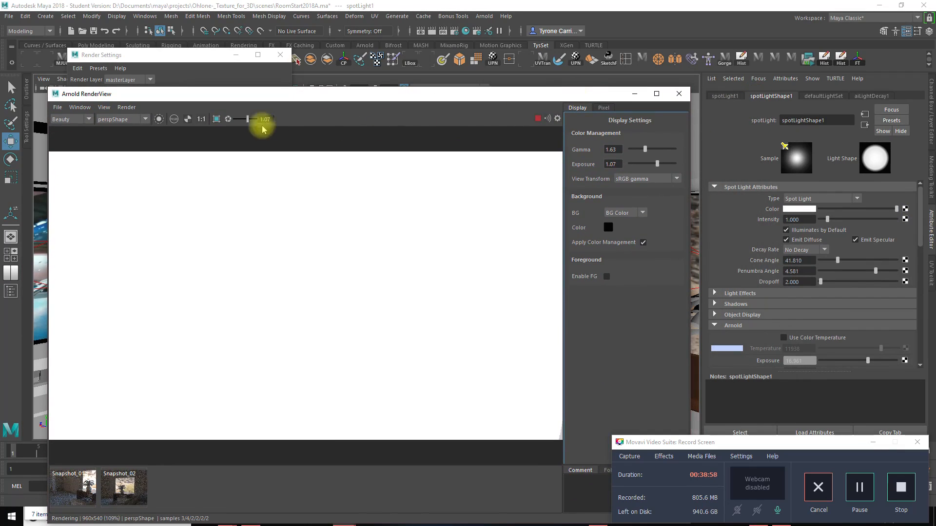
{"action": "left_click_drag", "start_coordinate": [243, 93], "coordinate": [243, 331]}
{"action": "left_click", "coordinate": [349, 16]}
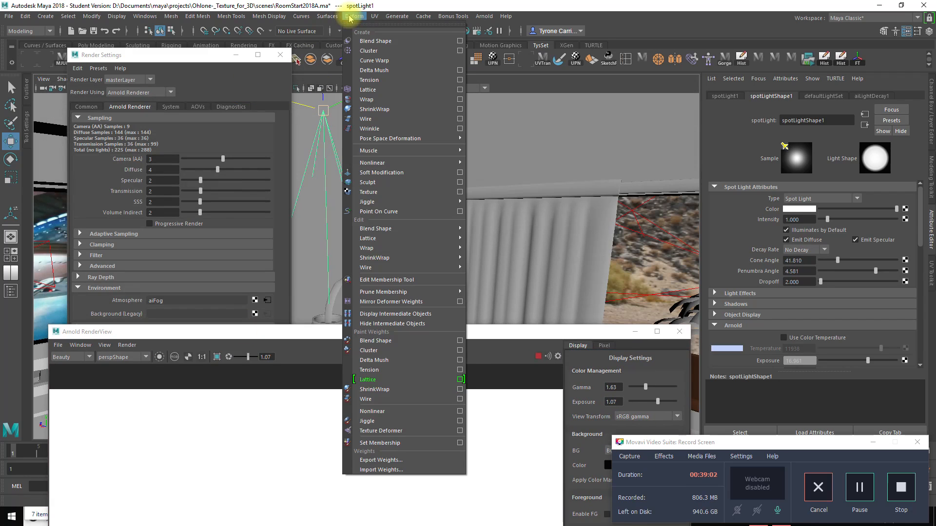
{"action": "left_click", "coordinate": [418, 10]}
{"action": "left_click", "coordinate": [484, 16]}
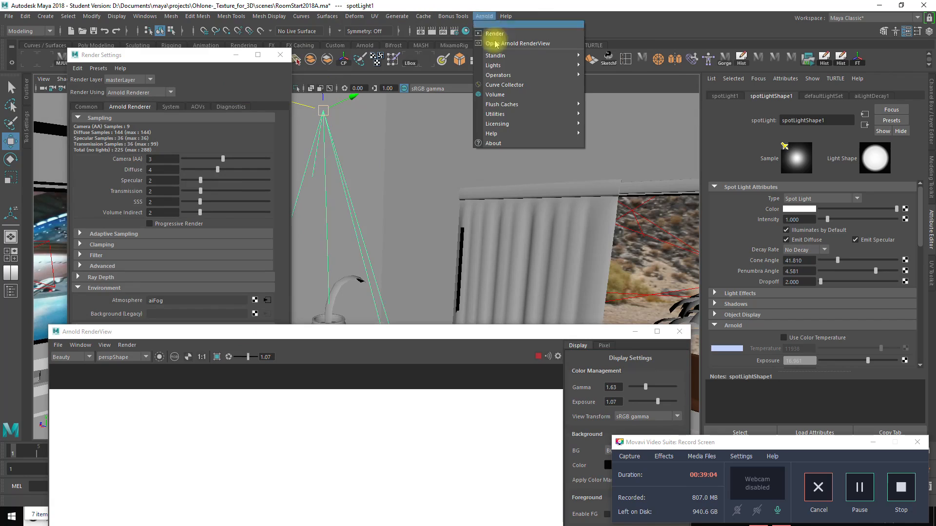
{"action": "mouse_move", "coordinate": [504, 76]}
{"action": "mouse_move", "coordinate": [521, 105]}
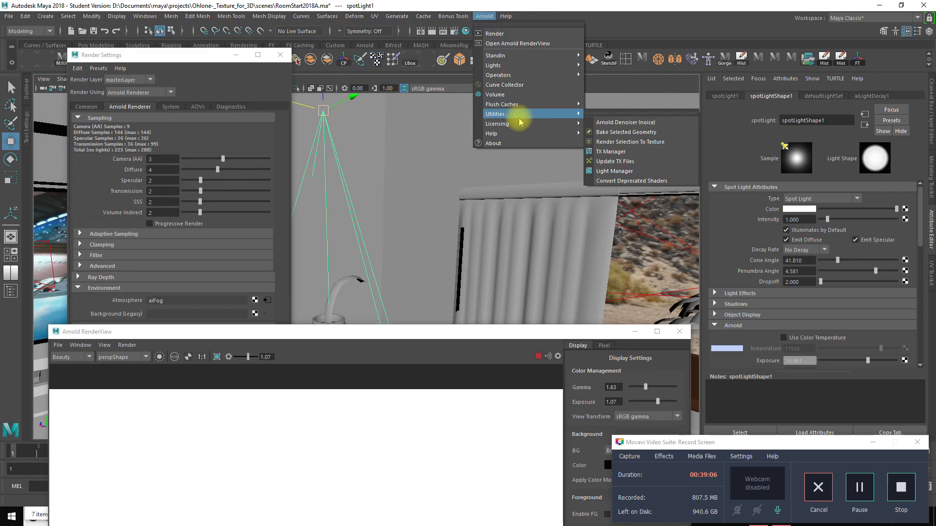
{"action": "mouse_move", "coordinate": [534, 64]}
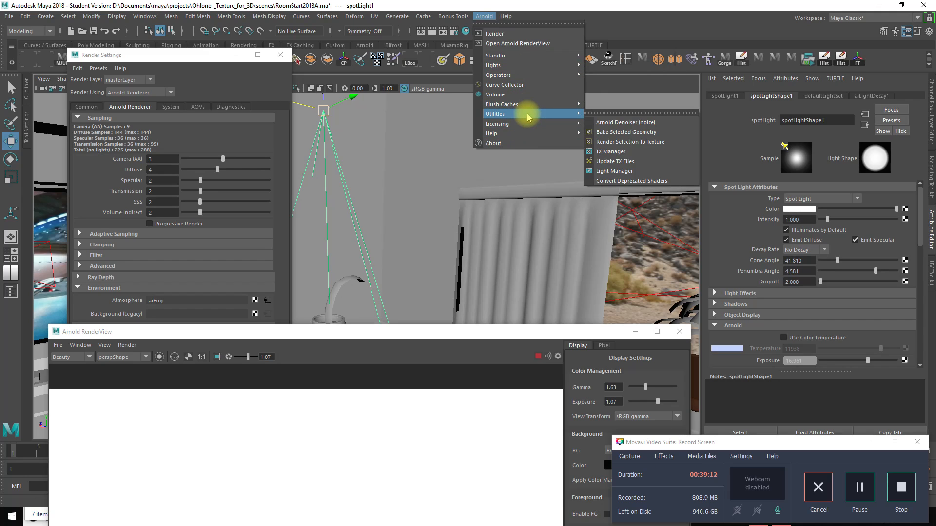
{"action": "left_click", "coordinate": [608, 7]}
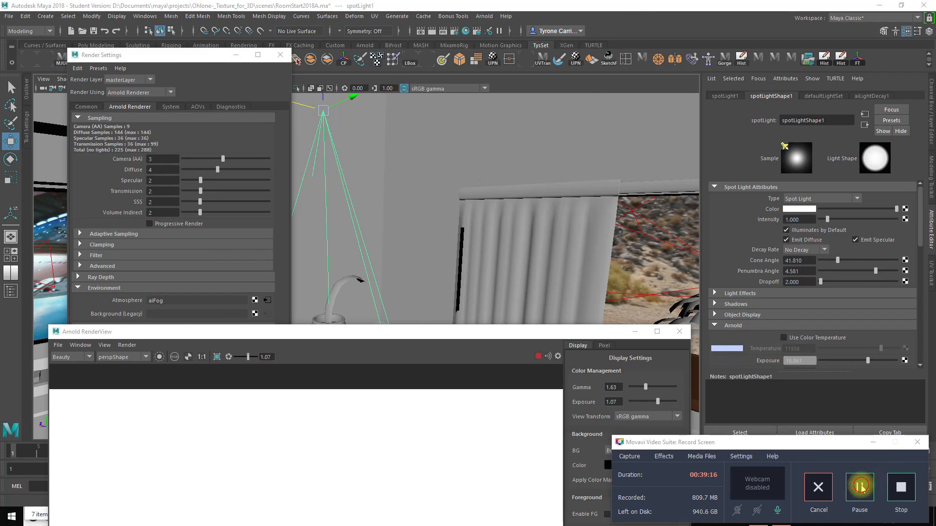
{"action": "left_click", "coordinate": [860, 487]}
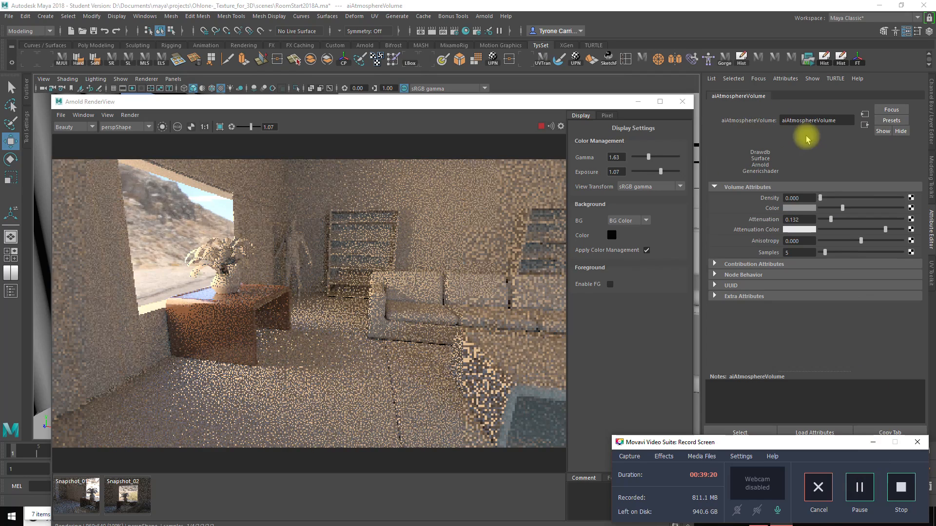
Set the atmosphere volume's density to about 0.006, attenuation to about 0.024, anisotropy to about -0.22 and samples to 15
{"action": "left_click_drag", "start_coordinate": [820, 197], "coordinate": [821, 197]}
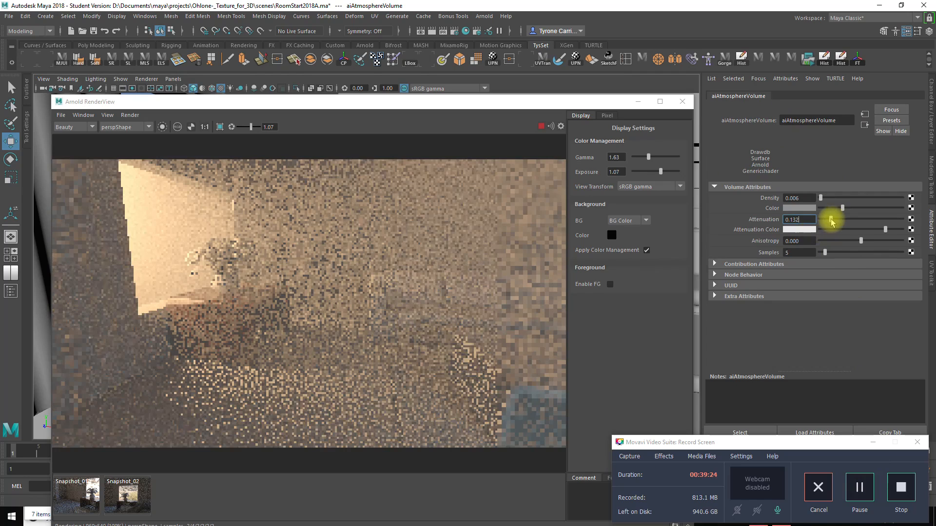
{"action": "left_click_drag", "start_coordinate": [831, 219], "coordinate": [858, 256]}
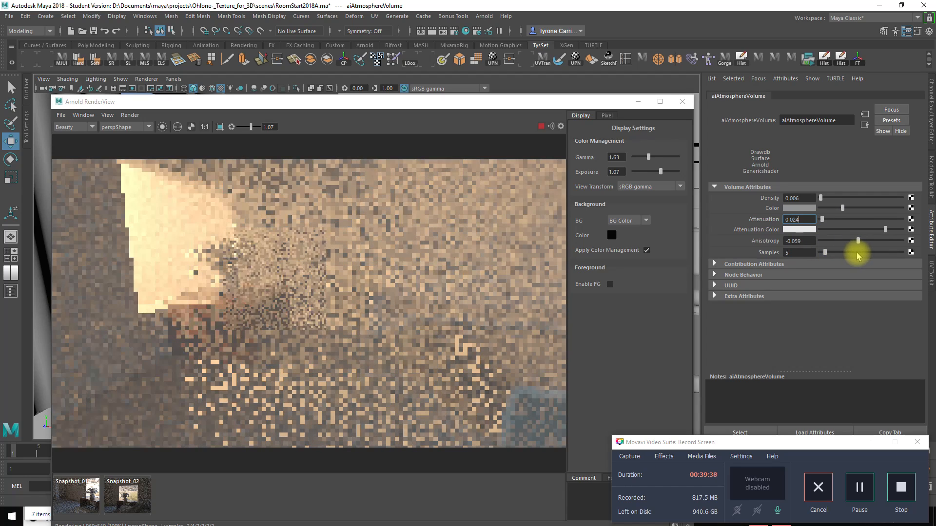
{"action": "key", "text": "ctrl+z"}
{"action": "left_click", "coordinate": [793, 253]}
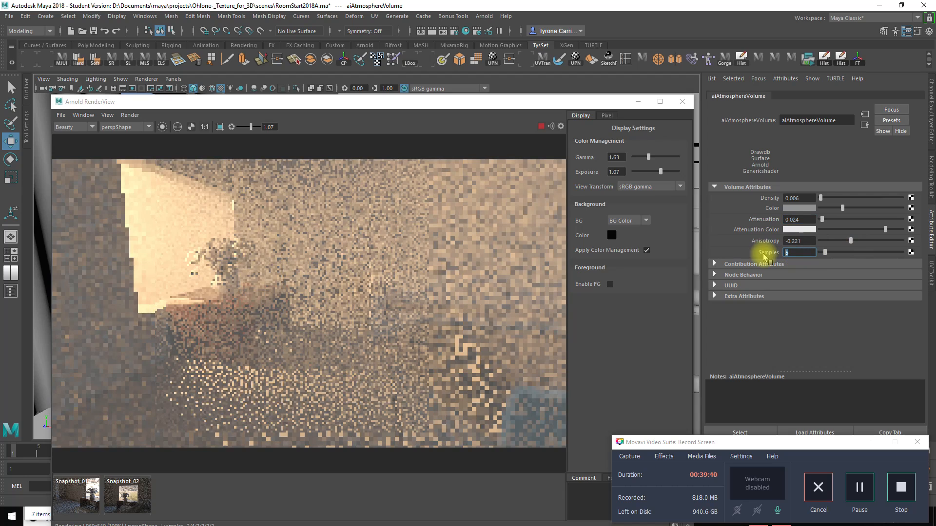
{"action": "type", "text": "8"}
{"action": "key", "text": "Return"}
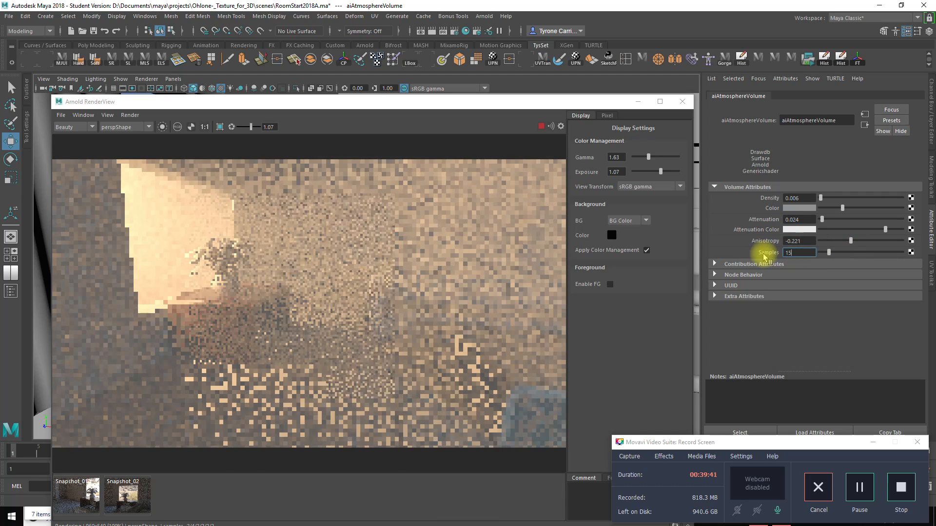
Set the atmosphere volume's samples to 4 and nudge its volume color brightness slightly
{"action": "type", "text": "15"}
{"action": "key", "text": "Return"}
{"action": "key", "text": "Return"}
{"action": "type", "text": "1"}
{"action": "key", "text": "Return"}
{"action": "type", "text": "4"}
{"action": "key", "text": "Return"}
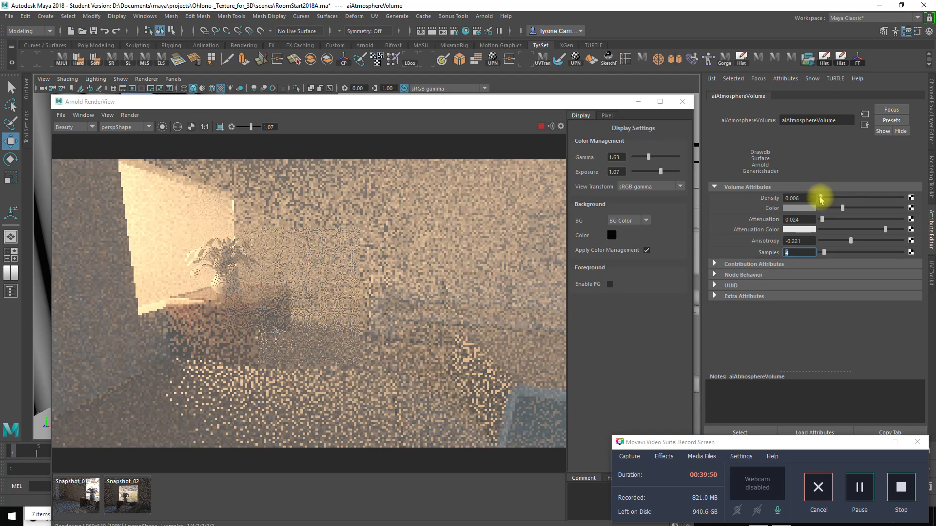
{"action": "mouse_move", "coordinate": [844, 211]}
{"action": "left_mouse_down"}
{"action": "mouse_move", "coordinate": [832, 209]}
{"action": "mouse_move", "coordinate": [843, 208]}
{"action": "left_mouse_up"}
Reframe the camera on the whole living room and examine how the atmosphere volume renders around the spot light
{"action": "left_click_drag", "start_coordinate": [547, 104], "coordinate": [612, 140]}
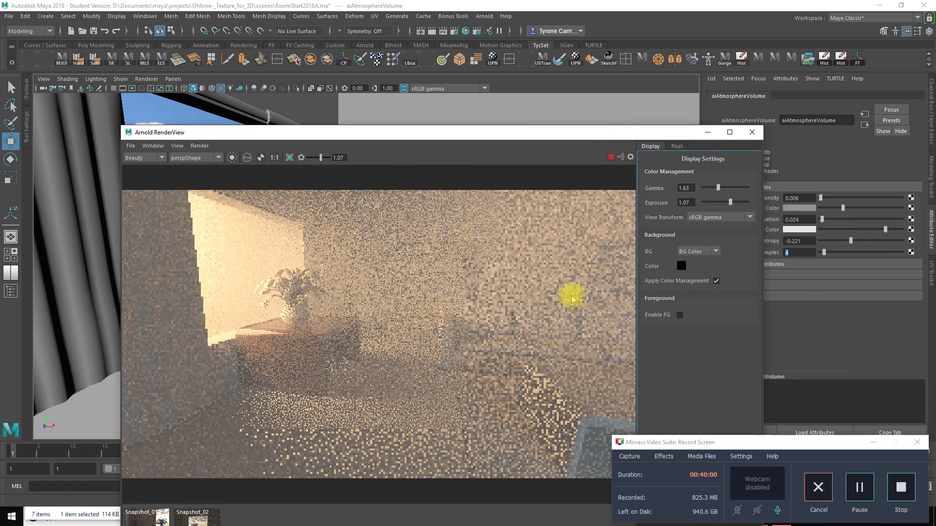
{"action": "left_click_drag", "start_coordinate": [548, 337], "coordinate": [458, 207], "text": "alt"}
{"action": "left_click_drag", "start_coordinate": [463, 135], "coordinate": [485, 332]}
{"action": "left_click_drag", "start_coordinate": [410, 276], "coordinate": [444, 253], "text": "alt"}
{"action": "right_click_drag", "start_coordinate": [444, 253], "coordinate": [501, 252], "text": "alt"}
{"action": "left_click_drag", "start_coordinate": [478, 330], "coordinate": [430, 103]}
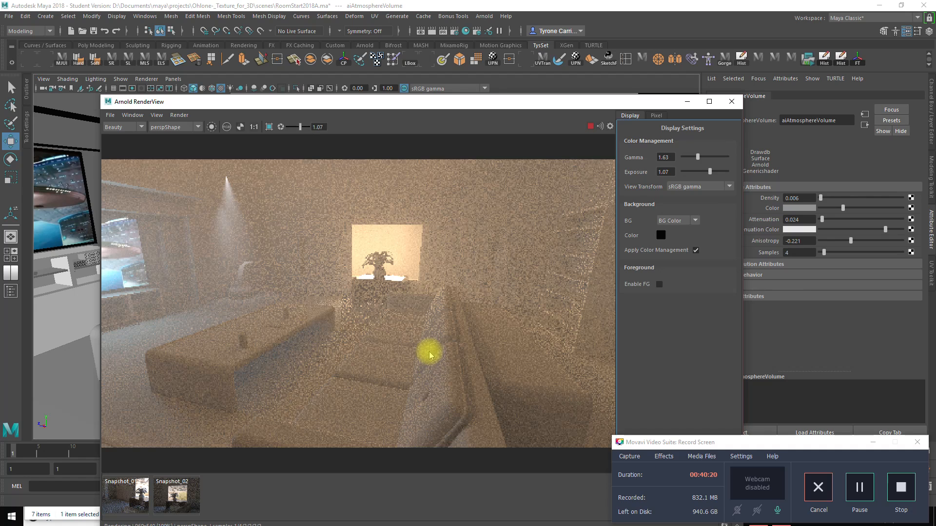
{"action": "left_click_drag", "start_coordinate": [600, 108], "coordinate": [562, 141]}
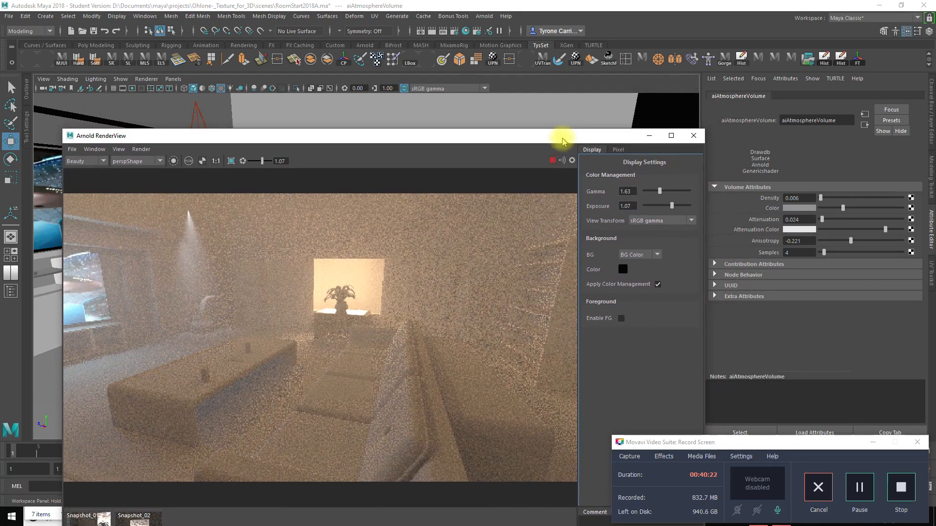
{"action": "left_click_drag", "start_coordinate": [844, 443], "coordinate": [818, 451]}
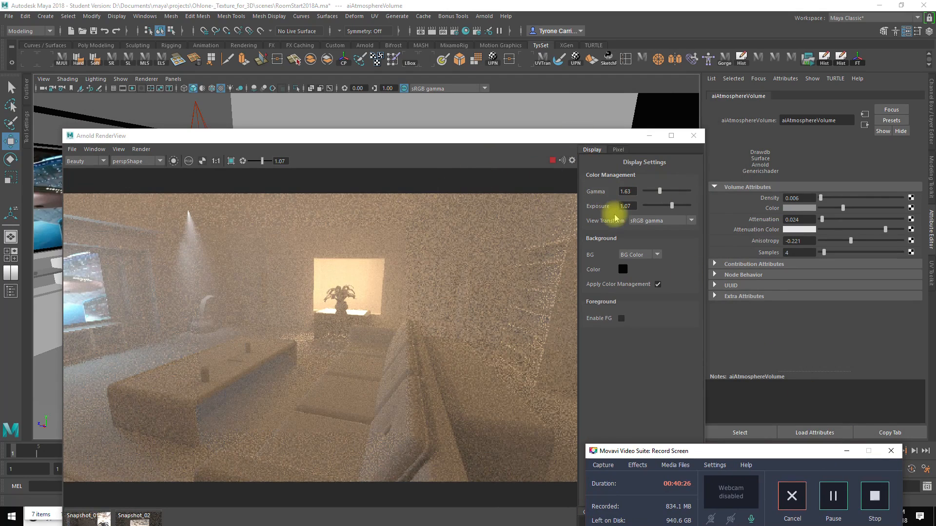
{"action": "left_click", "coordinate": [241, 17]}
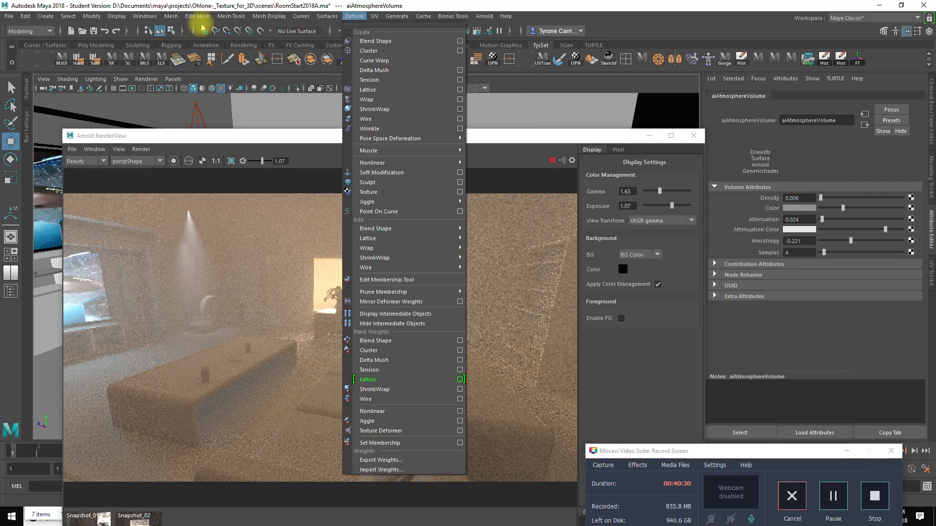
{"action": "mouse_move", "coordinate": [140, 17]}
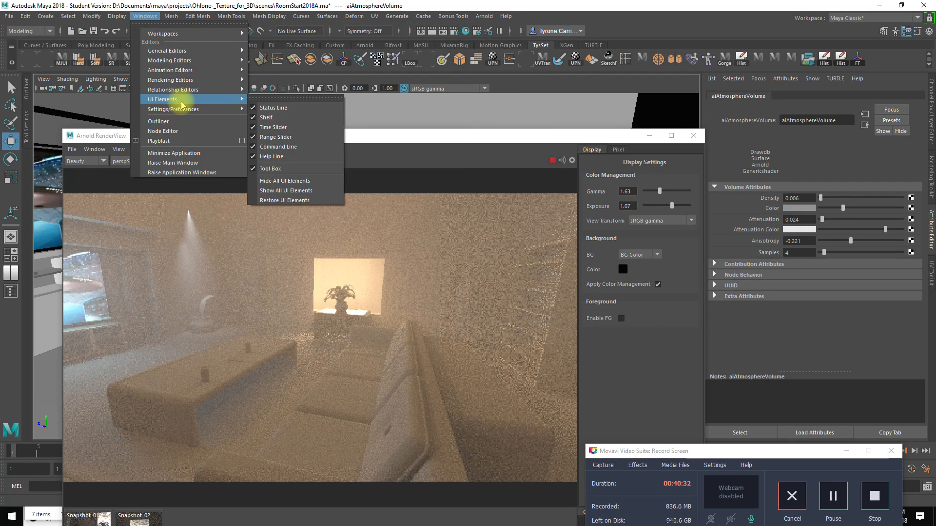
{"action": "mouse_move", "coordinate": [183, 81]}
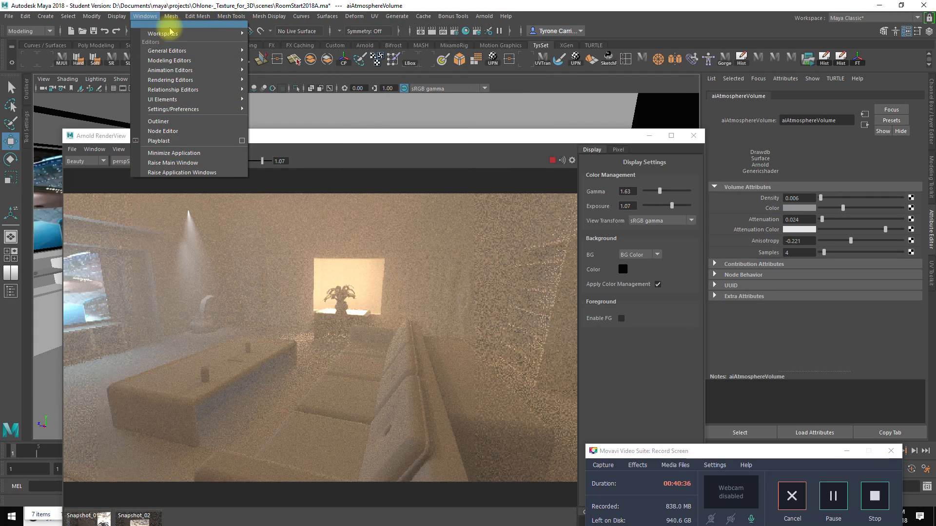
{"action": "mouse_move", "coordinate": [172, 53]}
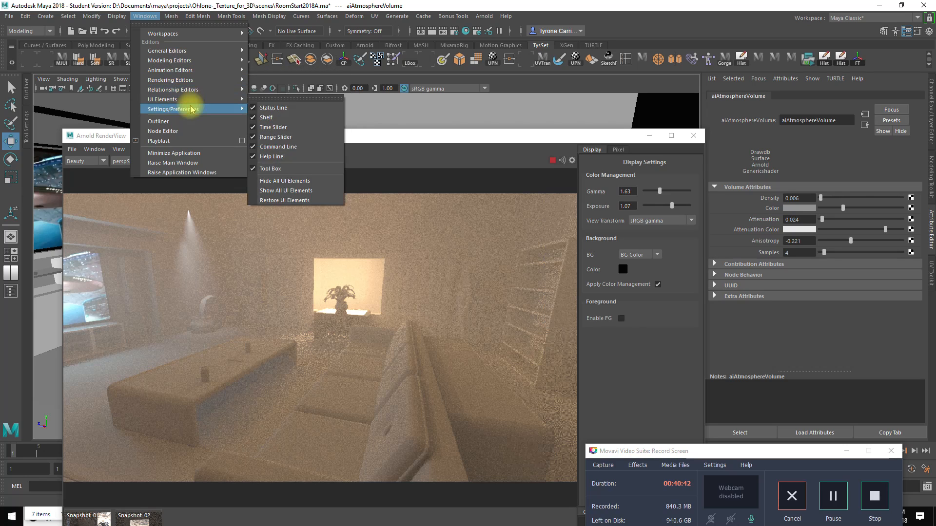
{"action": "mouse_move", "coordinate": [189, 101]}
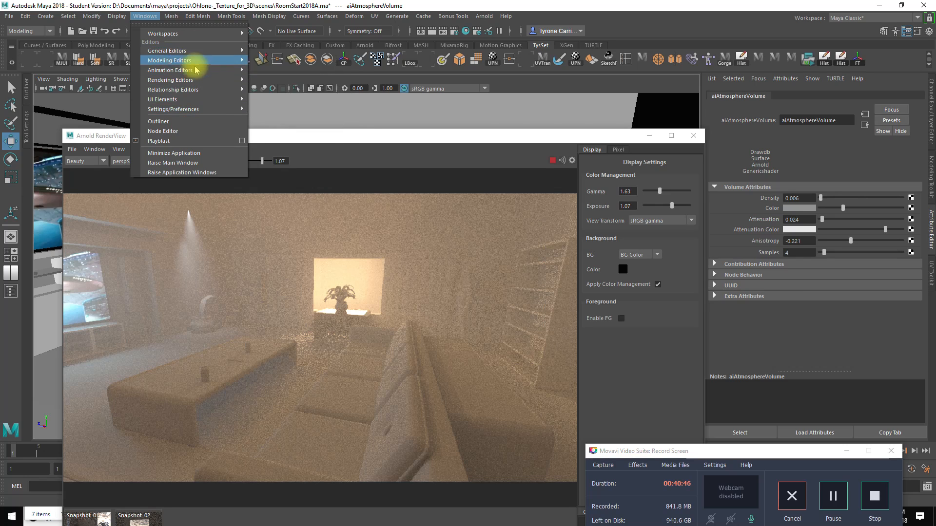
{"action": "left_click", "coordinate": [450, 5]}
Break the aiAtmosphereVolume connection from the environment atmosphere in the Arnold render settings and close the settings
{"action": "left_click_drag", "start_coordinate": [523, 143], "coordinate": [770, 321]}
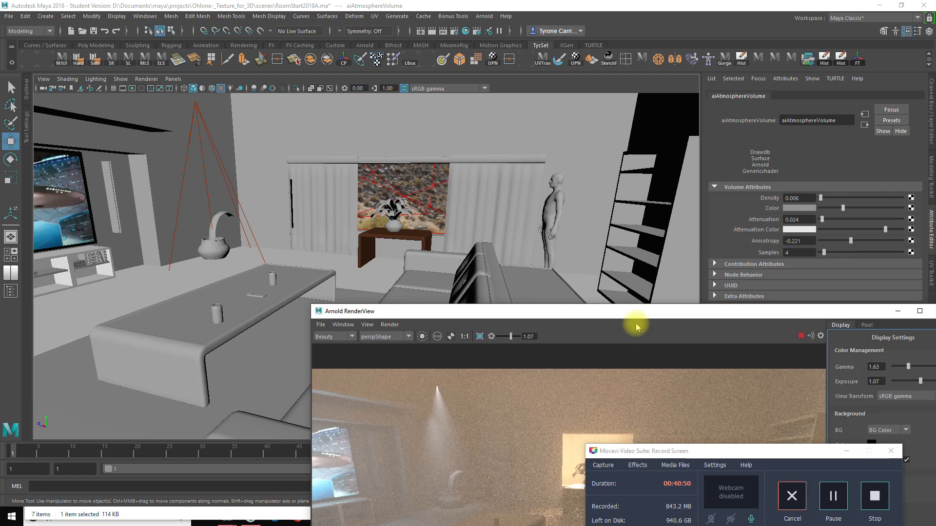
{"action": "left_click", "coordinate": [455, 31]}
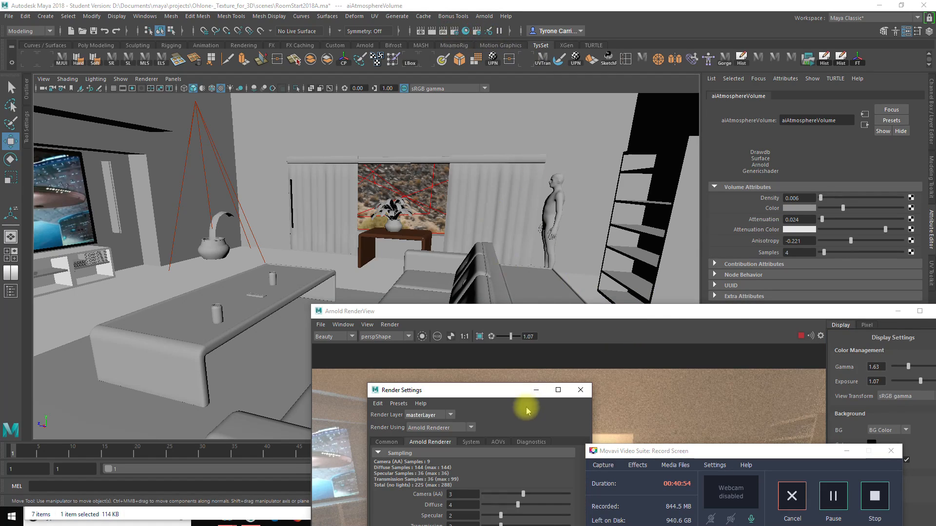
{"action": "left_click_drag", "start_coordinate": [499, 399], "coordinate": [330, 98]}
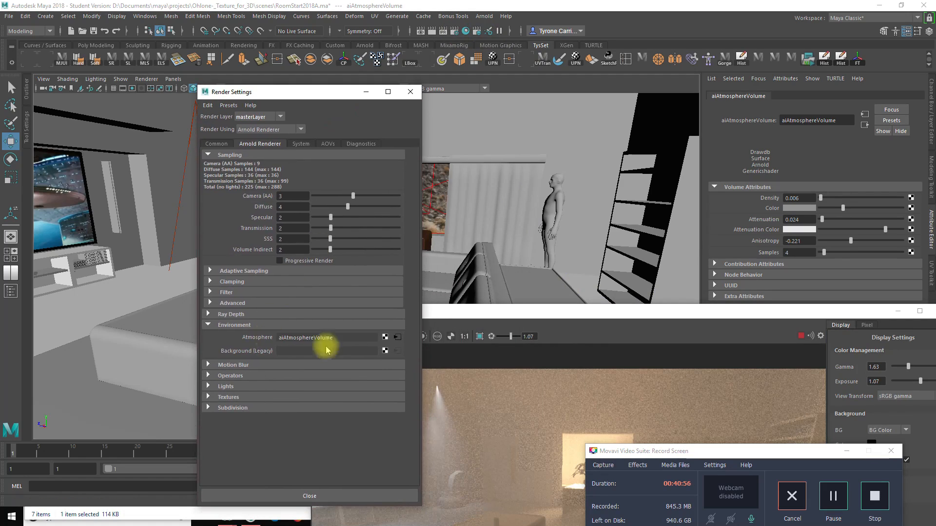
{"action": "right_click", "coordinate": [252, 342]}
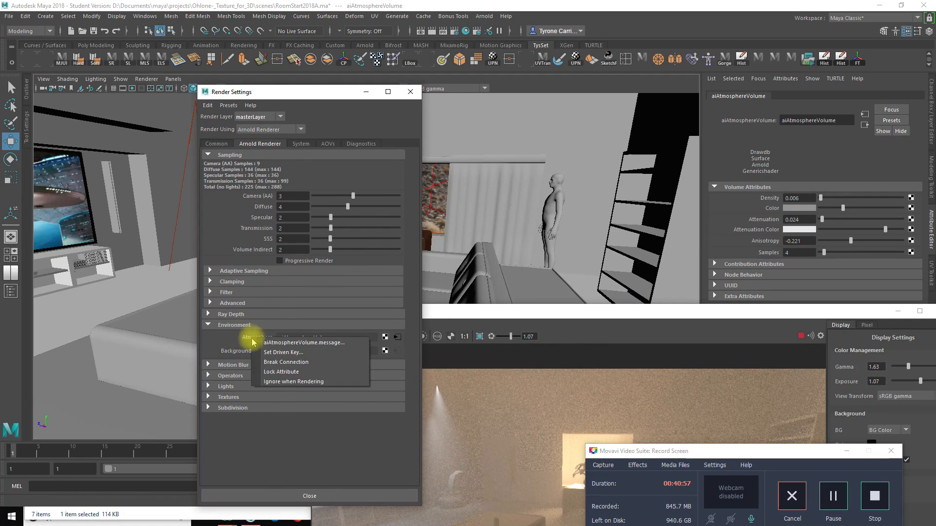
{"action": "left_click", "coordinate": [272, 360]}
{"action": "left_click_drag", "start_coordinate": [539, 310], "coordinate": [354, 105]}
{"action": "left_click", "coordinate": [411, 92]}
{"action": "left_click", "coordinate": [505, 174]}
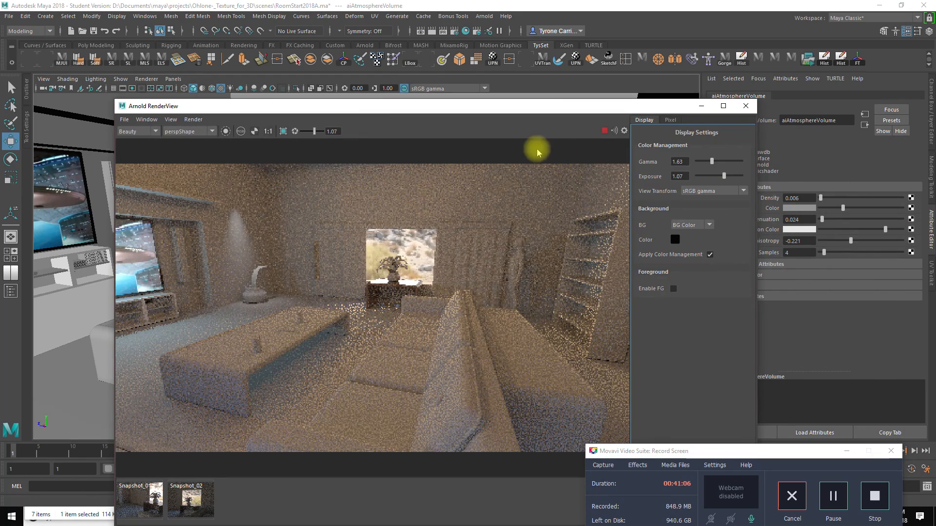
Examine the room render without the atmosphere and close the Arnold render window
{"action": "left_click_drag", "start_coordinate": [539, 103], "coordinate": [507, 85]}
{"action": "left_click", "coordinate": [697, 415]}
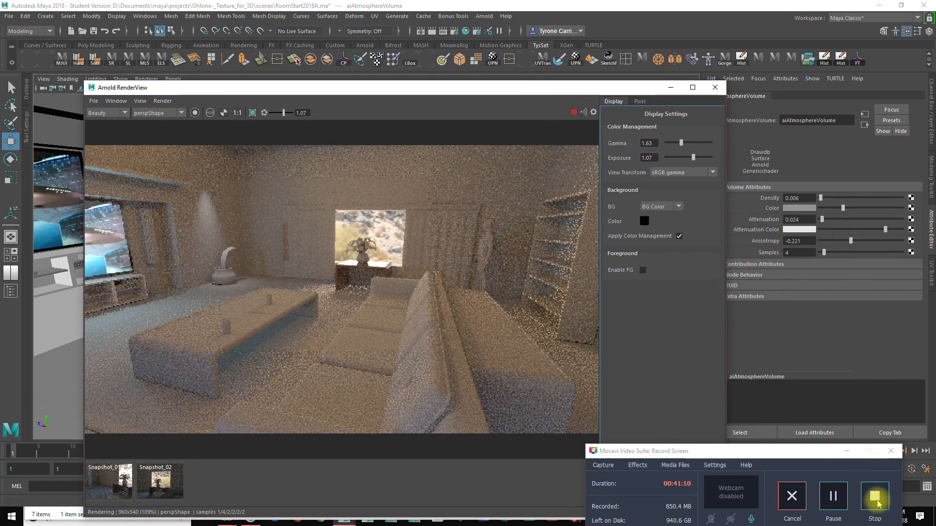
{"action": "left_click_drag", "start_coordinate": [582, 94], "coordinate": [626, 88]}
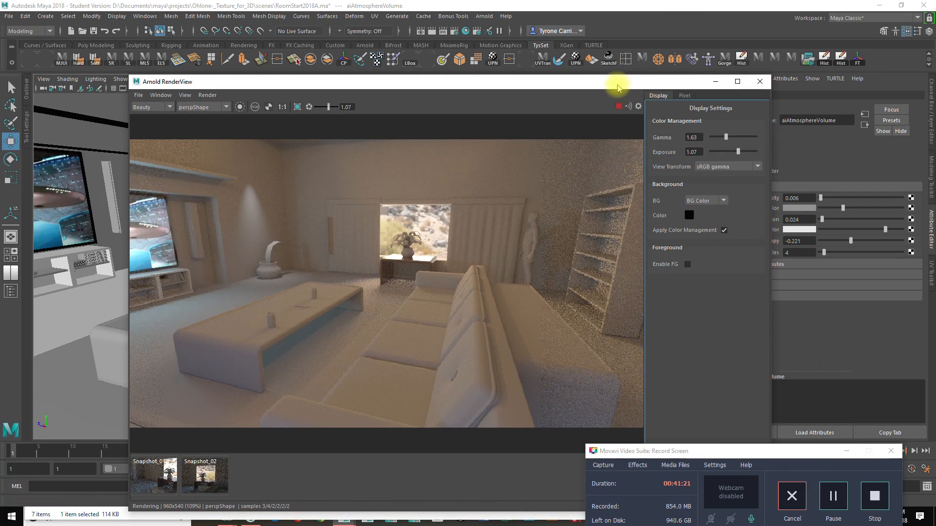
{"action": "left_click_drag", "start_coordinate": [618, 88], "coordinate": [631, 89]}
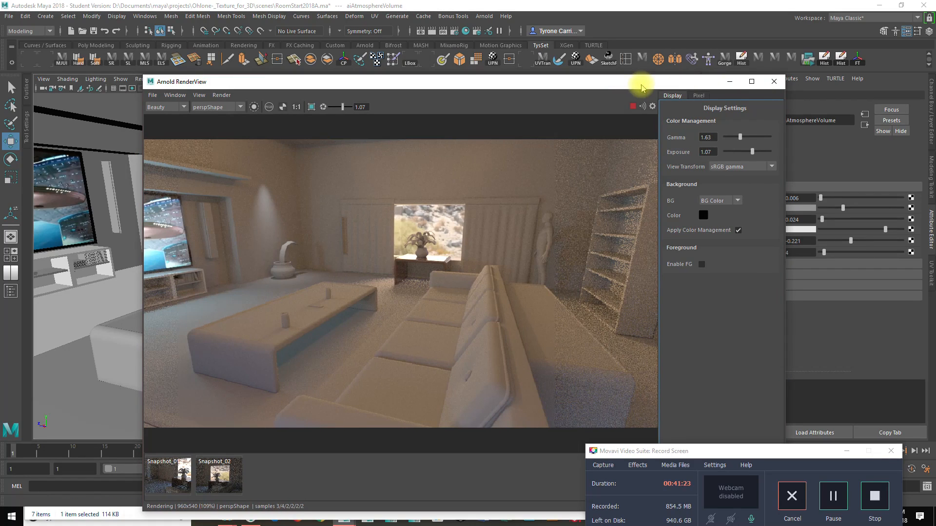
{"action": "left_click", "coordinate": [768, 81]}
Duplicate the soda can on the coffee table and raise the copy high above the tabletop
{"action": "right_click_drag", "start_coordinate": [424, 318], "coordinate": [264, 303], "text": "alt"}
{"action": "left_click_drag", "start_coordinate": [264, 302], "coordinate": [364, 335], "text": "alt"}
{"action": "right_click_drag", "start_coordinate": [359, 334], "coordinate": [495, 340], "text": "alt"}
{"action": "left_click", "coordinate": [355, 291]}
{"action": "right_click_drag", "start_coordinate": [418, 328], "coordinate": [399, 335], "text": "alt"}
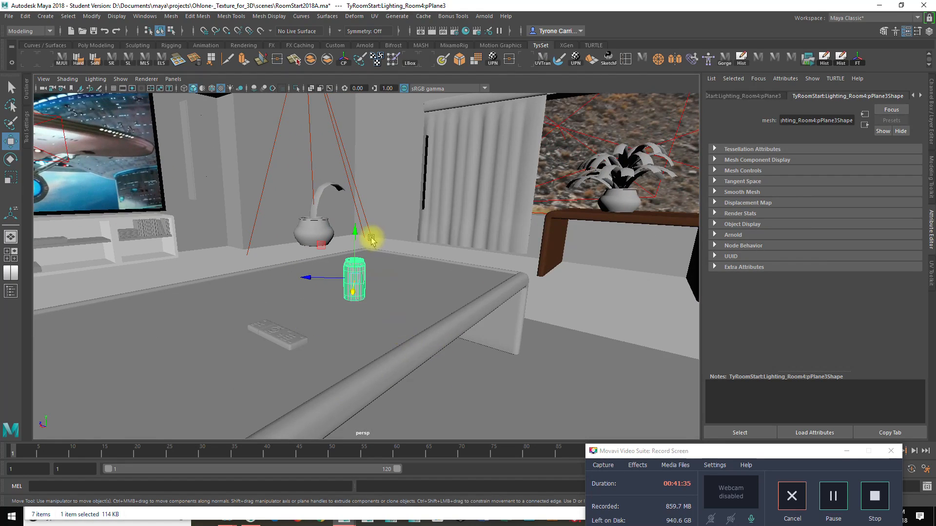
{"action": "right_click_drag", "start_coordinate": [483, 309], "coordinate": [397, 323], "text": "alt"}
{"action": "middle_click_drag", "start_coordinate": [391, 309], "coordinate": [385, 332], "text": "alt"}
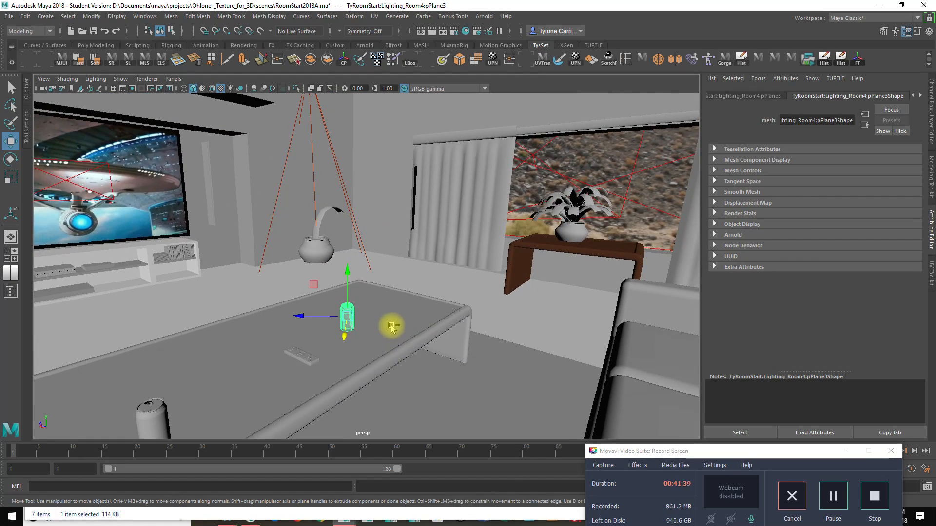
{"action": "key", "text": "ctrl+d"}
{"action": "left_click_drag", "start_coordinate": [344, 282], "coordinate": [372, 163]}
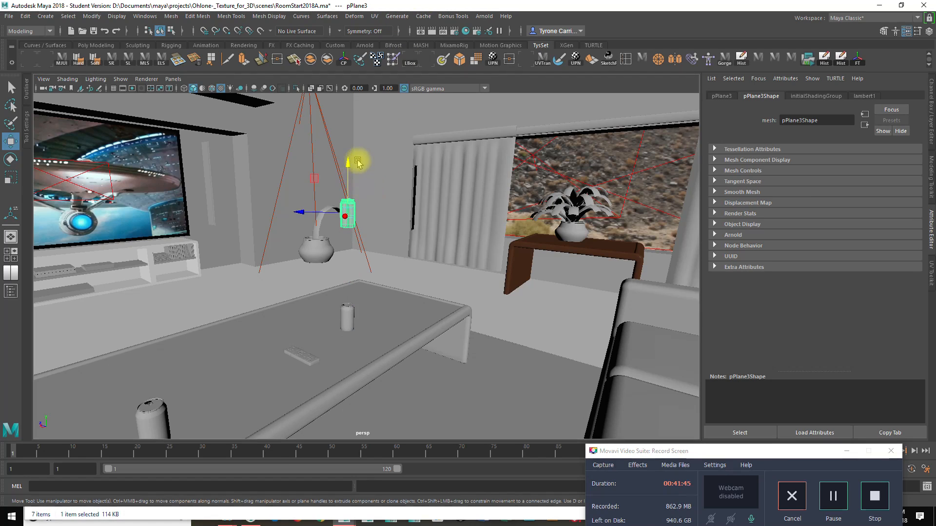
{"action": "left_click_drag", "start_coordinate": [343, 163], "coordinate": [346, 138]}
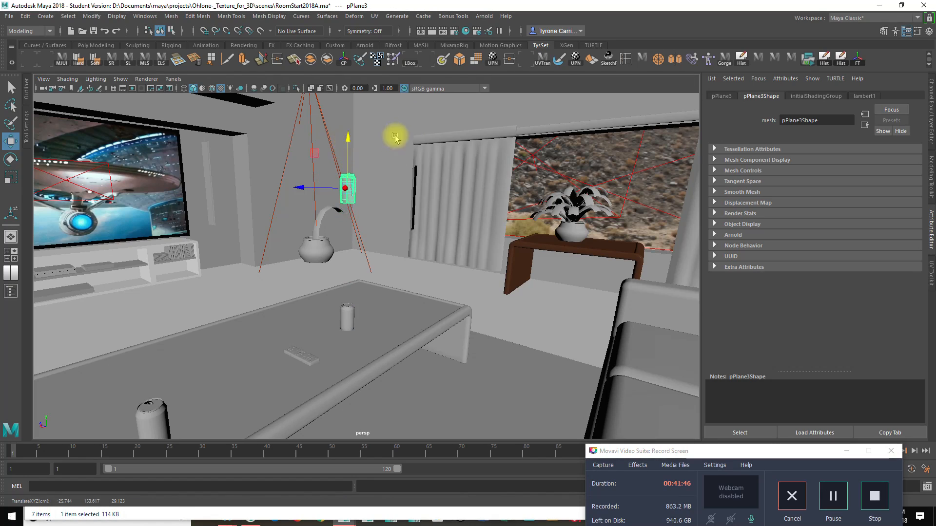
Scale the duplicated can uniformly to about 3.8 and flatten its height to about 1.8
{"action": "key", "text": "r"}
{"action": "left_click_drag", "start_coordinate": [414, 201], "coordinate": [395, 209], "text": "alt"}
{"action": "left_click_drag", "start_coordinate": [288, 214], "coordinate": [298, 141]}
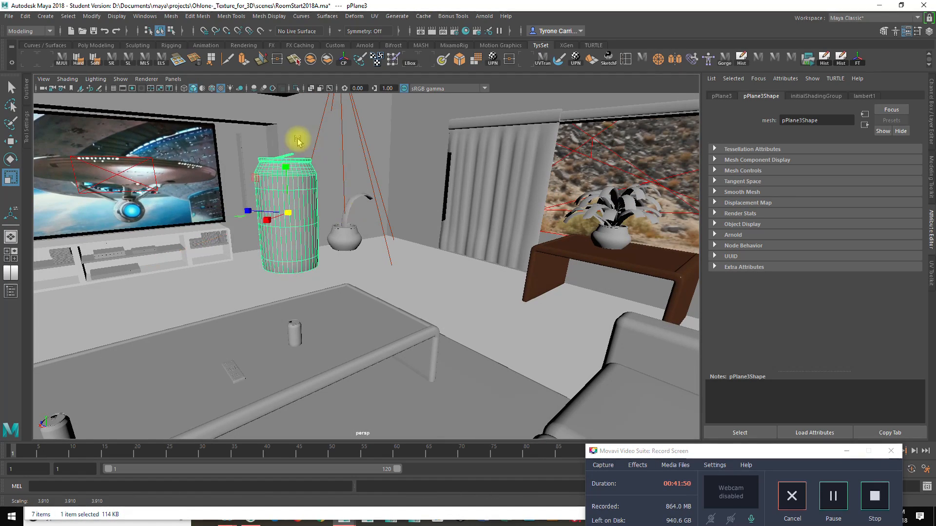
{"action": "left_click_drag", "start_coordinate": [287, 178], "coordinate": [288, 220]}
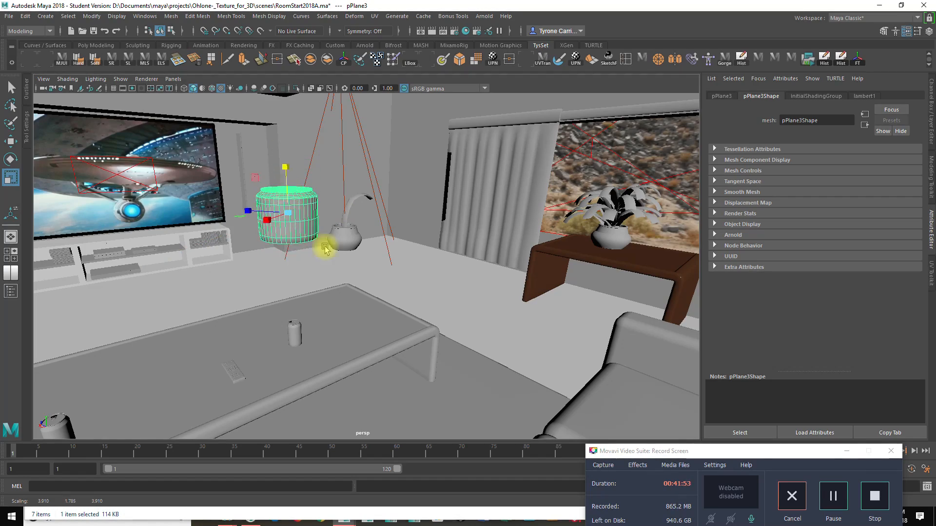
Select the upper faces of the enlarged can in face mode and delete them to open its top
{"action": "left_click_drag", "start_coordinate": [299, 278], "coordinate": [312, 281], "text": "alt"}
{"action": "middle_click_drag", "start_coordinate": [305, 306], "coordinate": [354, 309], "text": "alt"}
{"action": "right_click_drag", "start_coordinate": [351, 314], "coordinate": [439, 322], "text": "alt"}
{"action": "left_click_drag", "start_coordinate": [439, 322], "coordinate": [439, 308], "text": "alt"}
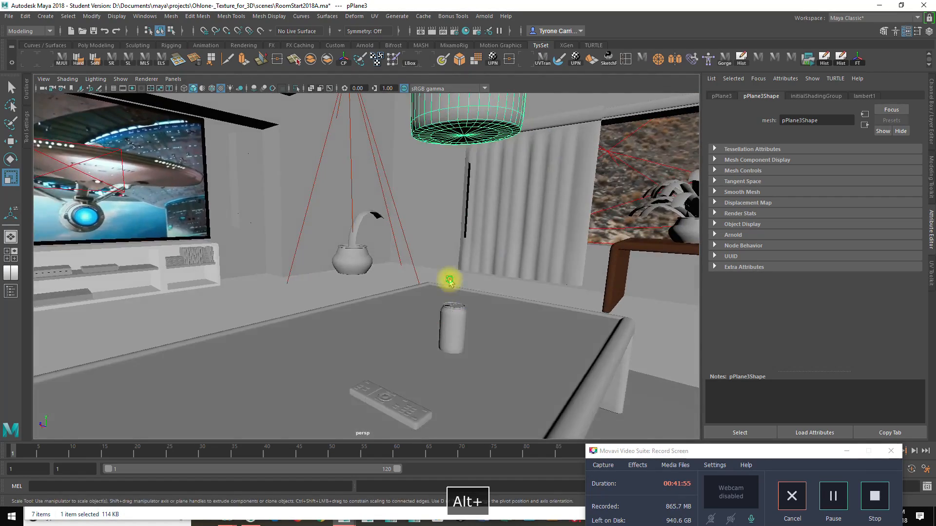
{"action": "middle_click_drag", "start_coordinate": [449, 280], "coordinate": [432, 323], "text": "alt"}
{"action": "left_click_drag", "start_coordinate": [431, 323], "coordinate": [375, 292], "text": "alt"}
{"action": "right_click", "coordinate": [360, 168]}
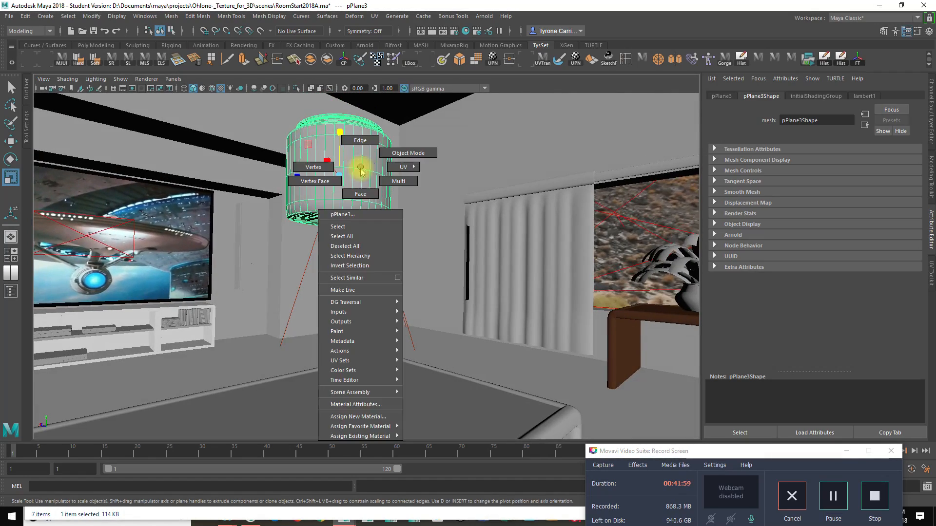
{"action": "left_click", "coordinate": [361, 194]}
{"action": "left_click_drag", "start_coordinate": [361, 193], "coordinate": [370, 201], "text": "alt"}
{"action": "left_click_drag", "start_coordinate": [248, 145], "coordinate": [445, 188]}
{"action": "key", "text": "Delete"}
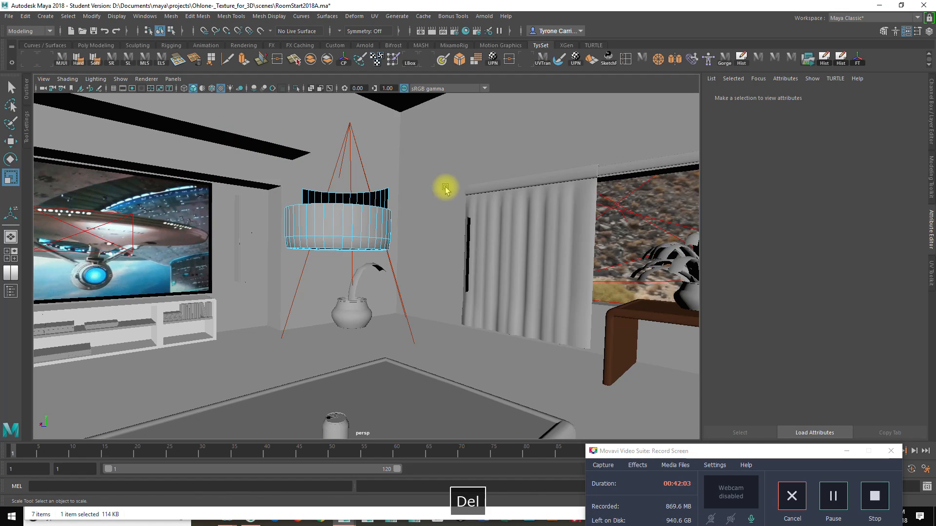
Delete the leftover faces above the lampshade's rim and return the mesh to object mode
{"action": "left_click_drag", "start_coordinate": [405, 108], "coordinate": [392, 191], "text": "alt"}
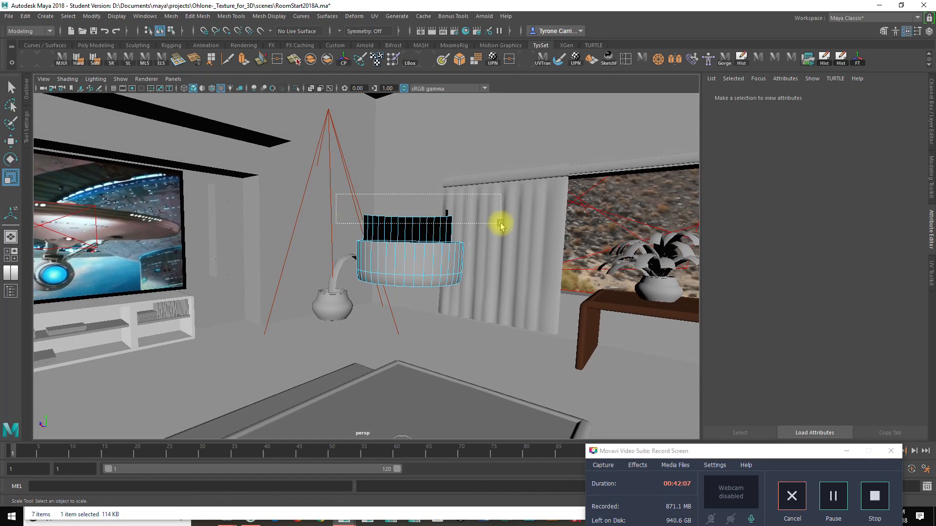
{"action": "left_click_drag", "start_coordinate": [500, 224], "coordinate": [502, 224]}
{"action": "key", "text": "Delete"}
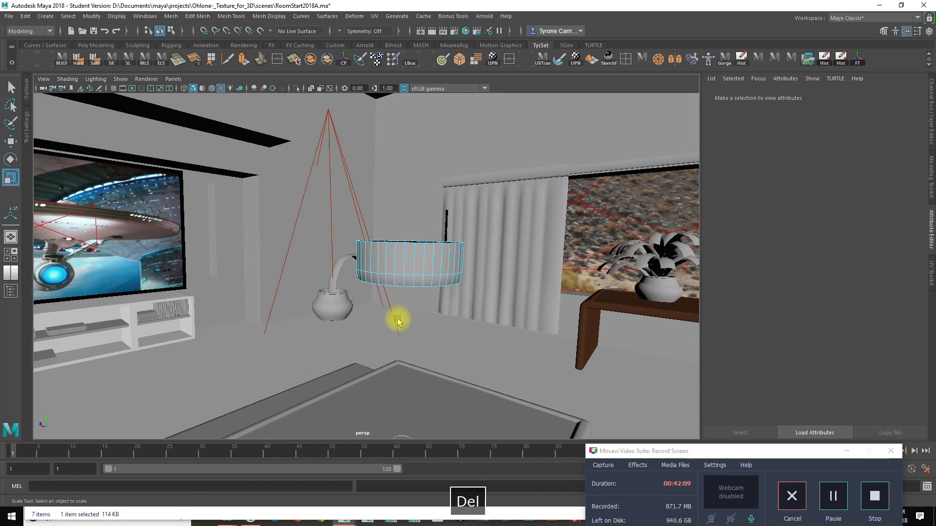
{"action": "left_click_drag", "start_coordinate": [397, 320], "coordinate": [390, 302], "text": "alt"}
{"action": "right_click_drag", "start_coordinate": [304, 140], "coordinate": [321, 134]}
Create a polygon sphere and raise it above the coffee table toward the open lampshade
{"action": "middle_click_drag", "start_coordinate": [406, 181], "coordinate": [526, 259], "text": "alt"}
{"action": "right_click_drag", "start_coordinate": [526, 259], "coordinate": [456, 273], "text": "alt"}
{"action": "left_click_drag", "start_coordinate": [456, 273], "coordinate": [424, 291], "text": "alt"}
{"action": "right_click_drag", "start_coordinate": [356, 303], "coordinate": [405, 310], "text": "alt"}
{"action": "left_click_drag", "start_coordinate": [406, 310], "coordinate": [378, 304], "text": "alt"}
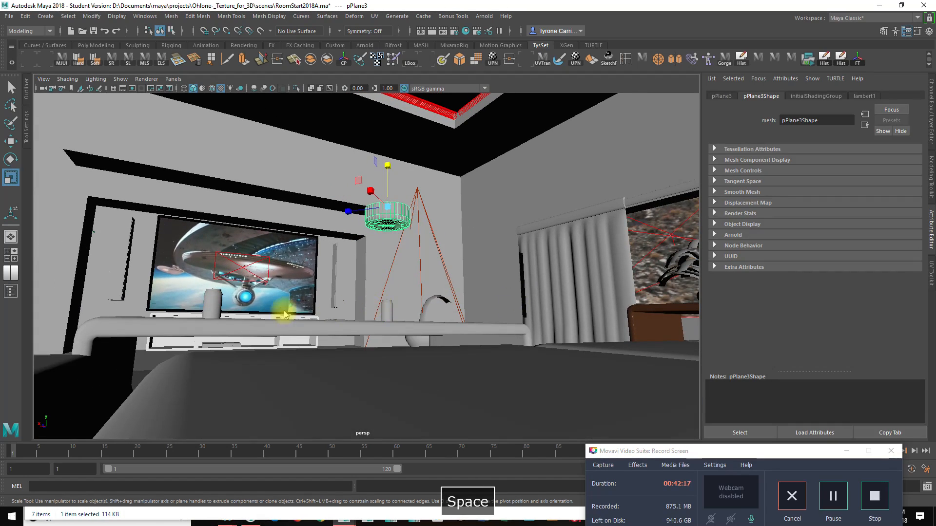
{"action": "key", "text": "space"}
{"action": "left_click", "coordinate": [191, 274]}
{"action": "mouse_move", "coordinate": [213, 320]}
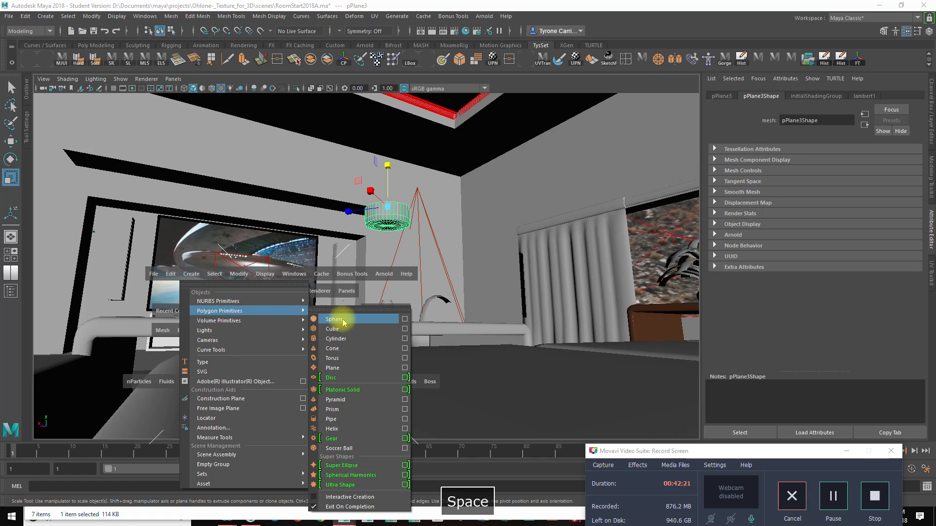
{"action": "left_click", "coordinate": [341, 320]}
{"action": "key", "text": "w"}
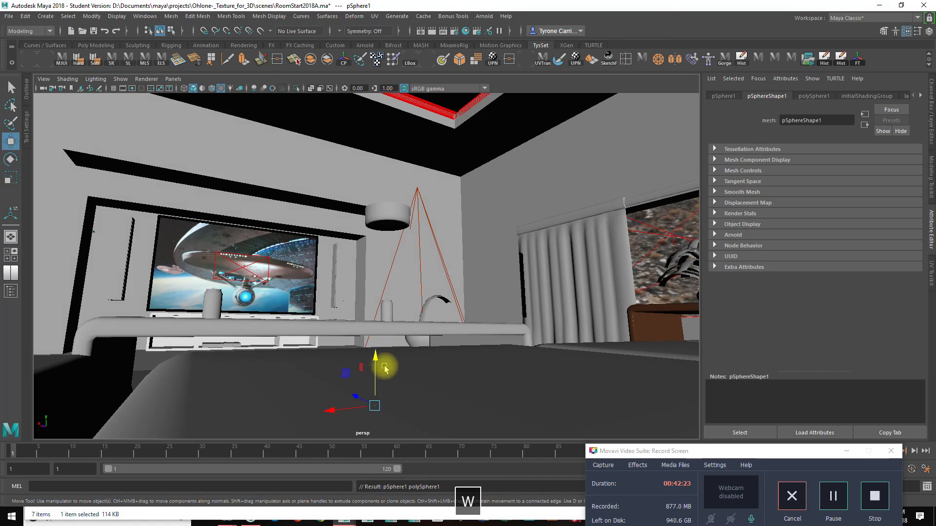
{"action": "left_click_drag", "start_coordinate": [380, 366], "coordinate": [373, 273]}
Enlarge the sphere to bulb size and move it with vertex snapping into the open lampshade
{"action": "key", "text": "r"}
{"action": "left_click_drag", "start_coordinate": [334, 324], "coordinate": [436, 328], "text": "alt"}
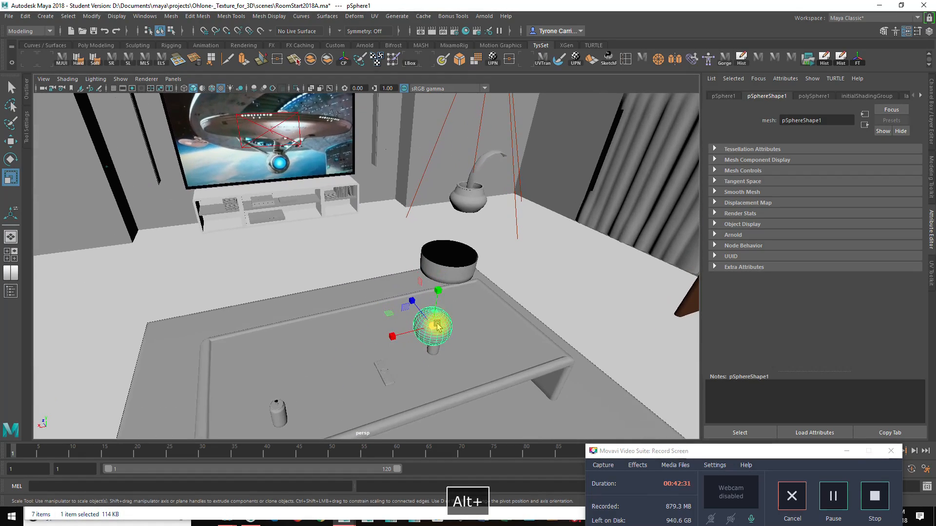
{"action": "key", "text": "w"}
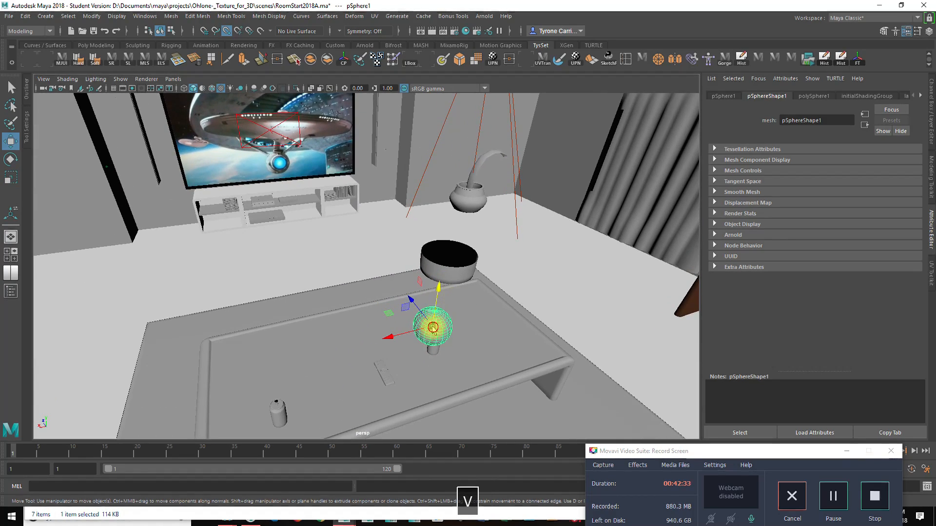
{"action": "left_click_drag", "start_coordinate": [433, 327], "coordinate": [452, 268]}
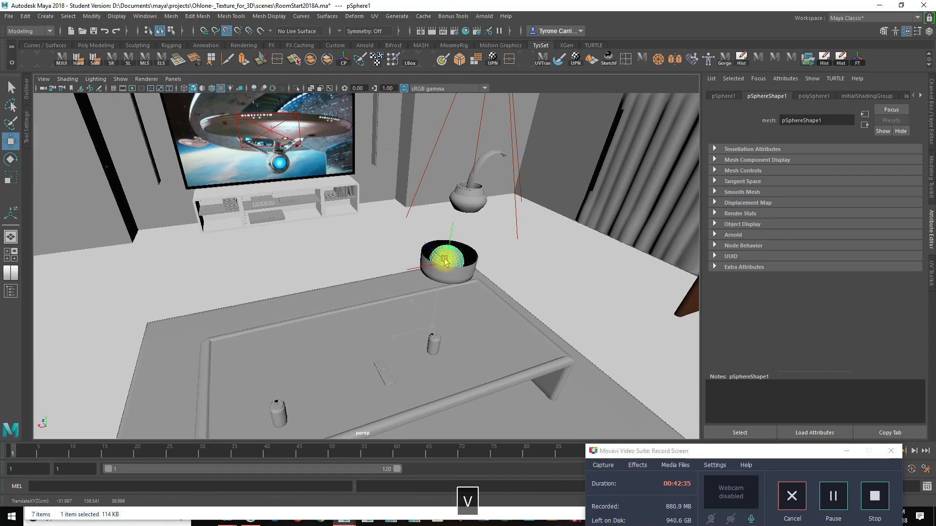
Show wireframe over the shaded view and snap the sphere to the centre of the lampshade's underside
{"action": "key", "text": "f"}
{"action": "left_click_drag", "start_coordinate": [348, 385], "coordinate": [385, 259], "text": "alt"}
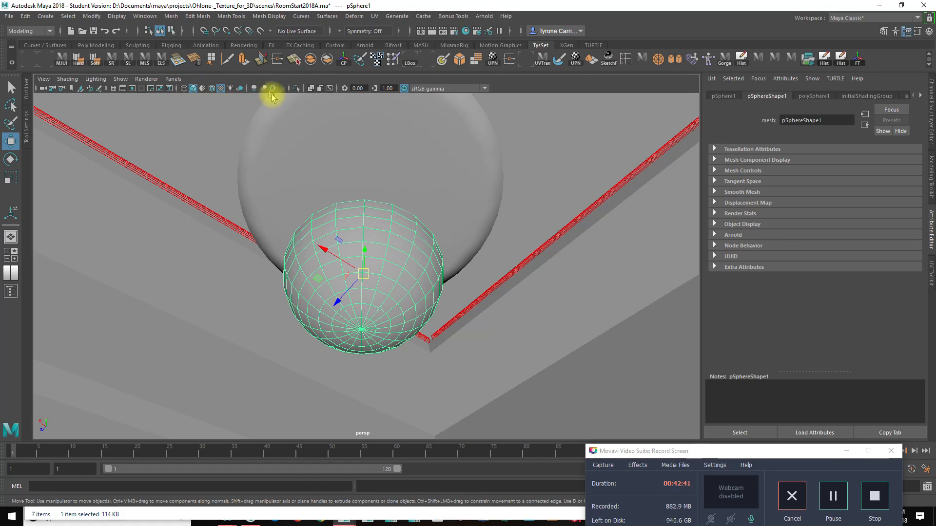
{"action": "left_click", "coordinate": [212, 90]}
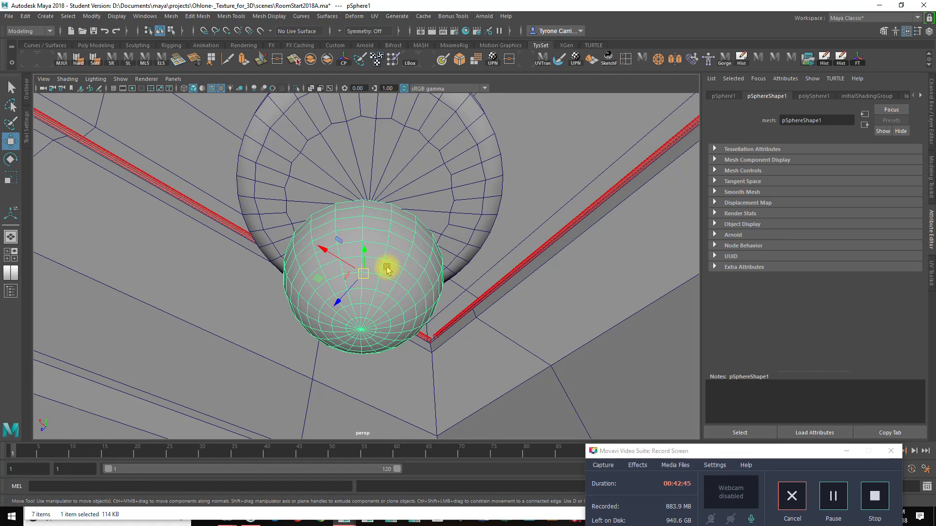
{"action": "left_click_drag", "start_coordinate": [358, 278], "coordinate": [377, 208]}
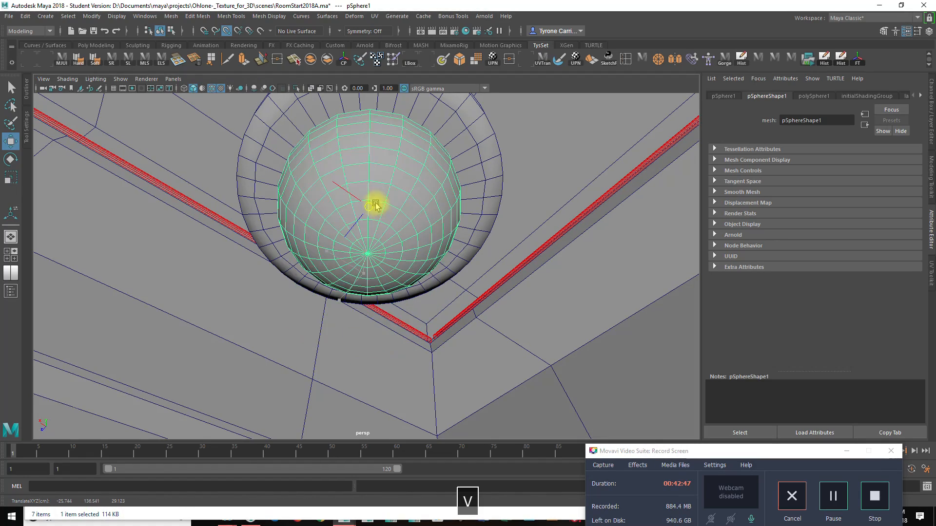
{"action": "left_click_drag", "start_coordinate": [437, 231], "coordinate": [429, 265], "text": "alt"}
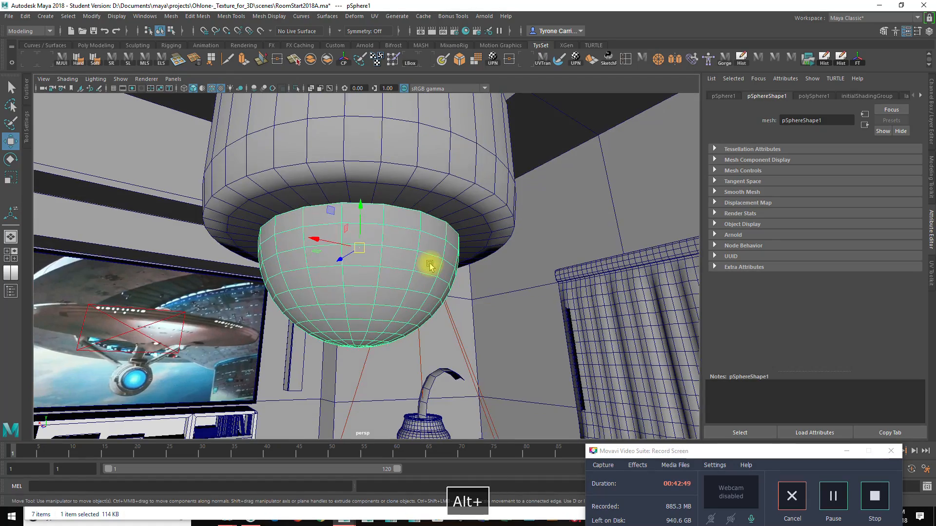
Flatten the sphere vertically so that only a shallow curve sits below the lampshade, and return it to object mode
{"action": "key", "text": "r"}
{"action": "left_click_drag", "start_coordinate": [362, 210], "coordinate": [368, 276]}
{"action": "right_click", "coordinate": [363, 293]}
{"action": "left_click", "coordinate": [368, 277]}
{"action": "left_click_drag", "start_coordinate": [92, 141], "coordinate": [502, 268], "text": "ctrl"}
{"action": "right_click_drag", "start_coordinate": [367, 248], "coordinate": [443, 246]}
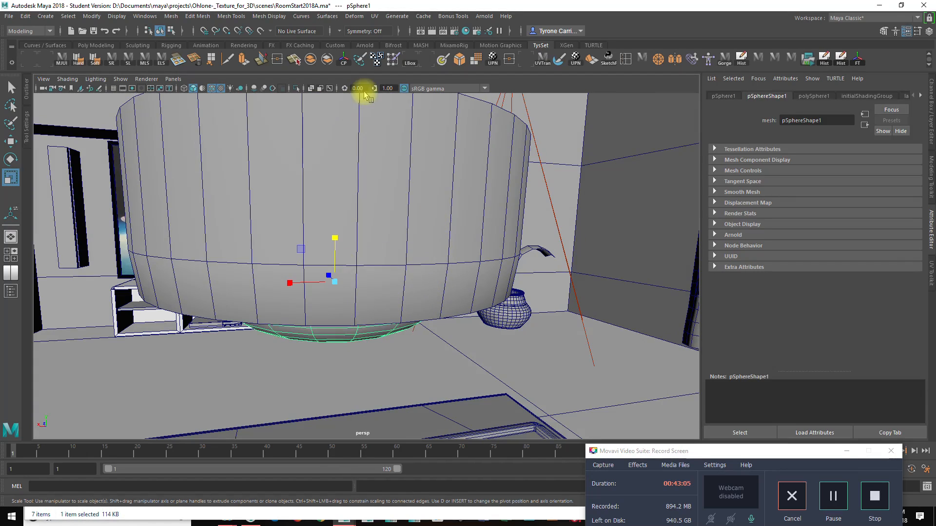
Isolate the flattened sphere, delete its upper-half faces to leave a bowl, and show the full scene again in object mode
{"action": "left_click", "coordinate": [295, 88]}
{"action": "left_click_drag", "start_coordinate": [334, 278], "coordinate": [340, 281], "text": "alt"}
{"action": "right_click_drag", "start_coordinate": [370, 248], "coordinate": [370, 272]}
{"action": "left_click_drag", "start_coordinate": [158, 169], "coordinate": [411, 271]}
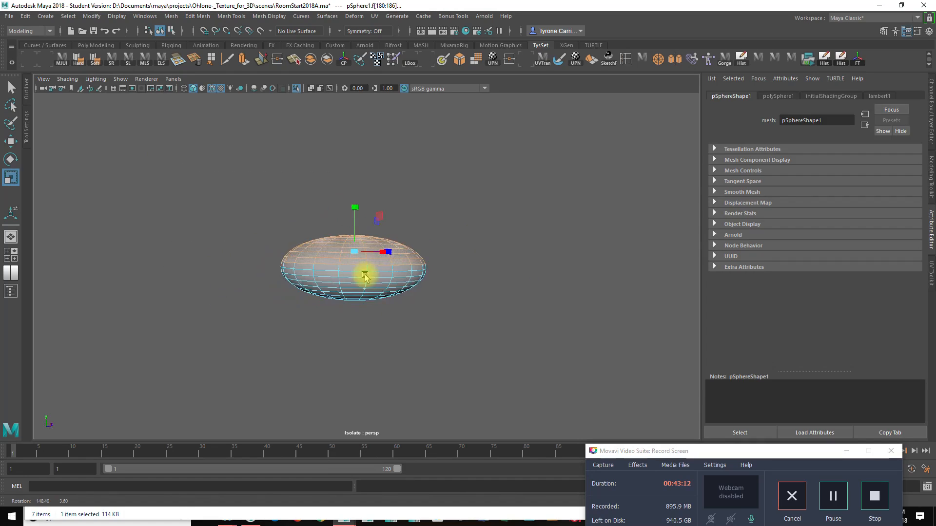
{"action": "left_click_drag", "start_coordinate": [250, 189], "coordinate": [417, 254], "text": "ctrl+shift"}
{"action": "left_click_drag", "start_coordinate": [531, 288], "coordinate": [404, 288], "text": "alt"}
{"action": "left_click_drag", "start_coordinate": [335, 185], "coordinate": [513, 258], "text": "ctrl+shift"}
{"action": "left_click_drag", "start_coordinate": [587, 278], "coordinate": [368, 268], "text": "alt"}
{"action": "key", "text": "Delete"}
{"action": "right_click_drag", "start_coordinate": [367, 249], "coordinate": [423, 228]}
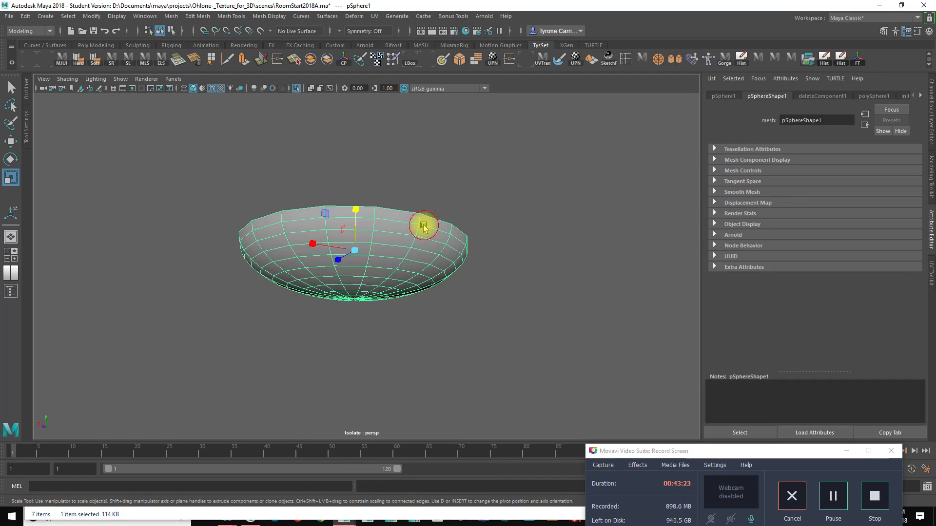
{"action": "key", "text": "space"}
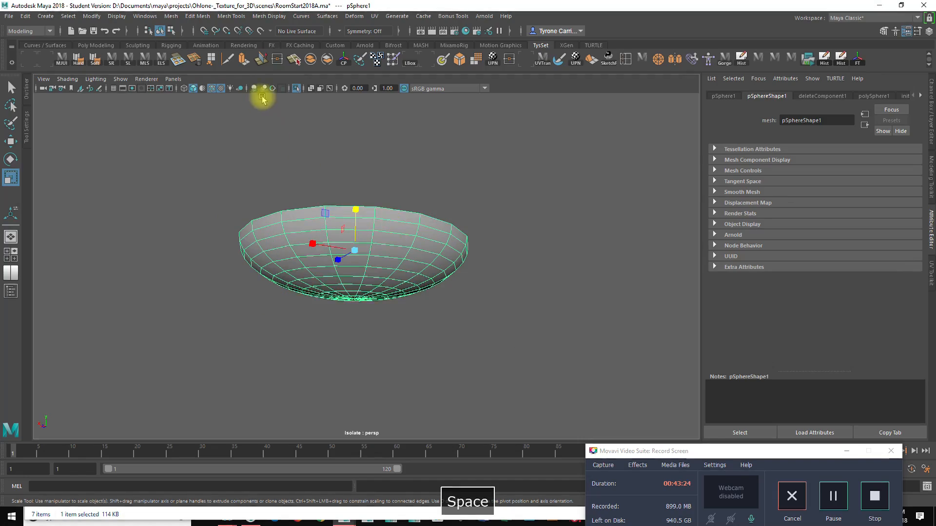
{"action": "left_click", "coordinate": [294, 88]}
Render the lamp's corner of the room in Arnold RenderView, with the window narrowed and placed so the lamp stays visible in the viewport
{"action": "left_click_drag", "start_coordinate": [386, 272], "coordinate": [410, 336], "text": "alt"}
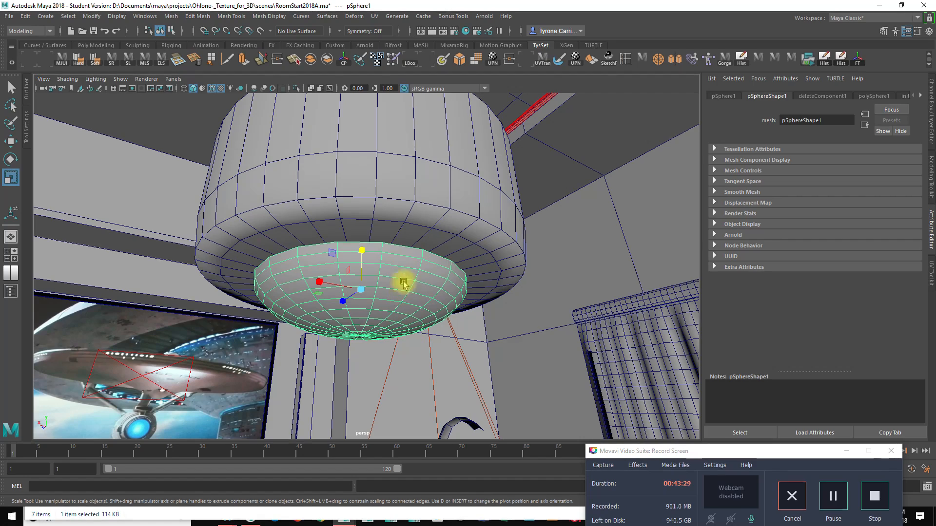
{"action": "left_click_drag", "start_coordinate": [396, 271], "coordinate": [378, 284], "text": "alt"}
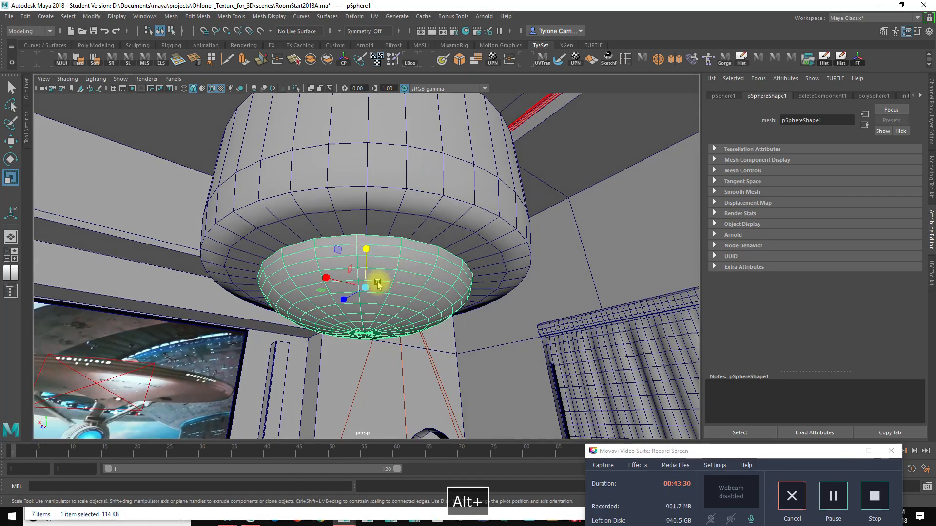
{"action": "right_click", "coordinate": [417, 278]}
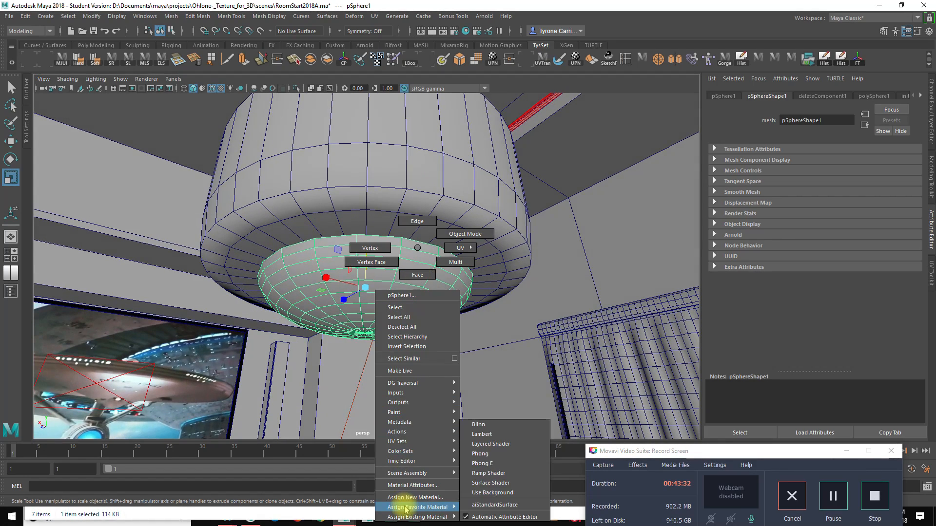
{"action": "right_click_drag", "start_coordinate": [548, 293], "coordinate": [366, 298], "text": "alt"}
{"action": "left_click_drag", "start_coordinate": [366, 297], "coordinate": [401, 257], "text": "alt"}
{"action": "left_click_drag", "start_coordinate": [390, 289], "coordinate": [380, 304], "text": "alt"}
{"action": "left_click_drag", "start_coordinate": [417, 344], "coordinate": [419, 315], "text": "alt"}
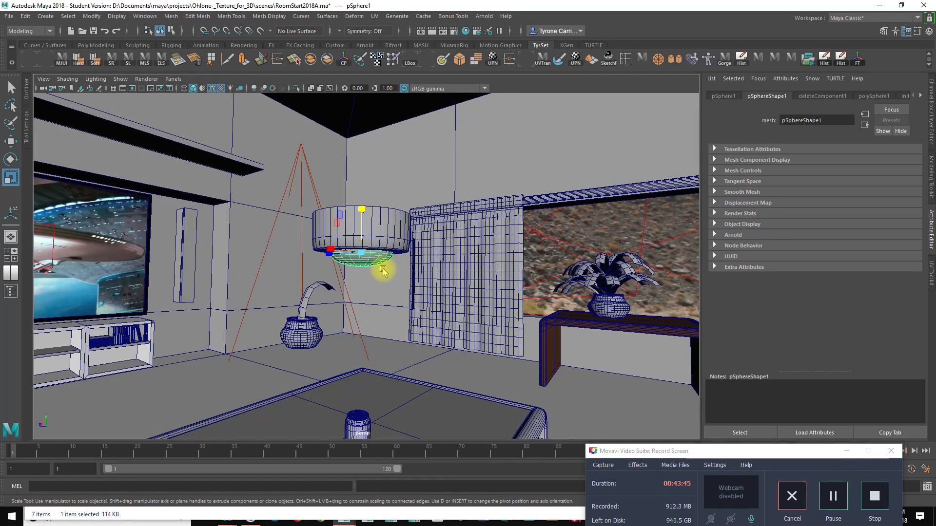
{"action": "left_click", "coordinate": [482, 16]}
{"action": "left_click", "coordinate": [488, 38]}
{"action": "left_click_drag", "start_coordinate": [475, 87], "coordinate": [365, 118]}
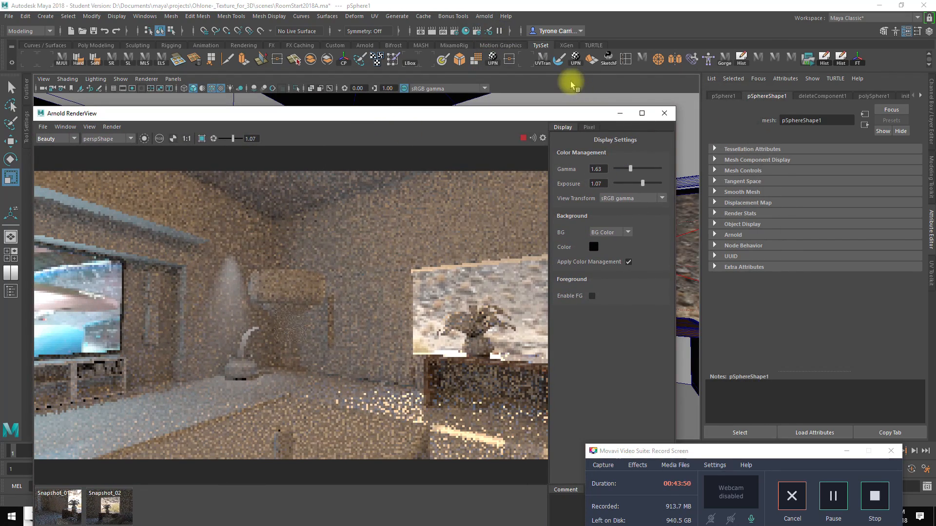
{"action": "left_click_drag", "start_coordinate": [676, 156], "coordinate": [464, 152]}
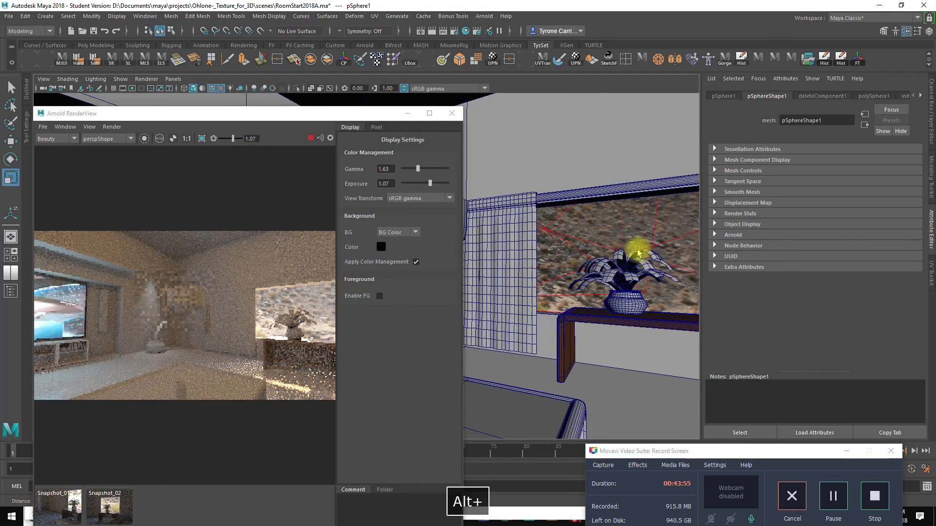
{"action": "left_click_drag", "start_coordinate": [638, 253], "coordinate": [625, 254], "text": "alt"}
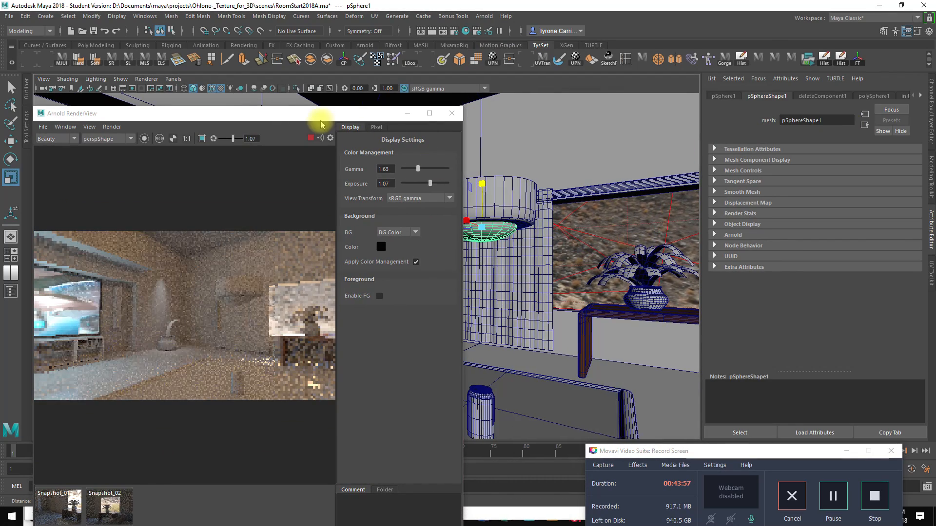
{"action": "left_click_drag", "start_coordinate": [319, 118], "coordinate": [306, 102]}
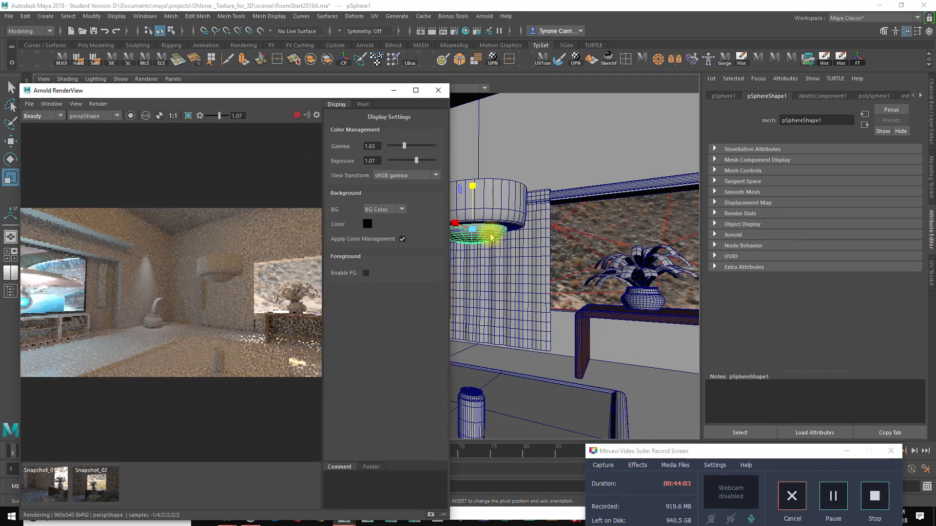
Turn the half-sphere bowl into an Arnold mesh light and enable Show Original Mesh
{"action": "left_click", "coordinate": [481, 17]}
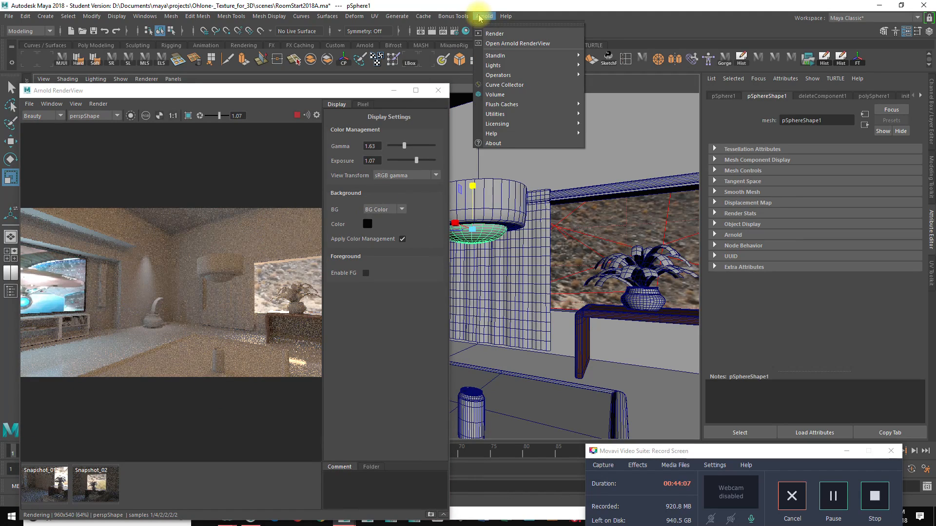
{"action": "mouse_move", "coordinate": [491, 66]}
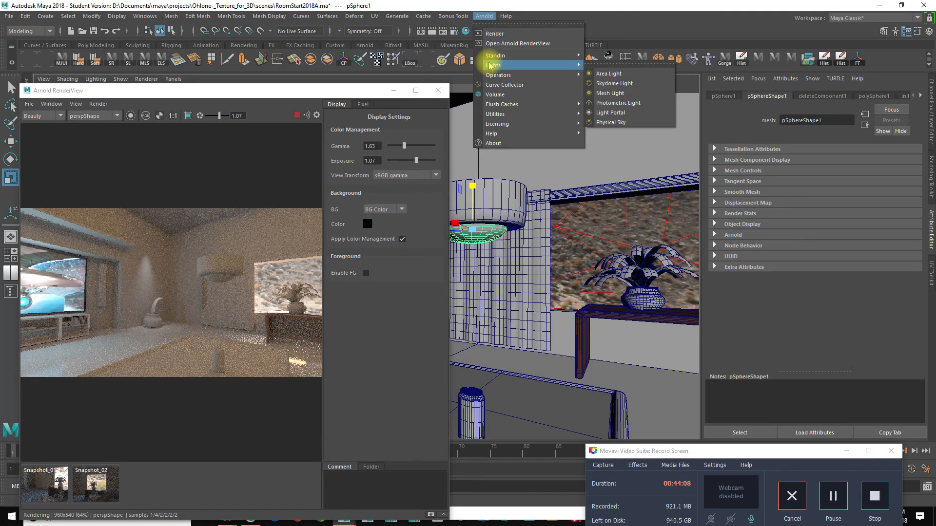
{"action": "left_click", "coordinate": [647, 94]}
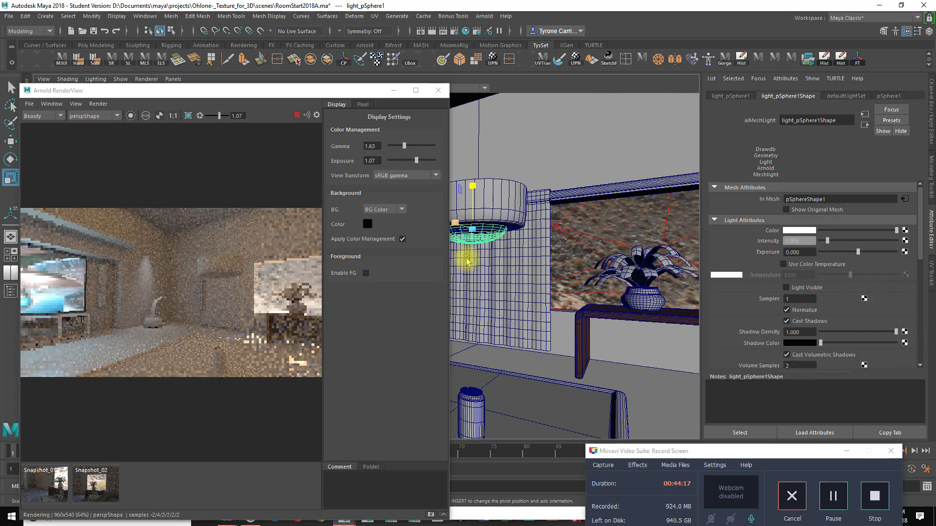
{"action": "right_click_drag", "start_coordinate": [481, 281], "coordinate": [599, 277], "text": "alt"}
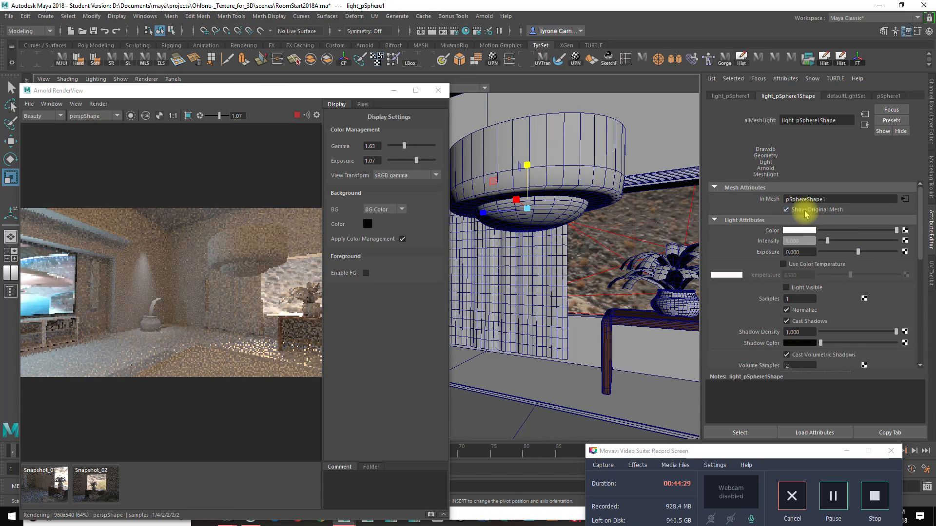
Assign a new aiStandardSurface material to the bowl and raise its emission weight to about 0.748
{"action": "right_click", "coordinate": [561, 213]}
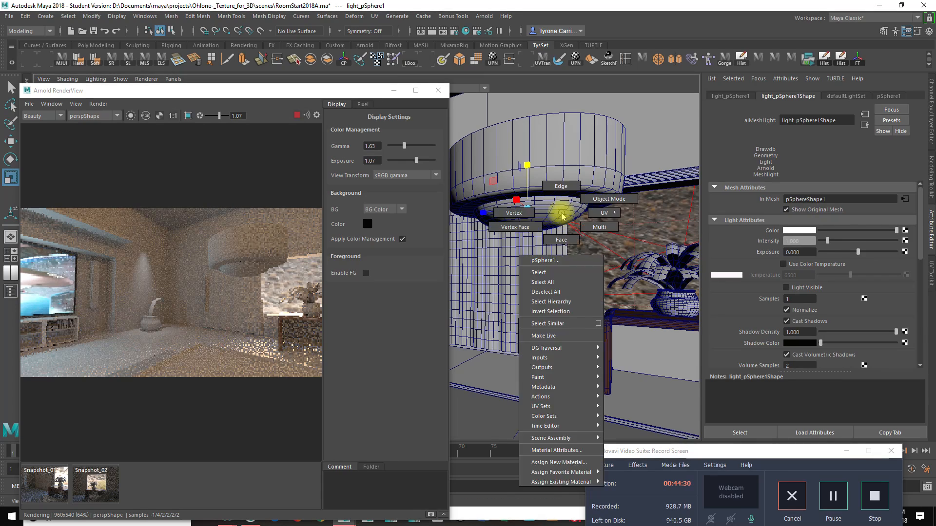
{"action": "mouse_move", "coordinate": [561, 473]}
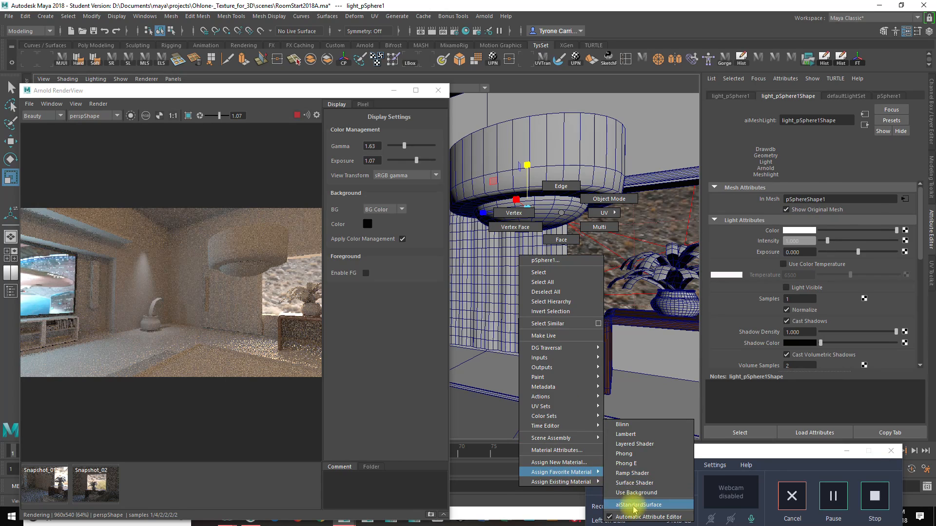
{"action": "left_click", "coordinate": [634, 505]}
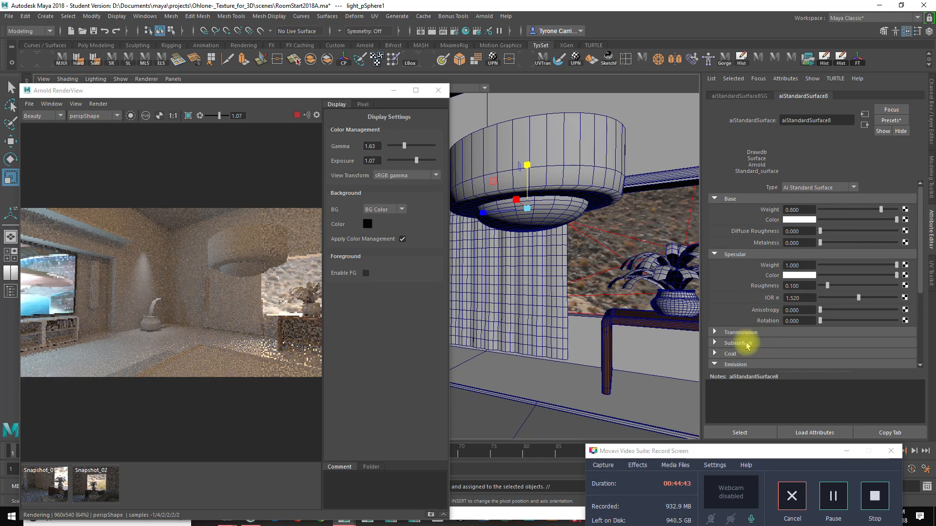
{"action": "scroll", "coordinate": [746, 356], "scroll_direction": "down", "scroll_amount": 2}
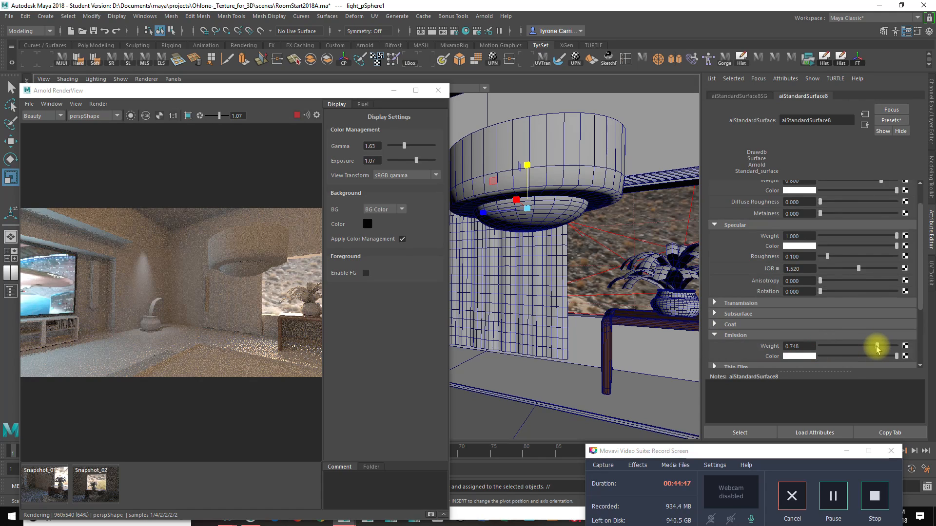
Select the bowl's mesh light and set its exposure to 15
{"action": "left_click", "coordinate": [570, 214]}
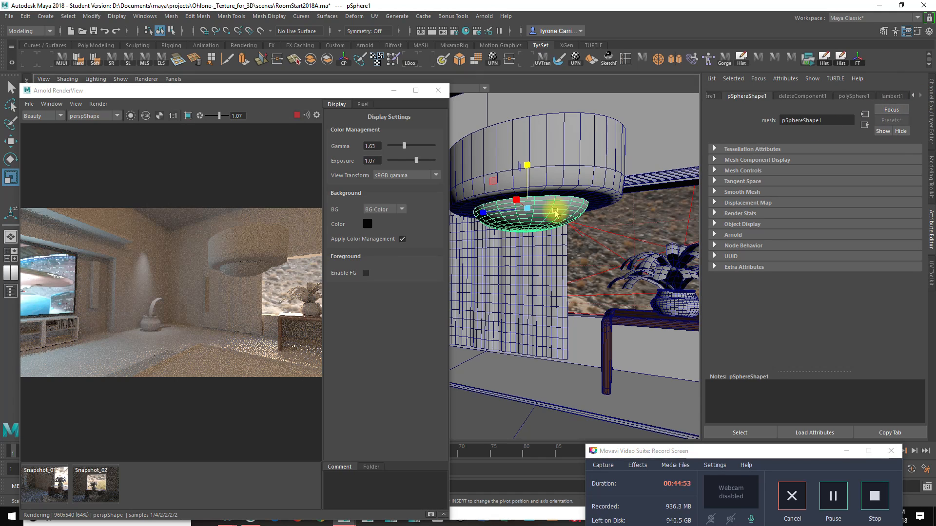
{"action": "left_click", "coordinate": [586, 207]}
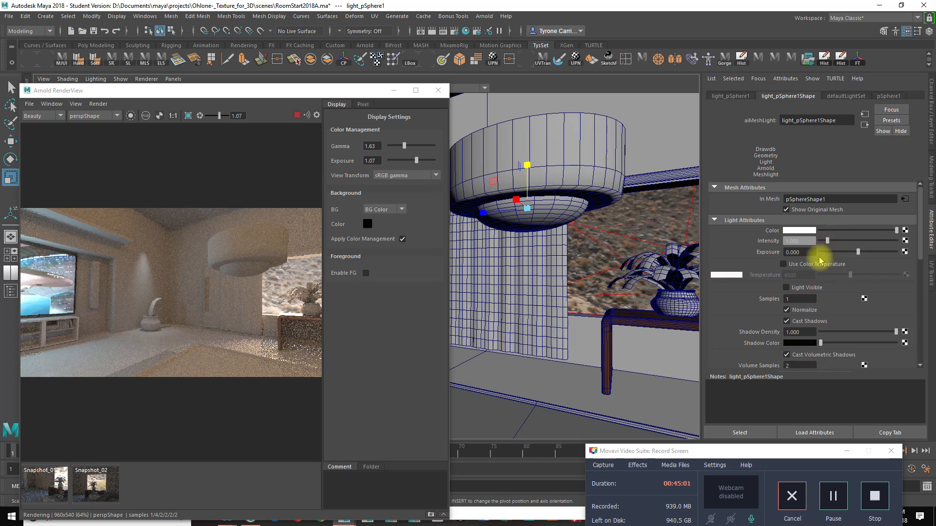
{"action": "left_click_drag", "start_coordinate": [877, 259], "coordinate": [915, 259]}
{"action": "type", "text": "15"}
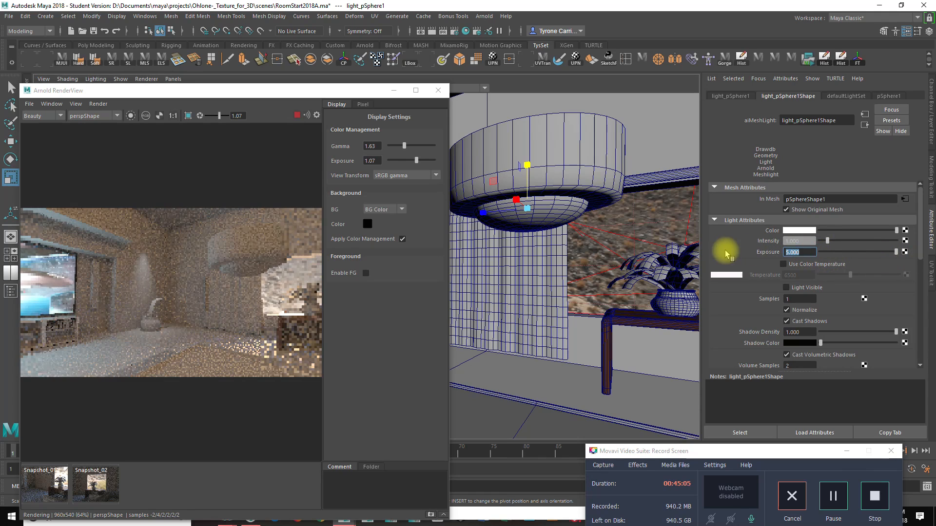
{"action": "key", "text": "Return"}
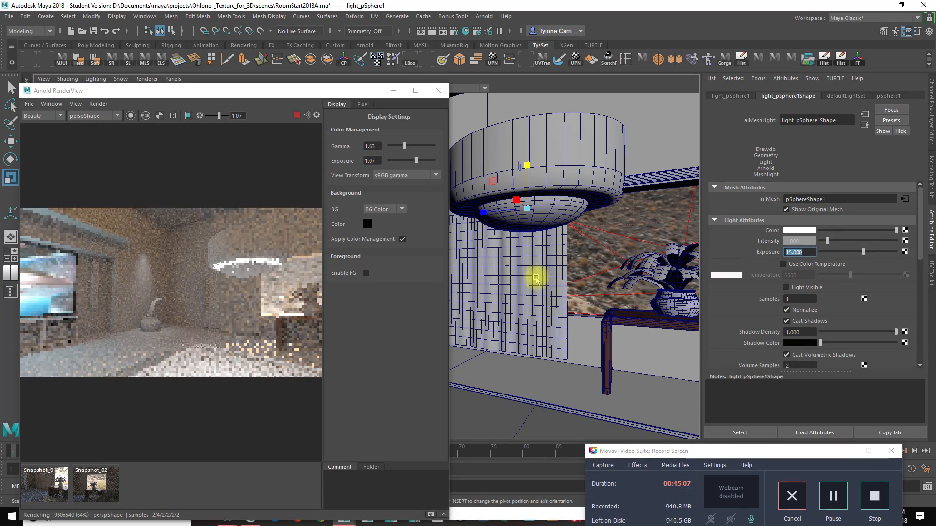
Lower the bowl slightly beneath the lampshade and display its transform attributes
{"action": "key", "text": "z"}
{"action": "left_click", "coordinate": [557, 219]}
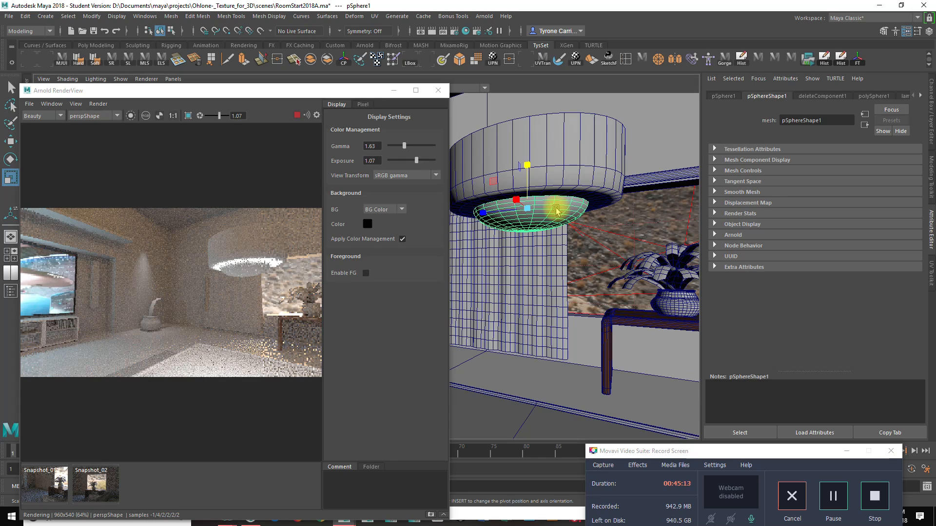
{"action": "key", "text": "w"}
{"action": "mouse_move", "coordinate": [530, 161]}
{"action": "left_mouse_down"}
{"action": "mouse_move", "coordinate": [526, 203]}
{"action": "mouse_move", "coordinate": [532, 159]}
{"action": "left_mouse_up"}
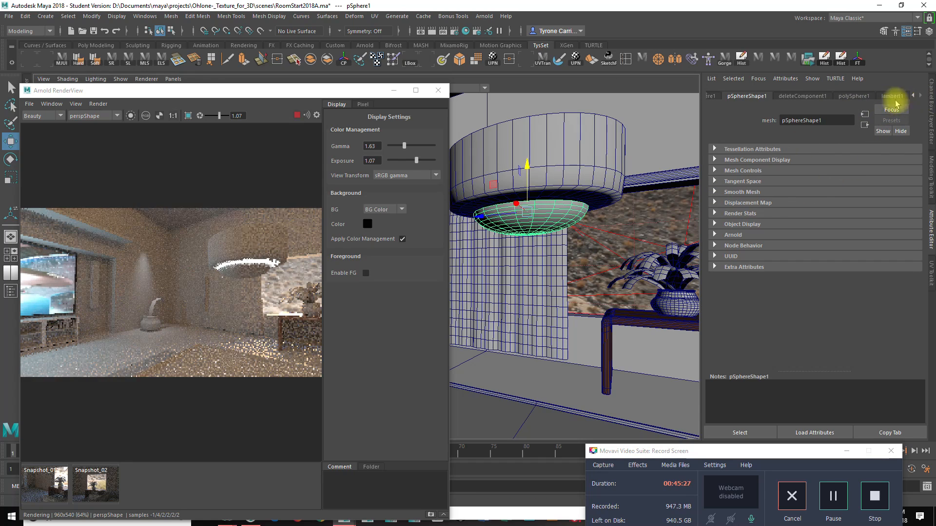
{"action": "left_click", "coordinate": [709, 97]}
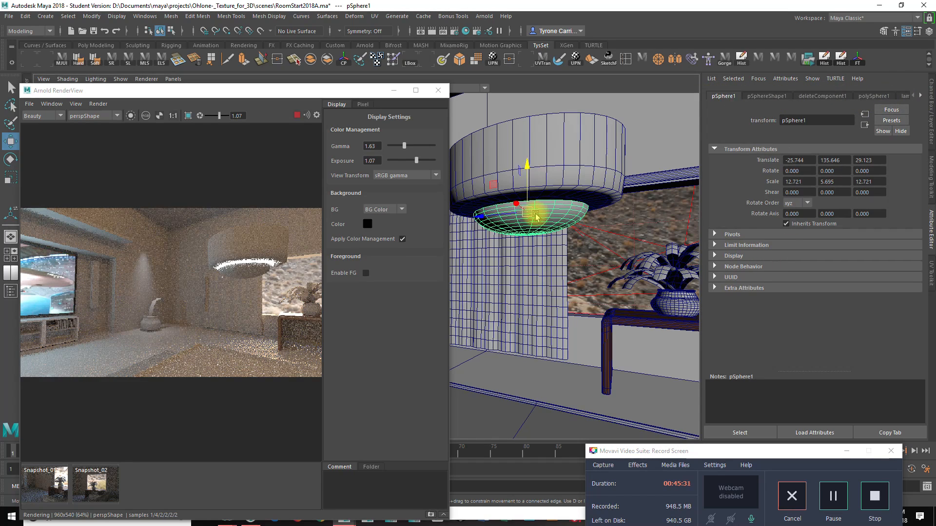
Undo the bowl's move, mesh light, material and face deletion, back to the whole flattened sphere in object mode
{"action": "key", "text": "z"}
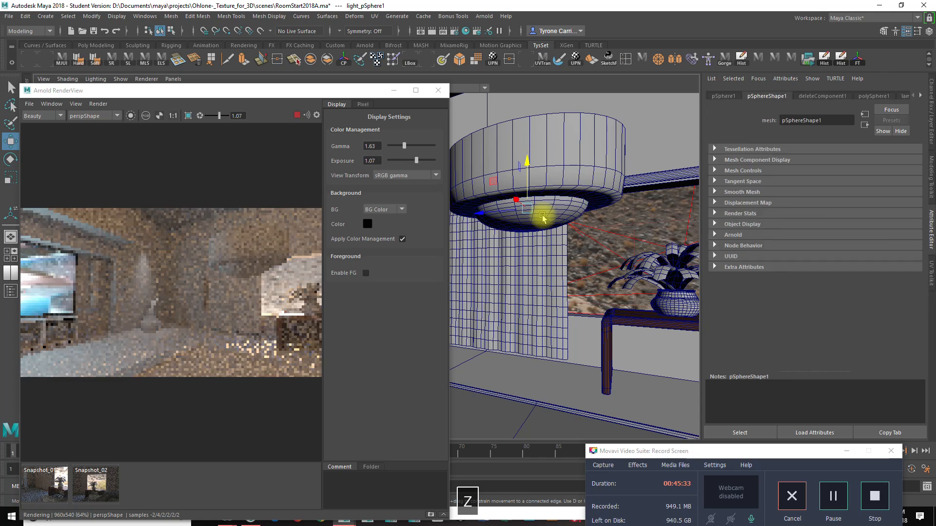
{"action": "key", "text": "z"}
{"action": "key", "text": "z"}
{"action": "key", "text": "z"}
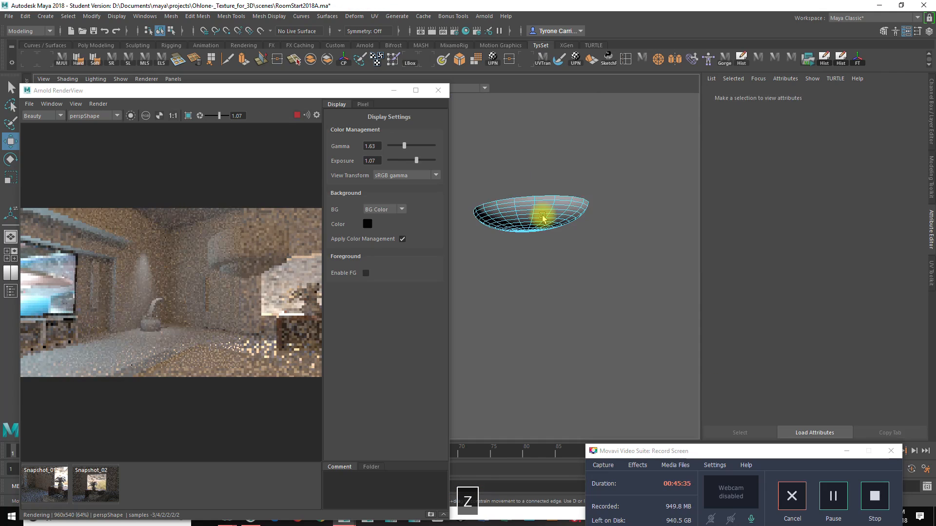
{"action": "right_click_drag", "start_coordinate": [543, 218], "coordinate": [597, 183]}
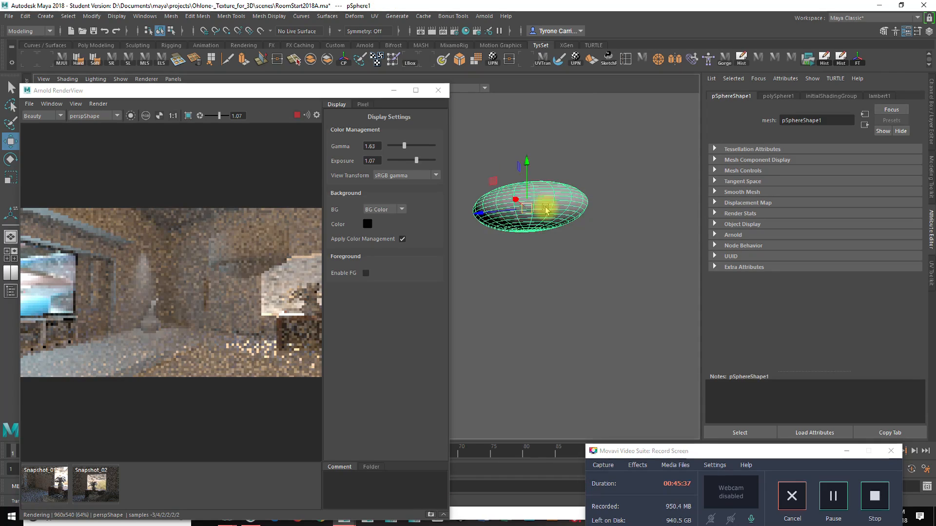
{"action": "key", "text": "z"}
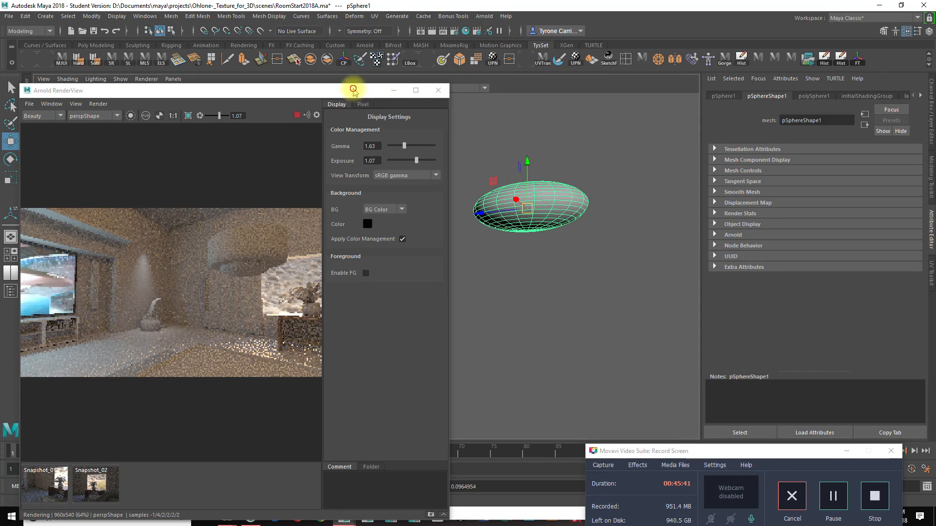
Turn off isolated display to bring back the whole room, and select the flattened sphere under the lampshade in object mode
{"action": "left_click_drag", "start_coordinate": [354, 90], "coordinate": [354, 117]}
{"action": "left_click", "coordinate": [296, 88]}
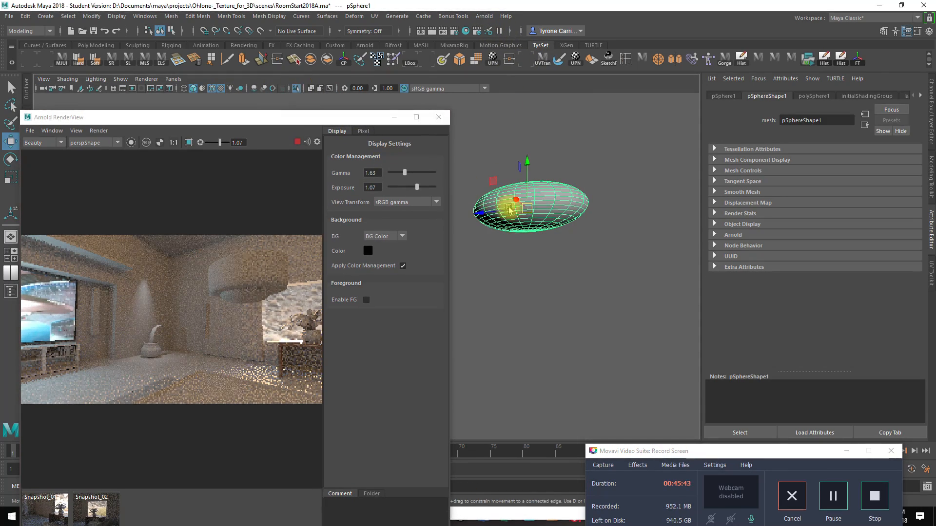
{"action": "left_click", "coordinate": [297, 91]}
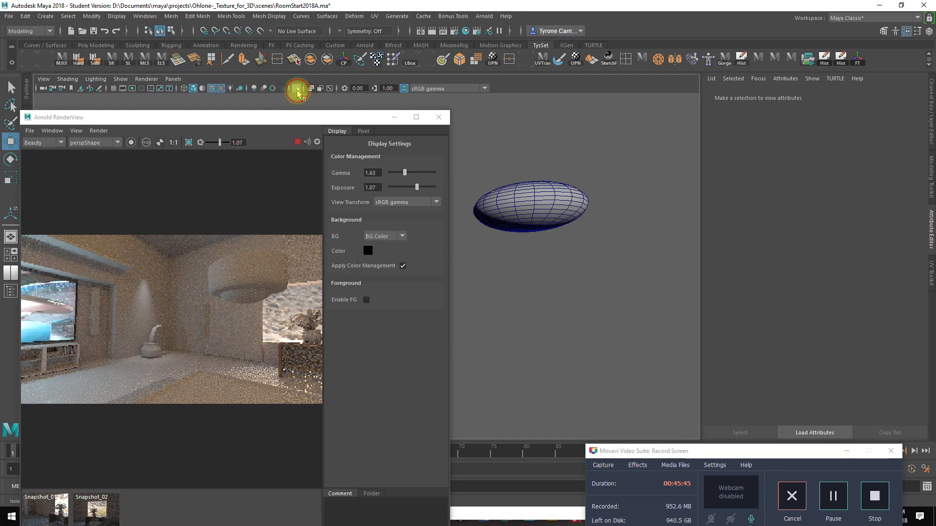
{"action": "left_click", "coordinate": [297, 90]}
{"action": "left_click", "coordinate": [541, 210]}
{"action": "right_click_drag", "start_coordinate": [554, 201], "coordinate": [556, 267]}
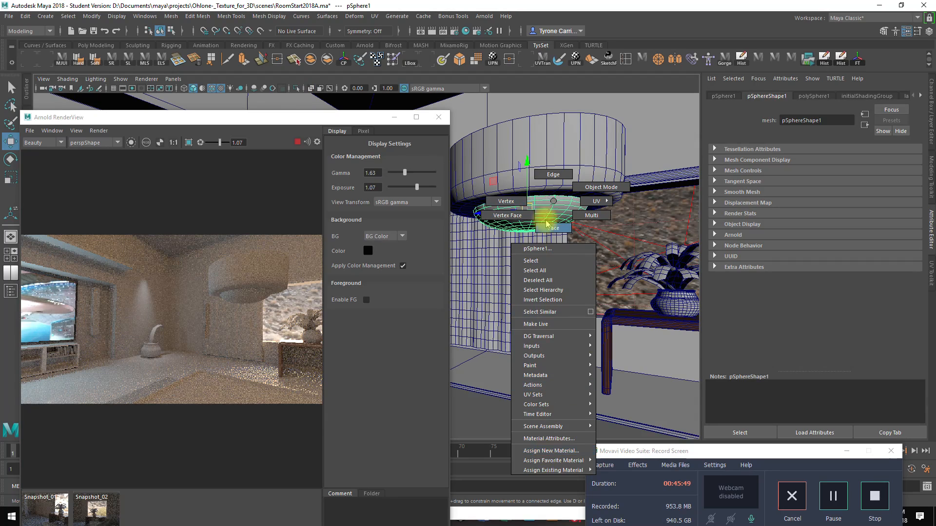
{"action": "right_click_drag", "start_coordinate": [556, 197], "coordinate": [561, 178]}
Convert the flattened sphere under the lampshade into an Arnold mesh light
{"action": "left_click", "coordinate": [488, 15]}
{"action": "left_click", "coordinate": [540, 204]}
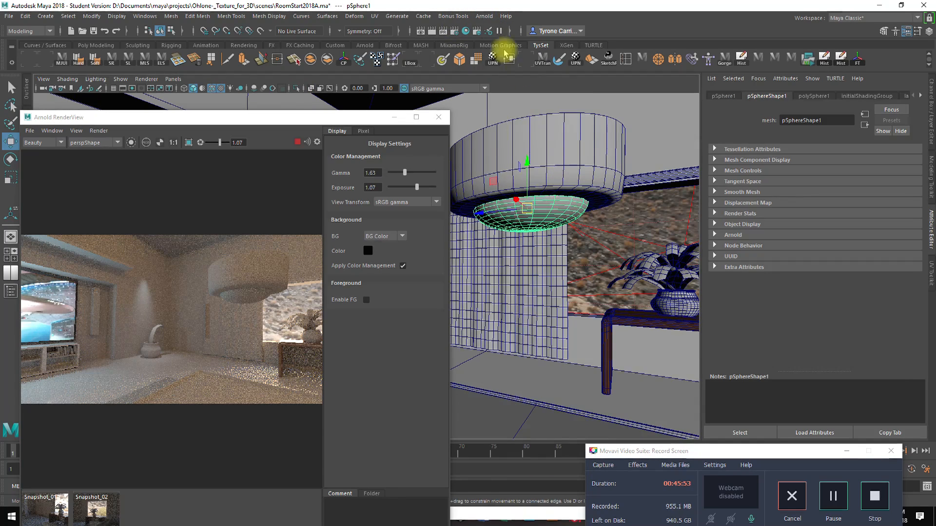
{"action": "left_click", "coordinate": [484, 16]}
{"action": "mouse_move", "coordinate": [505, 107]}
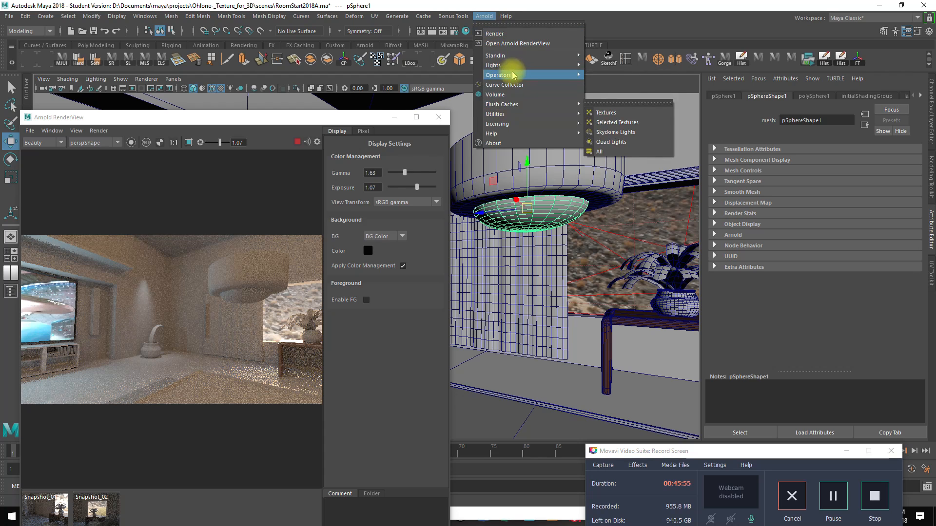
{"action": "mouse_move", "coordinate": [541, 70]}
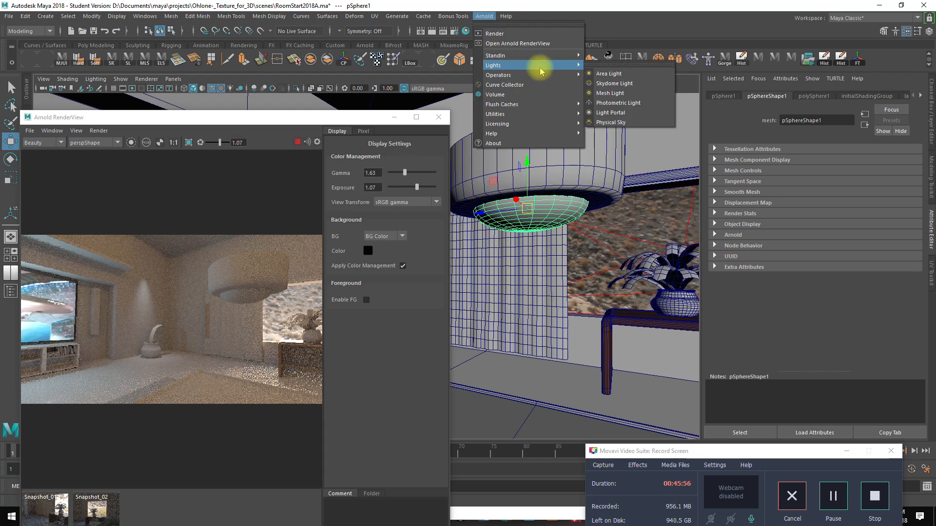
{"action": "left_click", "coordinate": [605, 92]}
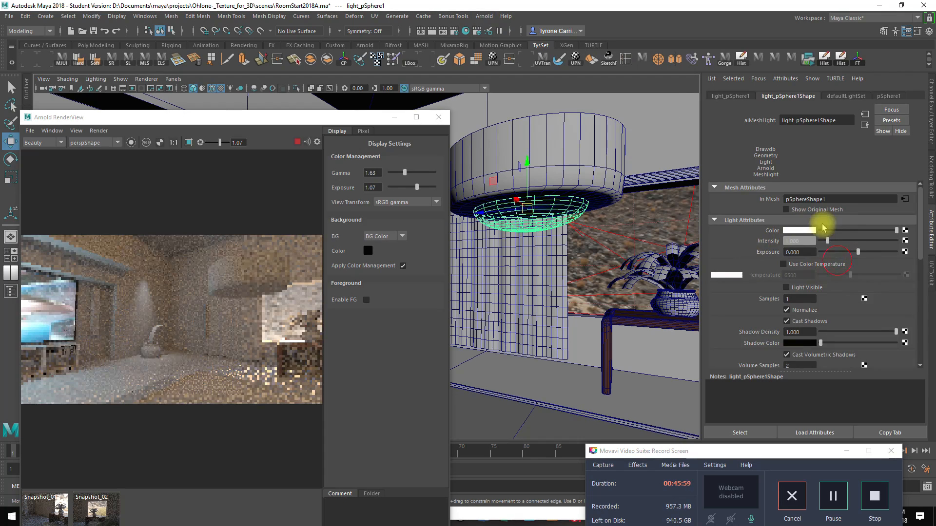
Set the mesh light's exposure to 15, toggling Show Original Mesh on and off
{"action": "left_click", "coordinate": [794, 210]}
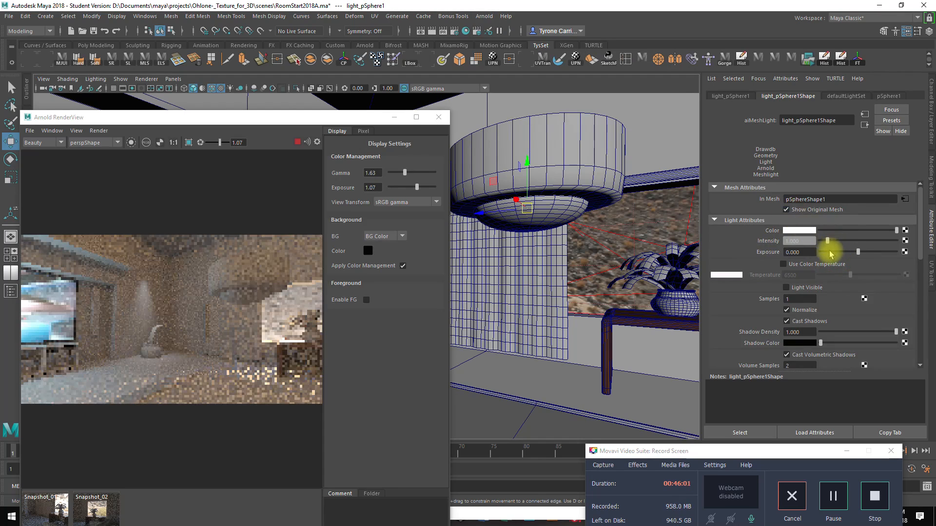
{"action": "left_click_drag", "start_coordinate": [872, 257], "coordinate": [907, 254]}
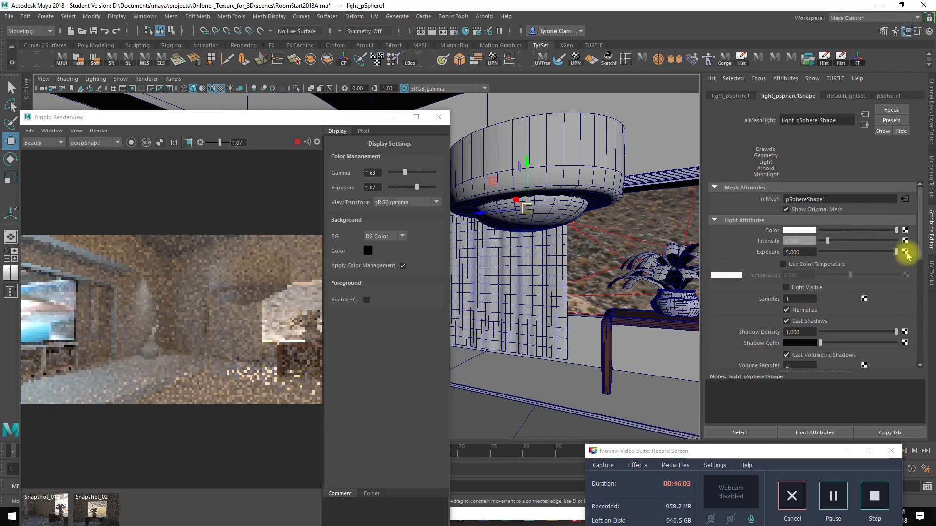
{"action": "double_click", "coordinate": [807, 251]}
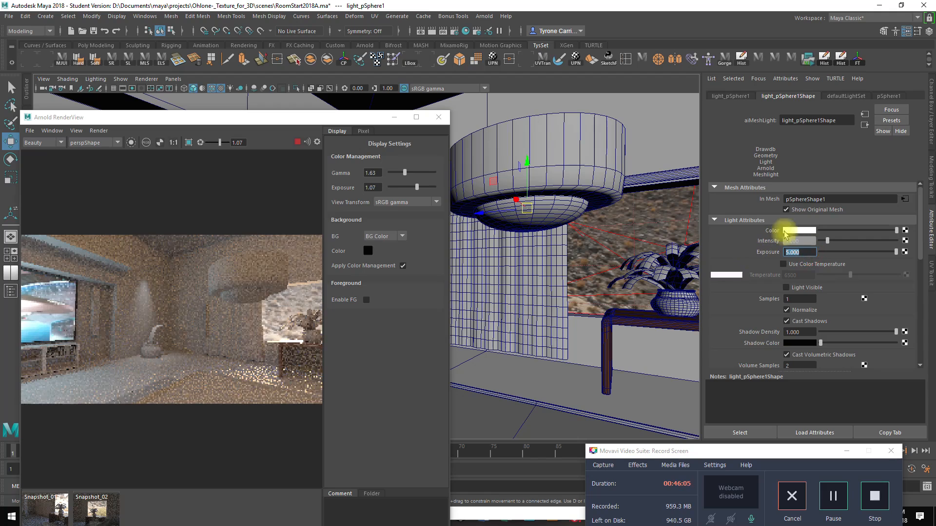
{"action": "left_click", "coordinate": [787, 210]}
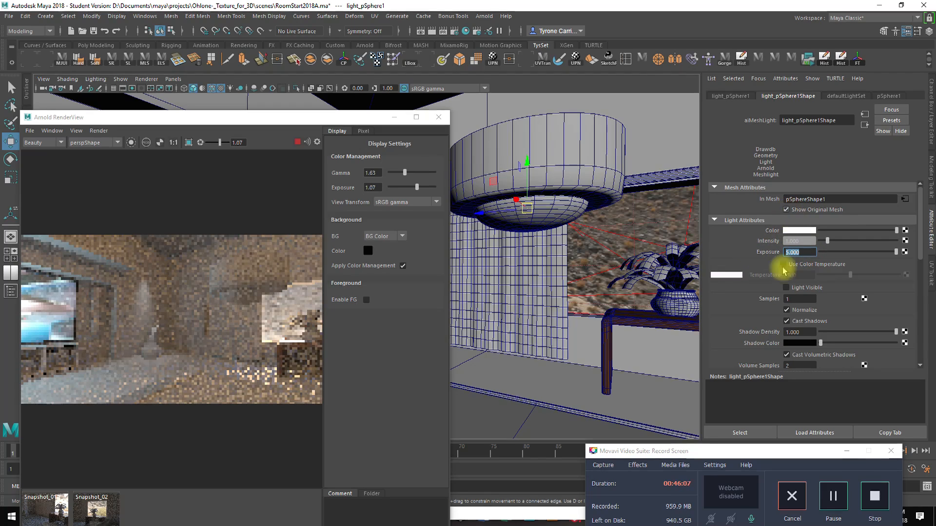
{"action": "type", "text": "15"}
{"action": "key", "text": "Return"}
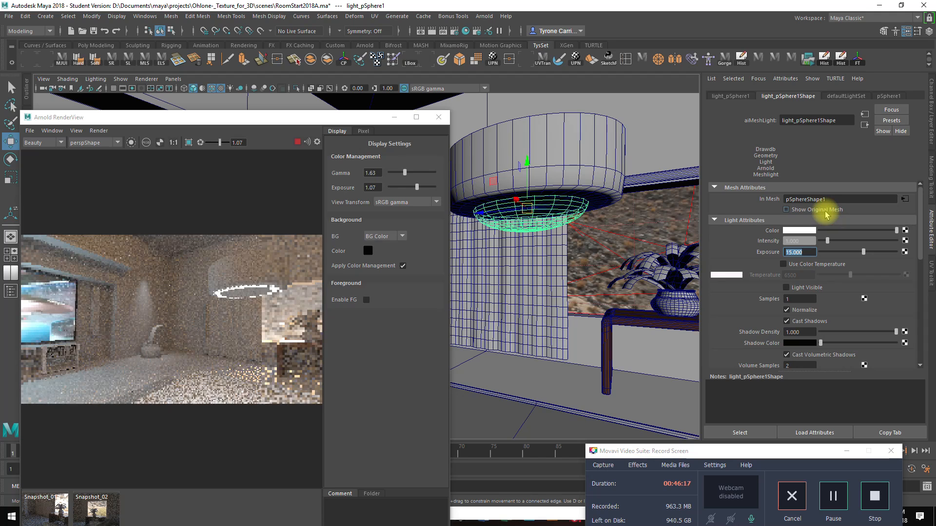
Enable Show Original Mesh and Light Visible, and position the mesh light slightly below the original sphere under the lampshade
{"action": "left_click_drag", "start_coordinate": [531, 159], "coordinate": [530, 193]}
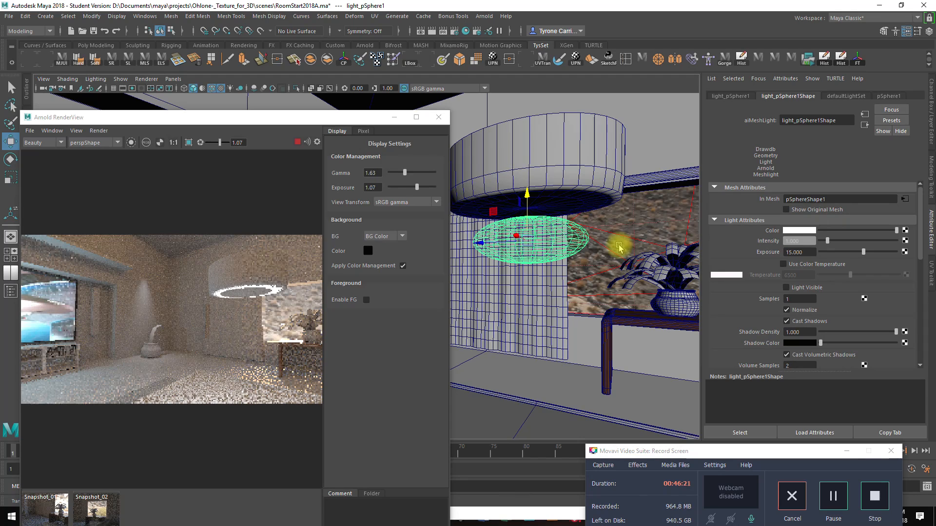
{"action": "left_click", "coordinate": [802, 213]}
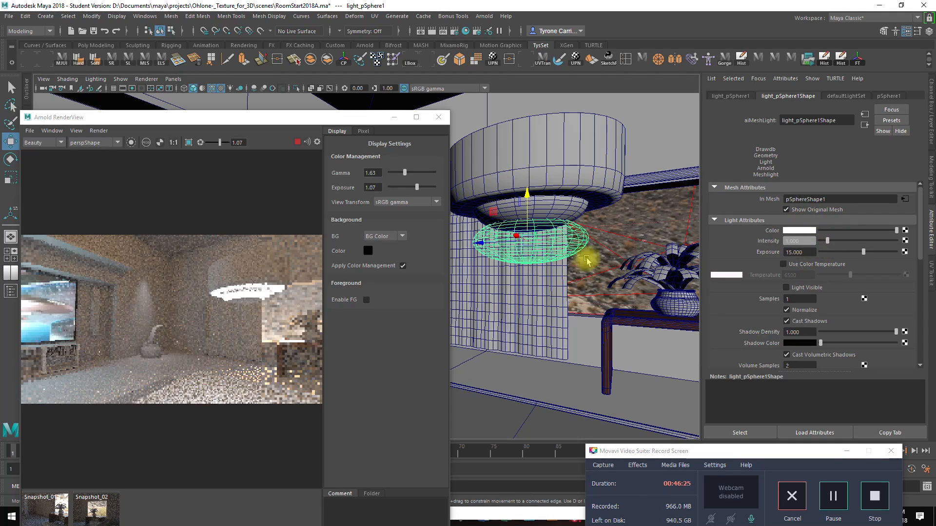
{"action": "left_click_drag", "start_coordinate": [528, 193], "coordinate": [539, 173]}
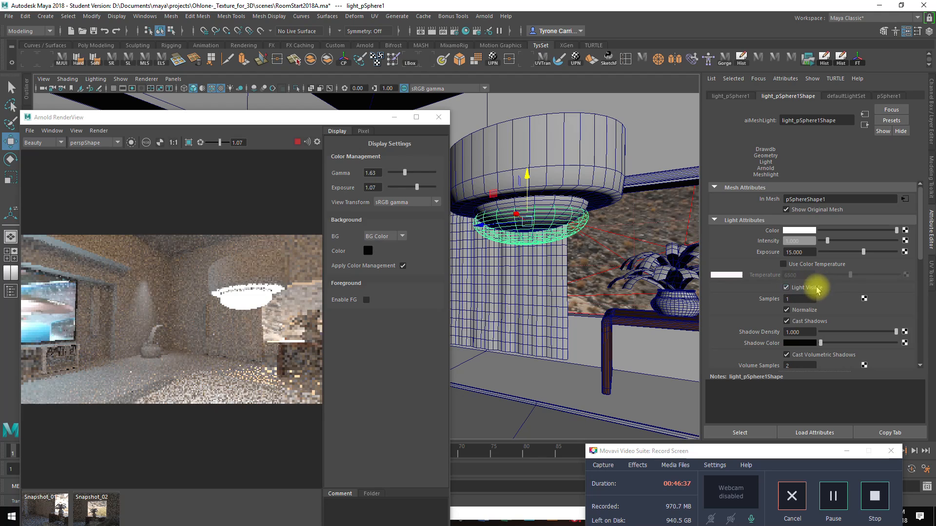
{"action": "left_click_drag", "start_coordinate": [527, 173], "coordinate": [527, 163]}
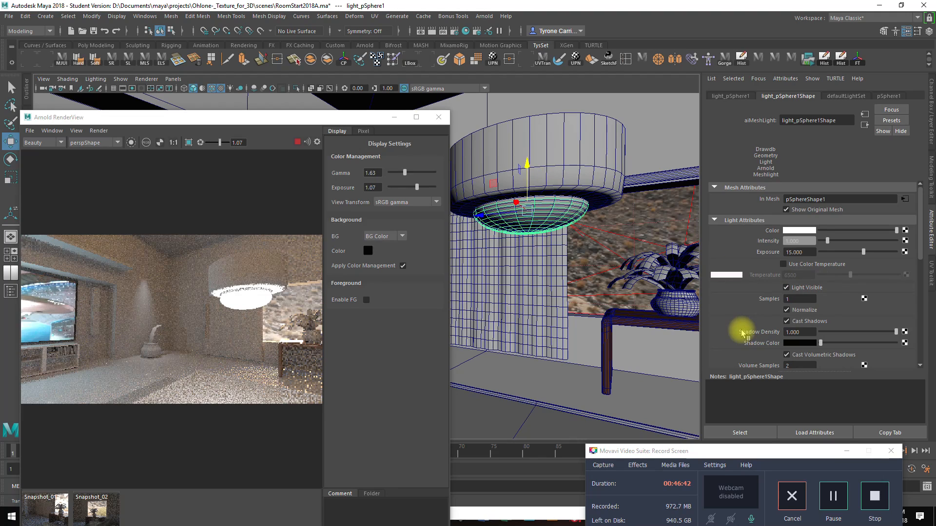
{"action": "mouse_move", "coordinate": [525, 162]}
{"action": "left_mouse_down"}
{"action": "mouse_move", "coordinate": [529, 207]}
{"action": "mouse_move", "coordinate": [537, 161]}
{"action": "left_mouse_up"}
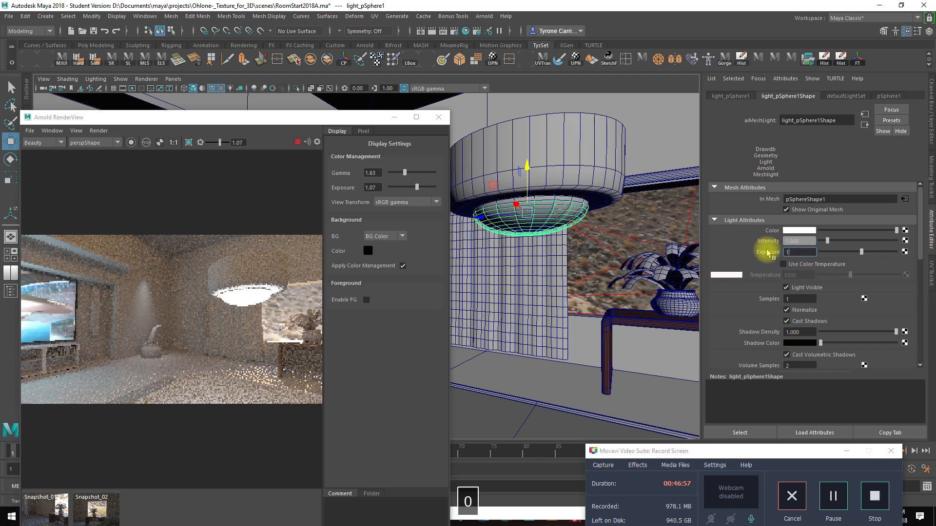
Try an exposure of 10 on the mesh light, and return it to 15
{"action": "type", "text": "0"}
{"action": "key", "text": "Return"}
{"action": "type", "text": "15"}
{"action": "key", "text": "Return"}
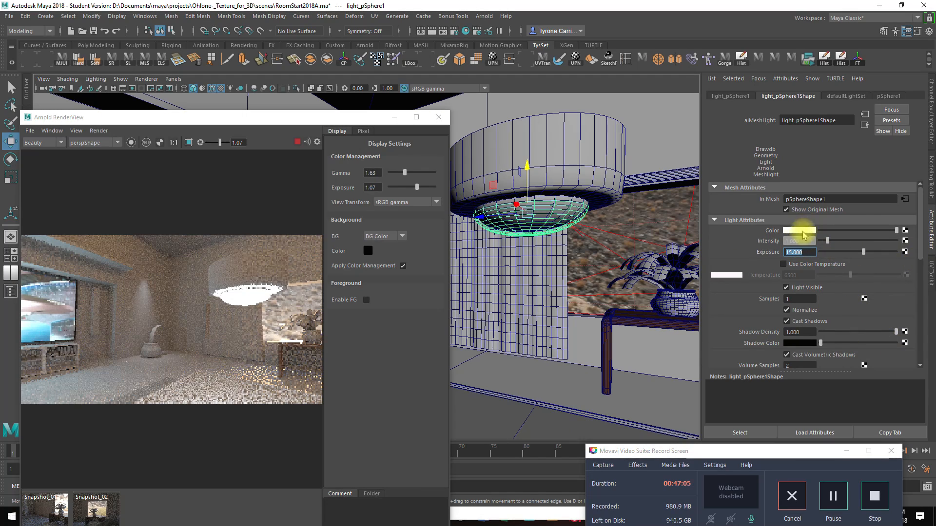
Select the lampshade together with its mesh light, removing the accidentally picked light portal from the selection
{"action": "left_click_drag", "start_coordinate": [309, 116], "coordinate": [325, 92]}
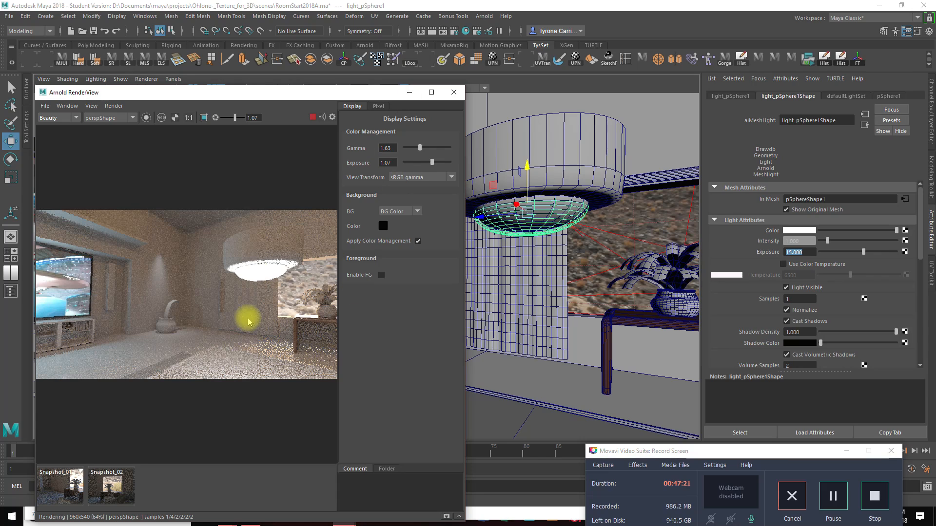
{"action": "left_click_drag", "start_coordinate": [527, 311], "coordinate": [568, 345], "text": "alt"}
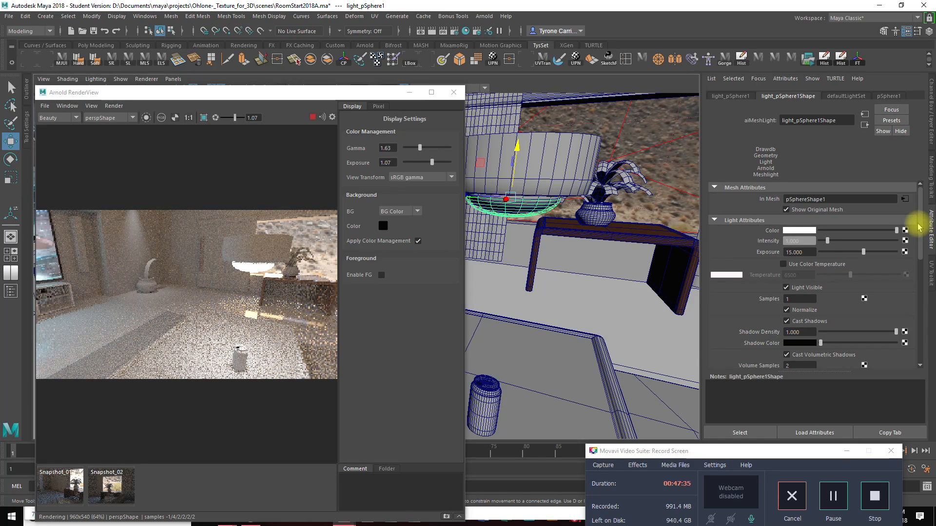
{"action": "left_click", "coordinate": [535, 159], "text": "shift"}
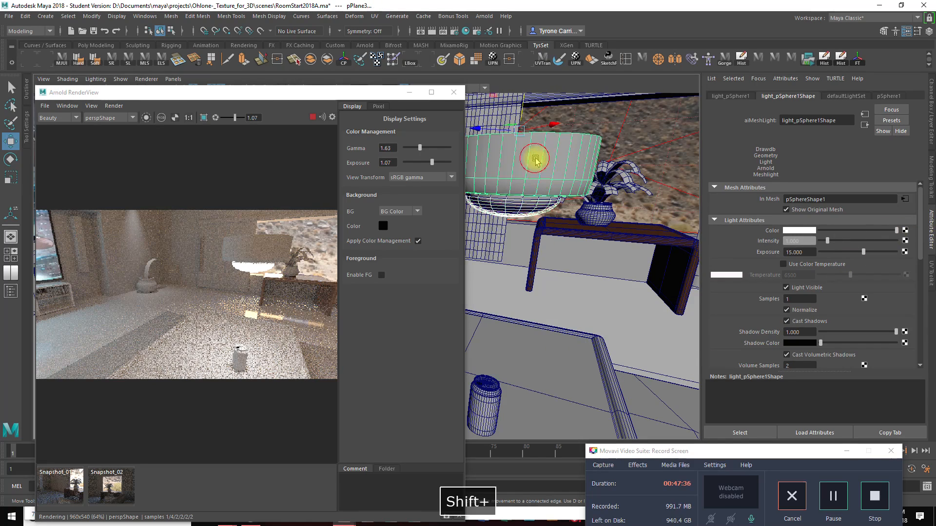
{"action": "left_click", "coordinate": [542, 210]}
{"action": "left_click", "coordinate": [591, 229]}
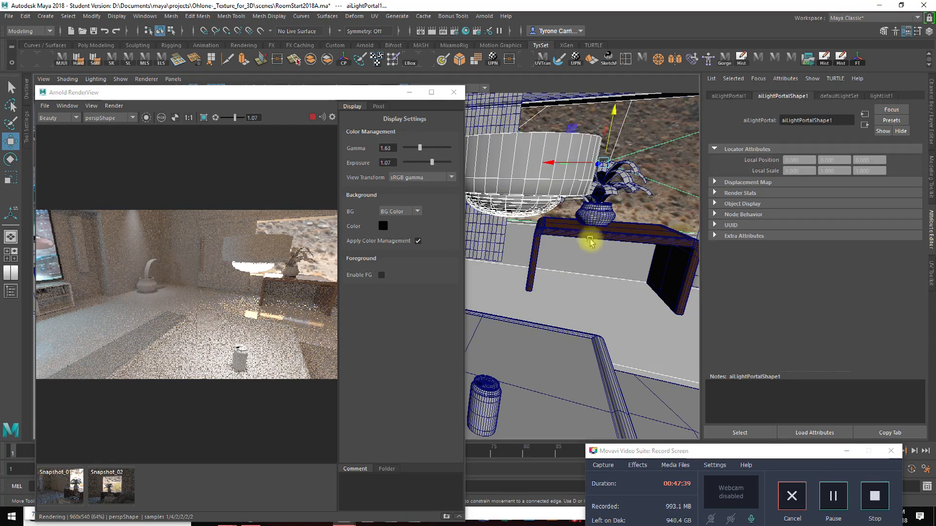
{"action": "left_click_drag", "start_coordinate": [627, 183], "coordinate": [627, 226], "text": "ctrl"}
{"action": "left_click_drag", "start_coordinate": [611, 99], "coordinate": [677, 209], "text": "ctrl"}
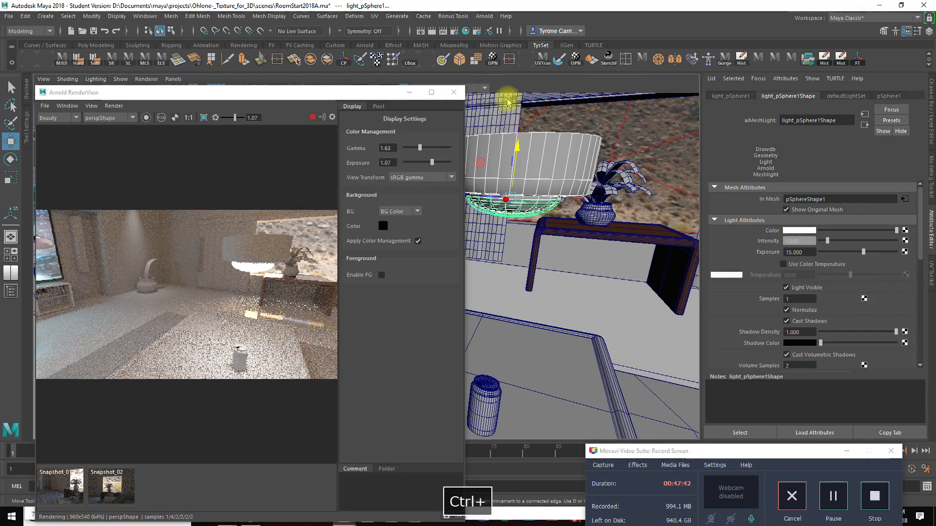
Slide the mesh light horizontally along its Z axis so it sits beneath the lampshade
{"action": "left_click_drag", "start_coordinate": [577, 261], "coordinate": [484, 202], "text": "alt"}
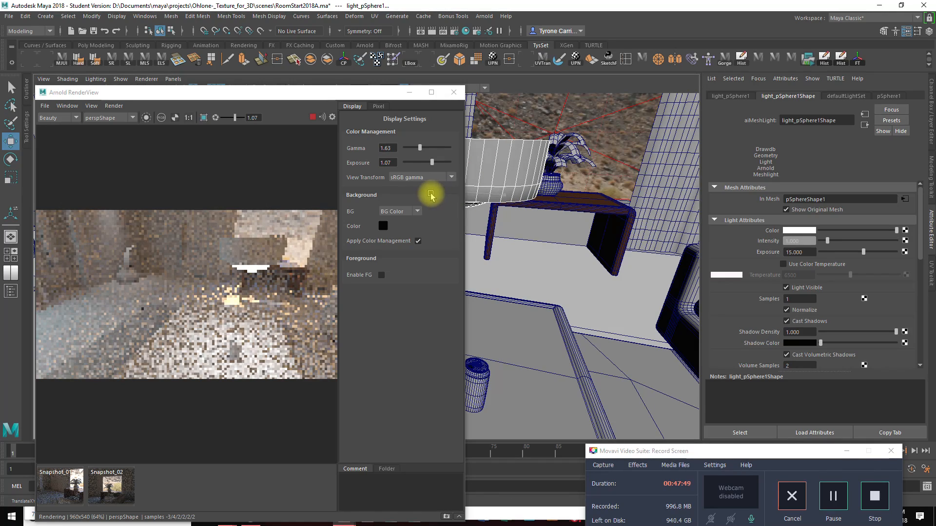
{"action": "left_click_drag", "start_coordinate": [554, 251], "coordinate": [575, 287], "text": "alt"}
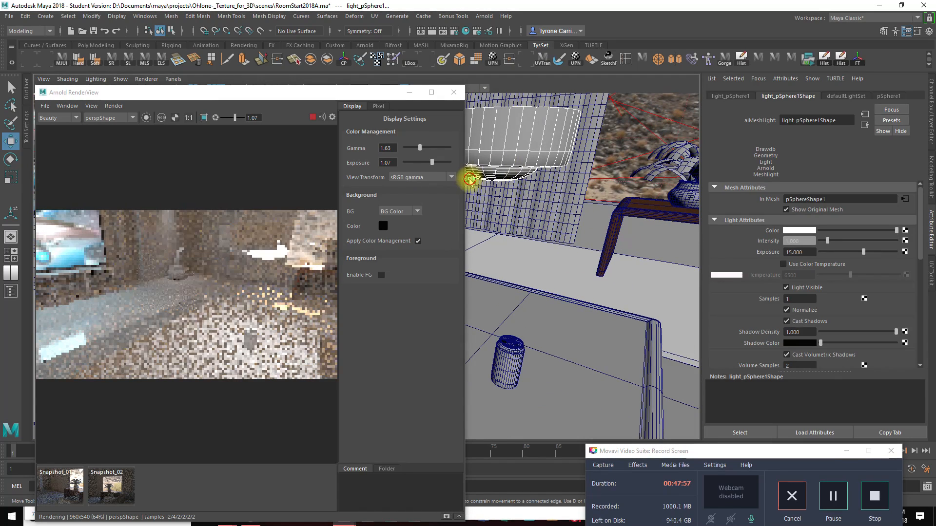
{"action": "left_click_drag", "start_coordinate": [368, 95], "coordinate": [362, 192]}
{"action": "left_click_drag", "start_coordinate": [418, 162], "coordinate": [448, 169]}
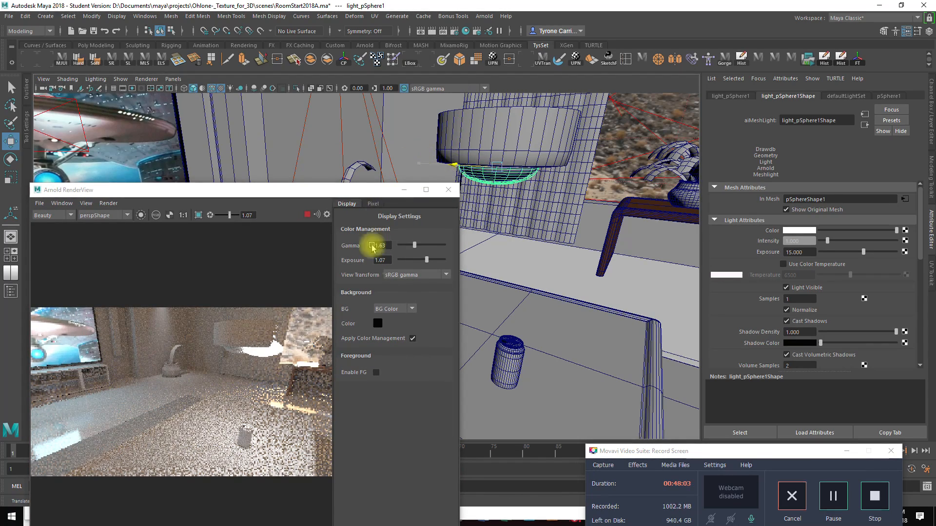
Update the full scene in the Arnold render and reposition the render window
{"action": "left_click", "coordinate": [109, 202]}
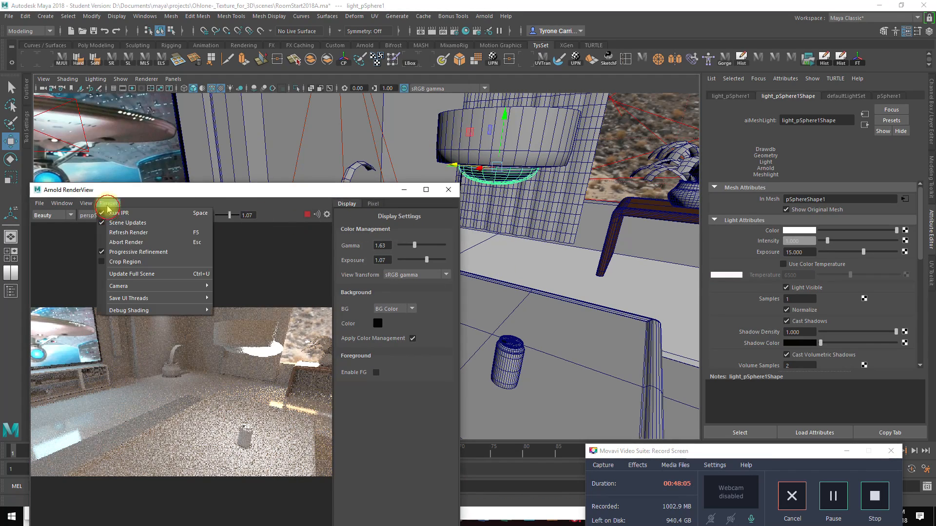
{"action": "left_click", "coordinate": [124, 273]}
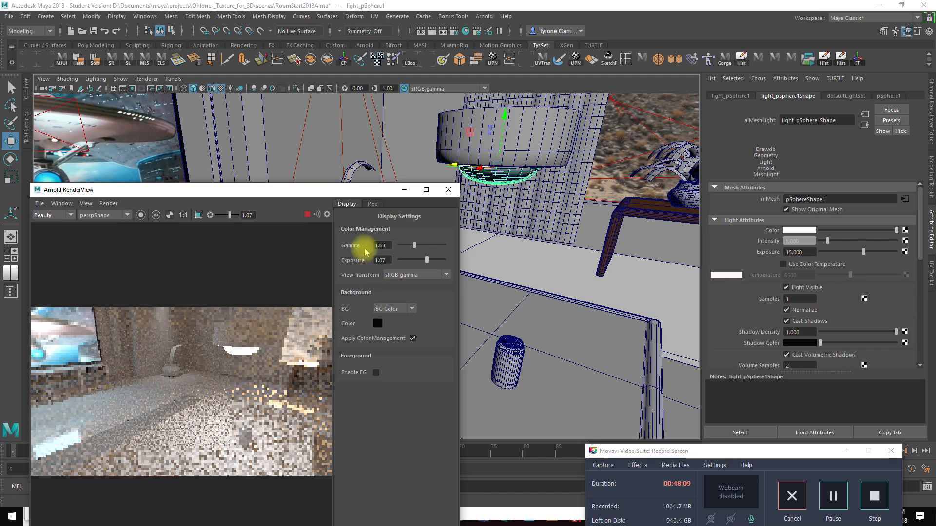
{"action": "left_click_drag", "start_coordinate": [310, 190], "coordinate": [302, 93]}
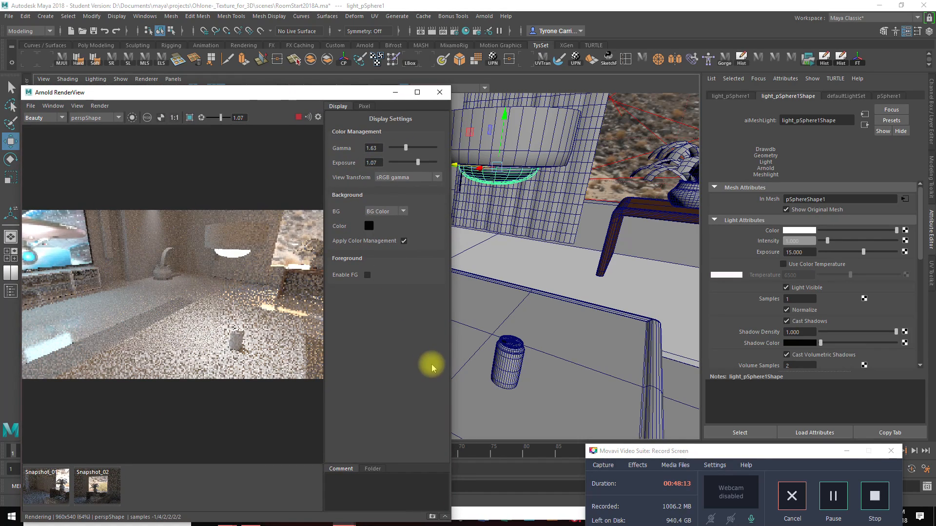
Compare the render with Light Visible off and on, leaving it on, and turn off Show Original Mesh
{"action": "left_click", "coordinate": [789, 292]}
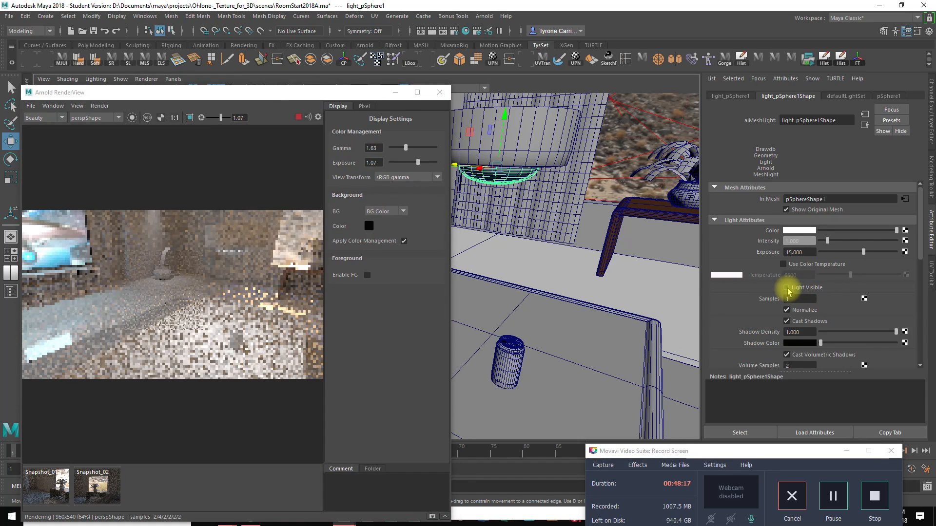
{"action": "left_click", "coordinate": [786, 288]}
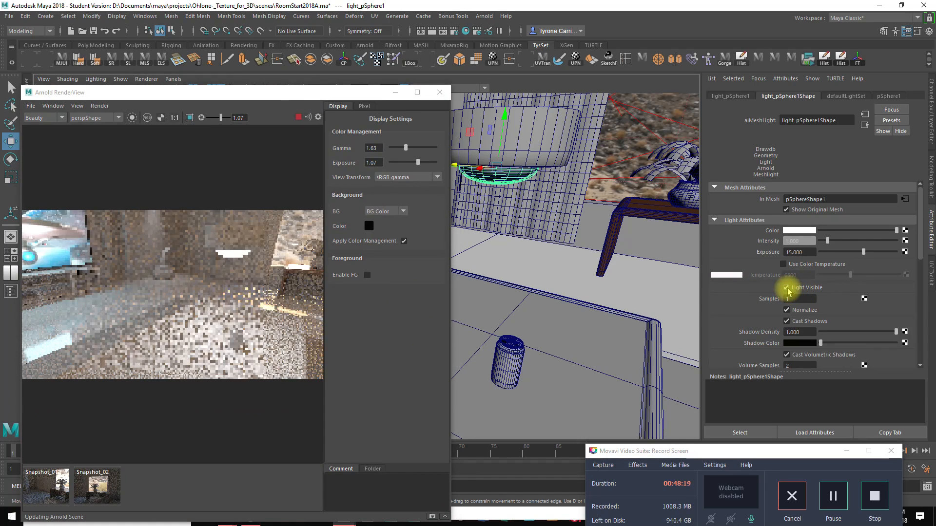
{"action": "left_click", "coordinate": [788, 290]}
{"action": "left_click", "coordinate": [787, 288]}
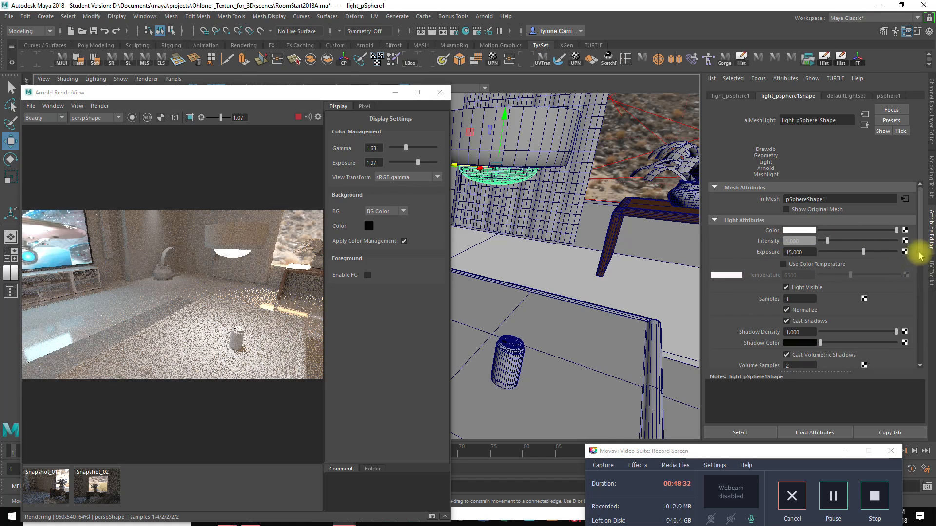
Set the mesh light's shadow color to a very dark blue with hue 198.20, saturation 0.609 and value 0.038
{"action": "scroll", "coordinate": [921, 257], "scroll_direction": "down", "scroll_amount": 2}
{"action": "left_click", "coordinate": [794, 308]}
{"action": "left_click", "coordinate": [795, 309]}
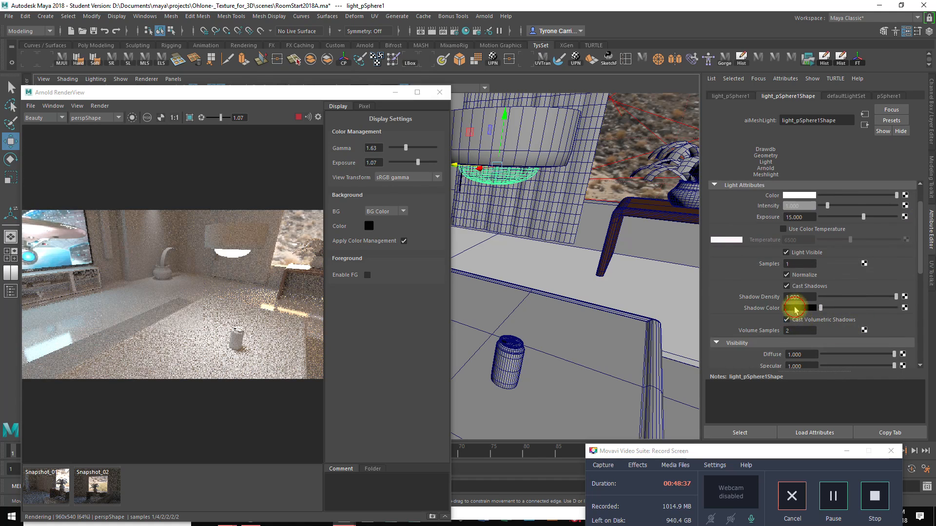
{"action": "left_click", "coordinate": [903, 332]}
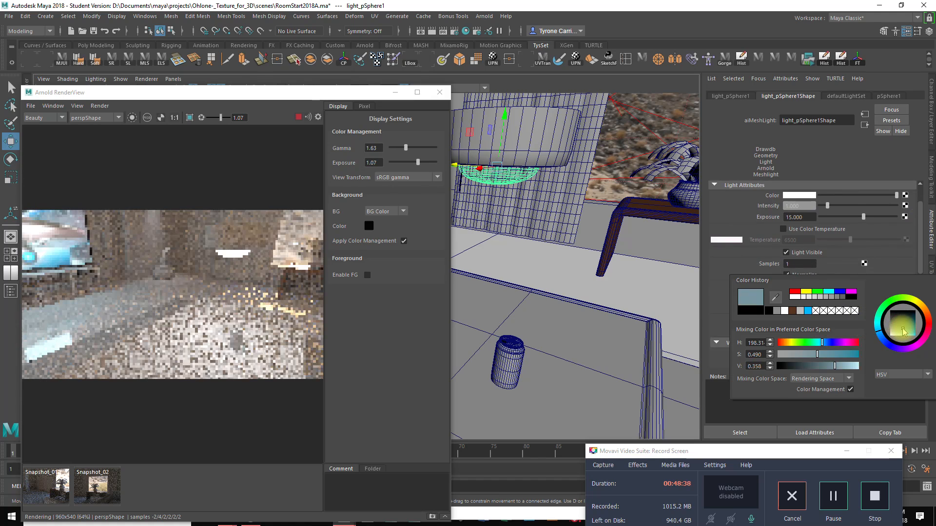
{"action": "left_click_drag", "start_coordinate": [903, 332], "coordinate": [907, 320]}
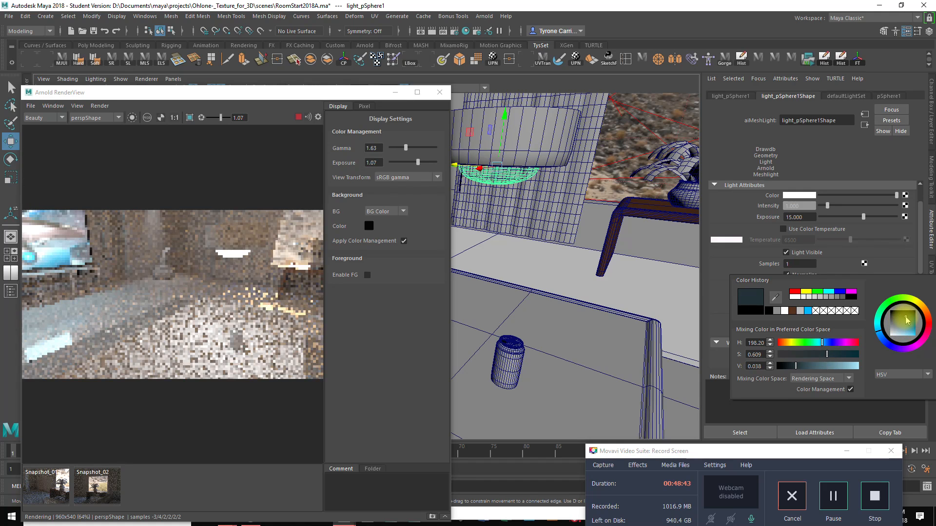
{"action": "left_click", "coordinate": [739, 217]}
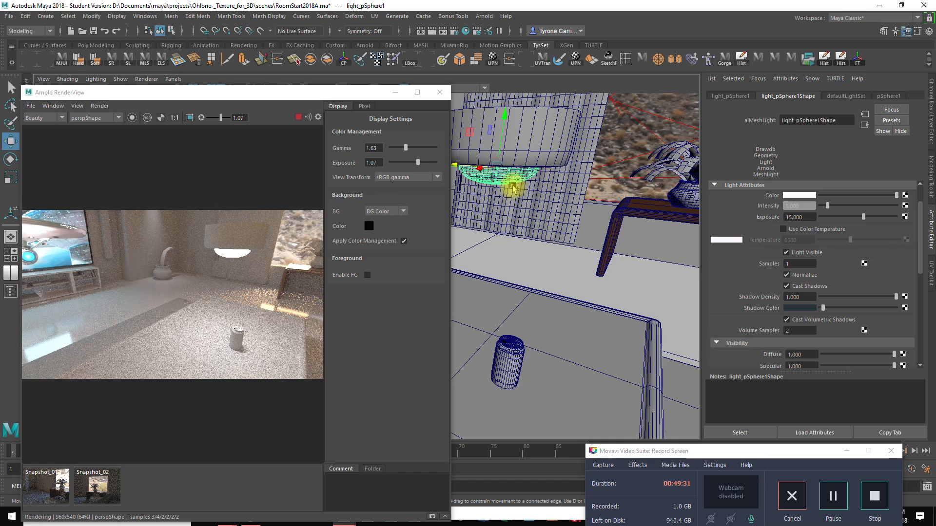
Open the Arnold render settings beside an enlarged render window and bring up the Diffuse samples value for editing
{"action": "double_click", "coordinate": [299, 95]}
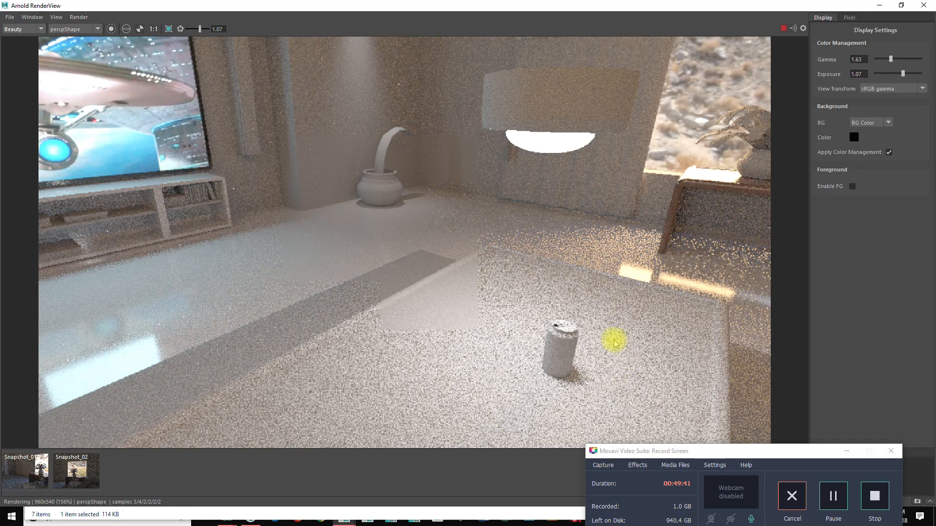
{"action": "double_click", "coordinate": [587, 6]}
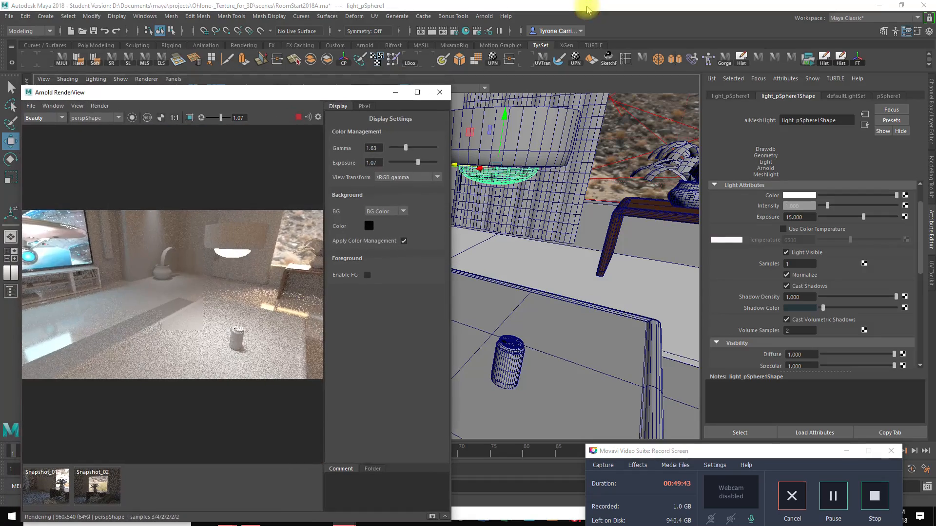
{"action": "left_click", "coordinate": [456, 32]}
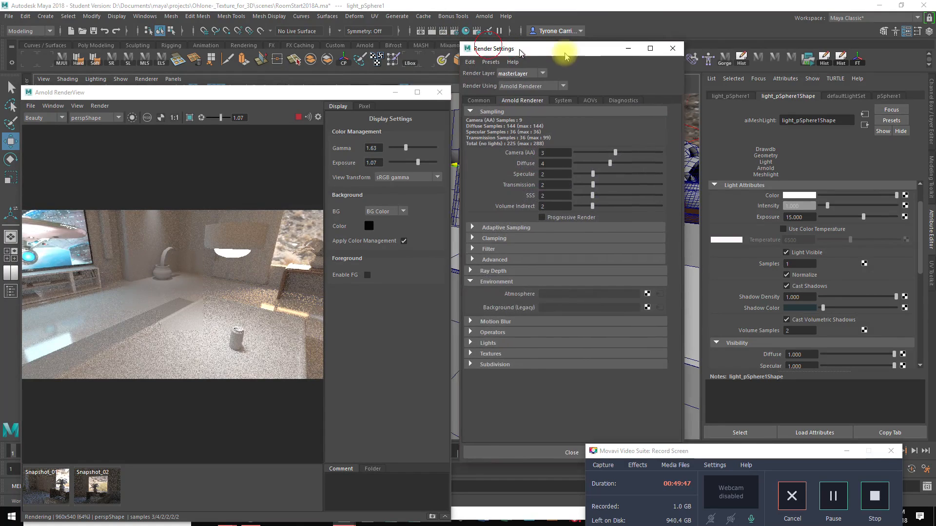
{"action": "left_click_drag", "start_coordinate": [483, 43], "coordinate": [735, 50]}
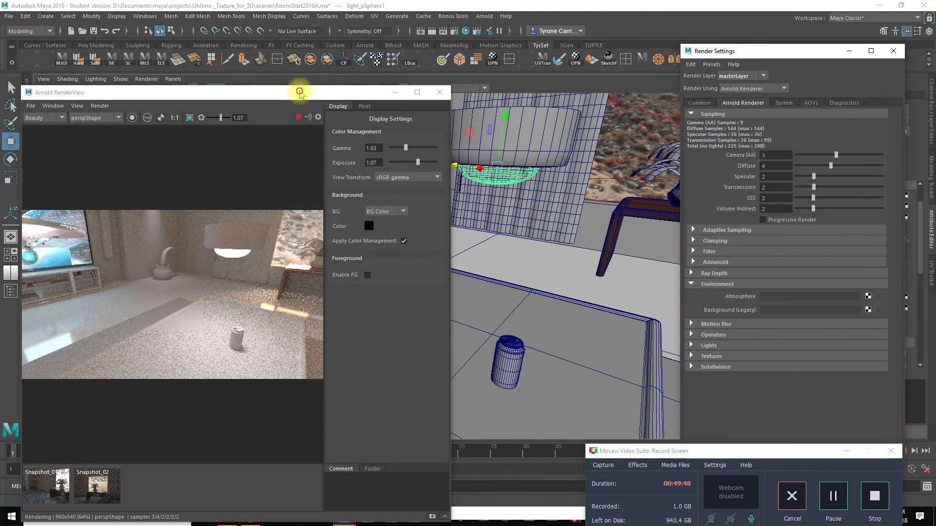
{"action": "double_click", "coordinate": [299, 92]}
{"action": "left_click_drag", "start_coordinate": [633, 6], "coordinate": [242, 50]}
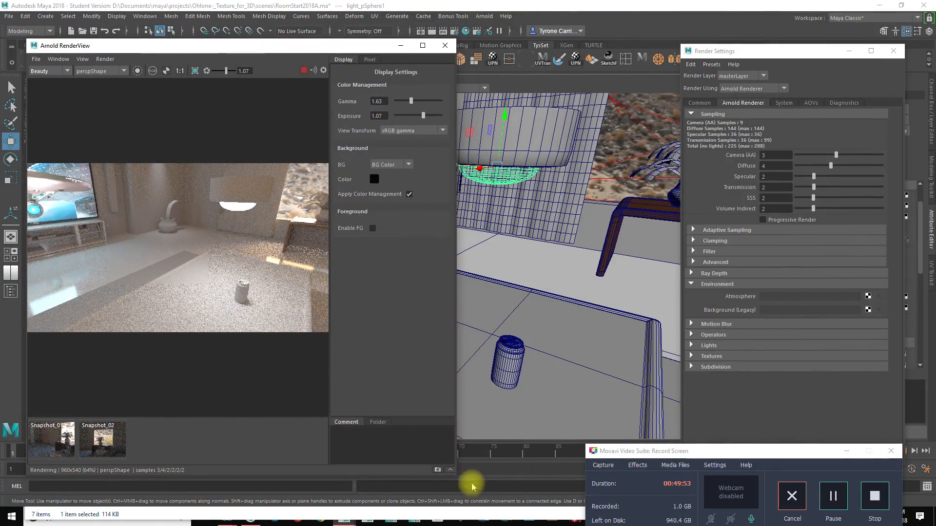
{"action": "left_click_drag", "start_coordinate": [458, 476], "coordinate": [655, 506]}
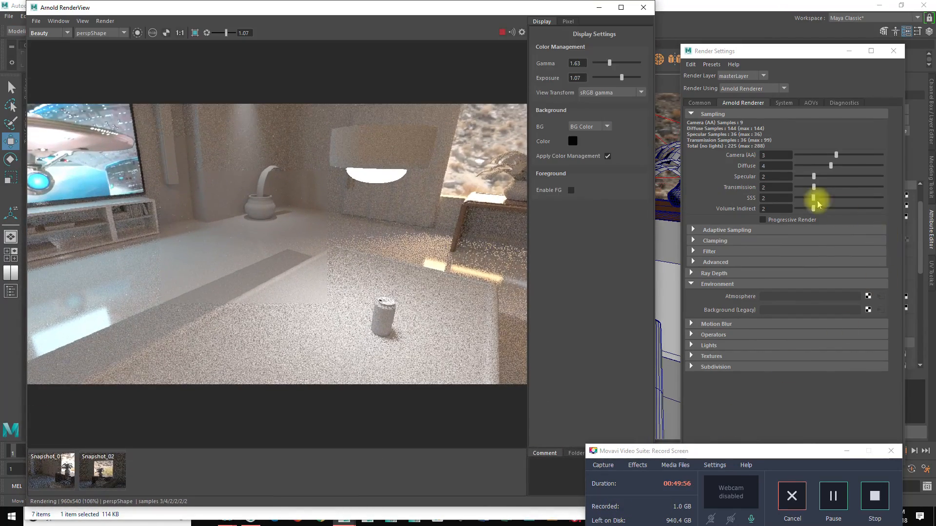
{"action": "double_click", "coordinate": [778, 166]}
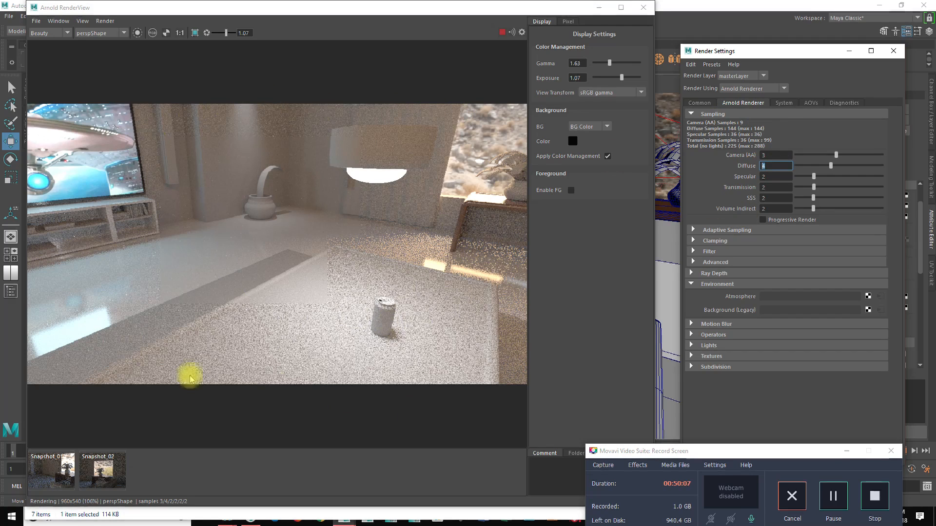
{"action": "type", "text": "2"}
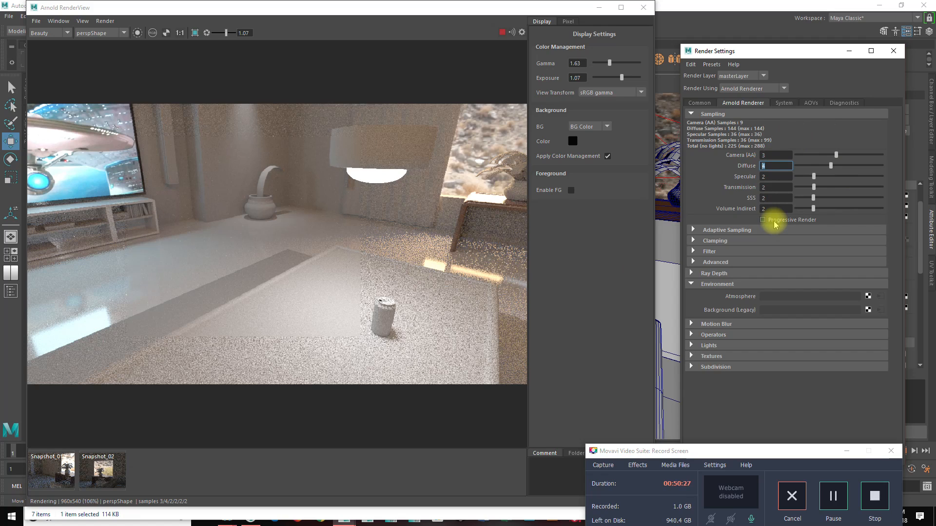
Set the render view's test resolution to 50%
{"action": "left_click", "coordinate": [82, 21]}
{"action": "mouse_move", "coordinate": [117, 113]}
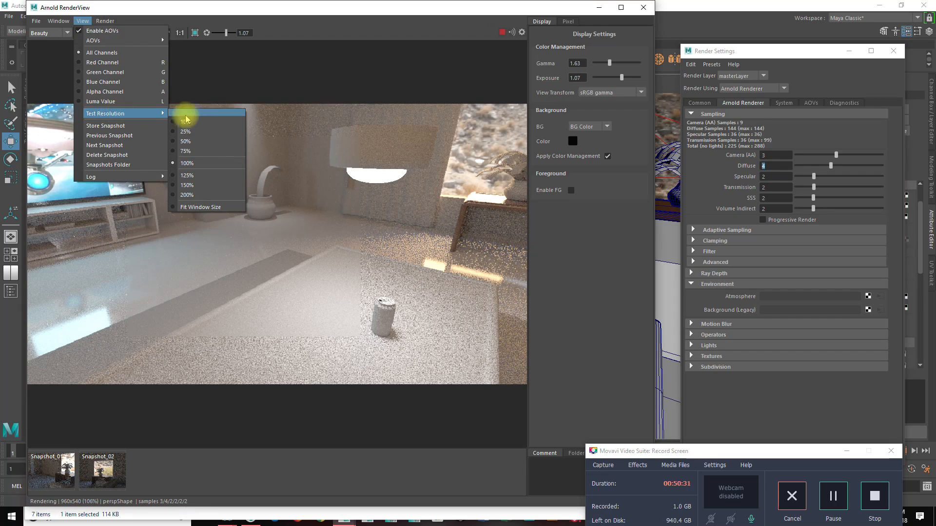
{"action": "left_click", "coordinate": [205, 142]}
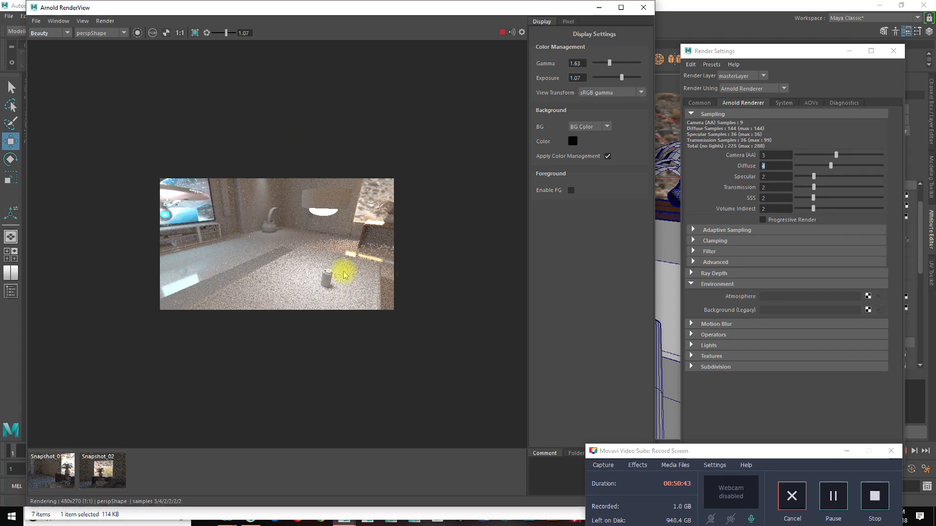
{"action": "left_click", "coordinate": [82, 21]}
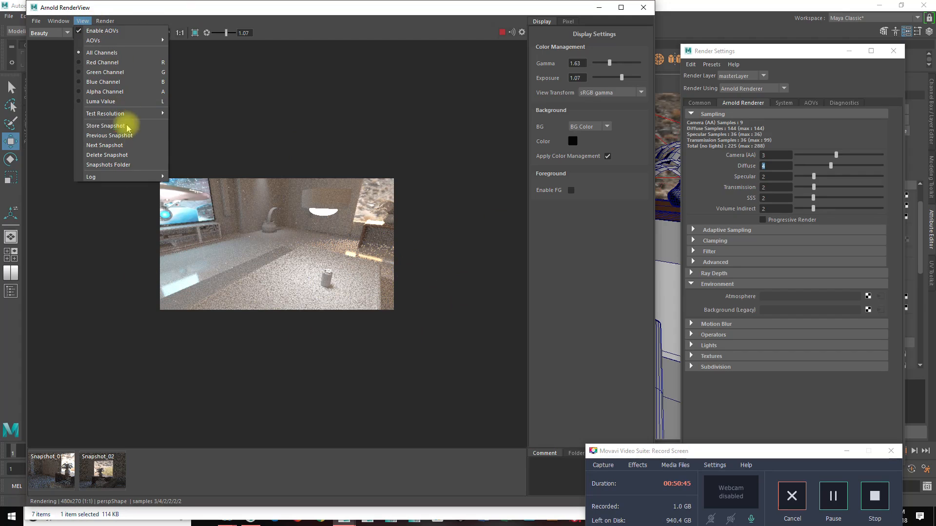
{"action": "mouse_move", "coordinate": [117, 113]}
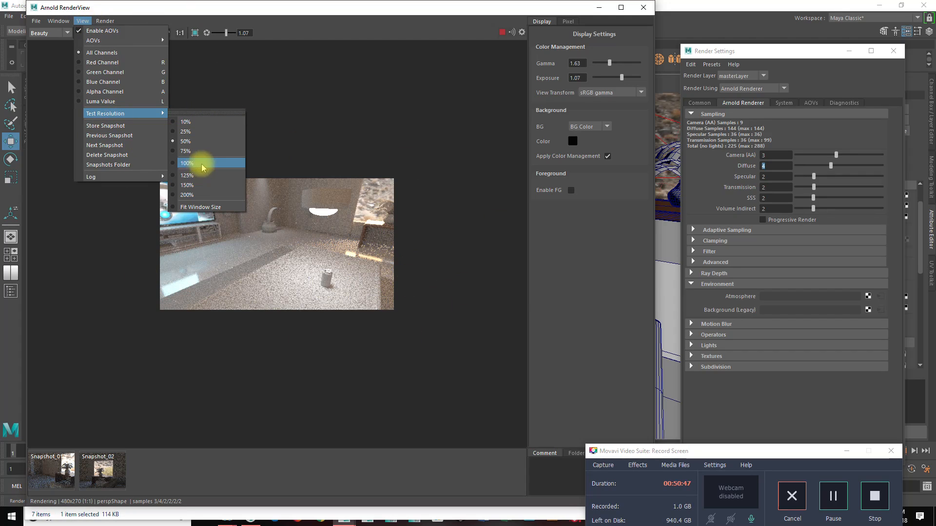
{"action": "left_click", "coordinate": [361, 118]}
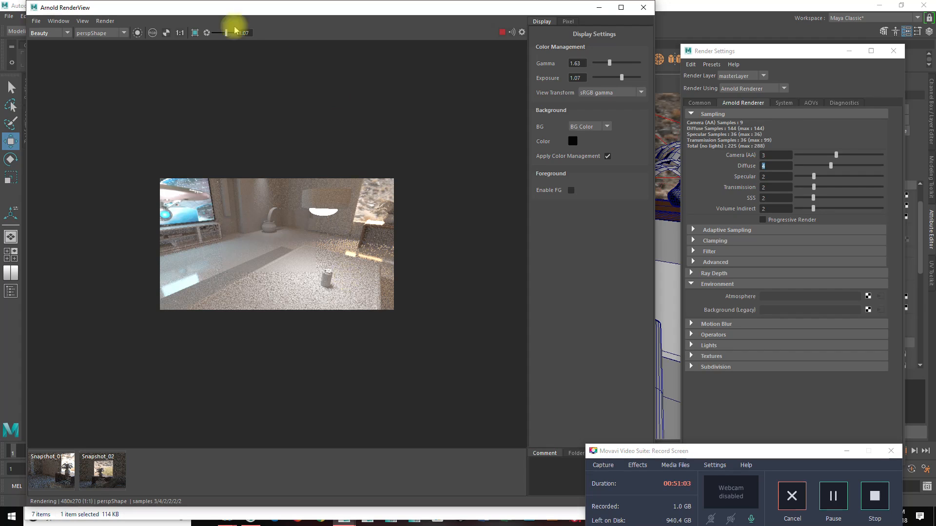
Review the save image options for color management, view transform and gamma/exposure
{"action": "left_click", "coordinate": [36, 21]}
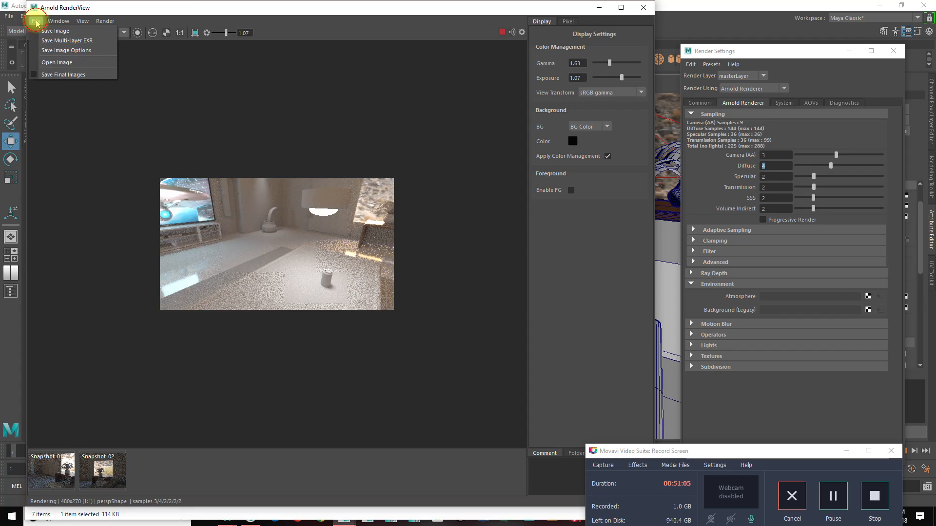
{"action": "left_click", "coordinate": [55, 51]}
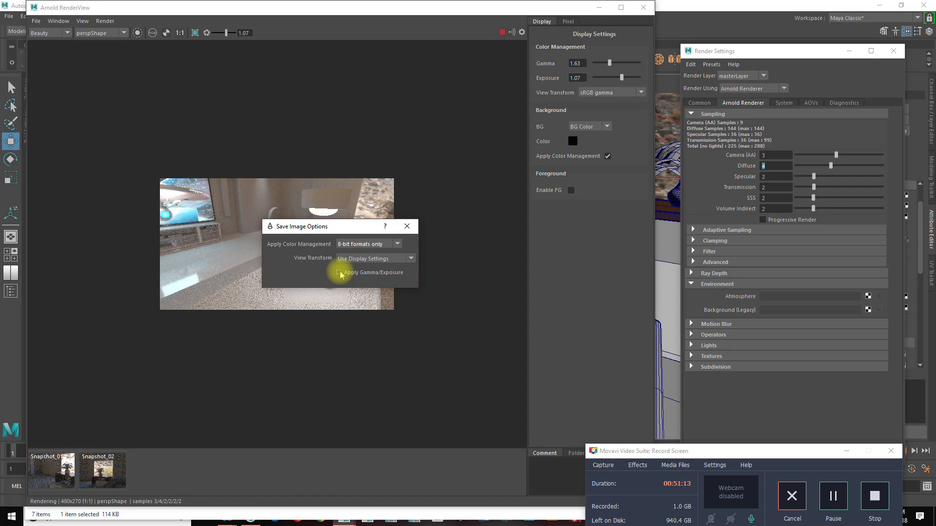
{"action": "left_click", "coordinate": [409, 225]}
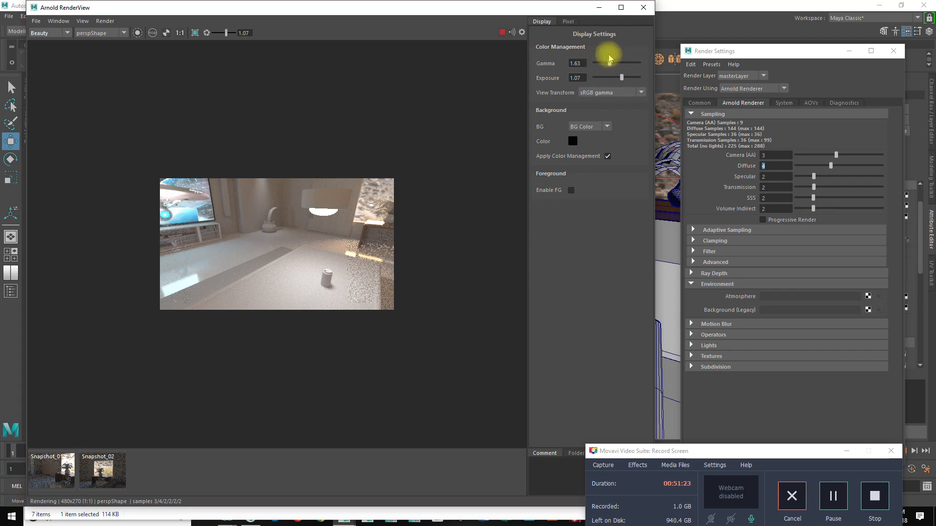
Lower the render view's display exposure to 0.51 and its gamma to 1.52
{"action": "left_click", "coordinate": [522, 33]}
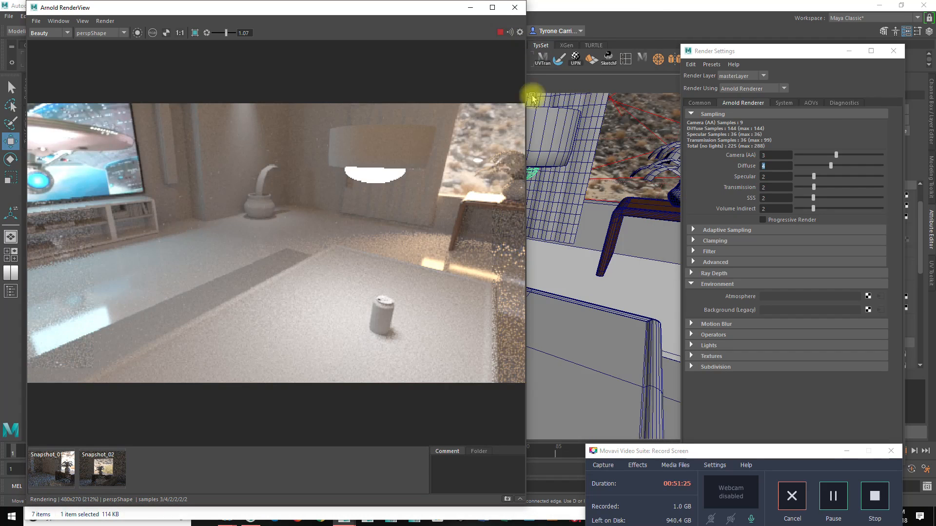
{"action": "left_click", "coordinate": [519, 33]}
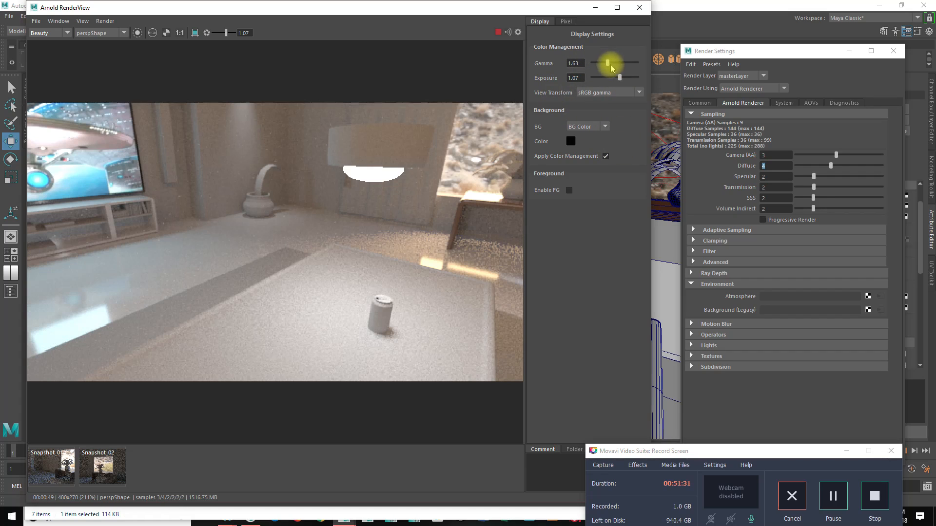
{"action": "left_click_drag", "start_coordinate": [620, 78], "coordinate": [607, 69]}
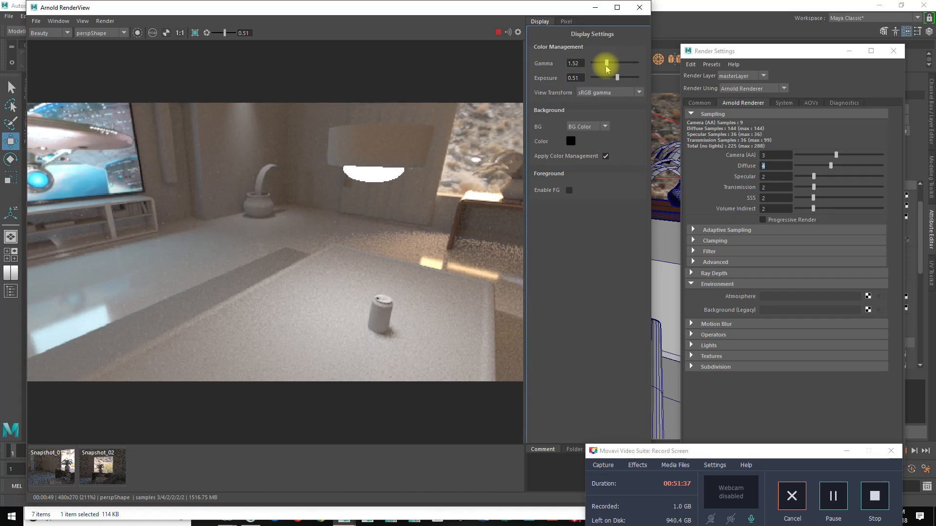
{"action": "left_click", "coordinate": [36, 21]}
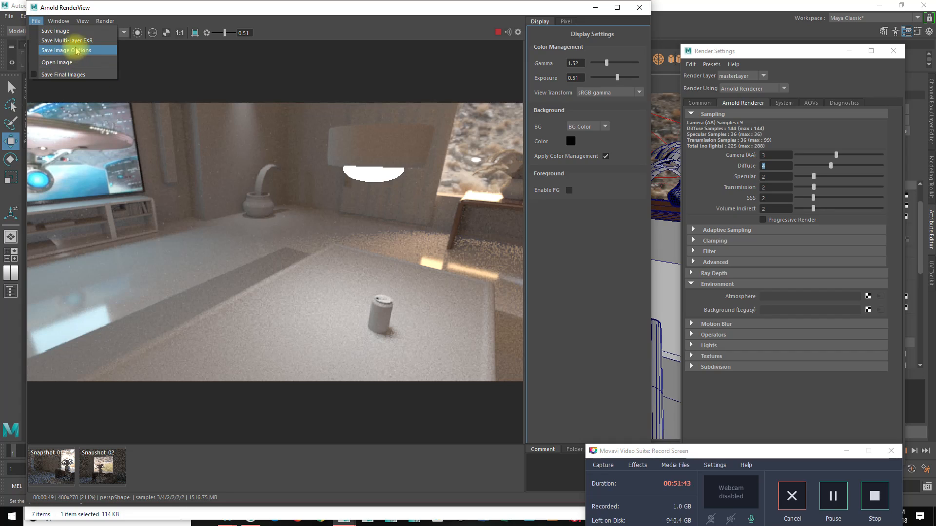
{"action": "left_click", "coordinate": [76, 32]}
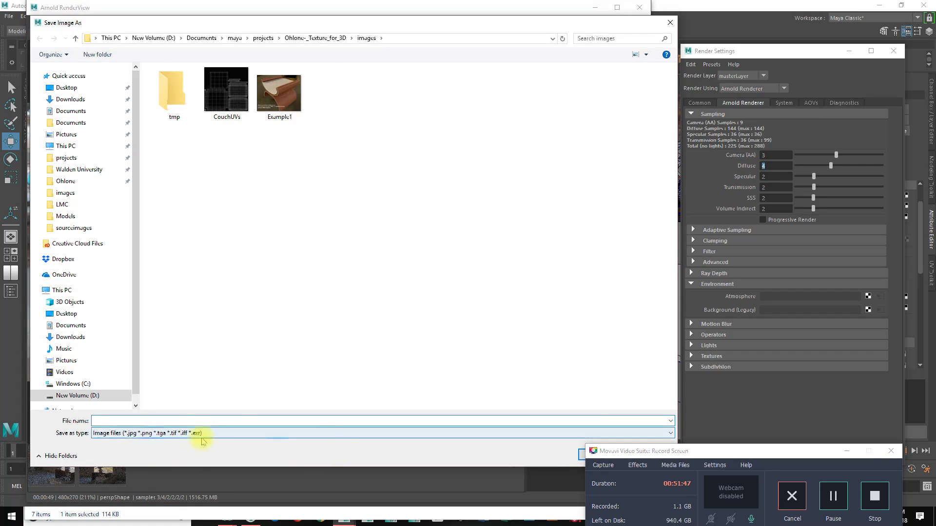
{"action": "left_click_drag", "start_coordinate": [633, 455], "coordinate": [684, 286]}
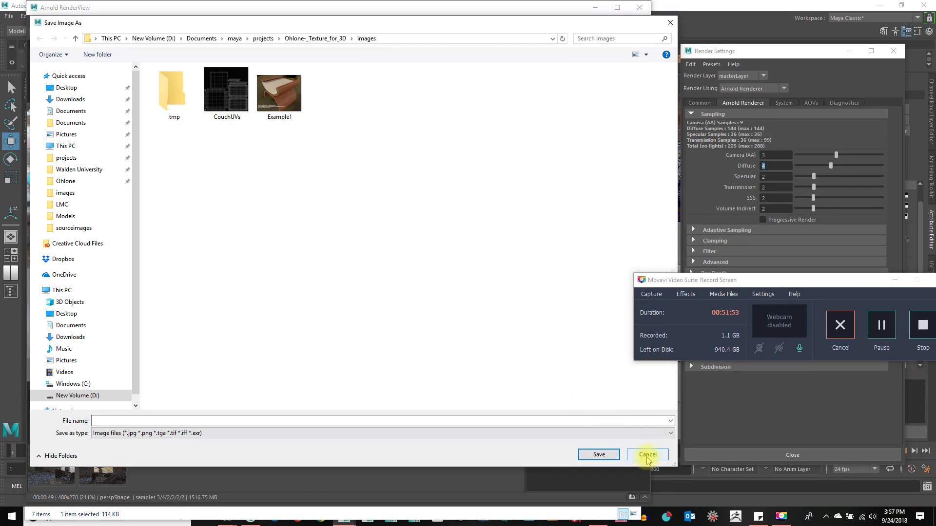
{"action": "left_click", "coordinate": [648, 455]}
{"action": "left_click", "coordinate": [324, 451]}
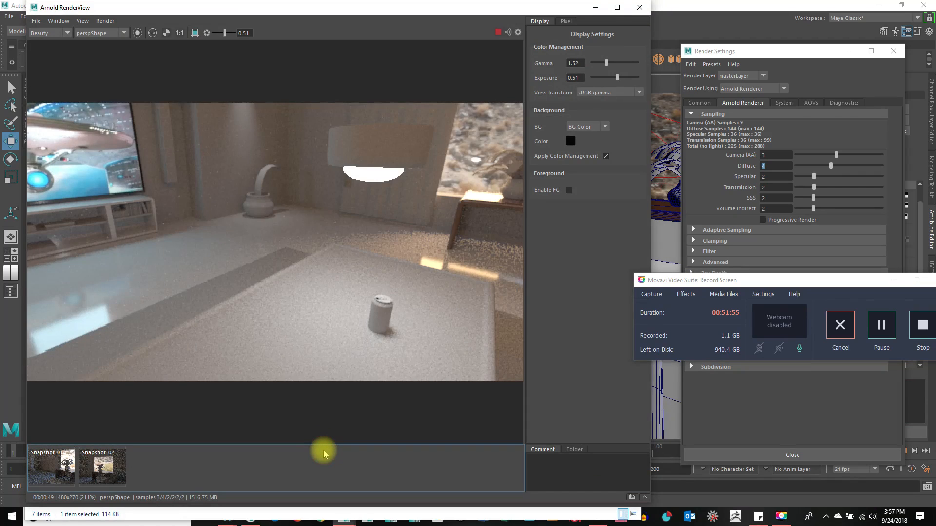
Move the Render Settings window away from the Attribute Editor to uncover the mesh light's attributes
{"action": "left_click_drag", "start_coordinate": [761, 284], "coordinate": [565, 274]}
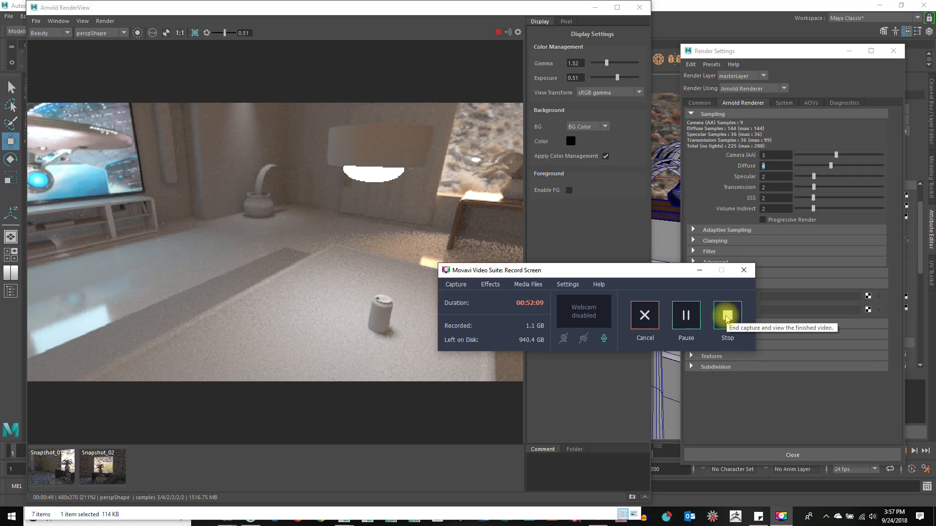
{"action": "left_click_drag", "start_coordinate": [780, 51], "coordinate": [593, 367]}
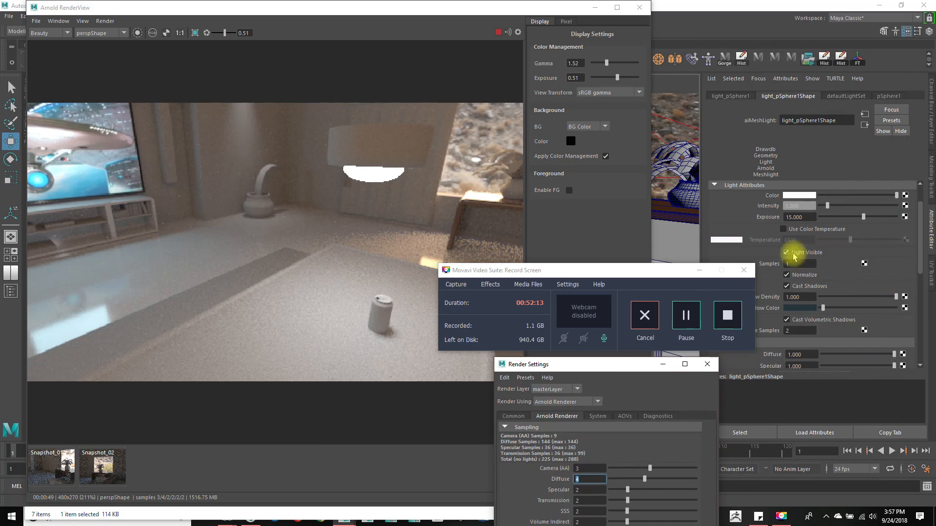